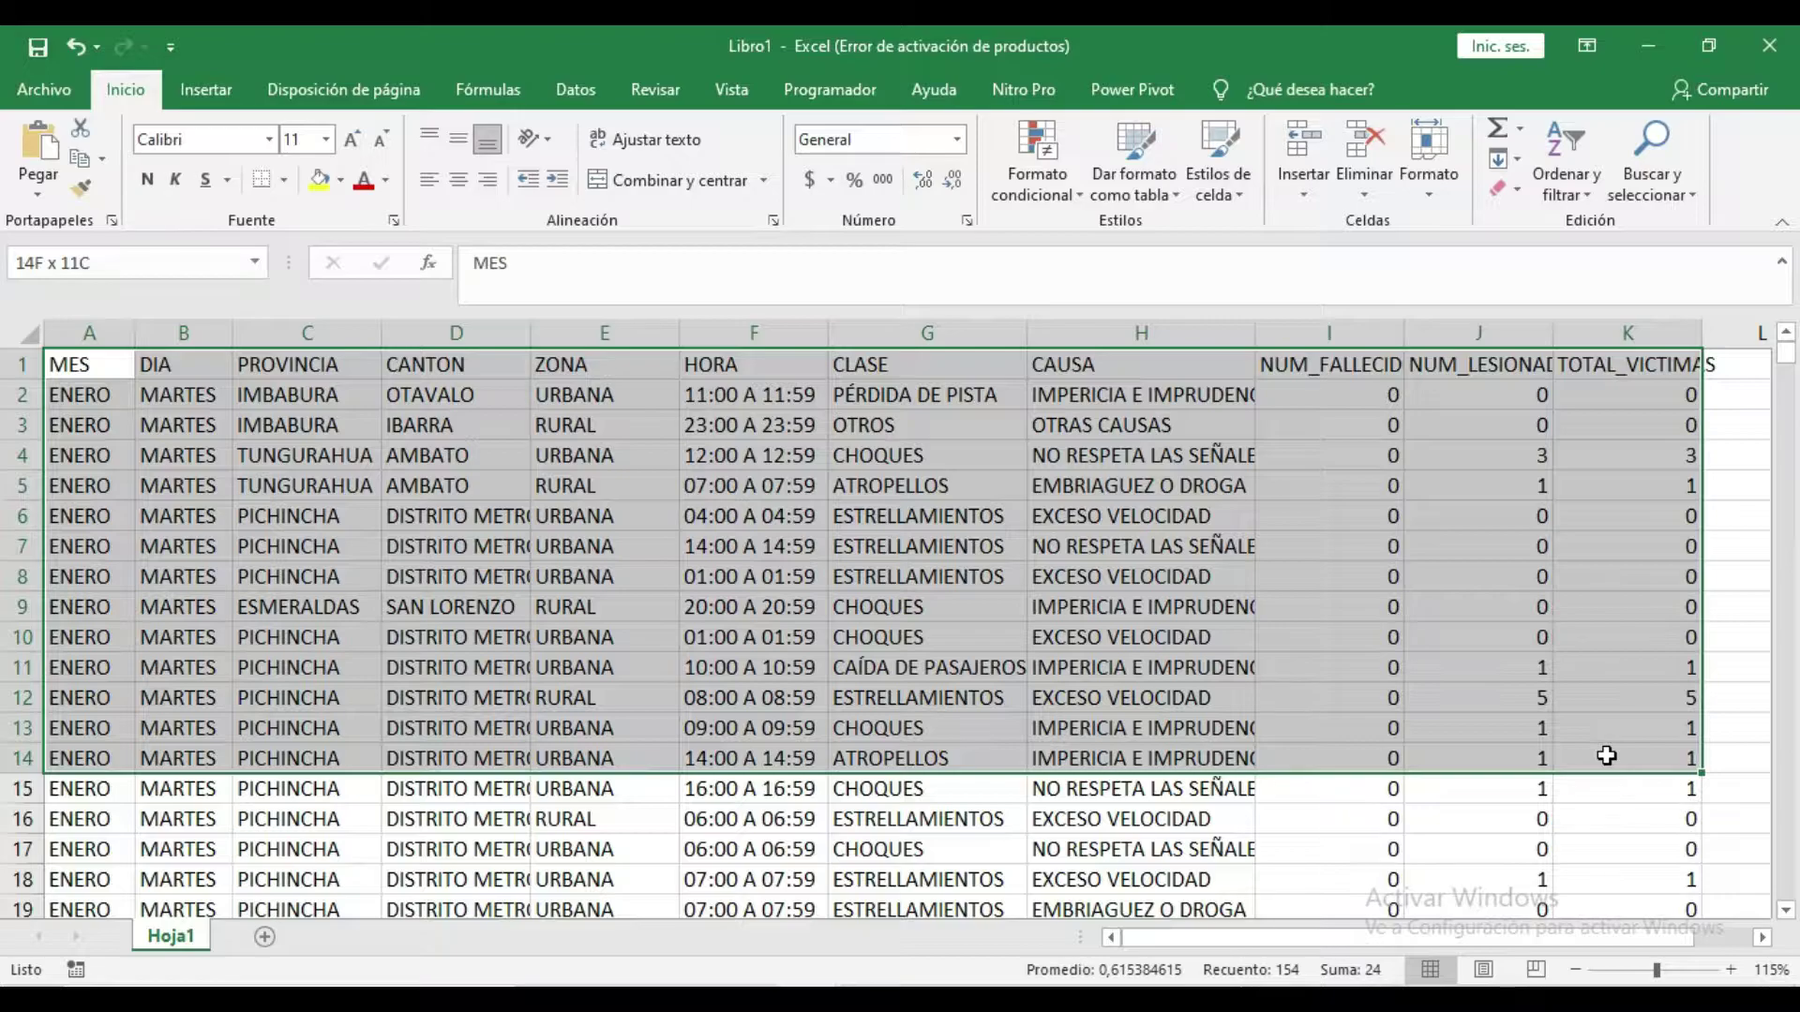
Step: Examine the accident dataset's columns A to K, from MES through TOTAL_VICTIMAS, and their headings
{"action": "left_click_drag", "start_coordinate": [1607, 756], "coordinate": [1611, 822]}
{"action": "left_click", "coordinate": [155, 369]}
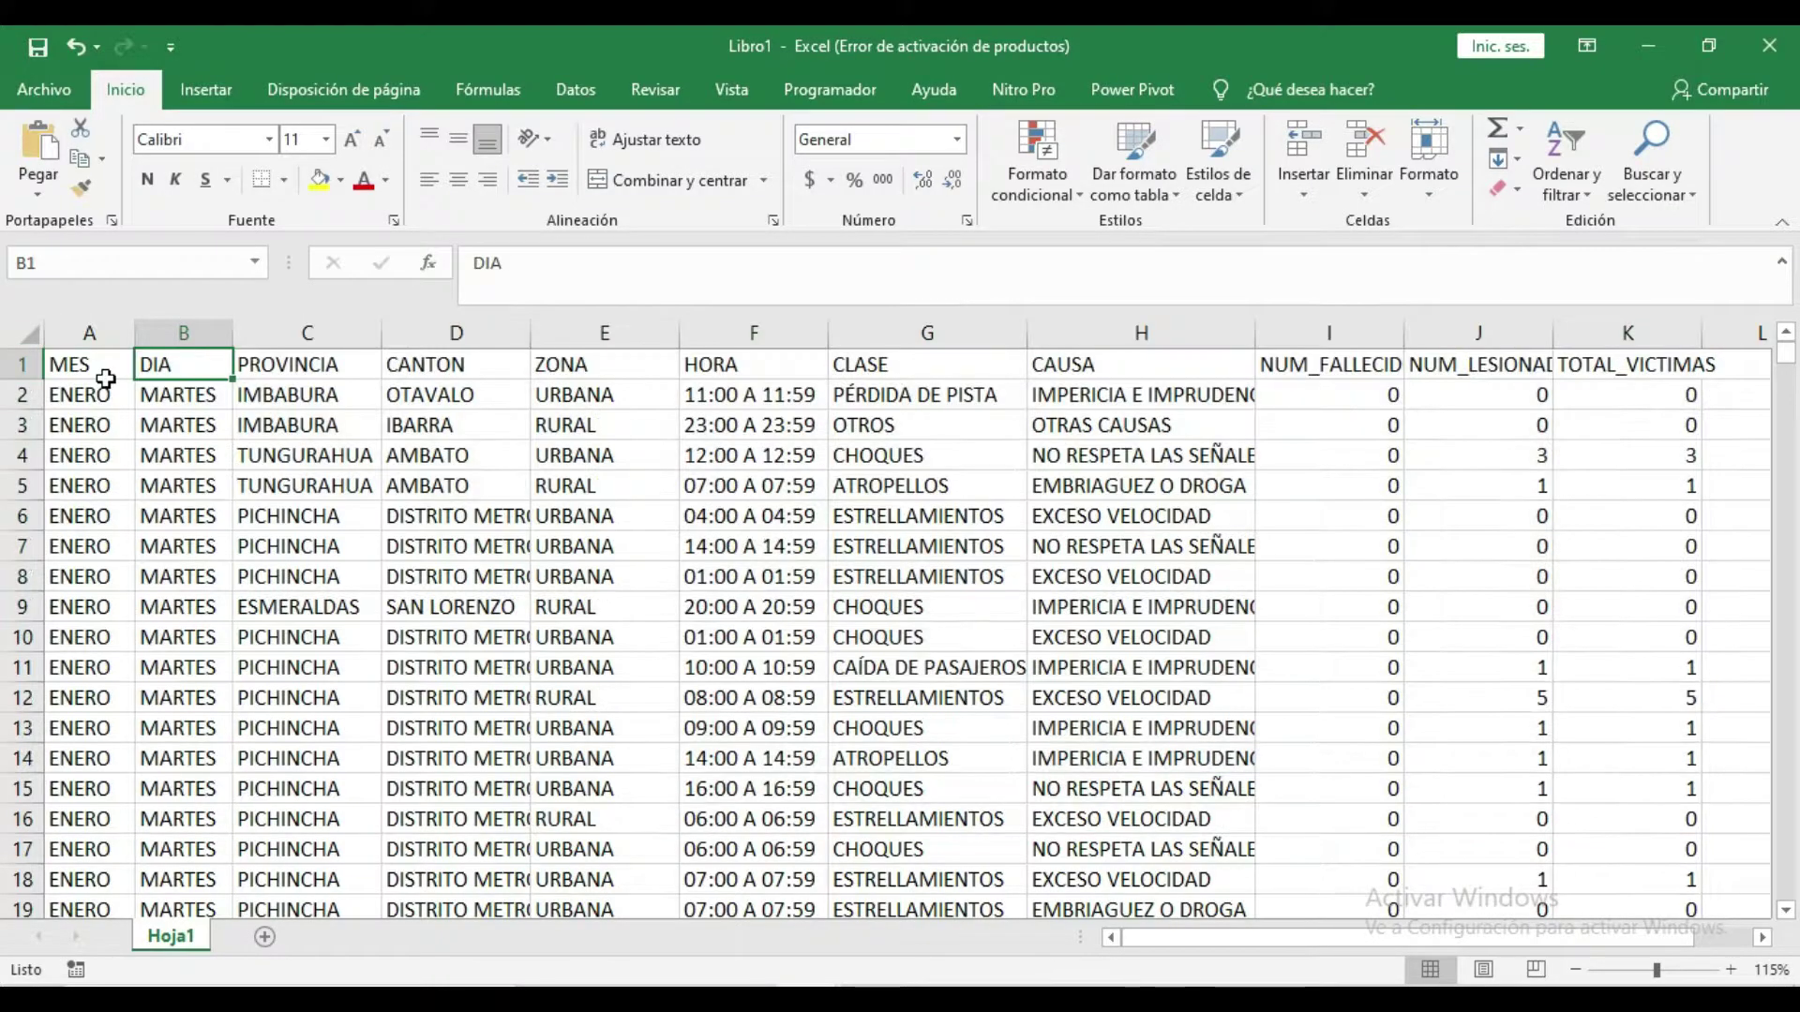
{"action": "left_click", "coordinate": [105, 376]}
{"action": "left_click_drag", "start_coordinate": [104, 335], "coordinate": [465, 335]}
{"action": "left_click_drag", "start_coordinate": [574, 335], "coordinate": [1608, 336]}
{"action": "left_click", "coordinate": [482, 422]}
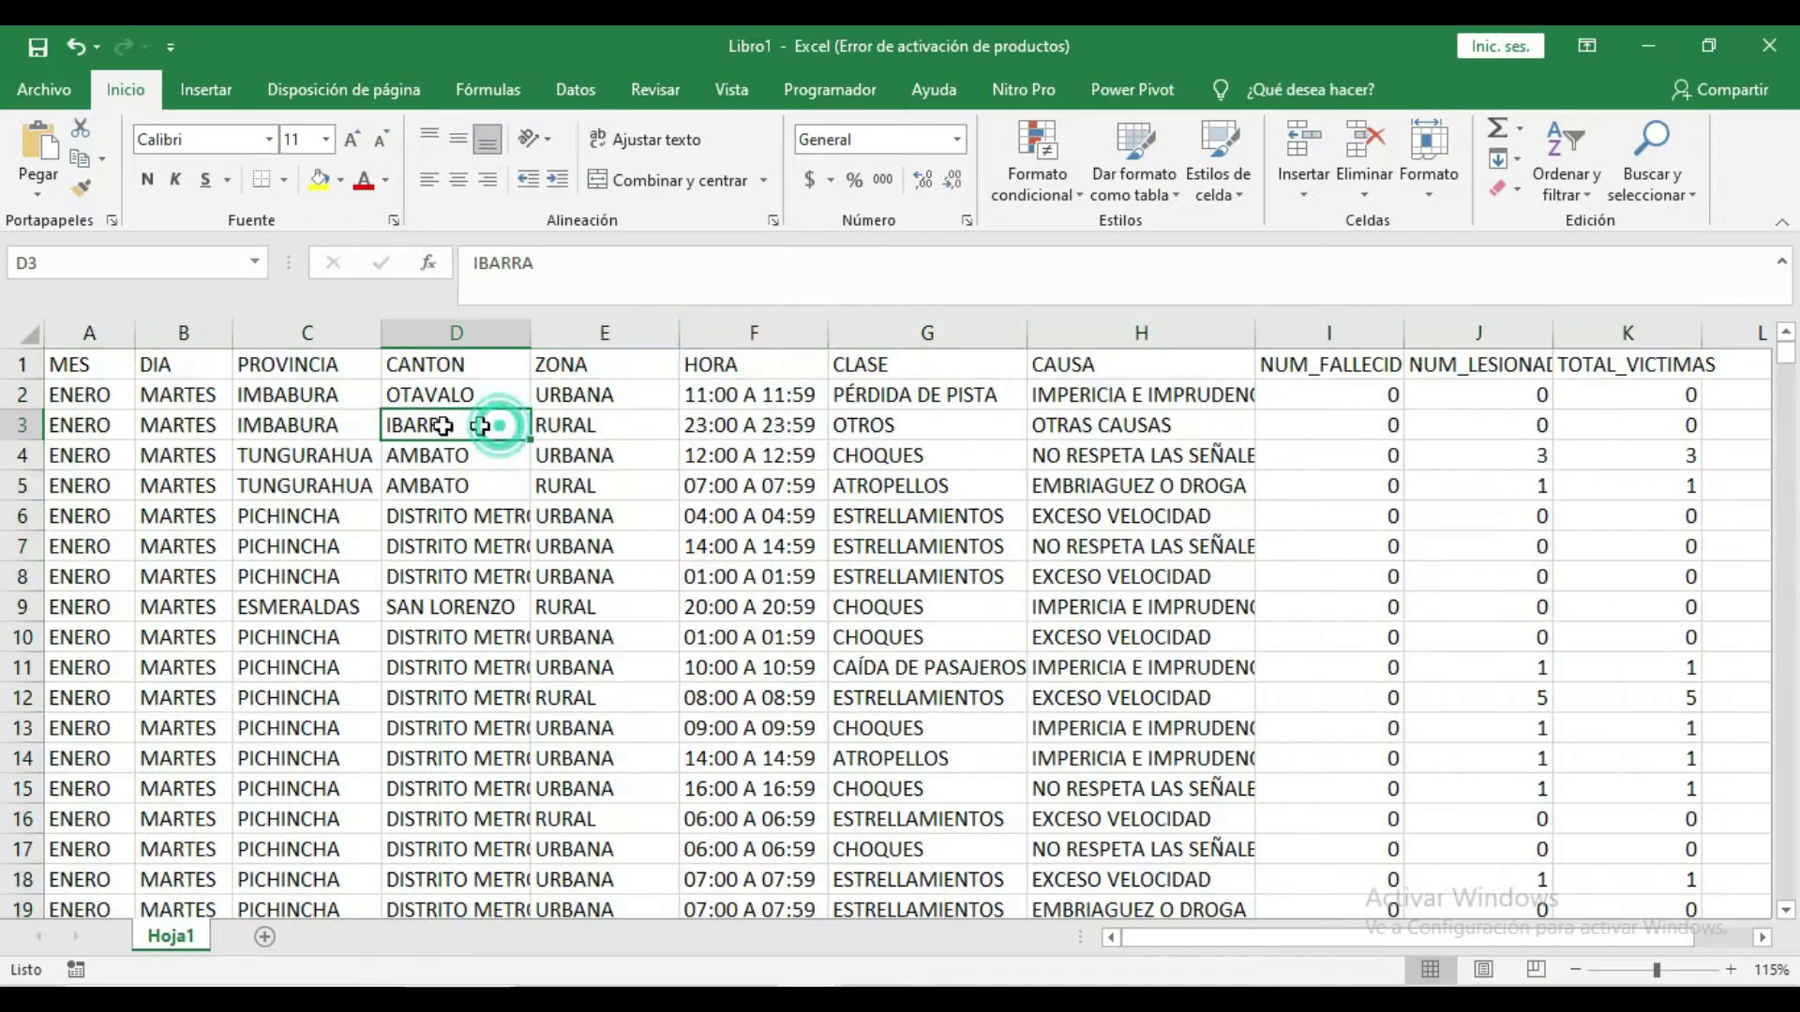
{"action": "left_click_drag", "start_coordinate": [94, 333], "coordinate": [1590, 334]}
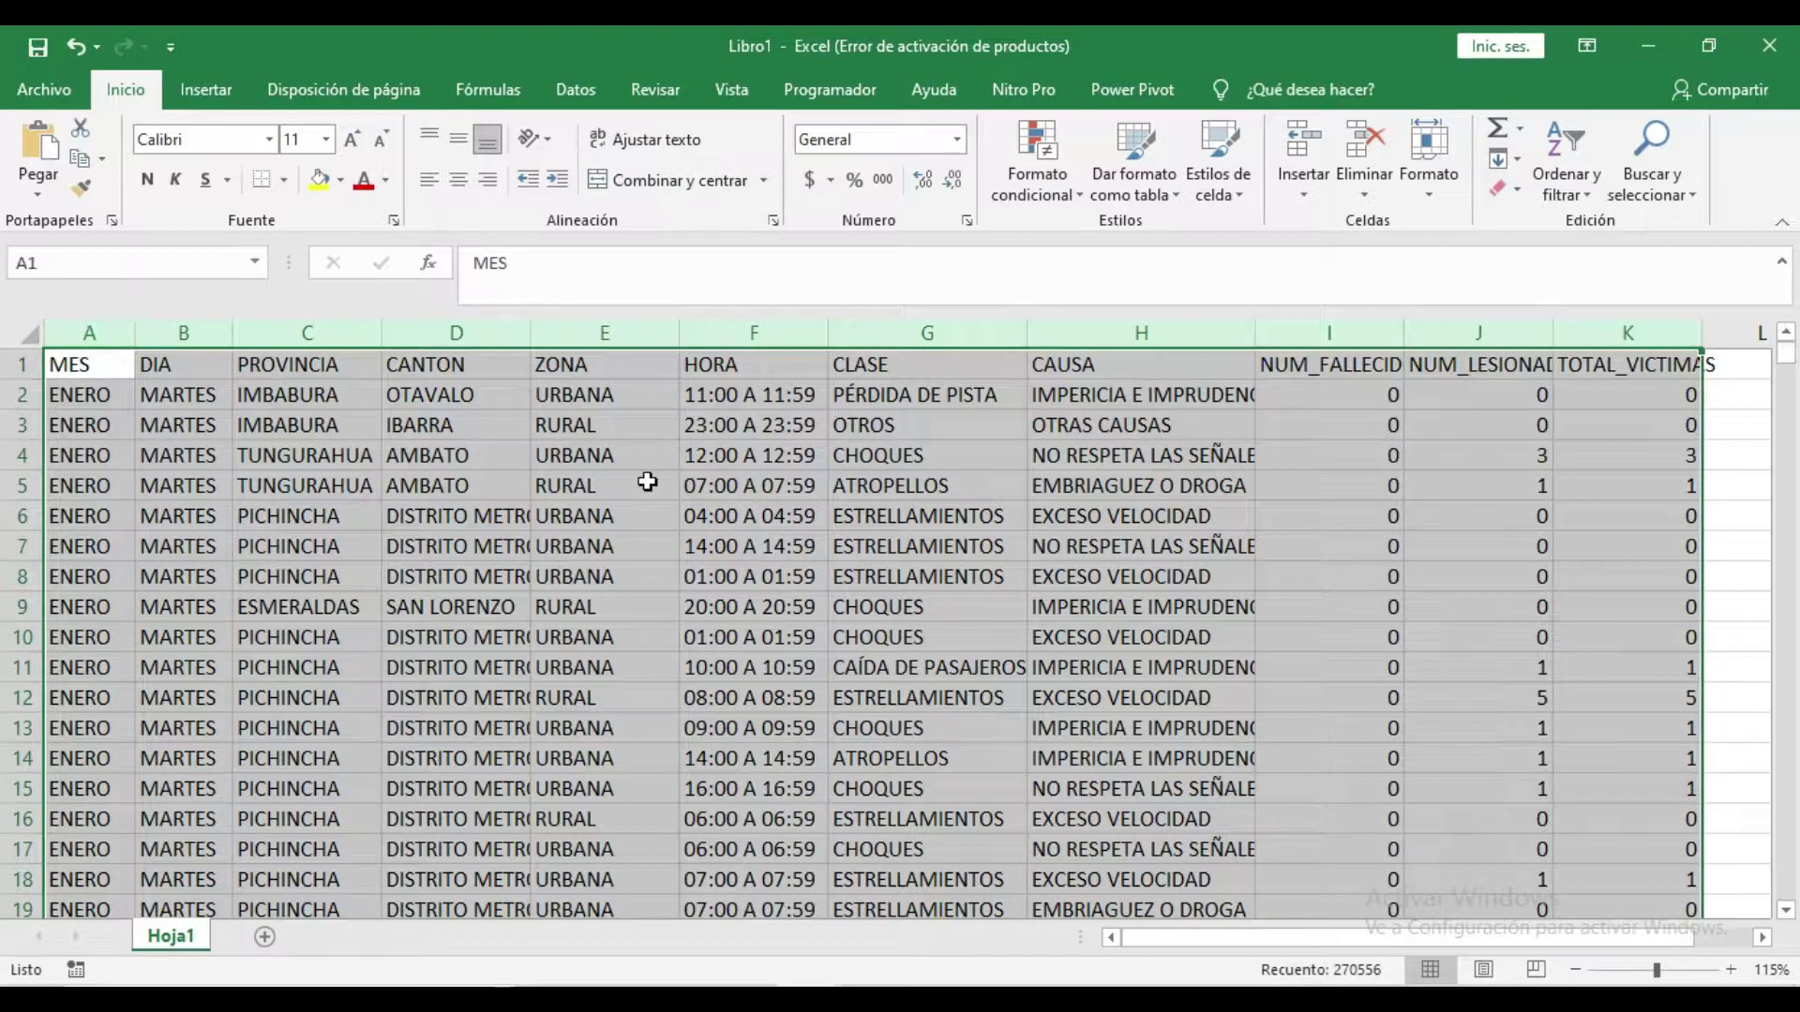
{"action": "left_click", "coordinate": [390, 422]}
{"action": "left_click", "coordinate": [306, 364]}
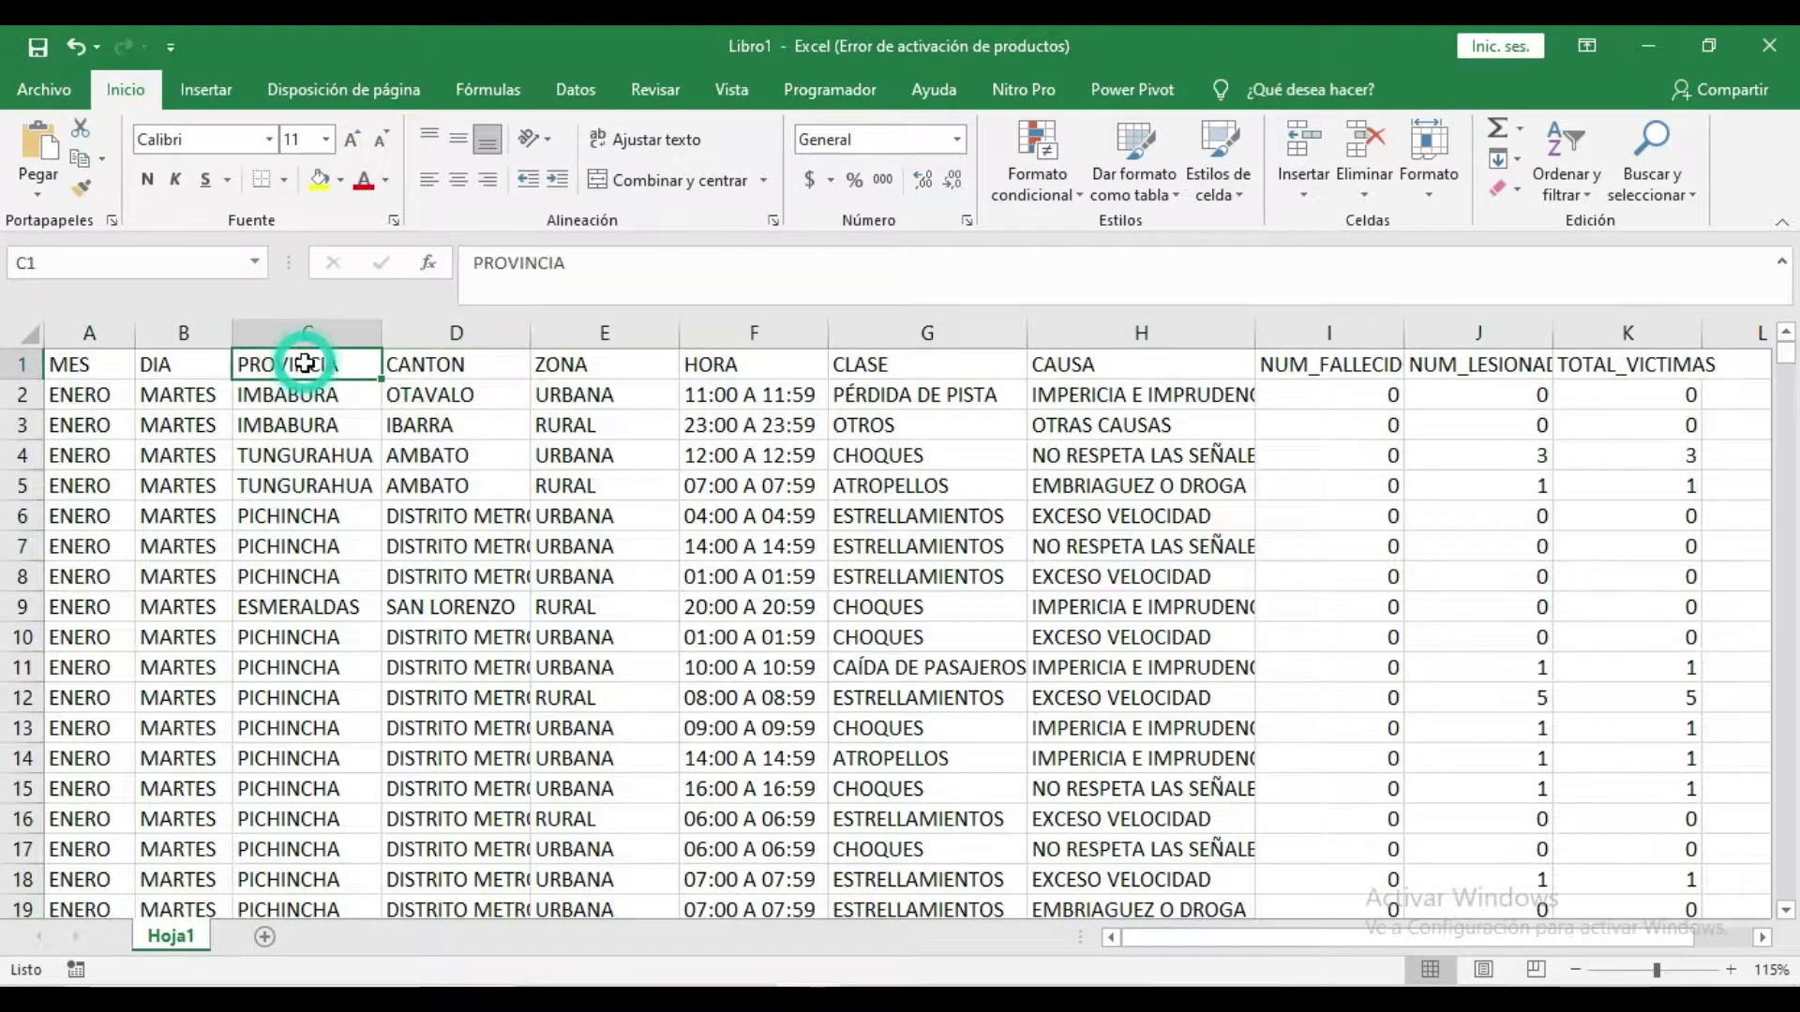
Step: Examine the dataset's records from row 2 down to the last filled row, and the header row of field names
{"action": "left_click", "coordinate": [28, 392]}
{"action": "left_click_drag", "start_coordinate": [28, 392], "coordinate": [56, 881]}
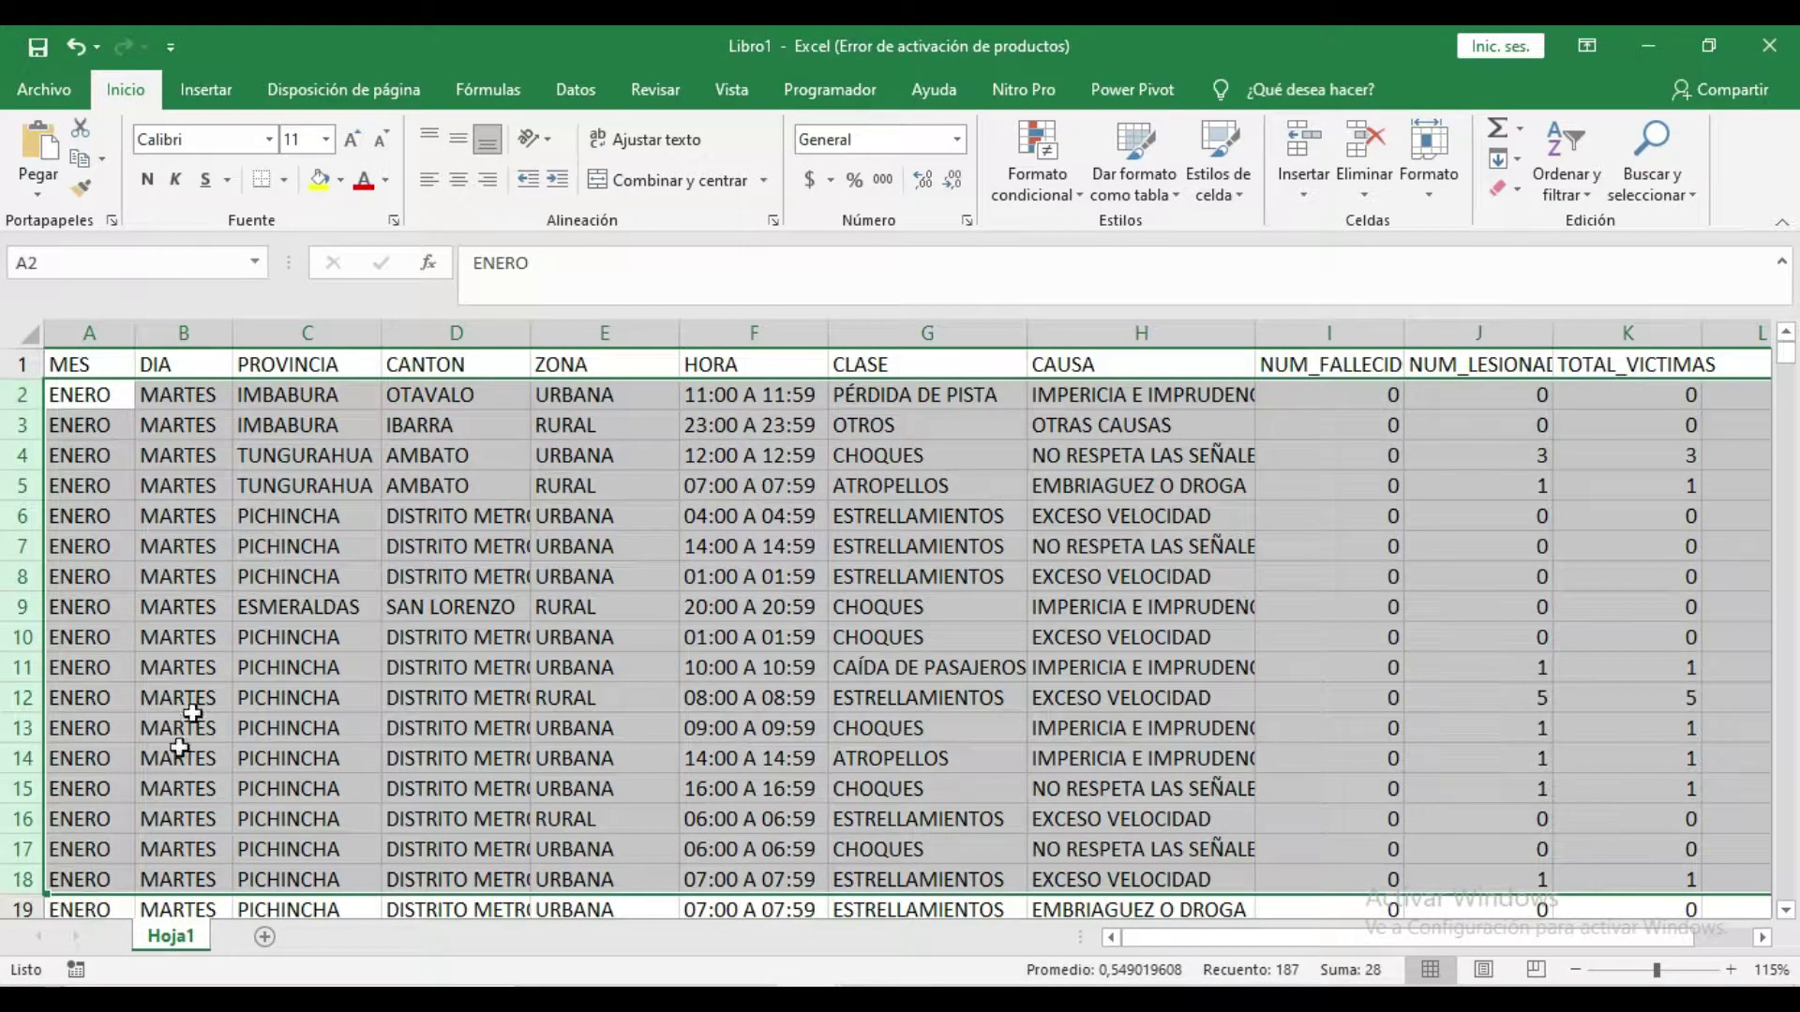
{"action": "left_click", "coordinate": [264, 598]}
{"action": "left_click", "coordinate": [298, 334]}
{"action": "left_click", "coordinate": [113, 394]}
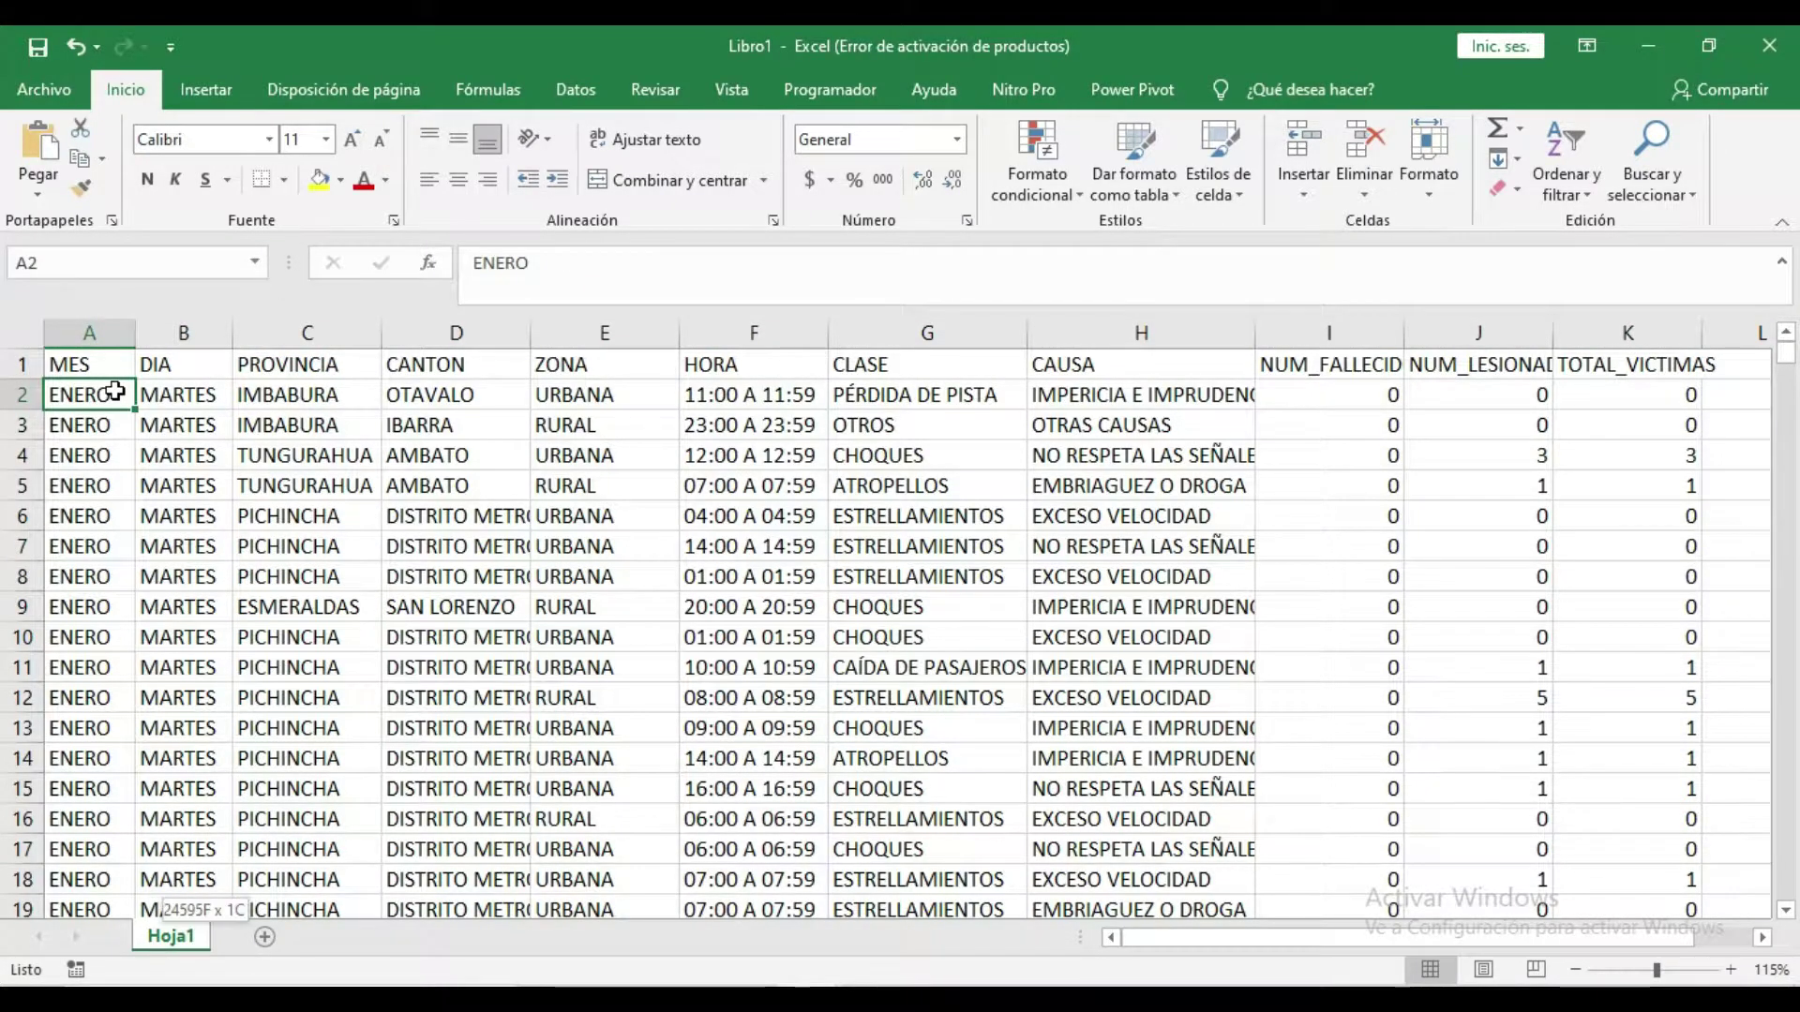
{"action": "key", "text": "ctrl+shift+Down"}
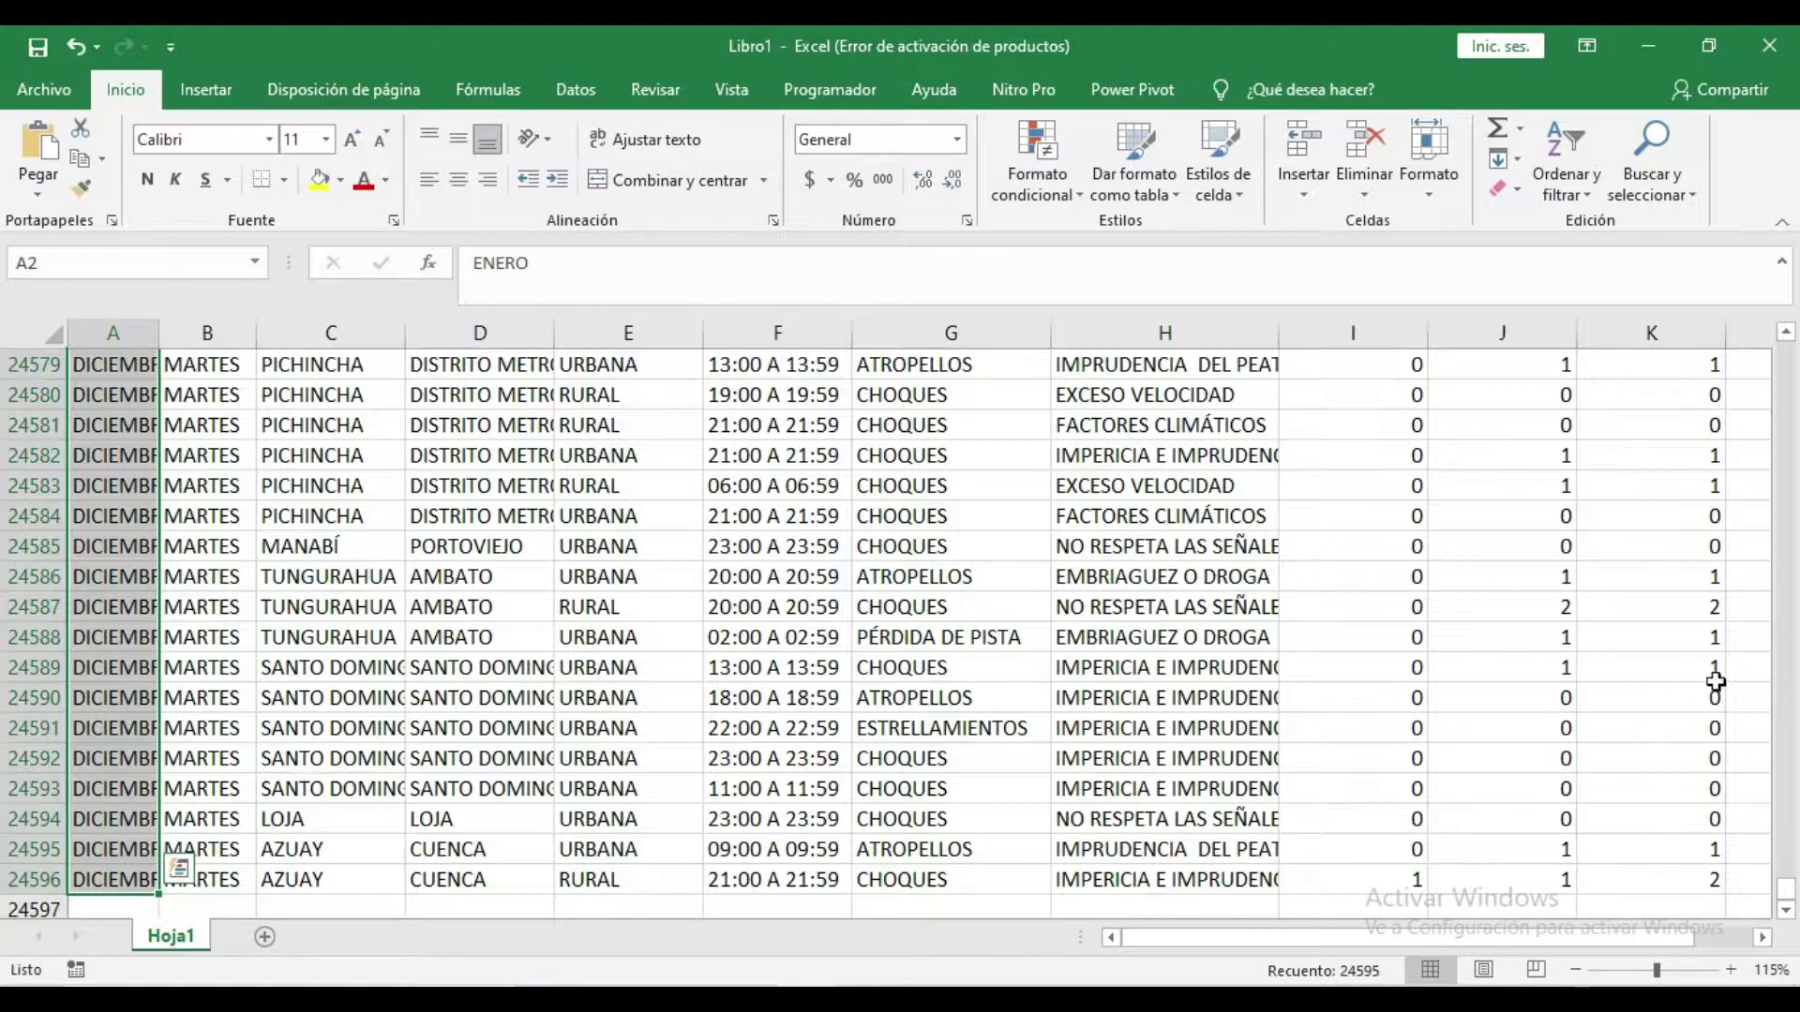
{"action": "left_click_drag", "start_coordinate": [1788, 884], "coordinate": [1795, 435]}
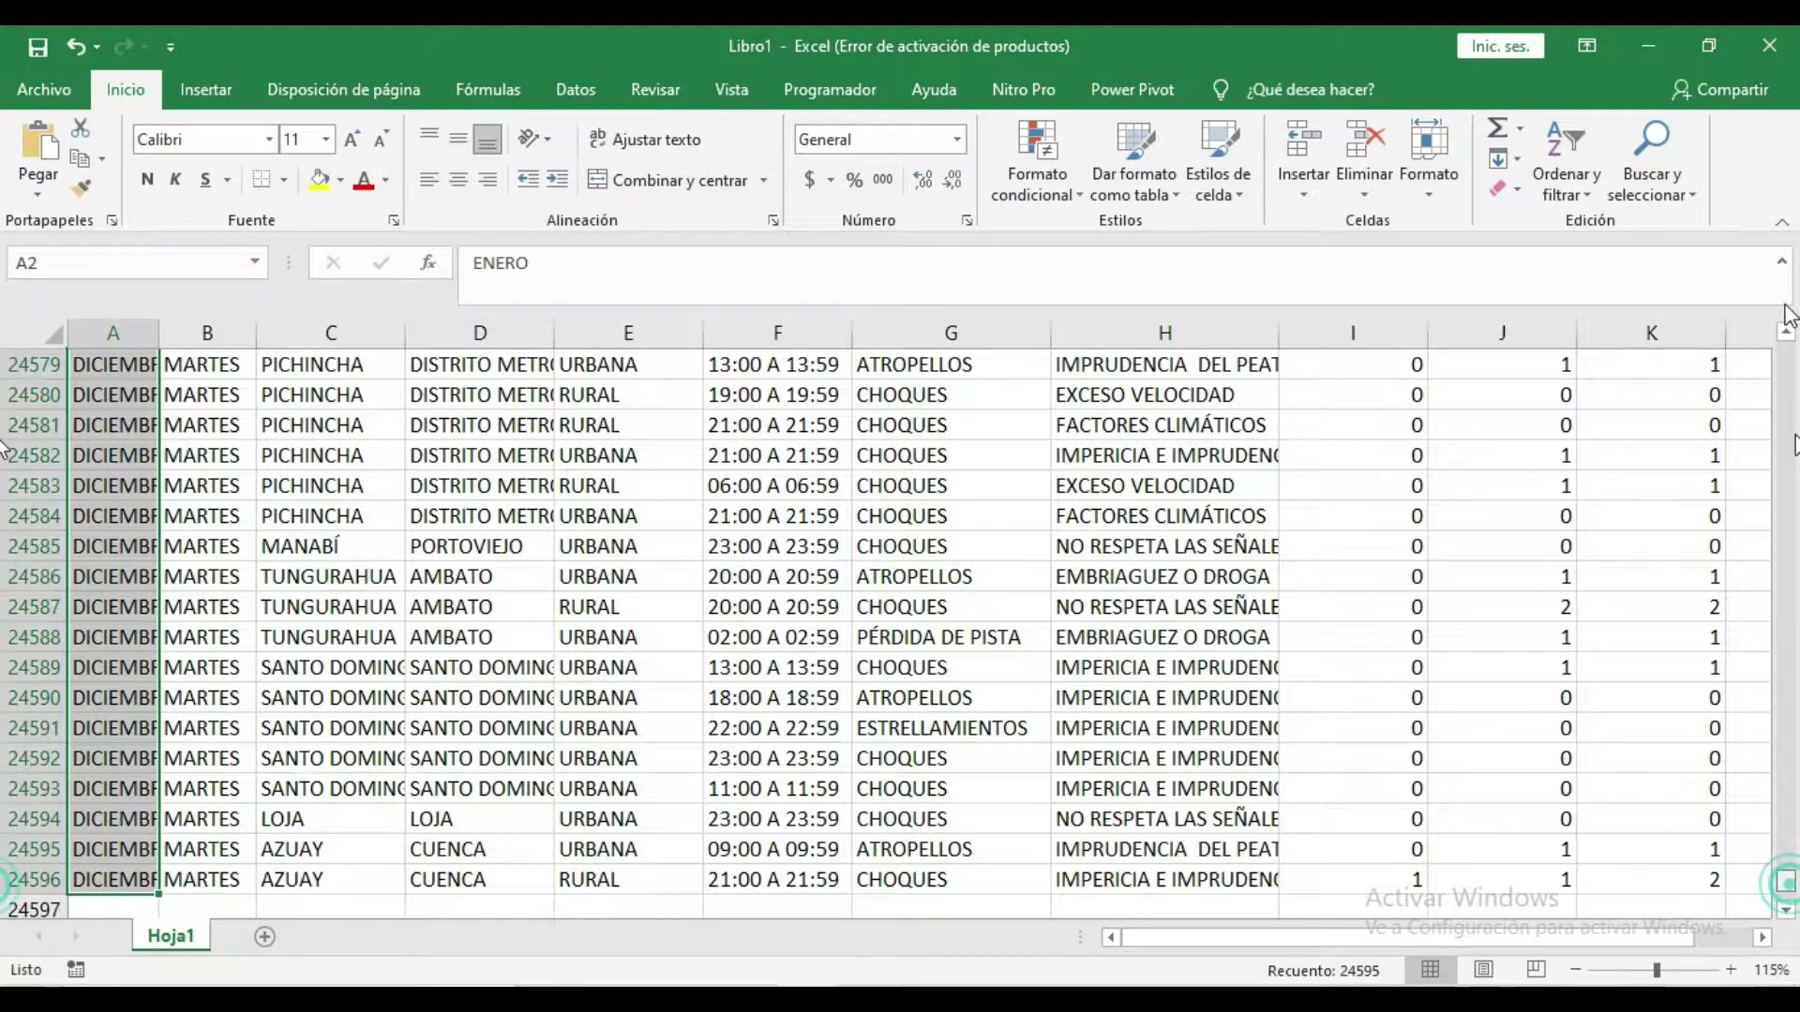
{"action": "left_click_drag", "start_coordinate": [1789, 317], "coordinate": [1786, 324]}
{"action": "left_click", "coordinate": [749, 426]}
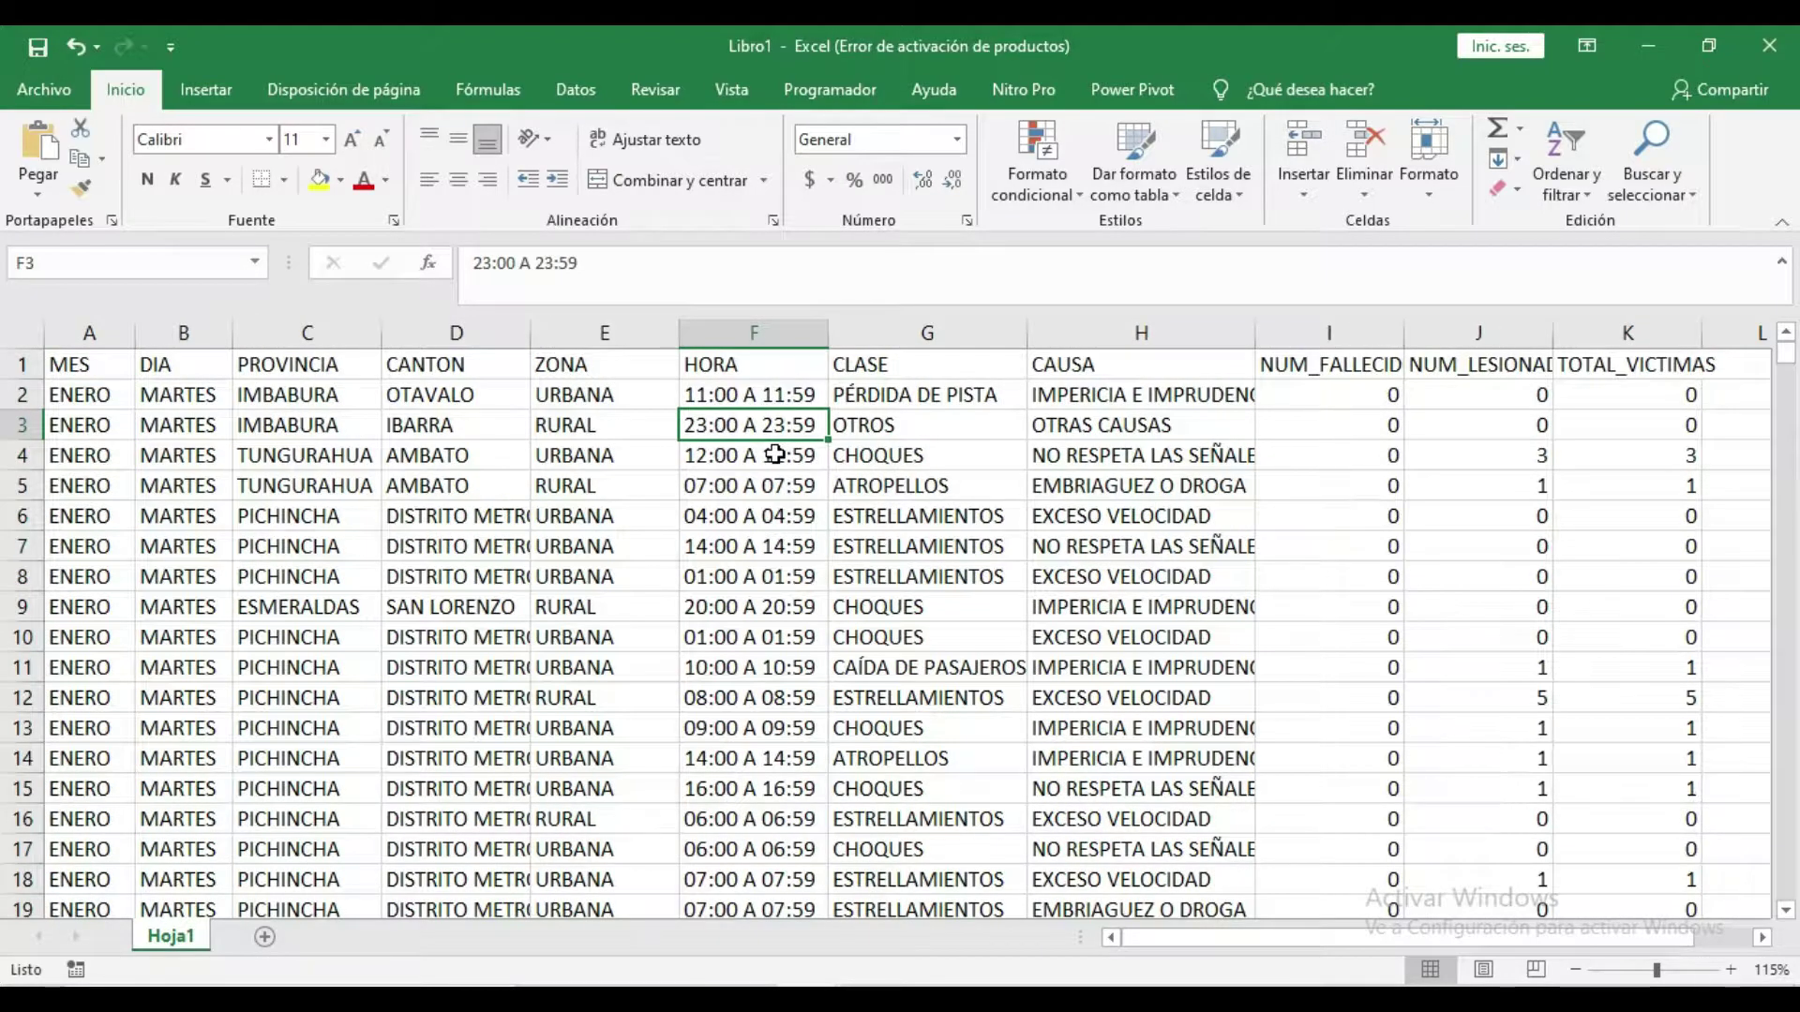
{"action": "left_click", "coordinate": [22, 363]}
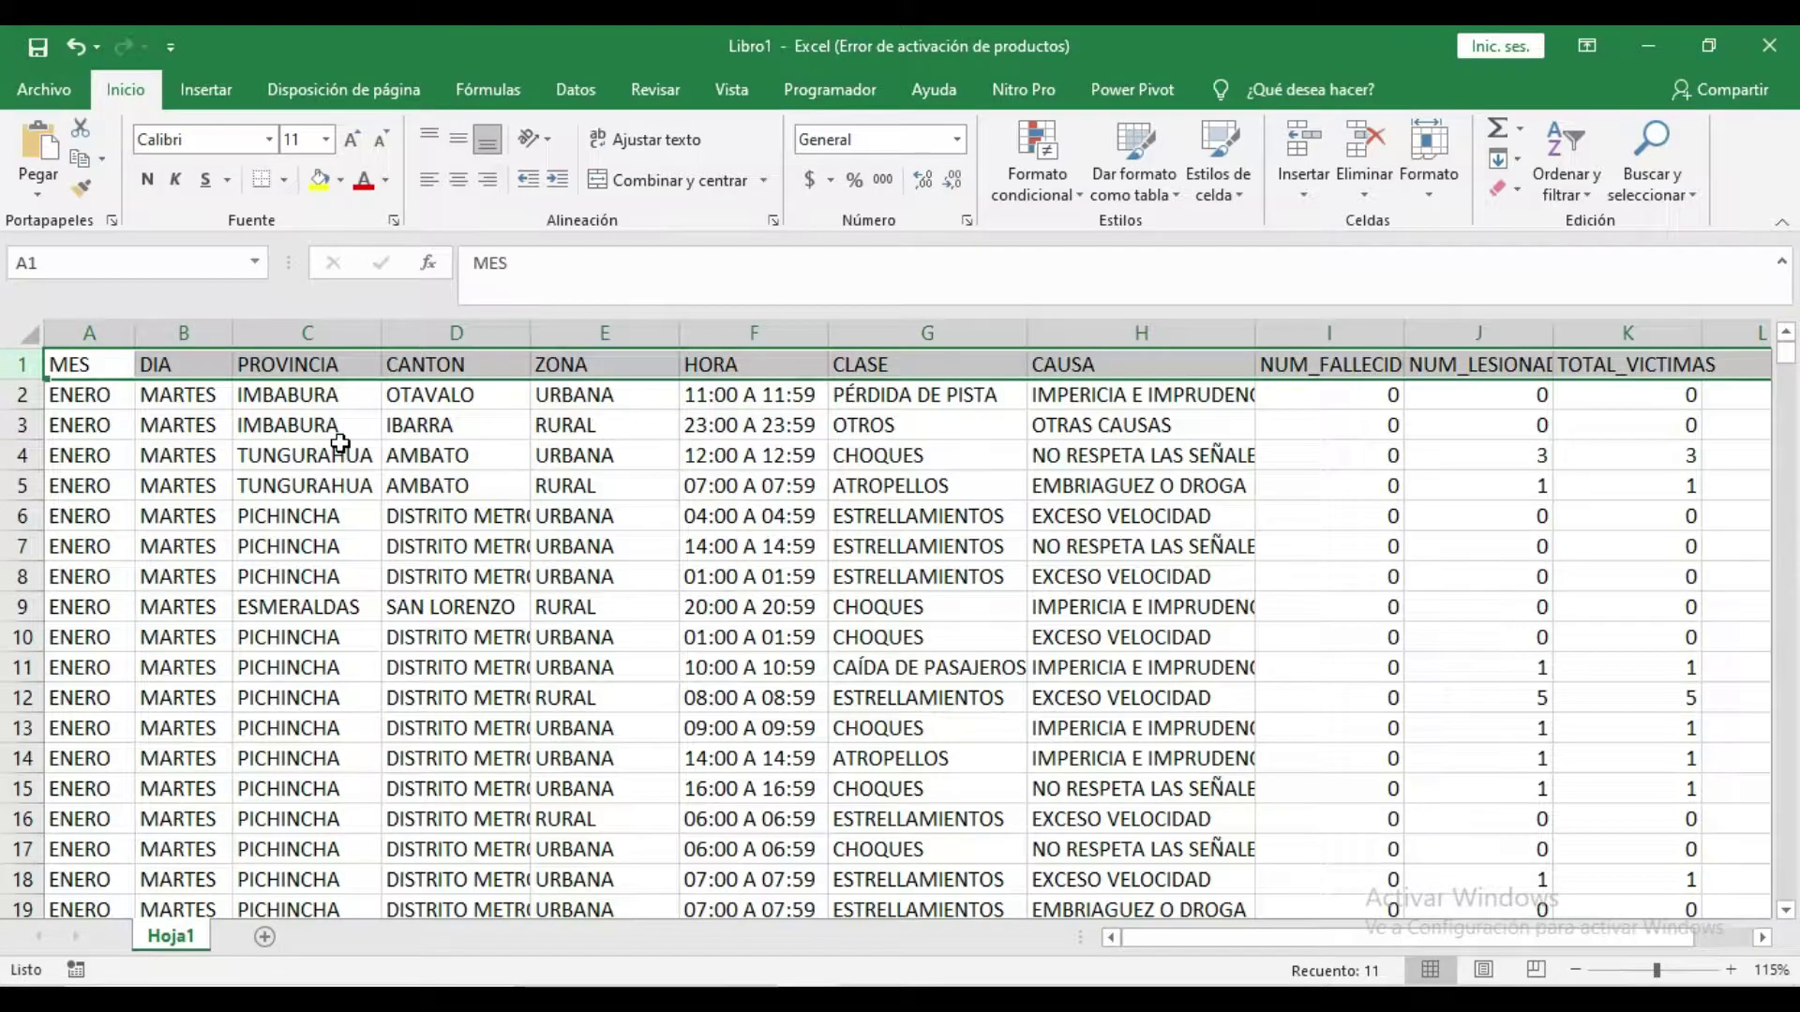
{"action": "left_click", "coordinate": [433, 394]}
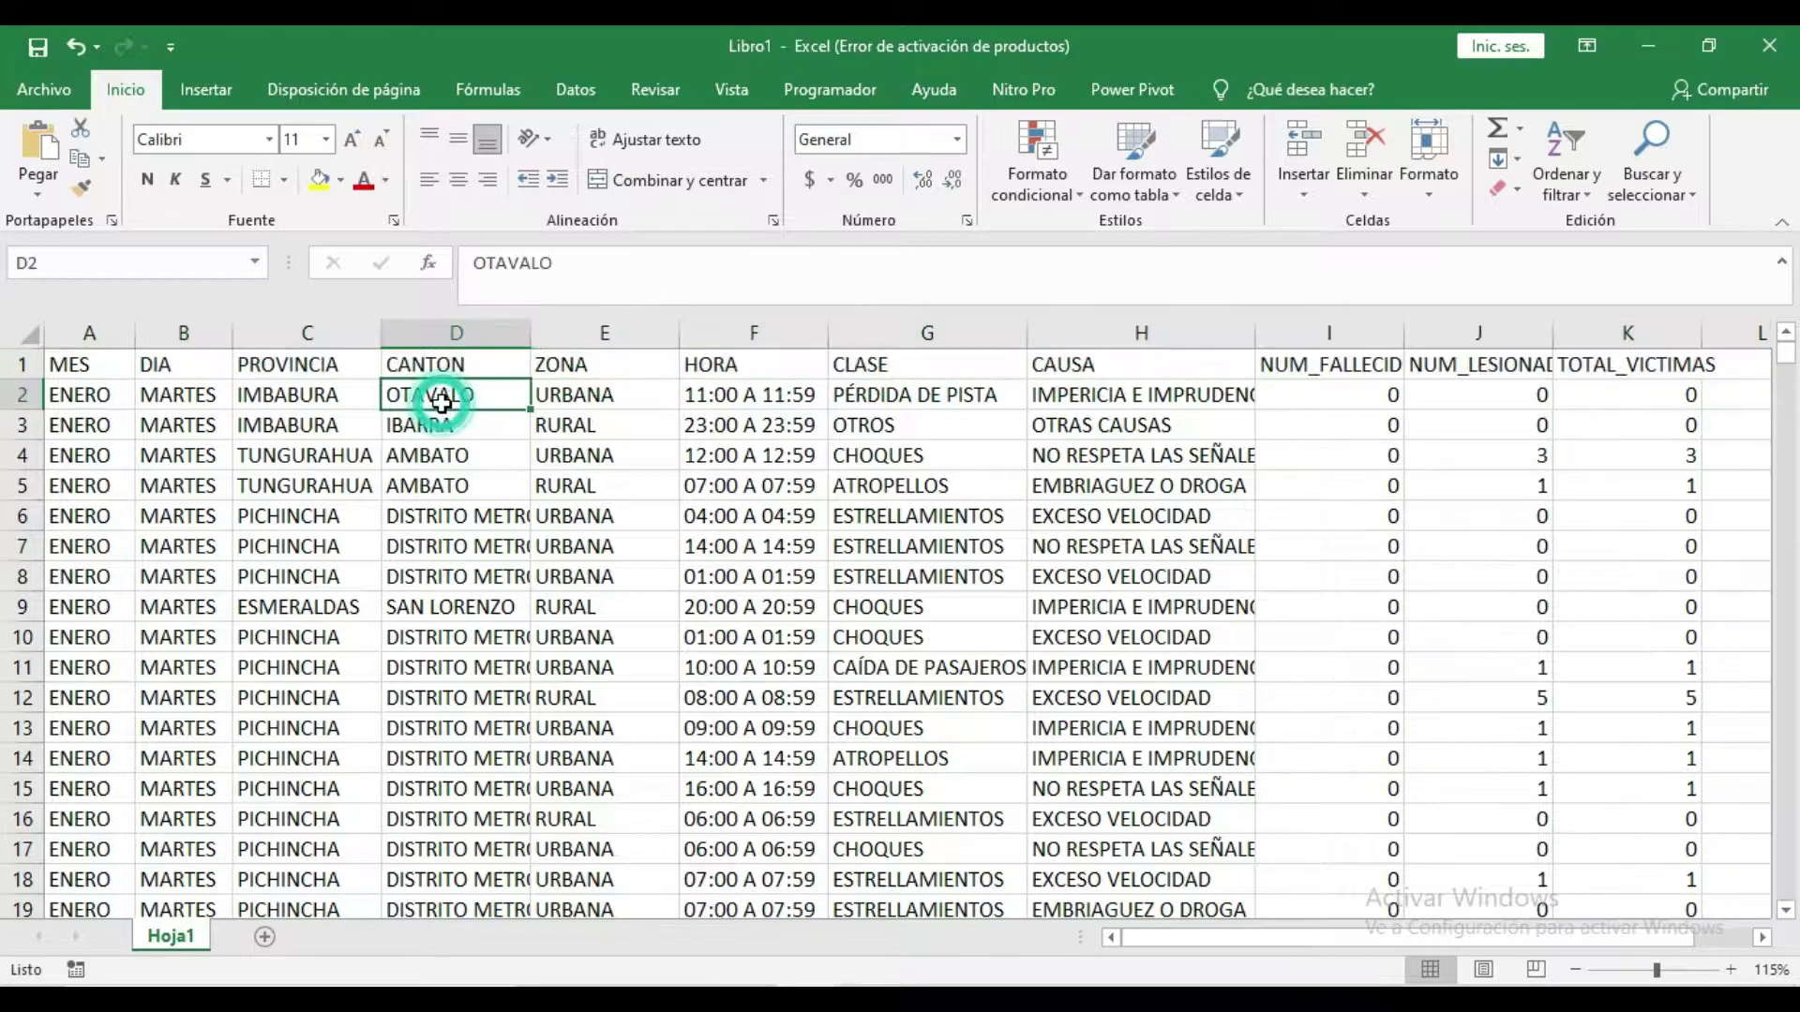
{"action": "left_click", "coordinate": [21, 364]}
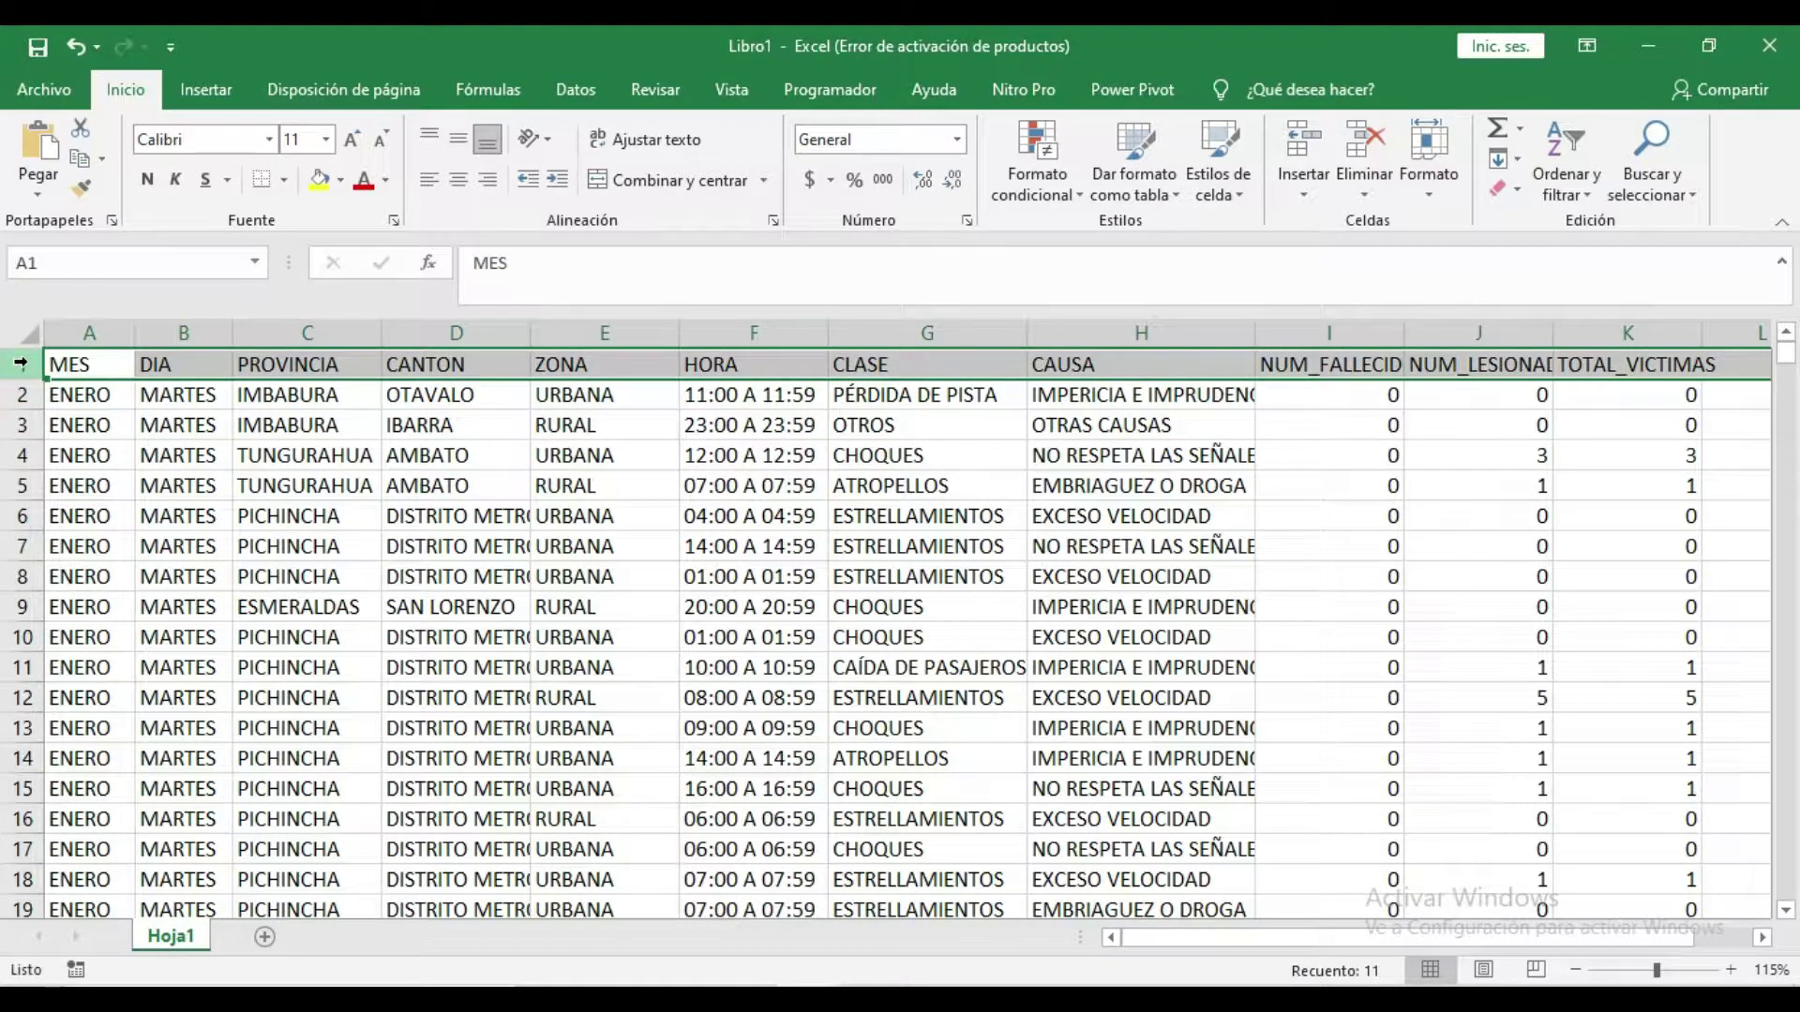
Step: Insert a pivot table on a new worksheet from the full data range A1:K24596 of Hoja1
{"action": "left_click", "coordinate": [93, 366]}
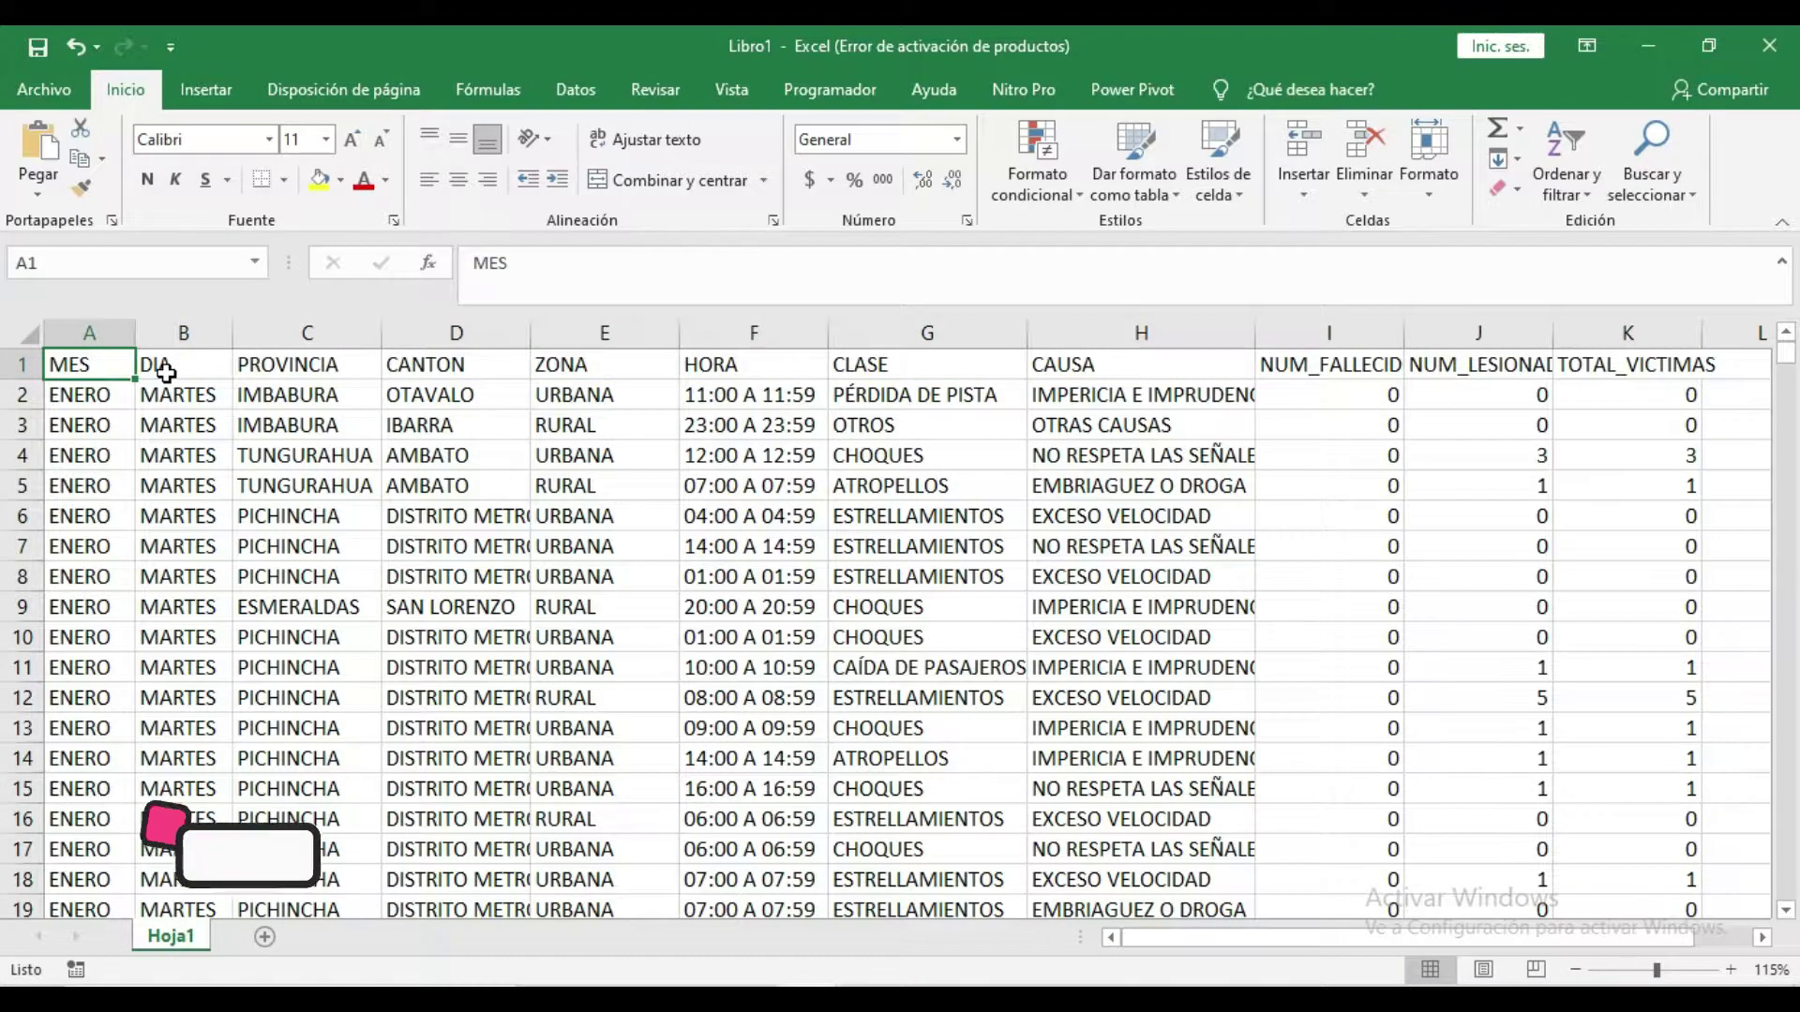
{"action": "key", "text": "ctrl+shift+Right"}
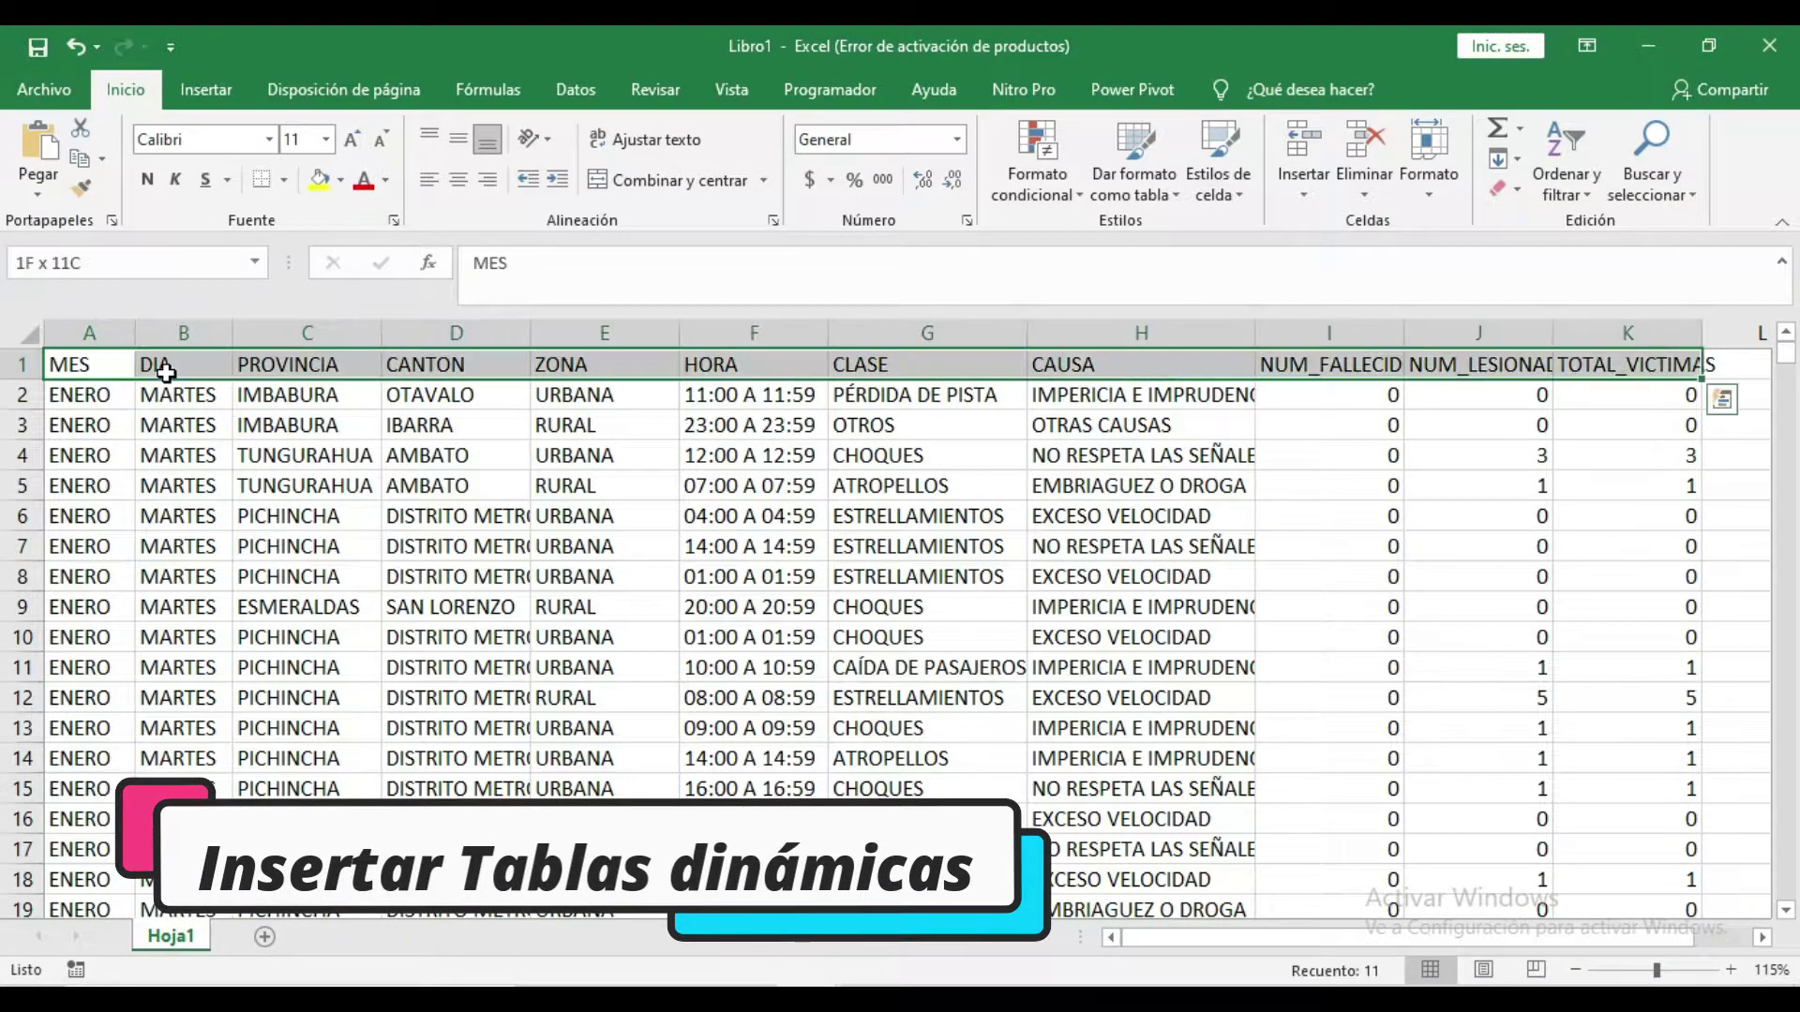
{"action": "key", "text": "ctrl+shift+Down"}
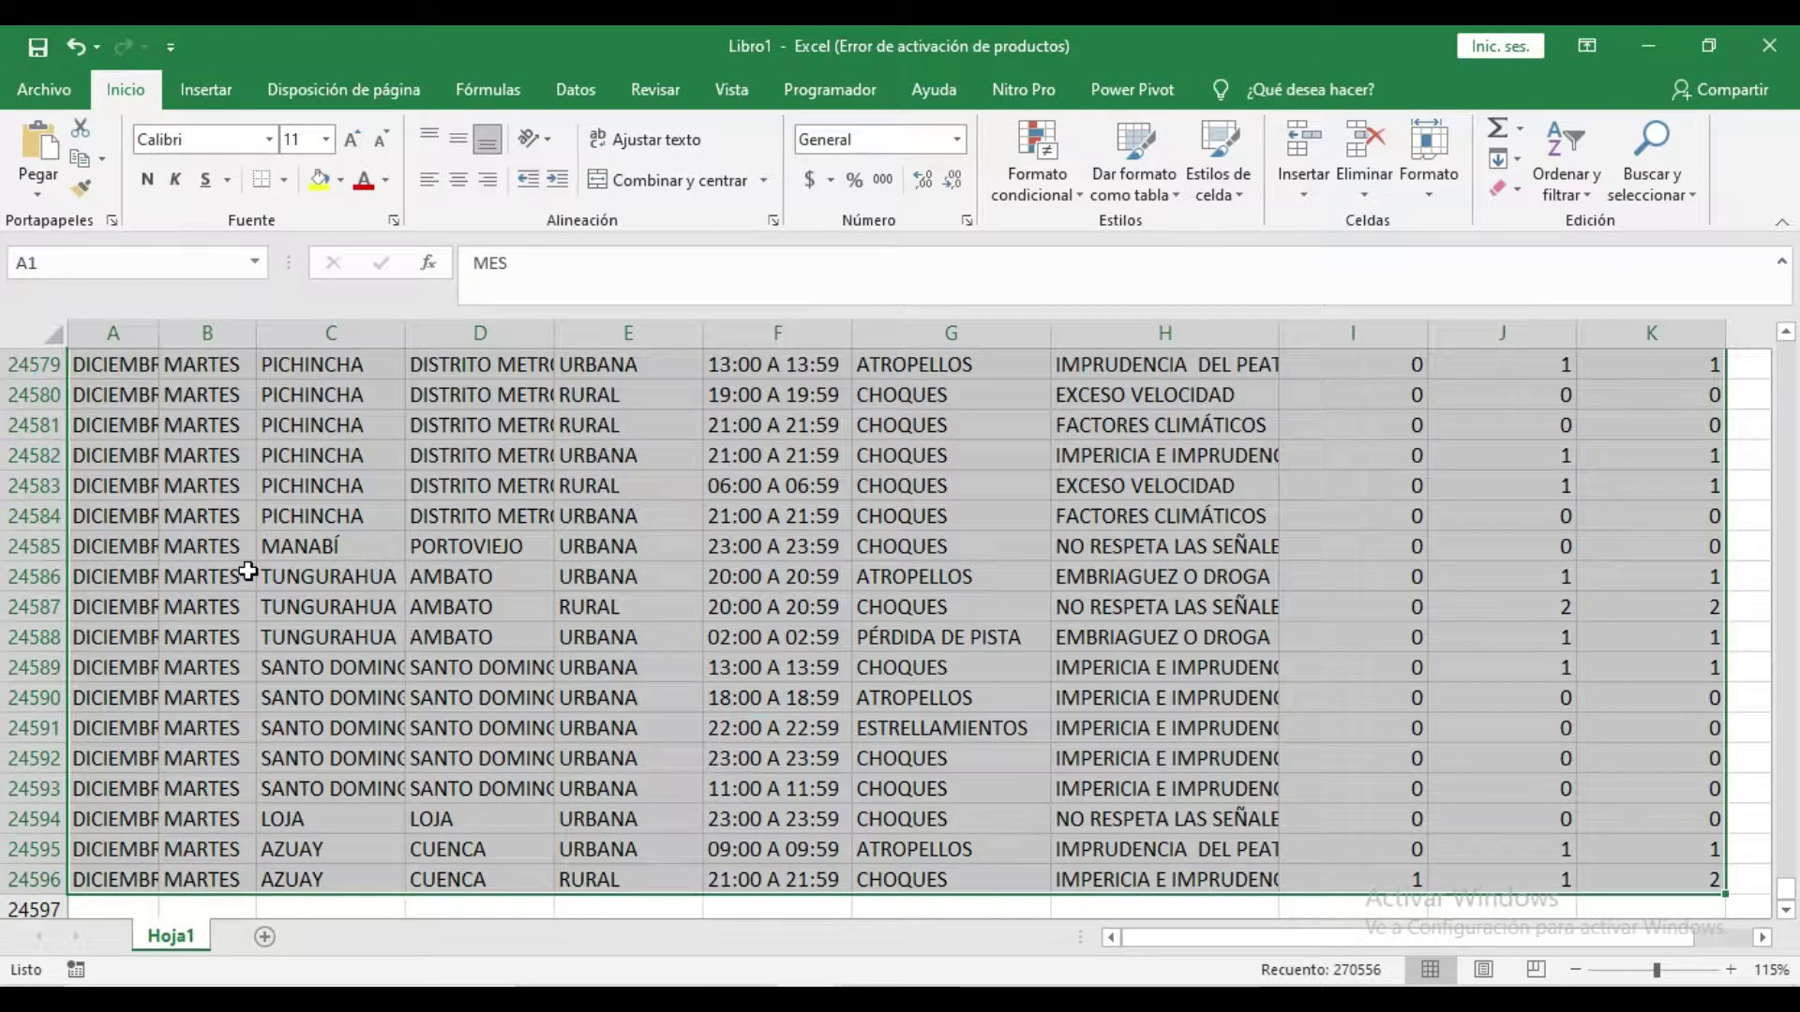
{"action": "left_click", "coordinate": [214, 94]}
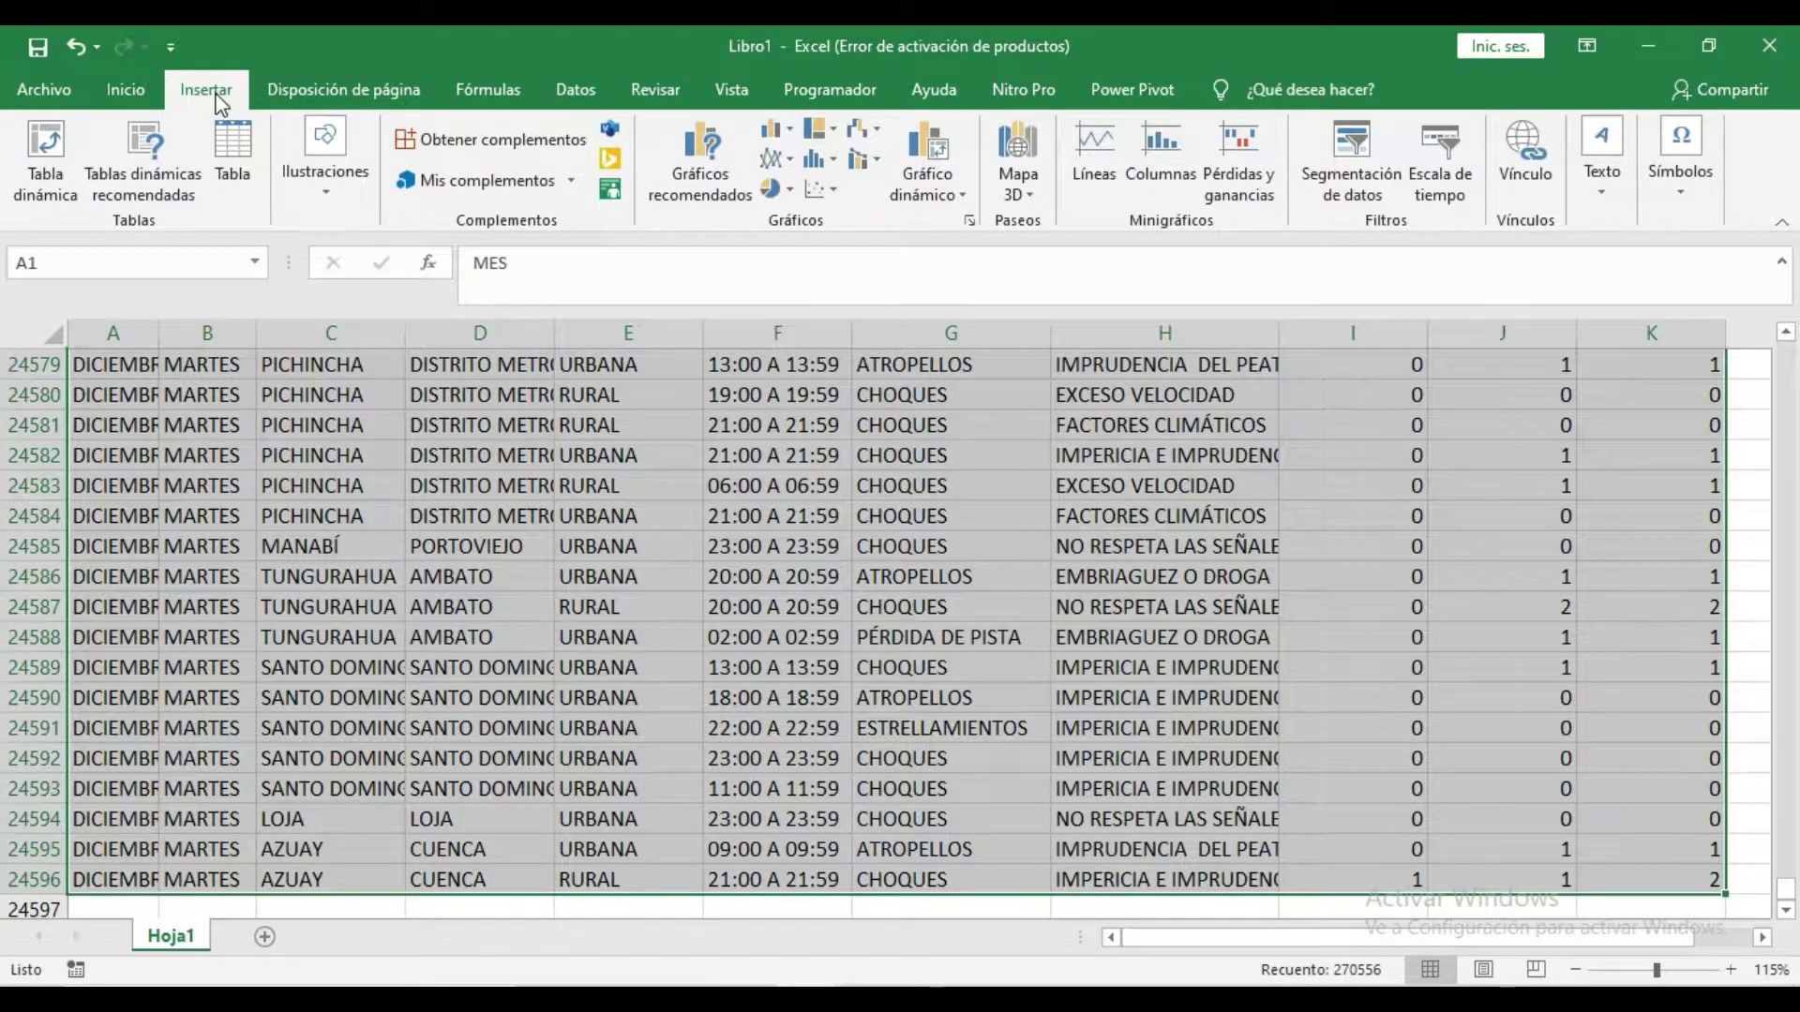
{"action": "left_click", "coordinate": [62, 200]}
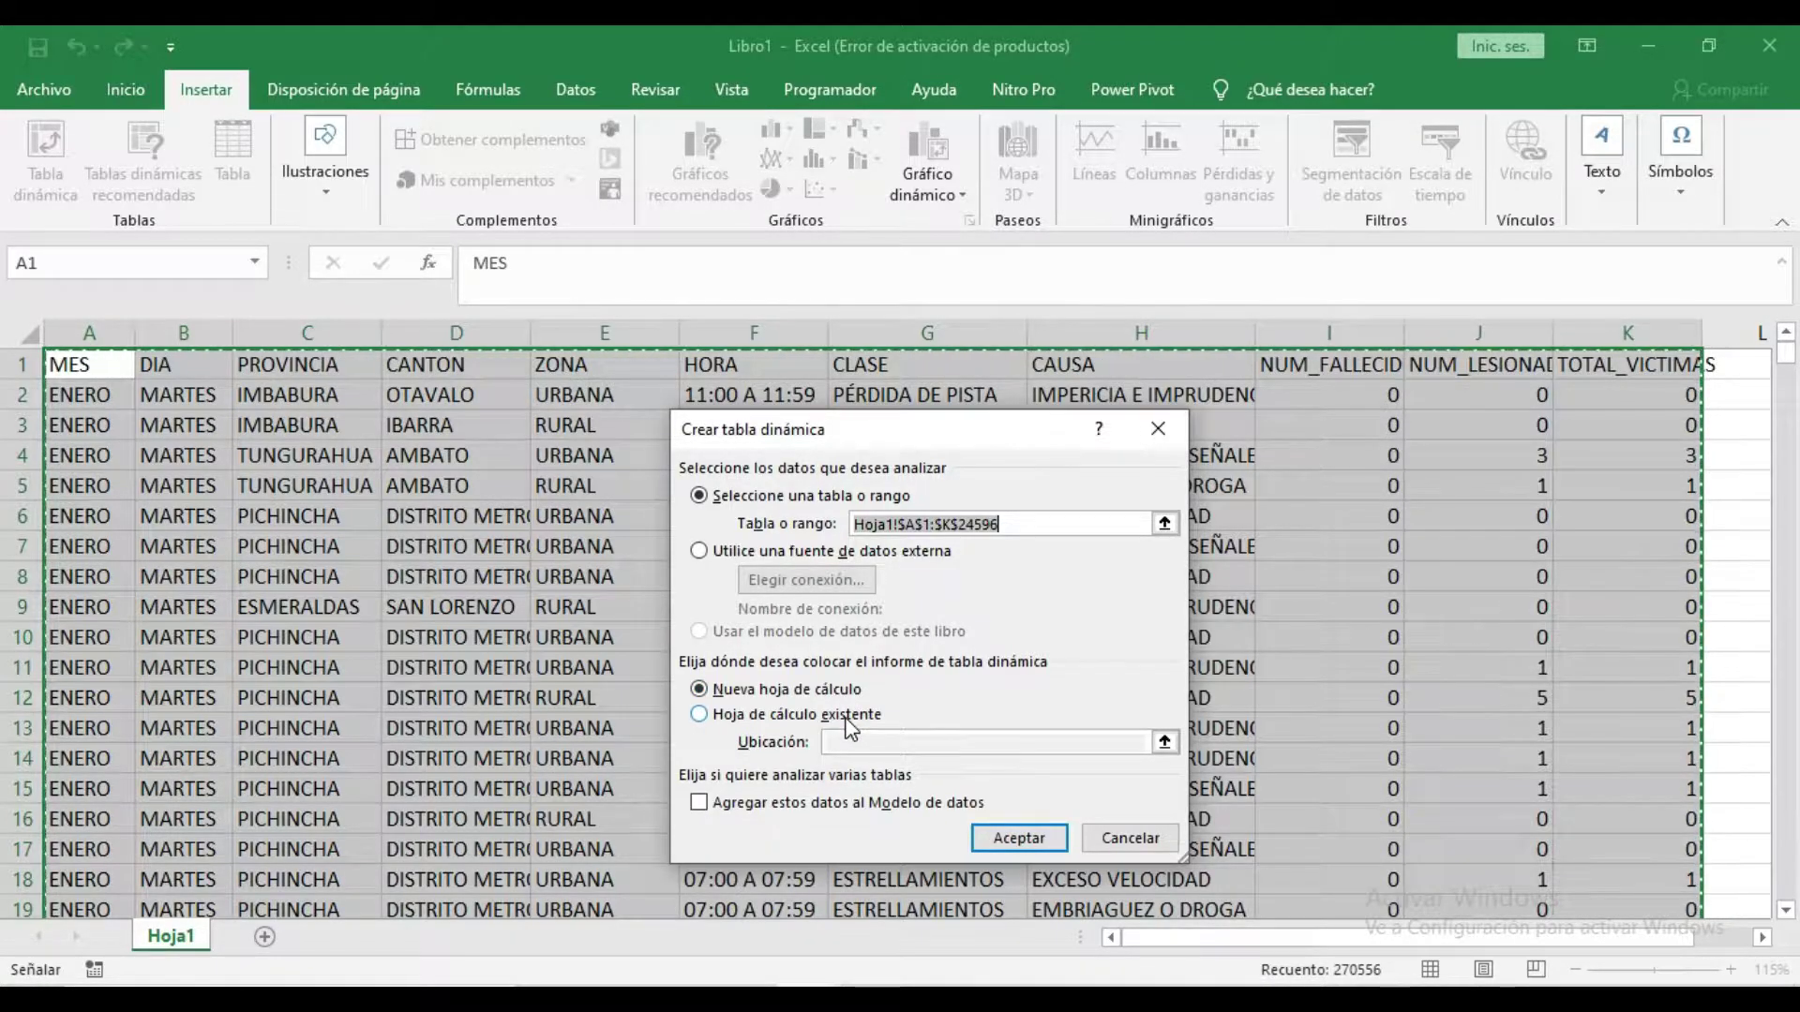
{"action": "left_click", "coordinate": [1007, 838]}
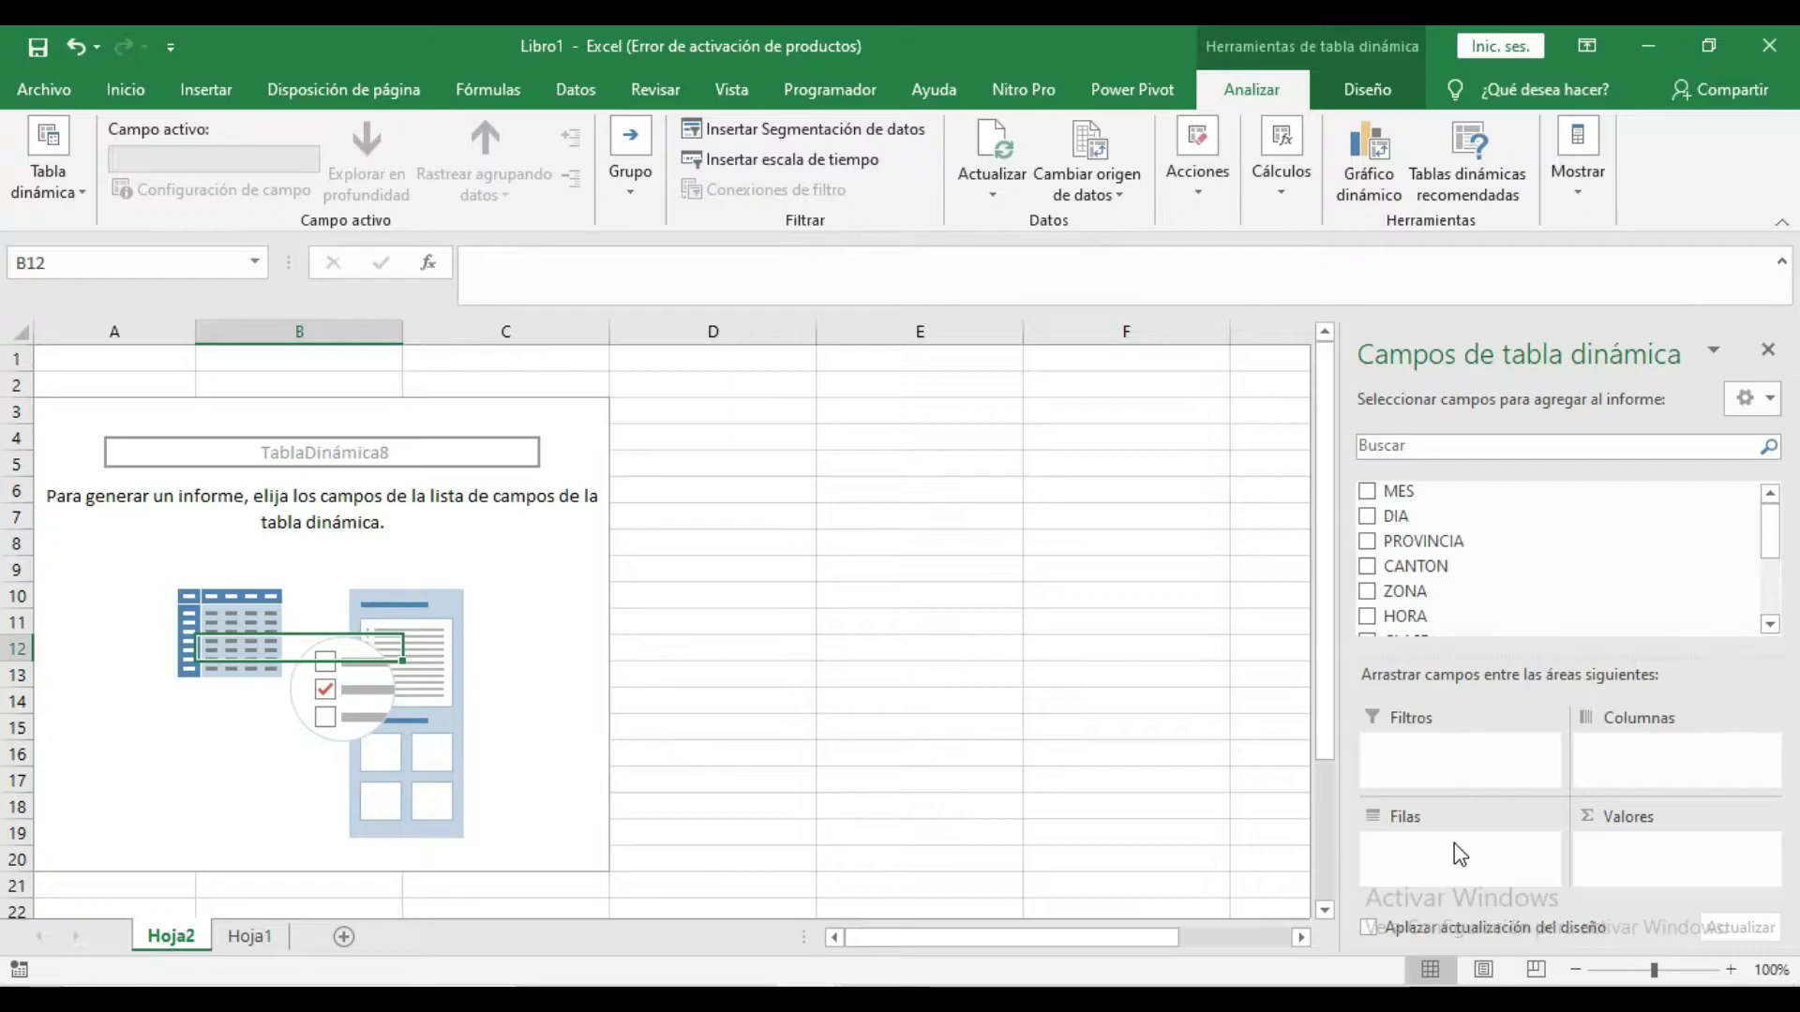
{"action": "left_click_drag", "start_coordinate": [1430, 518], "coordinate": [1453, 857]}
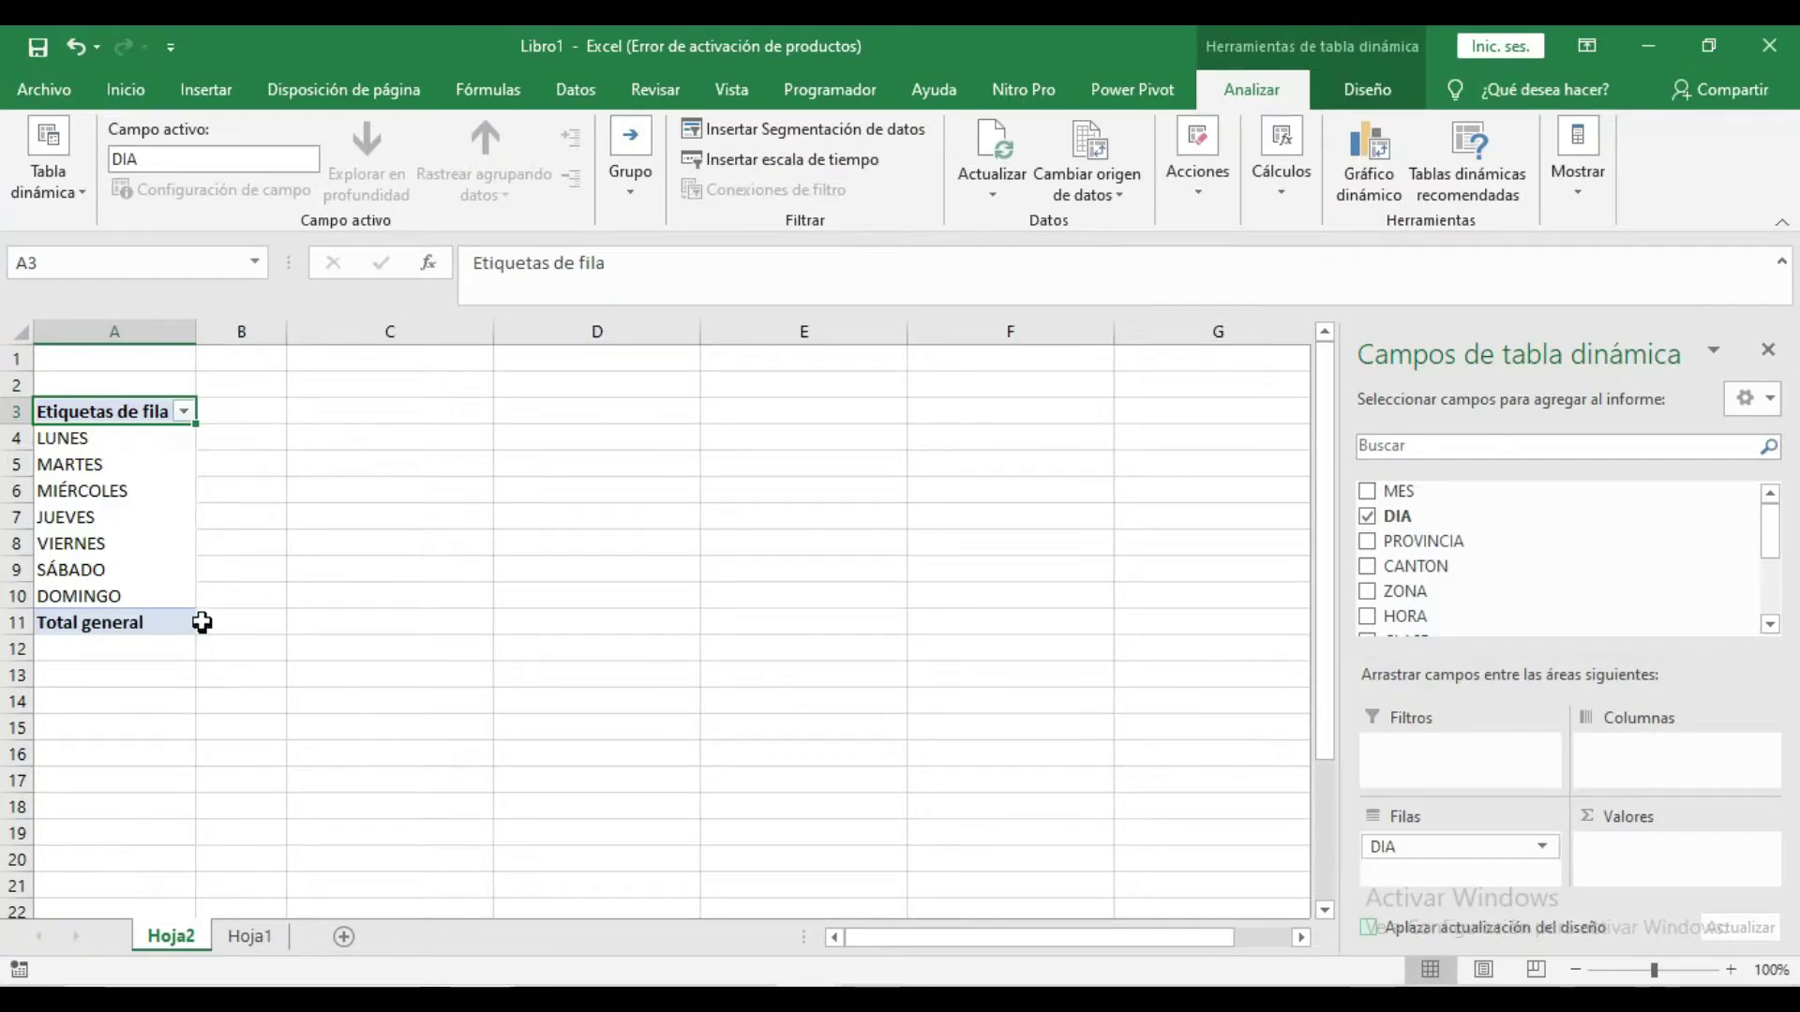
{"action": "left_click_drag", "start_coordinate": [1425, 846], "coordinate": [1434, 750]}
{"action": "left_click_drag", "start_coordinate": [1459, 850], "coordinate": [1109, 743]}
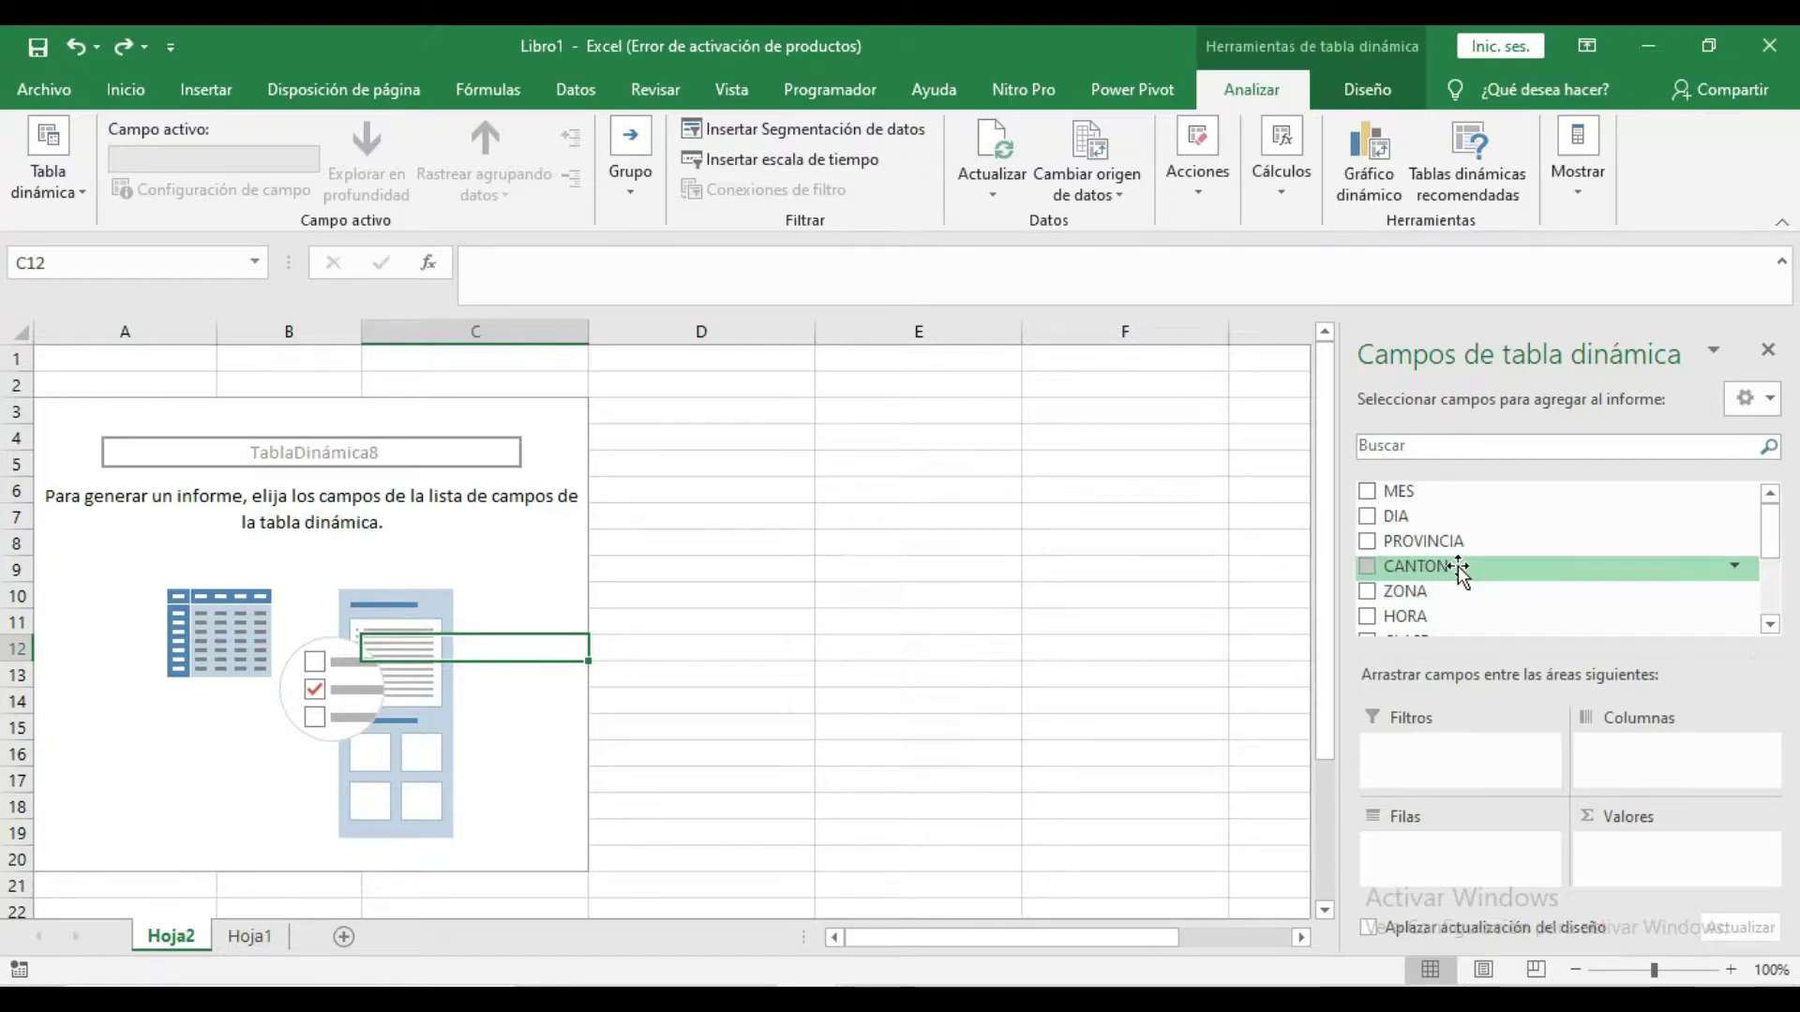
Step: Set up the pivot table to count accidents by class, with CLASE as both the row field and the counted value
{"action": "scroll", "coordinate": [1460, 566], "scroll_direction": "down", "scroll_amount": 2}
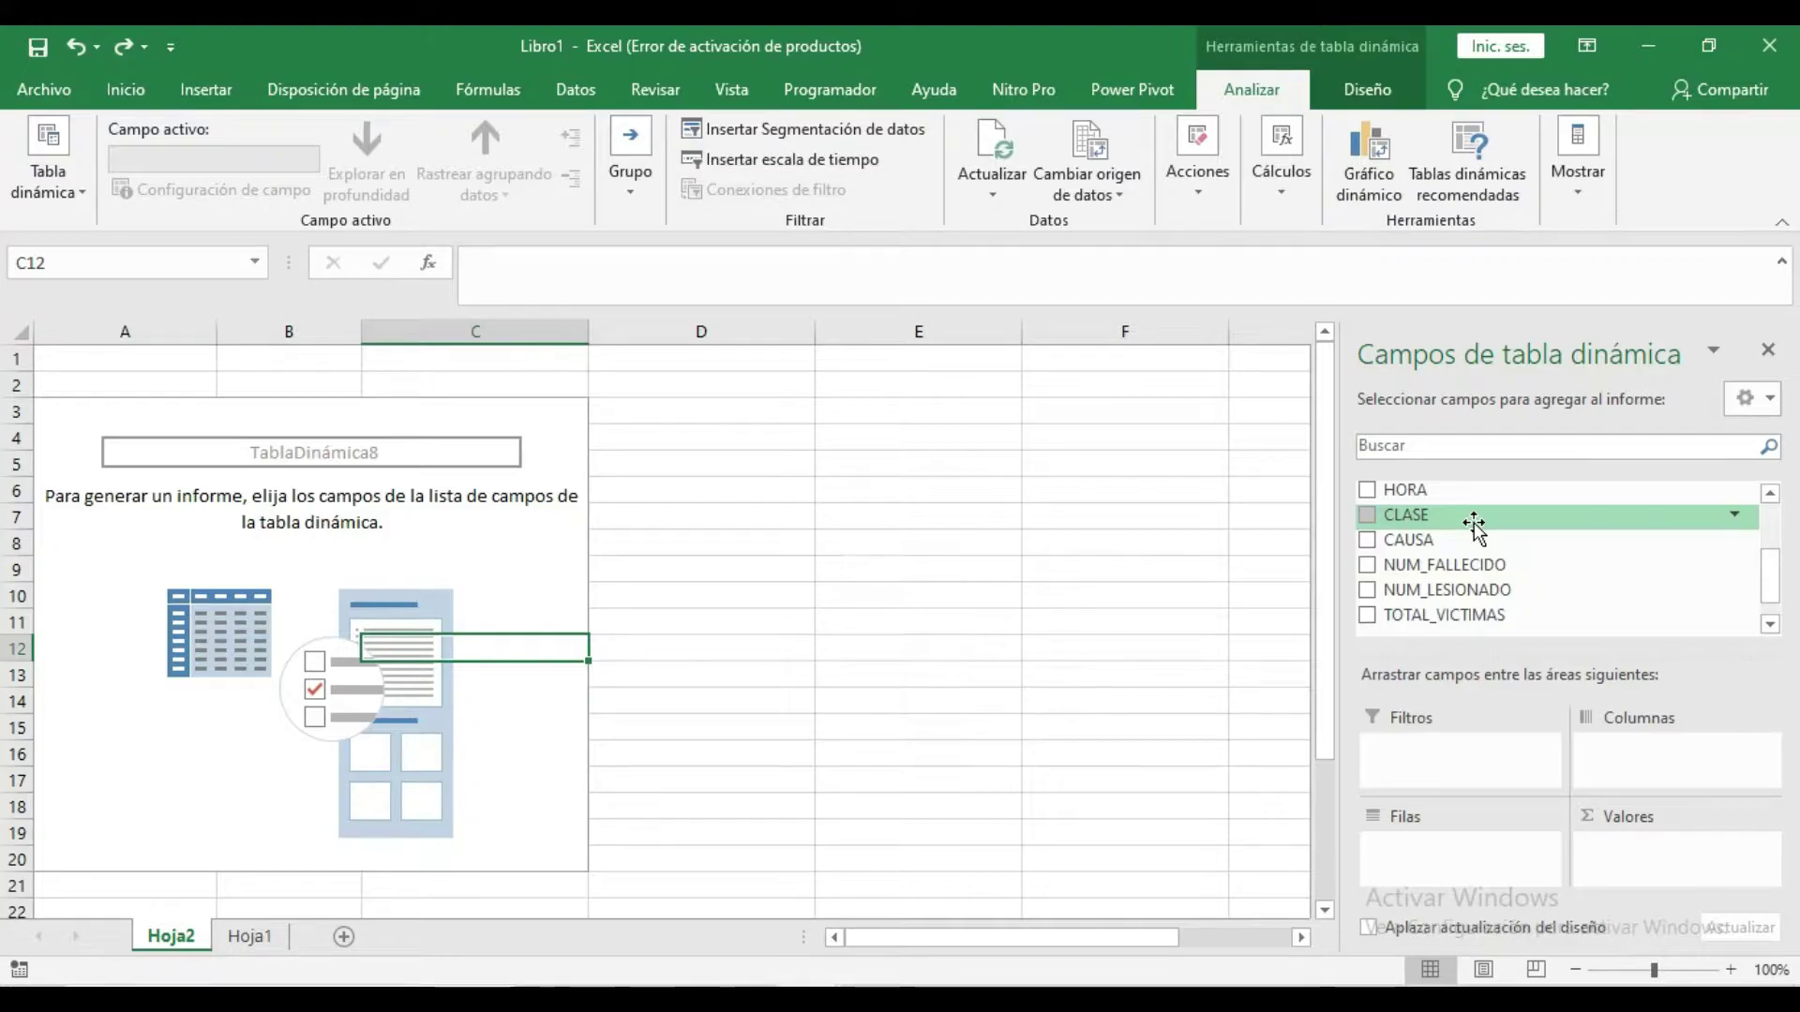
{"action": "left_click_drag", "start_coordinate": [1473, 522], "coordinate": [1445, 851]}
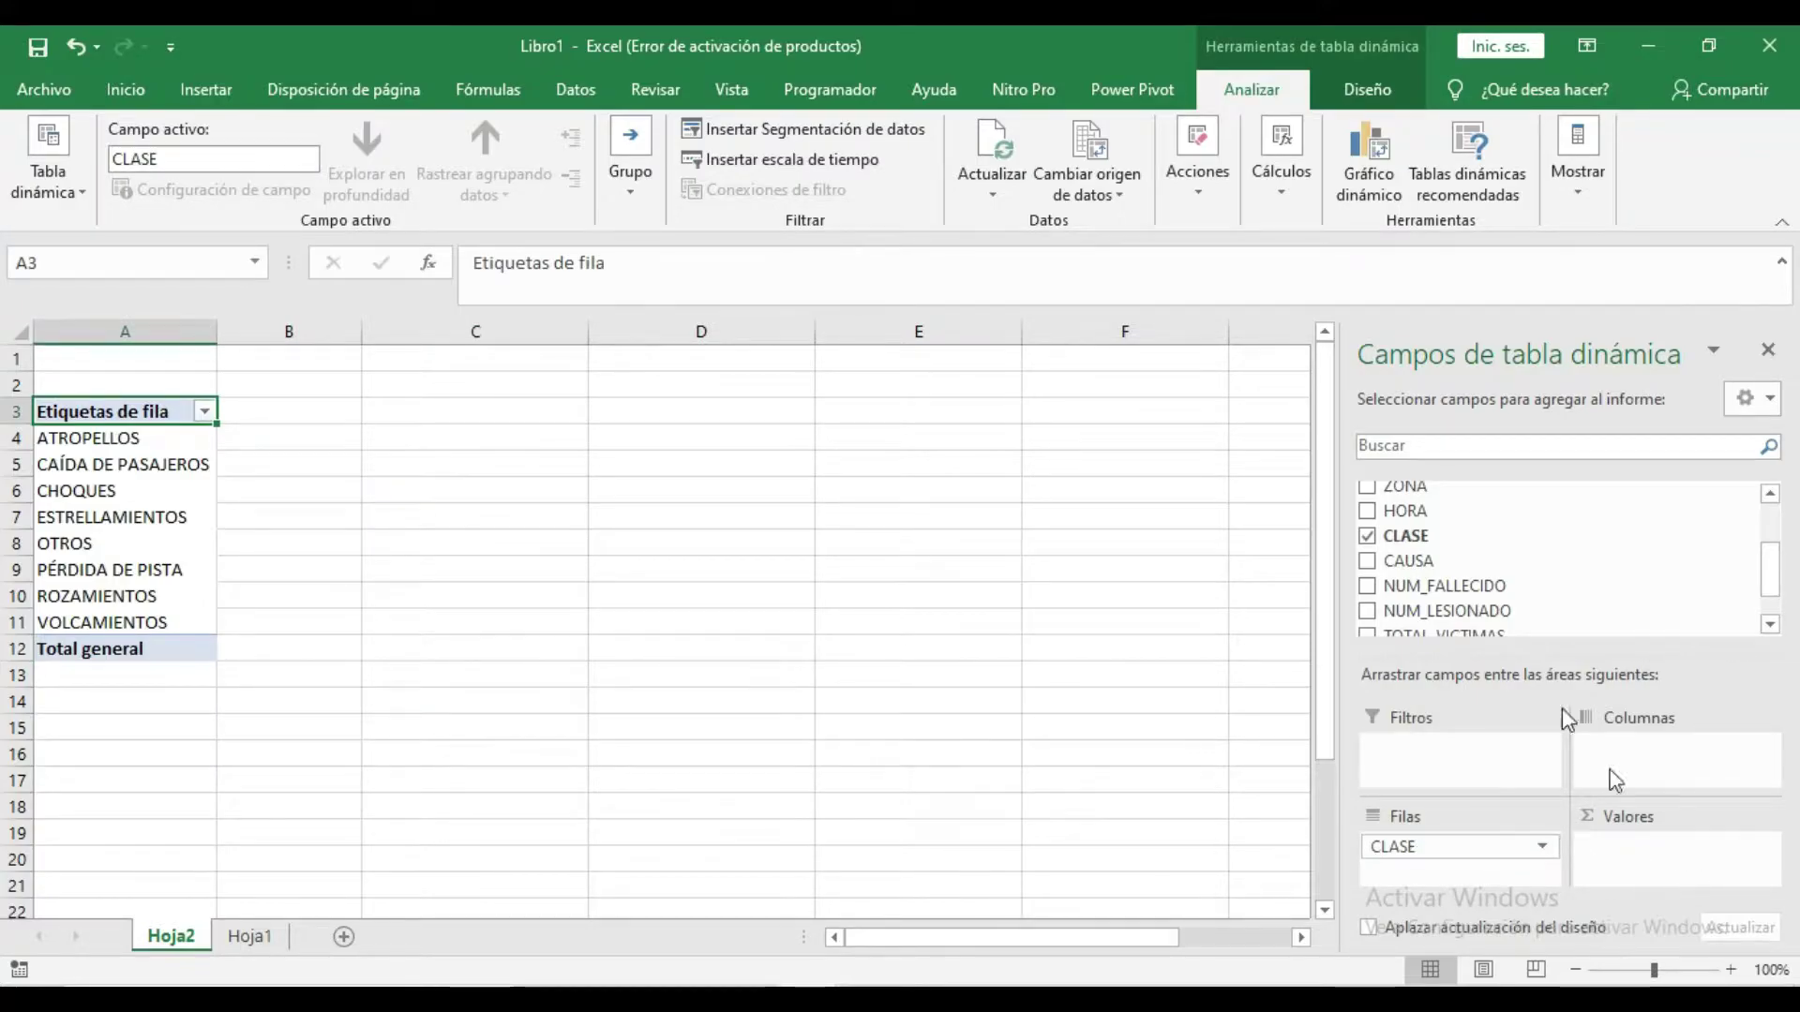
{"action": "left_click_drag", "start_coordinate": [1444, 545], "coordinate": [1684, 874]}
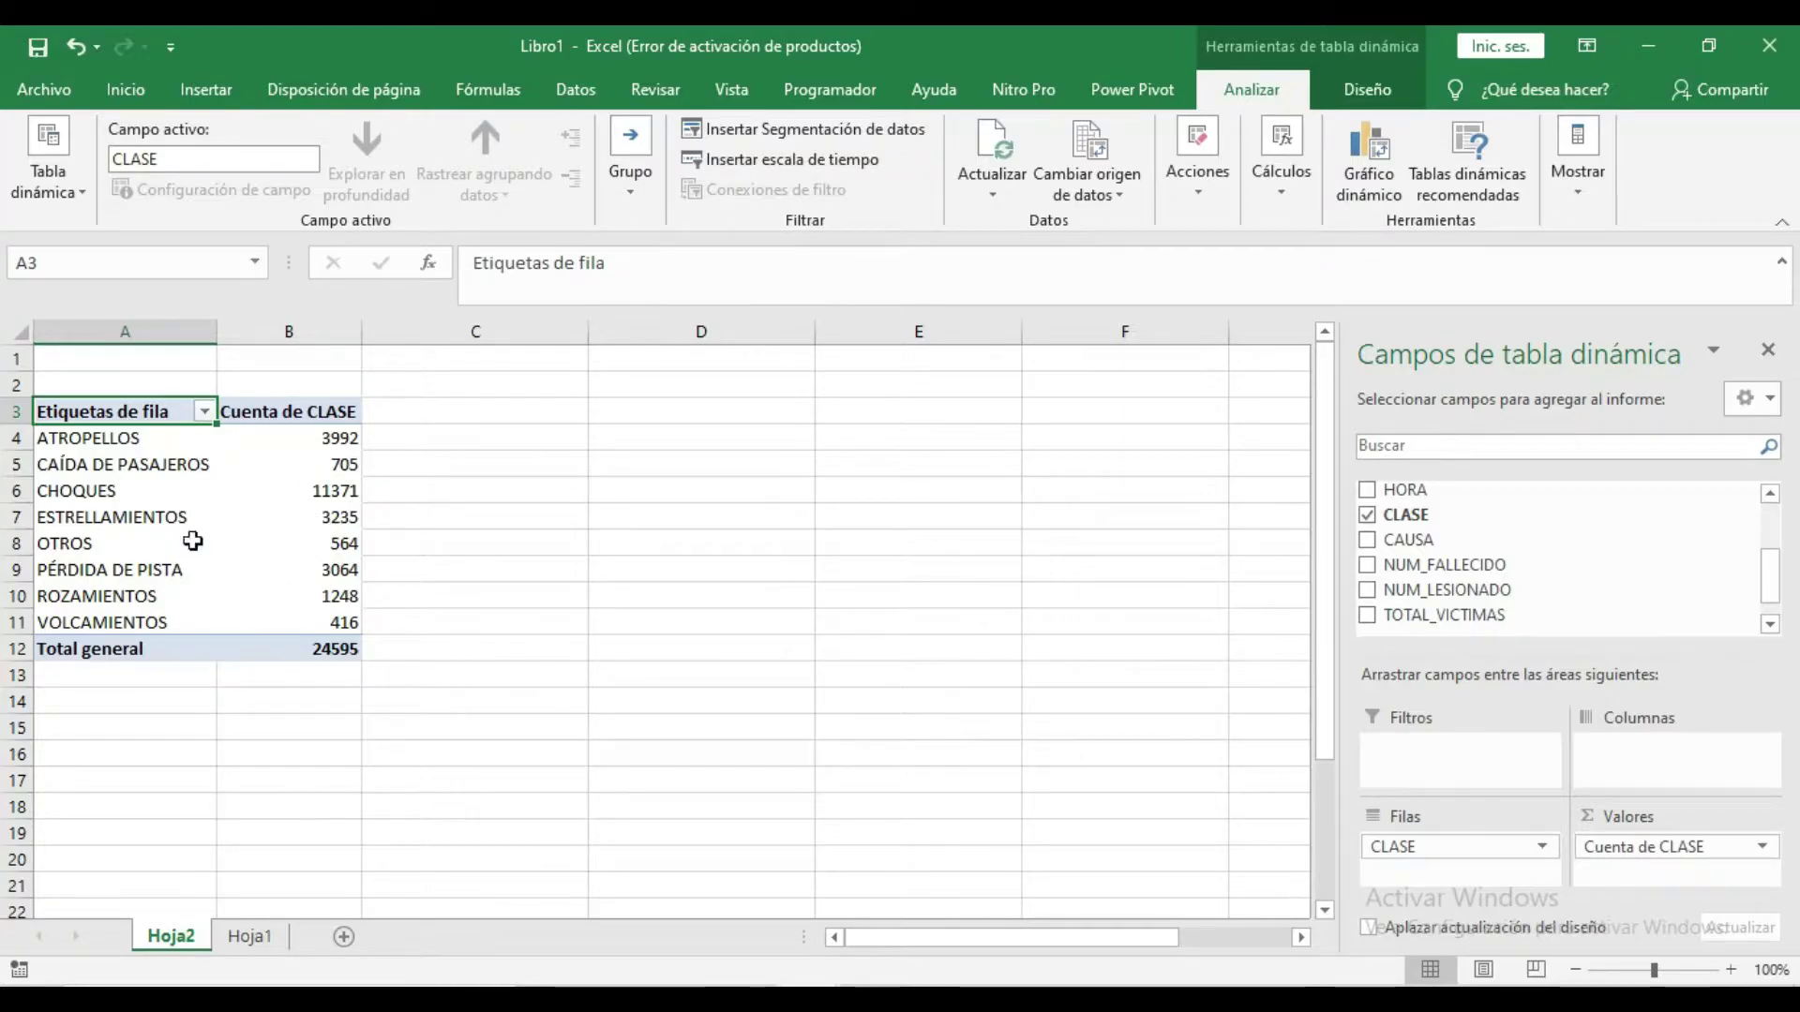
{"action": "left_click", "coordinate": [325, 640]}
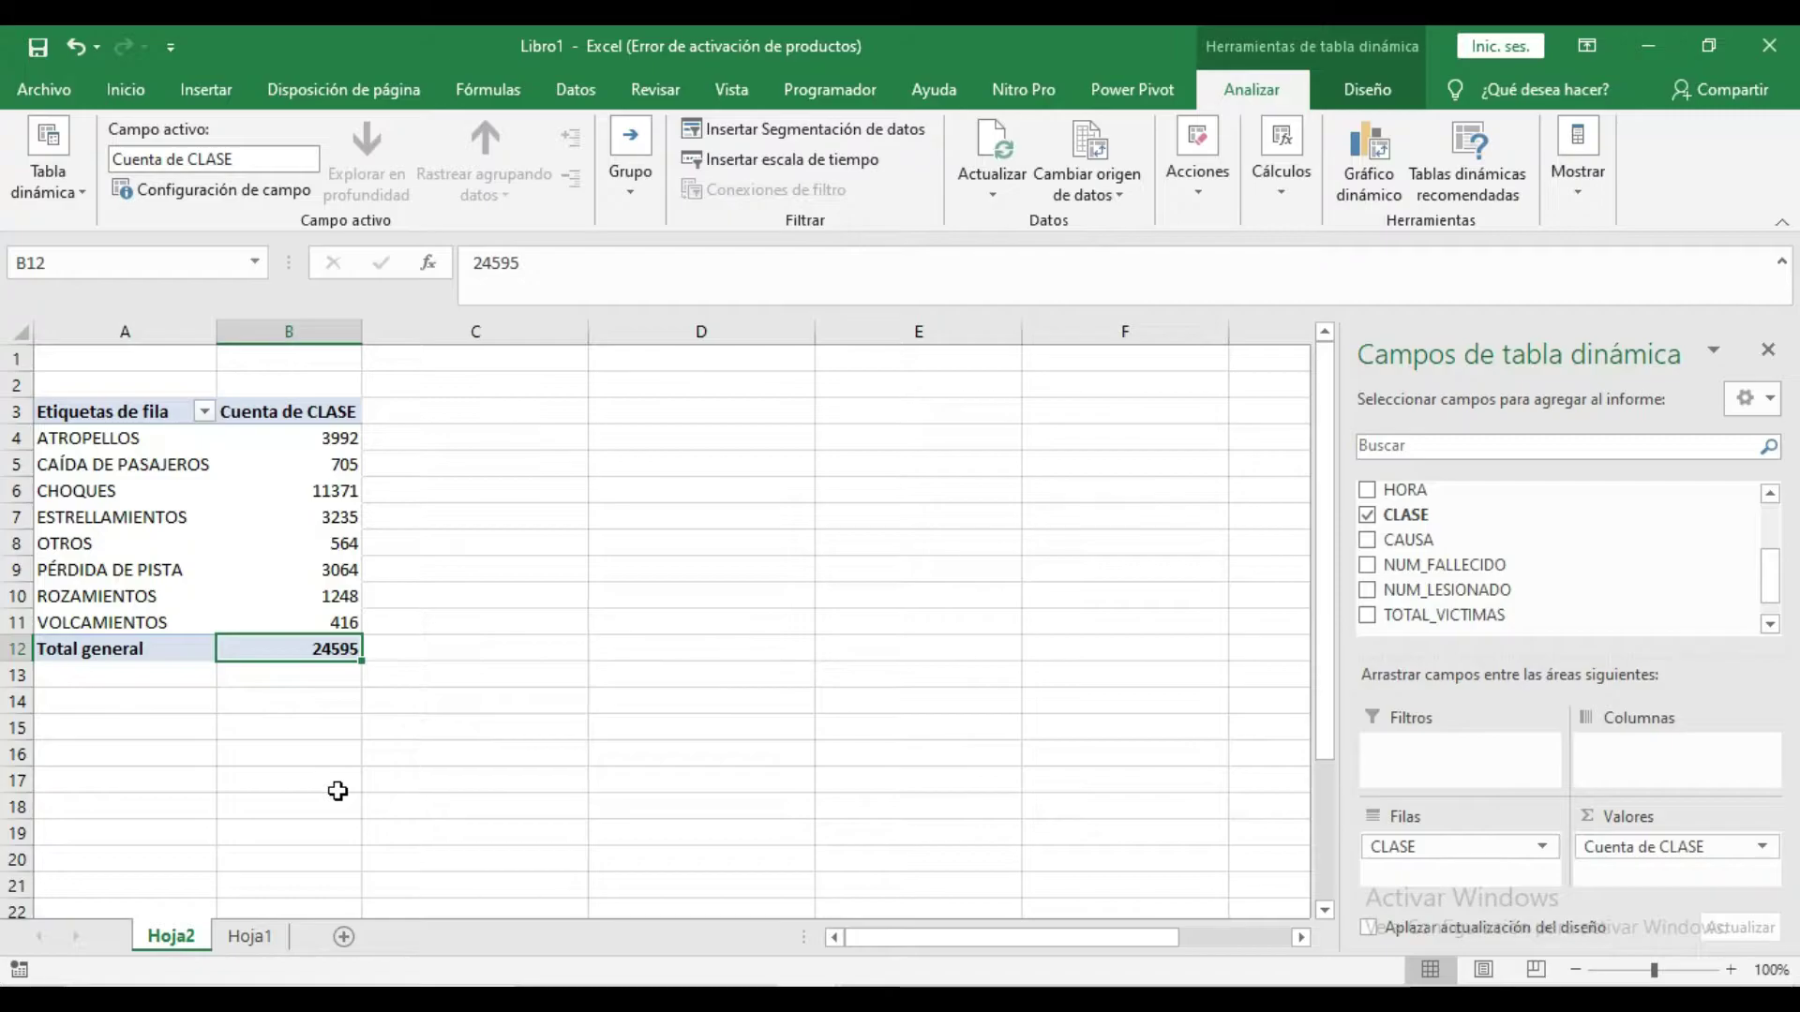
{"action": "left_click", "coordinate": [126, 493]}
{"action": "left_click_drag", "start_coordinate": [243, 496], "coordinate": [297, 496]}
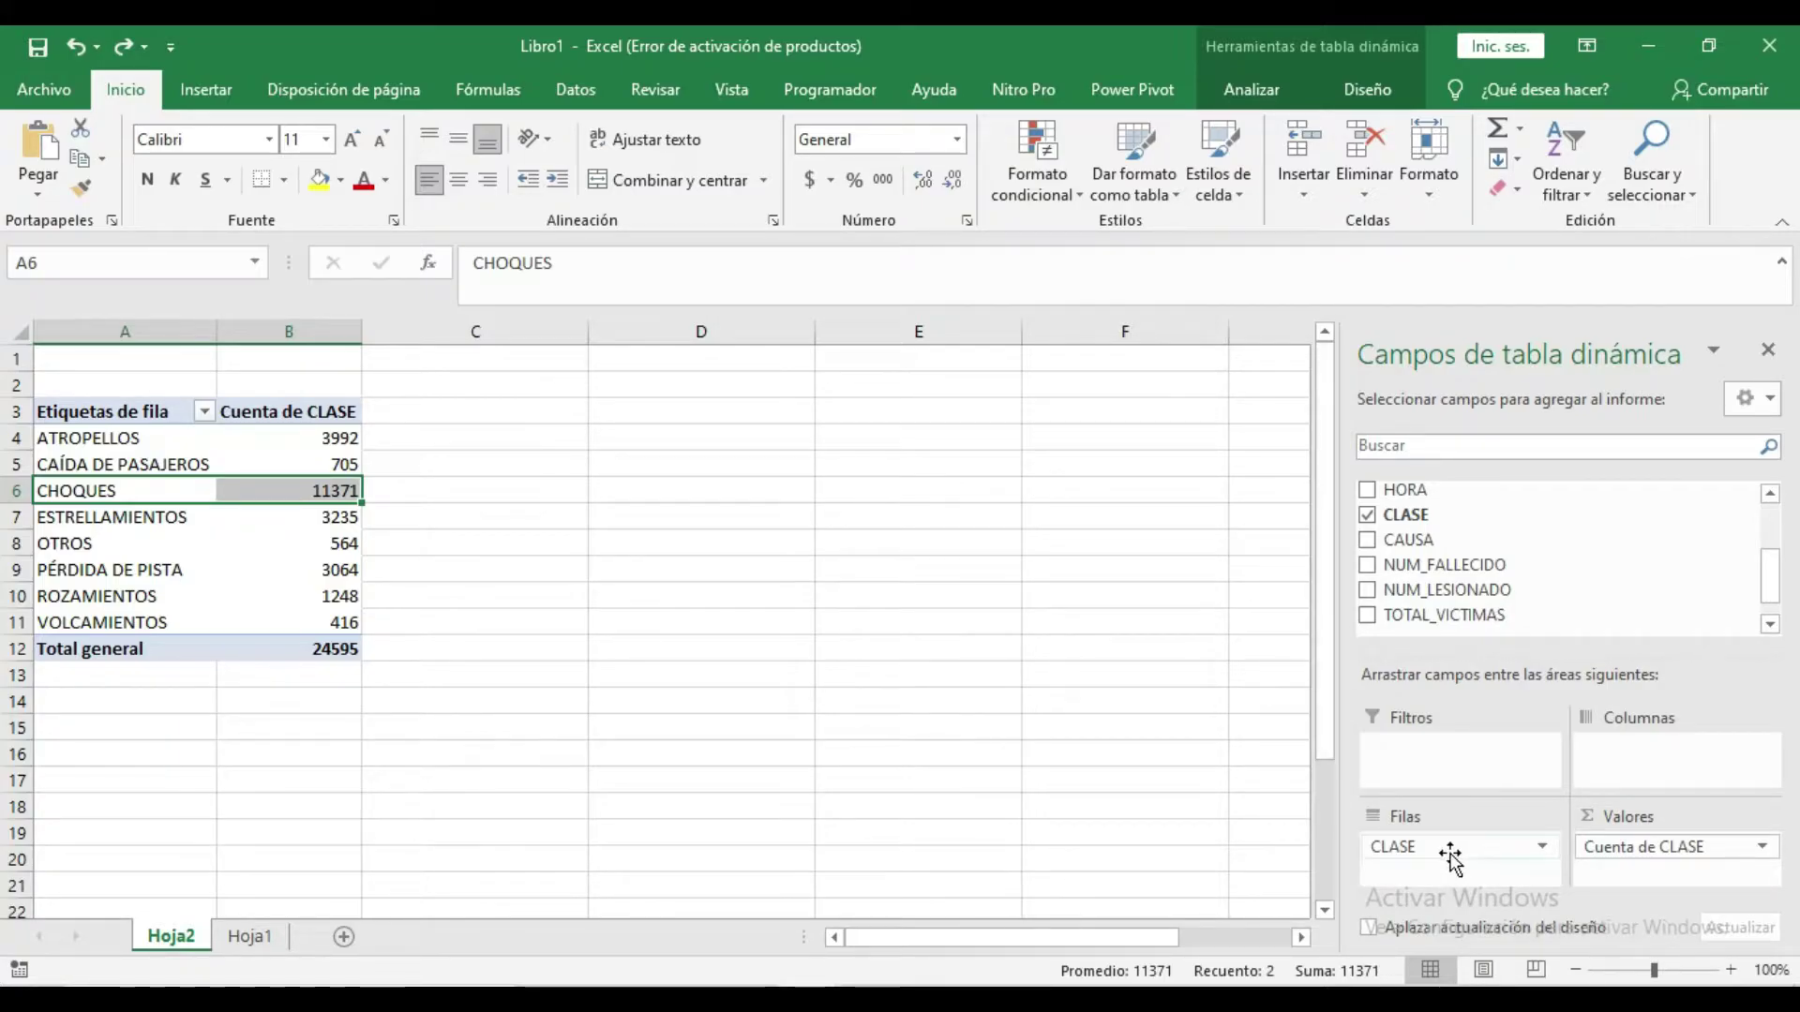
Step: Cross-tabulate the accident counts by moving CLASE to the pivot table's columns and adding CAUSA as the row field
{"action": "left_click_drag", "start_coordinate": [1450, 854], "coordinate": [1642, 754]}
{"action": "left_click_drag", "start_coordinate": [1426, 541], "coordinate": [1428, 853]}
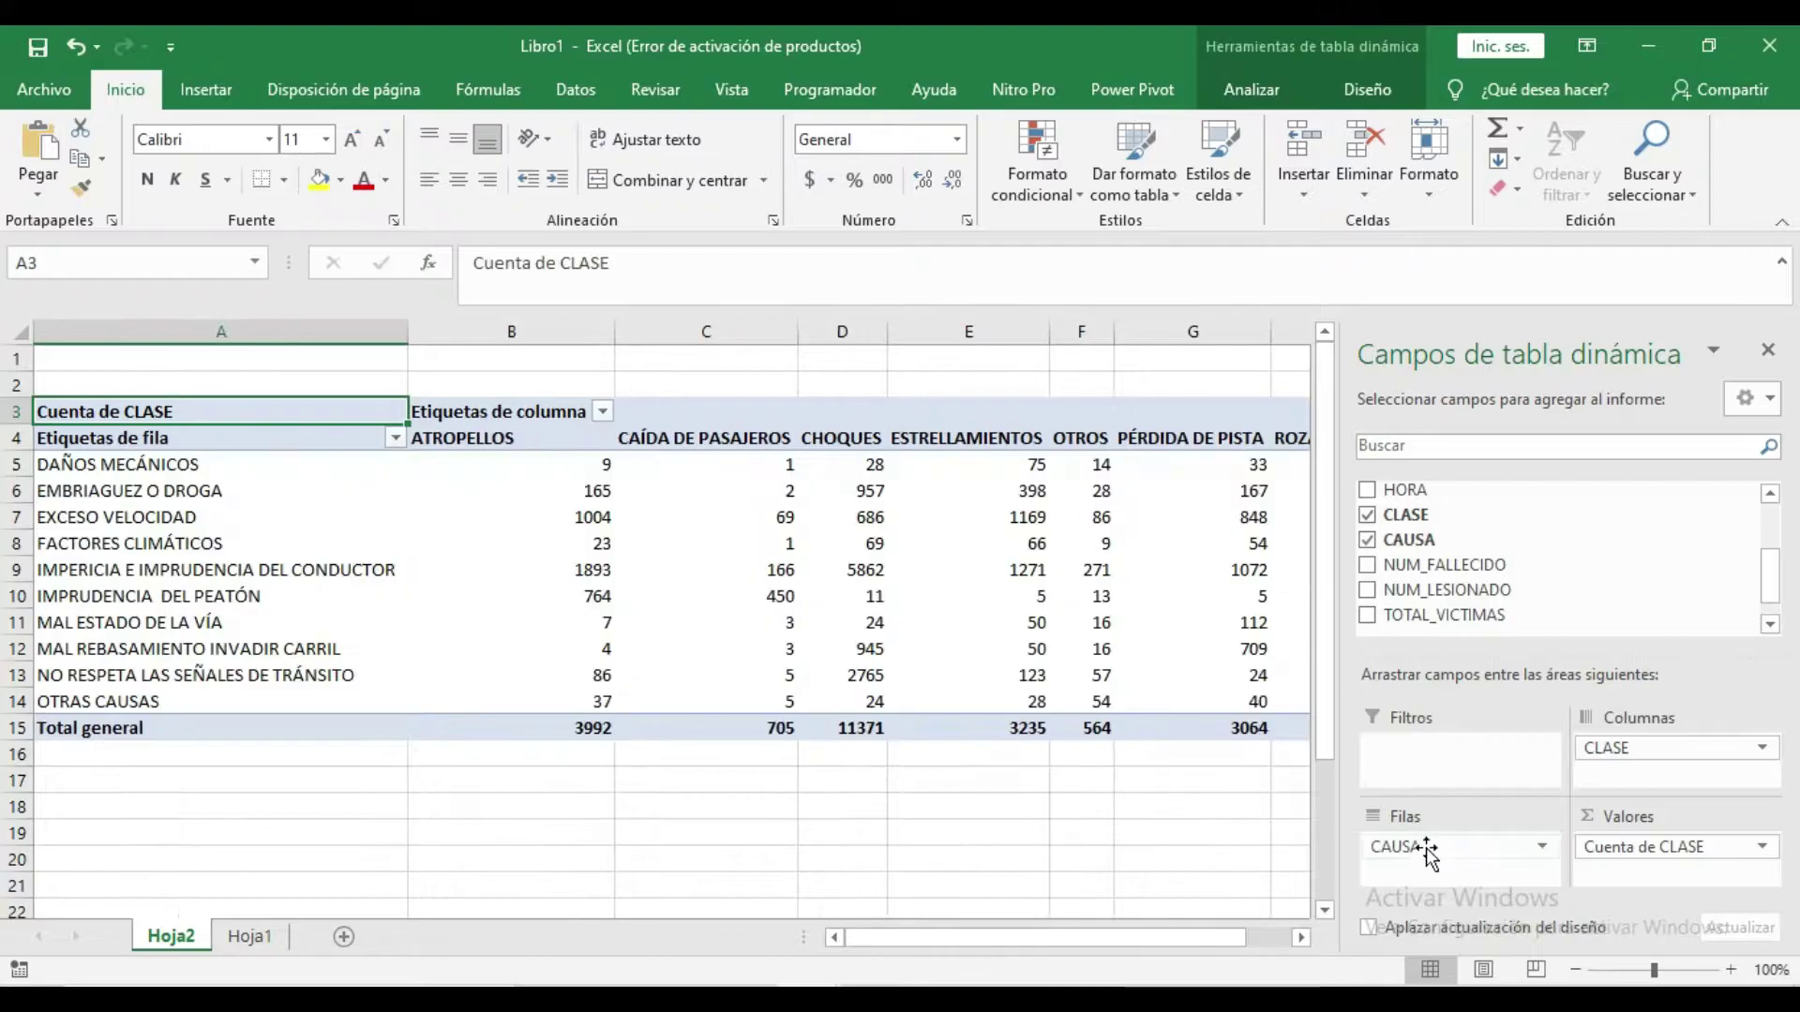
{"action": "left_click", "coordinate": [743, 752]}
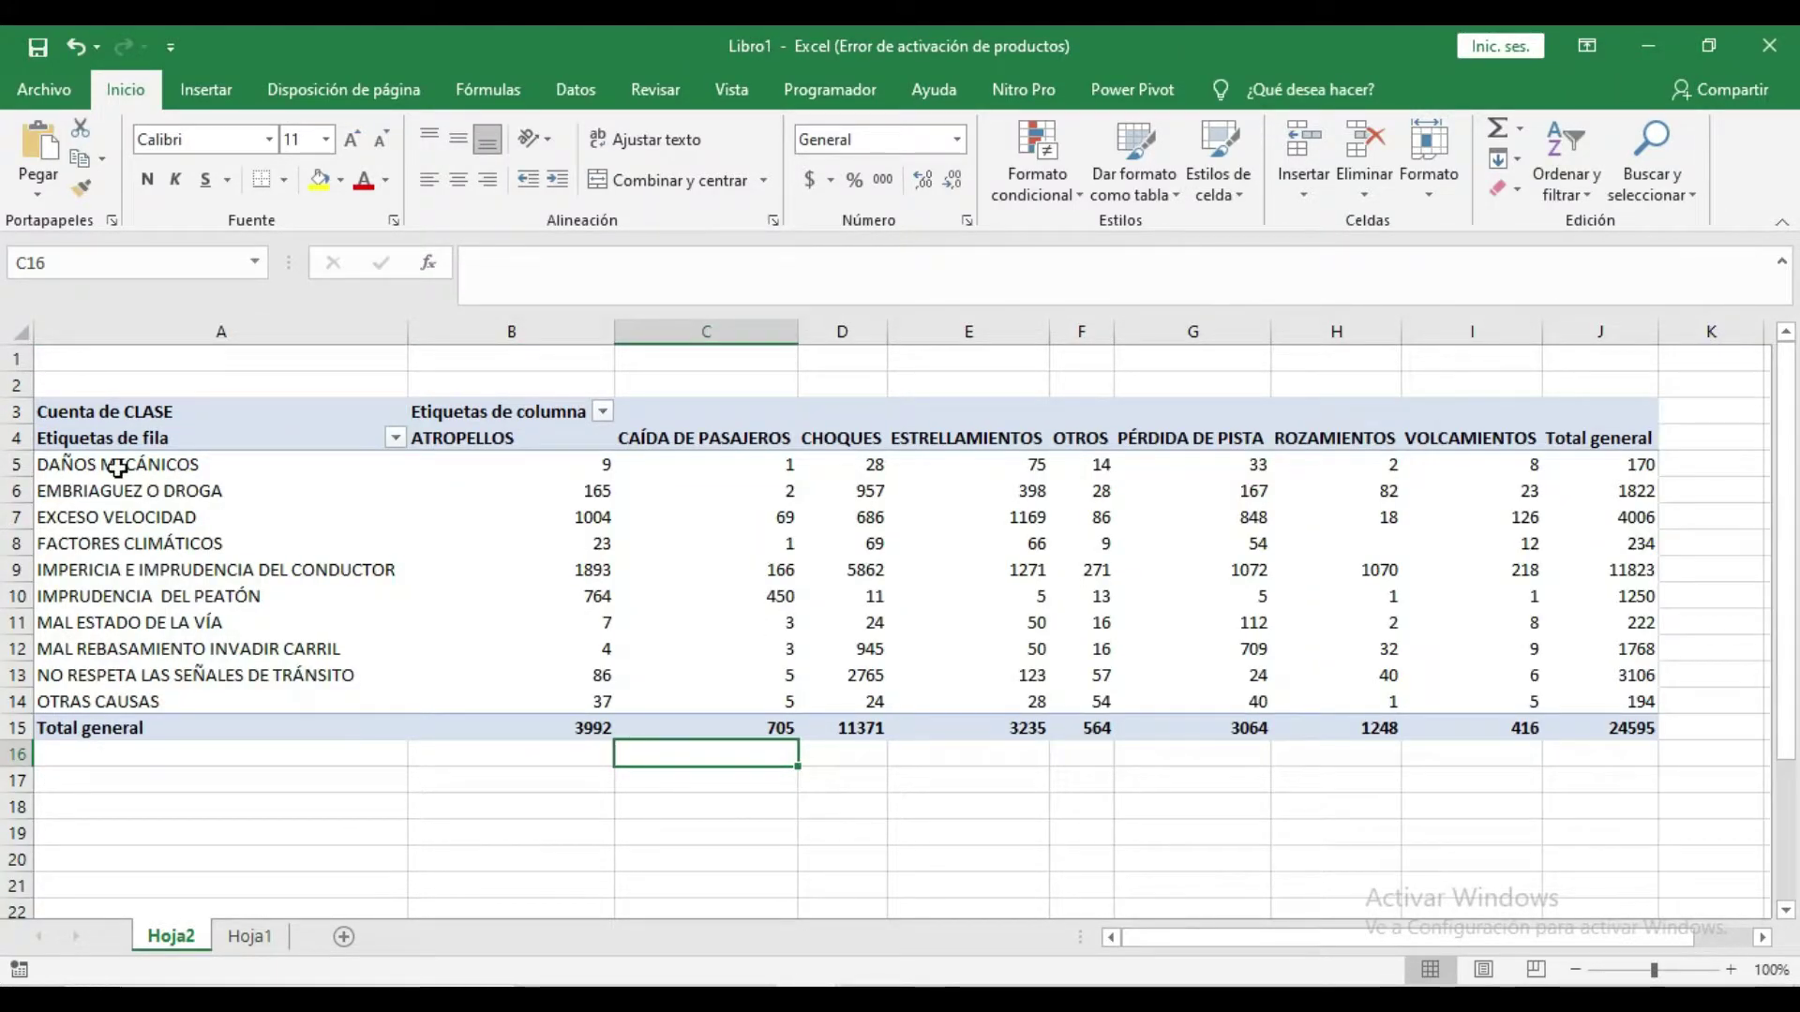
{"action": "left_click_drag", "start_coordinate": [118, 468], "coordinate": [109, 697]}
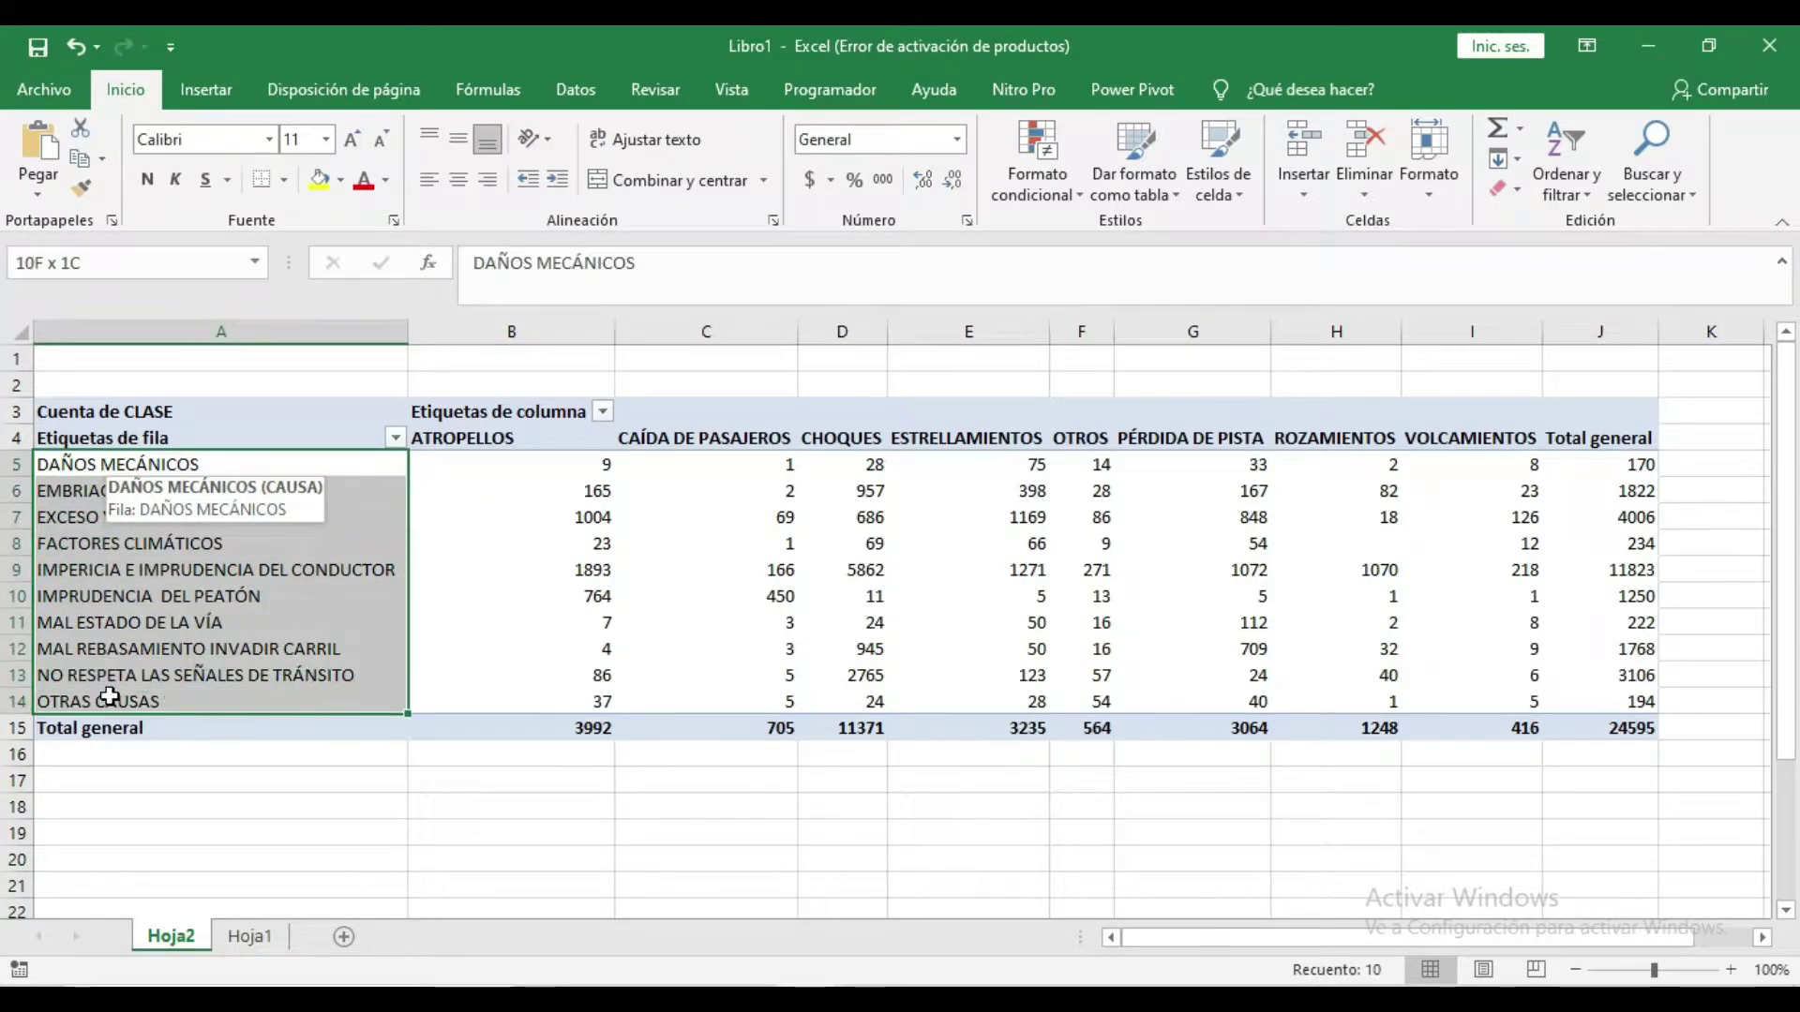
{"action": "left_click", "coordinate": [501, 438]}
{"action": "left_click_drag", "start_coordinate": [502, 438], "coordinate": [1563, 432]}
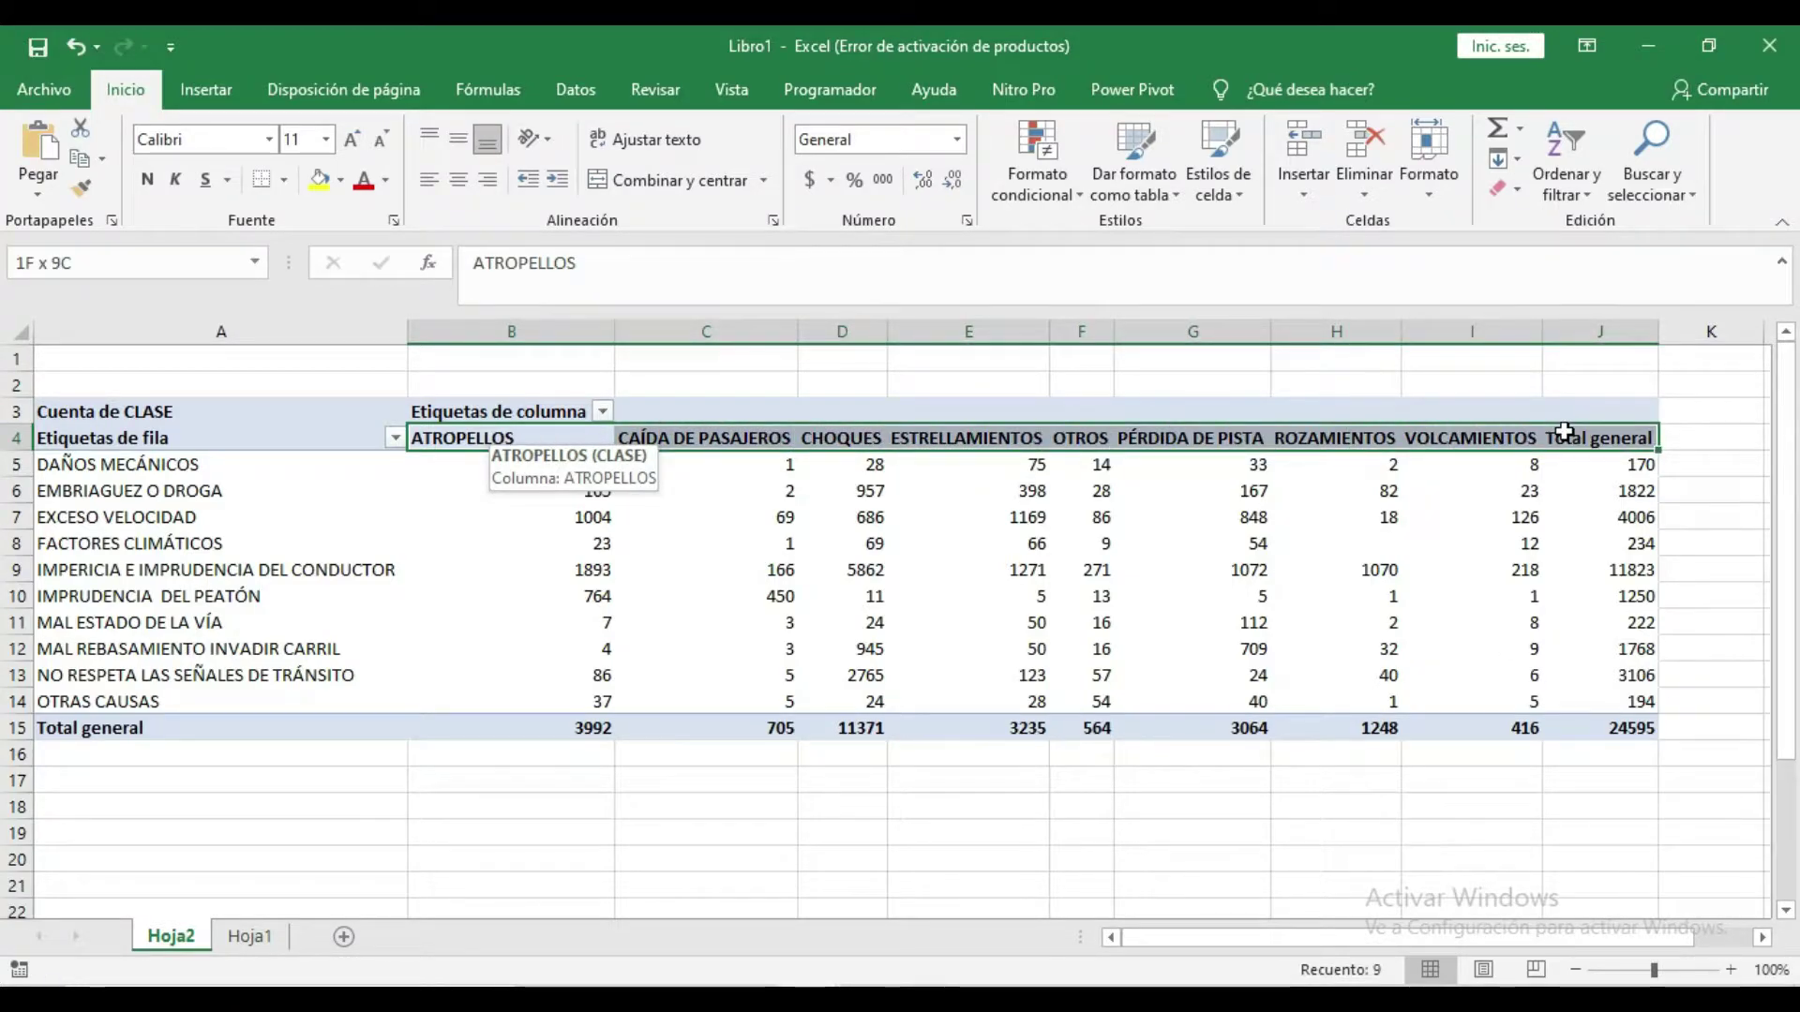
{"action": "left_click", "coordinate": [706, 805]}
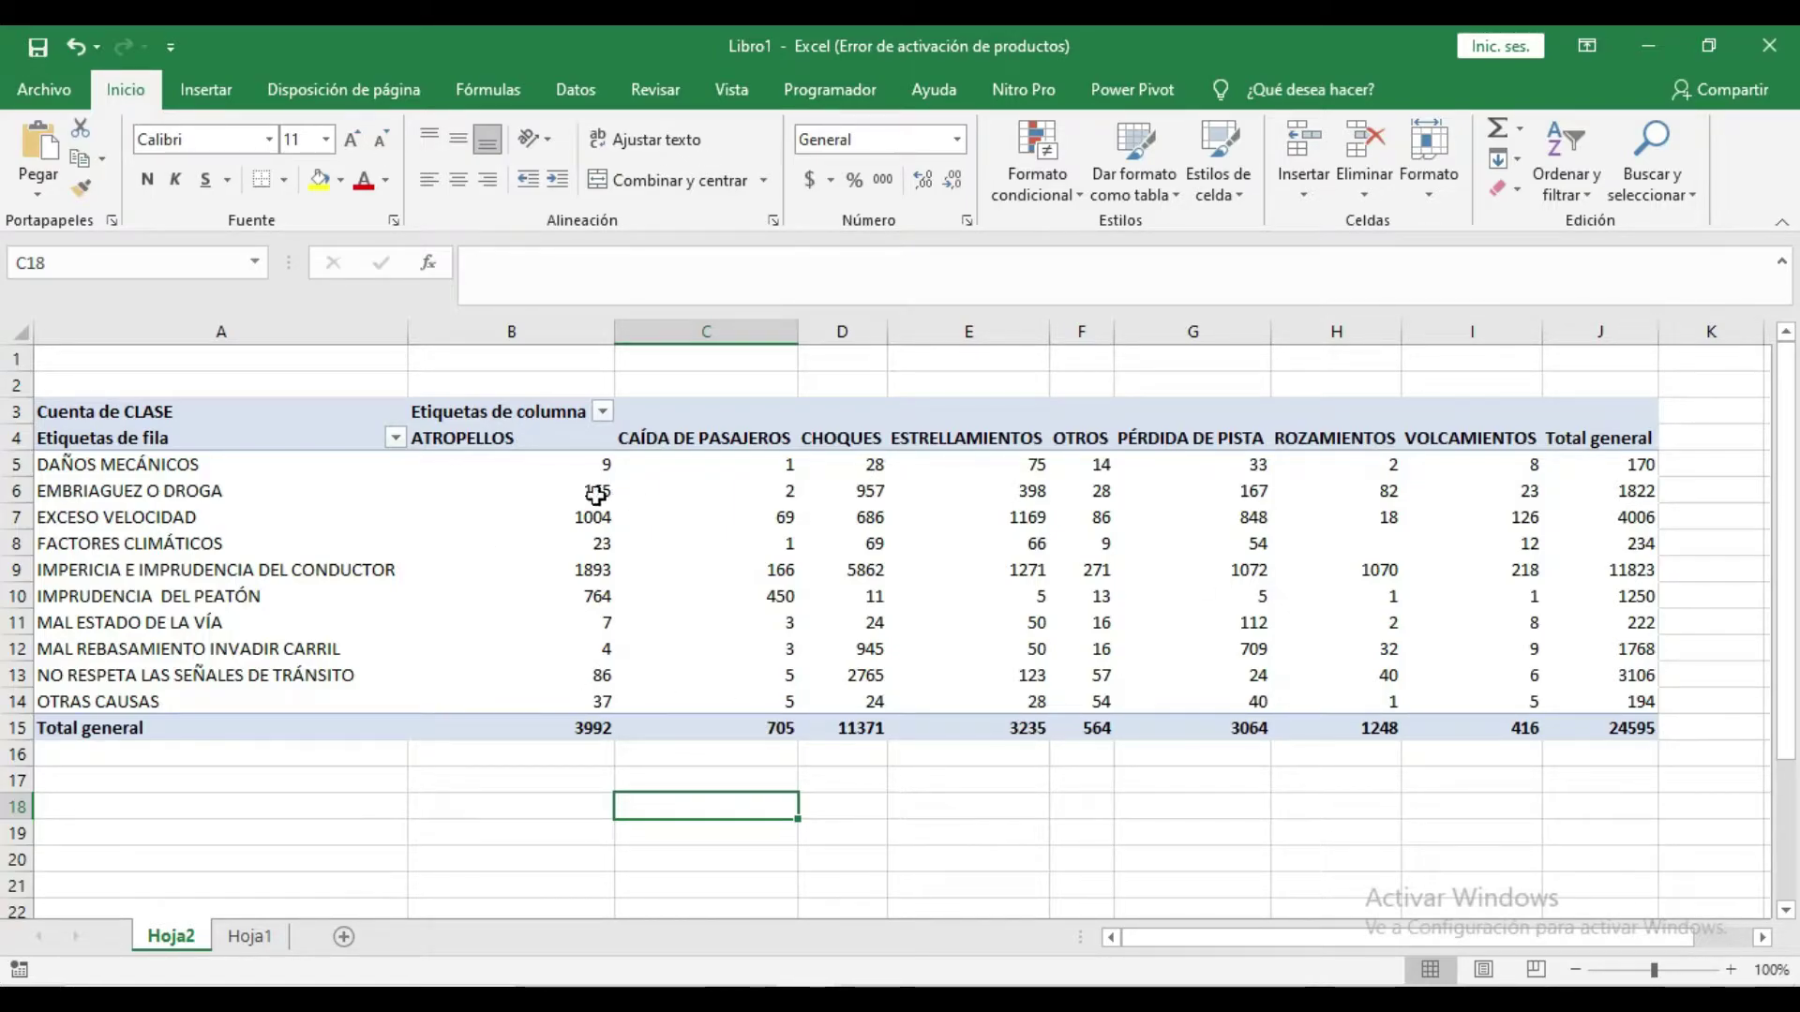
Step: Hide and show the pivot table field list by alternately selecting cells outside and inside the pivot table
{"action": "left_click", "coordinate": [844, 804]}
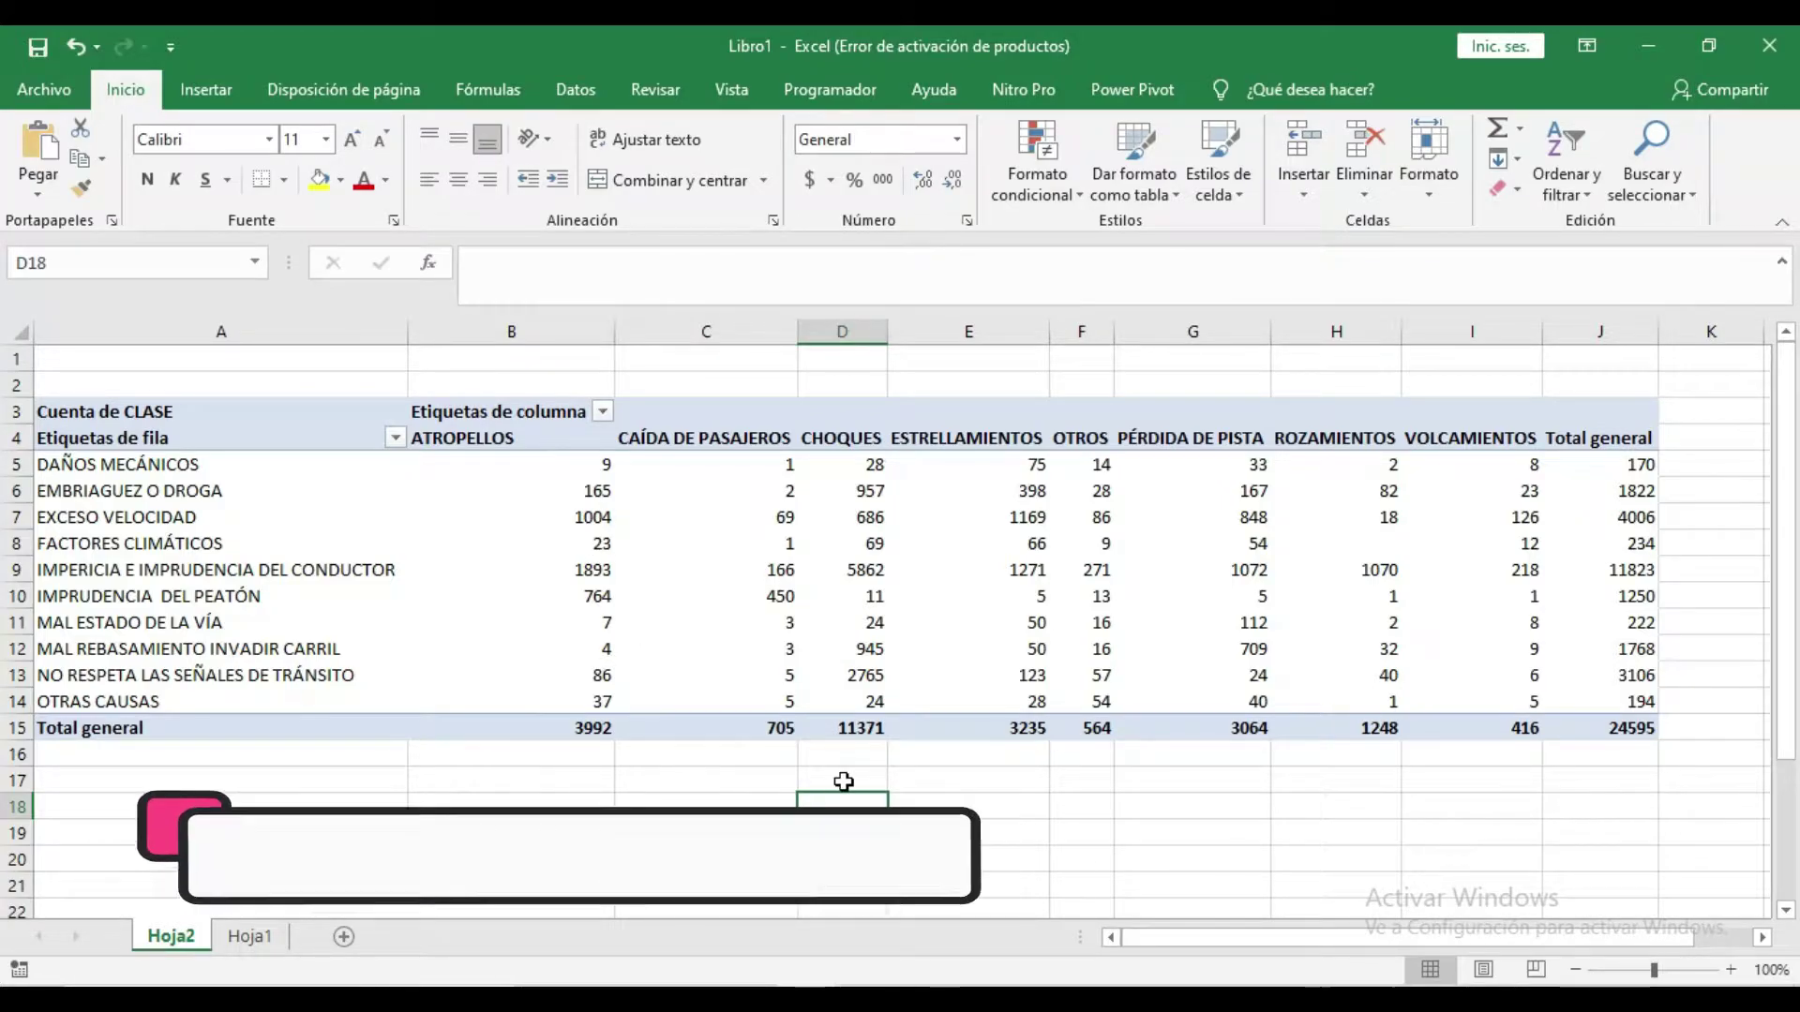
{"action": "left_click", "coordinate": [733, 590]}
{"action": "left_click", "coordinate": [820, 832]}
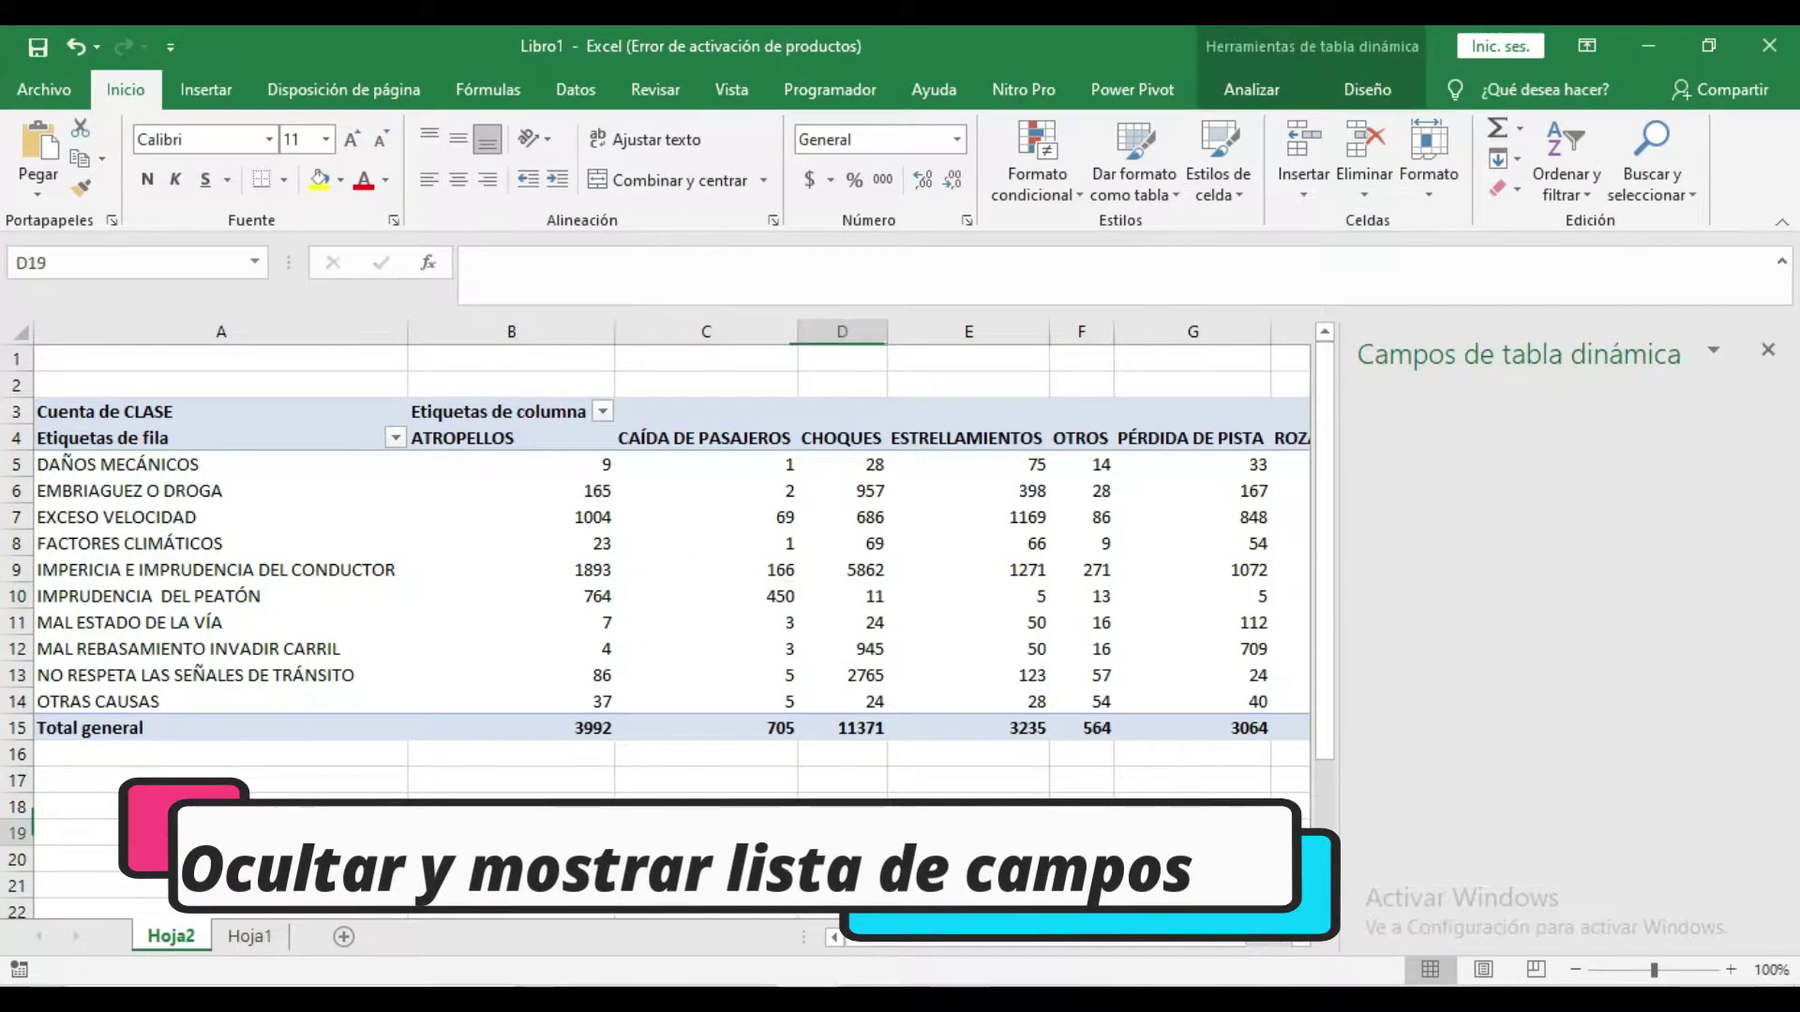
{"action": "left_click", "coordinate": [778, 620]}
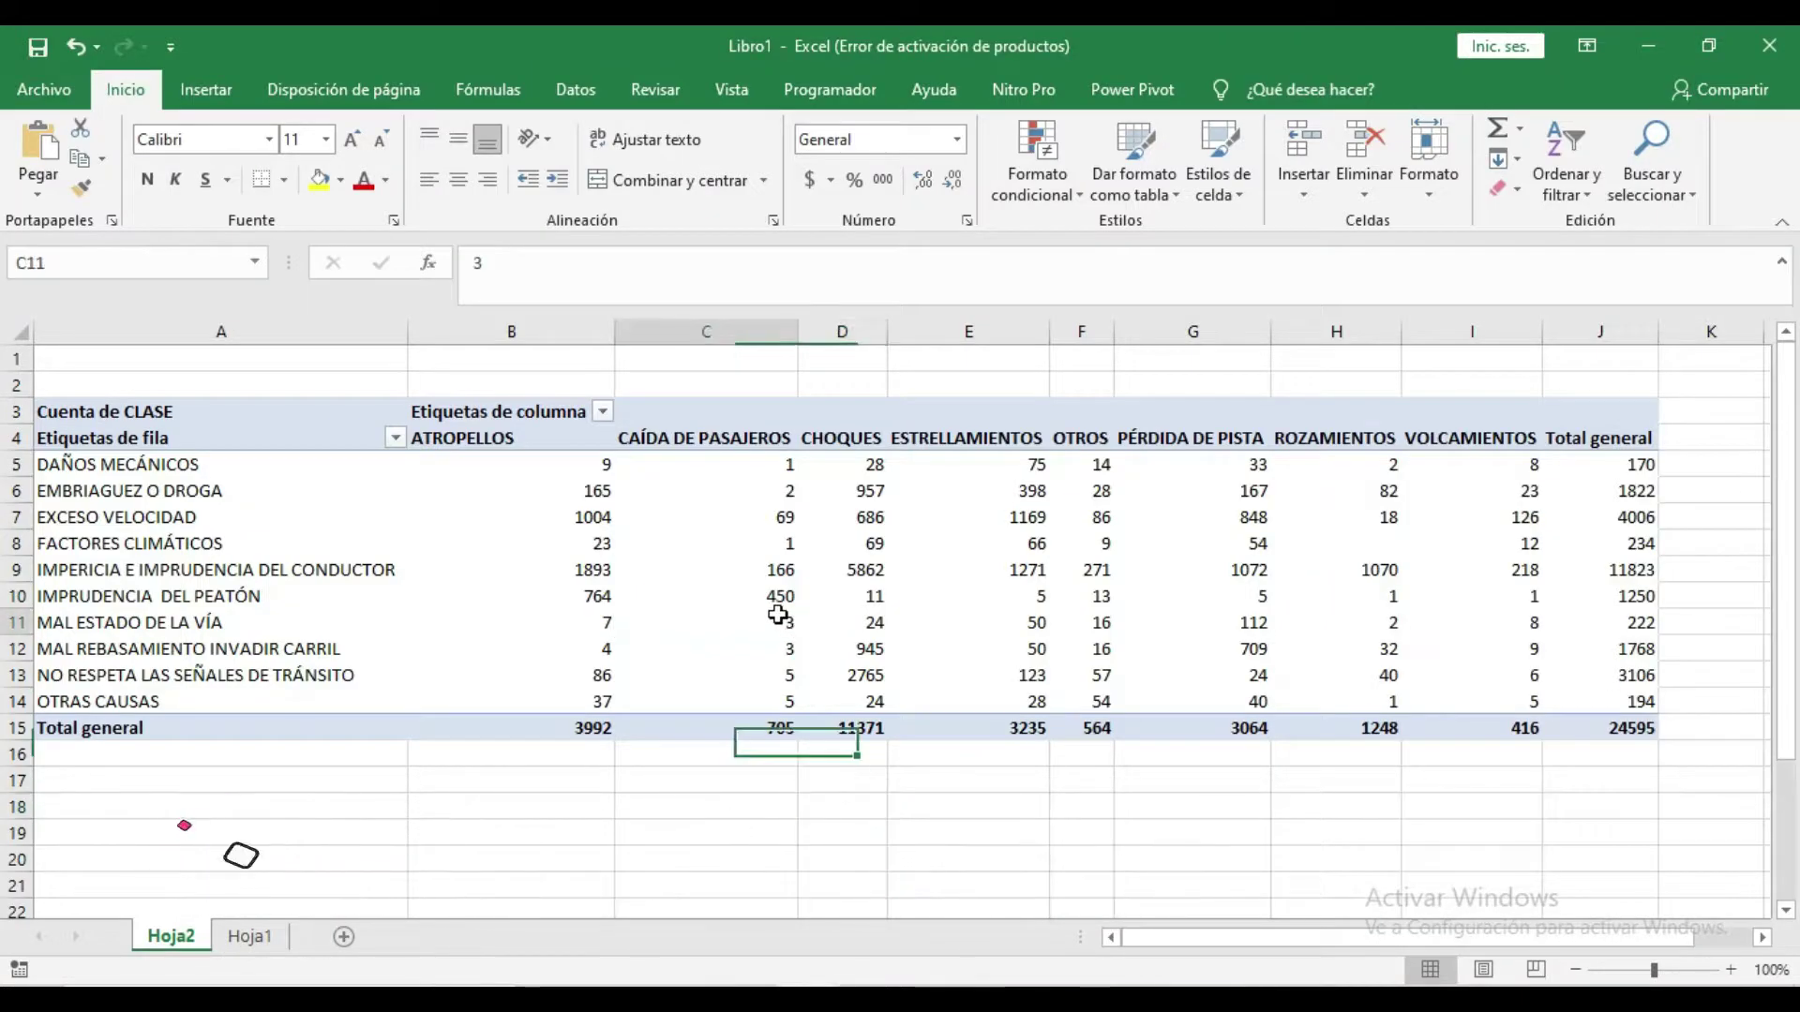
{"action": "left_click", "coordinate": [837, 812]}
{"action": "left_click", "coordinate": [779, 620]}
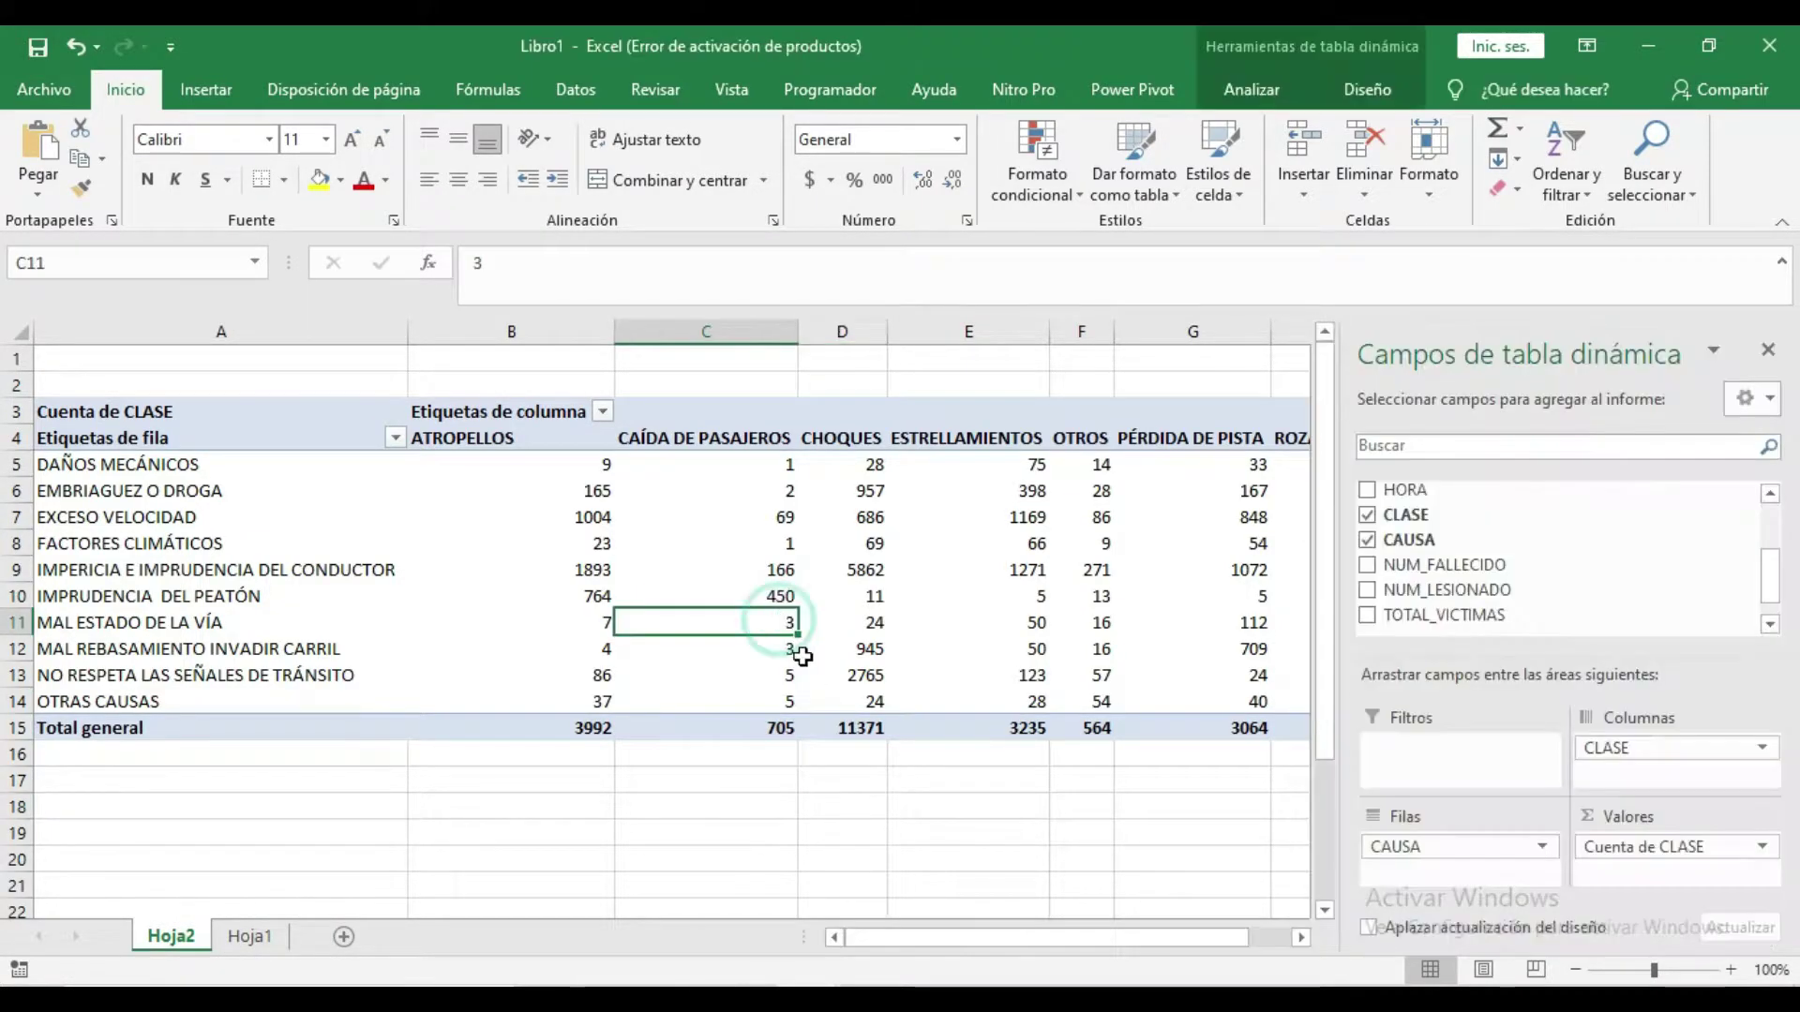
{"action": "left_click", "coordinate": [351, 547]}
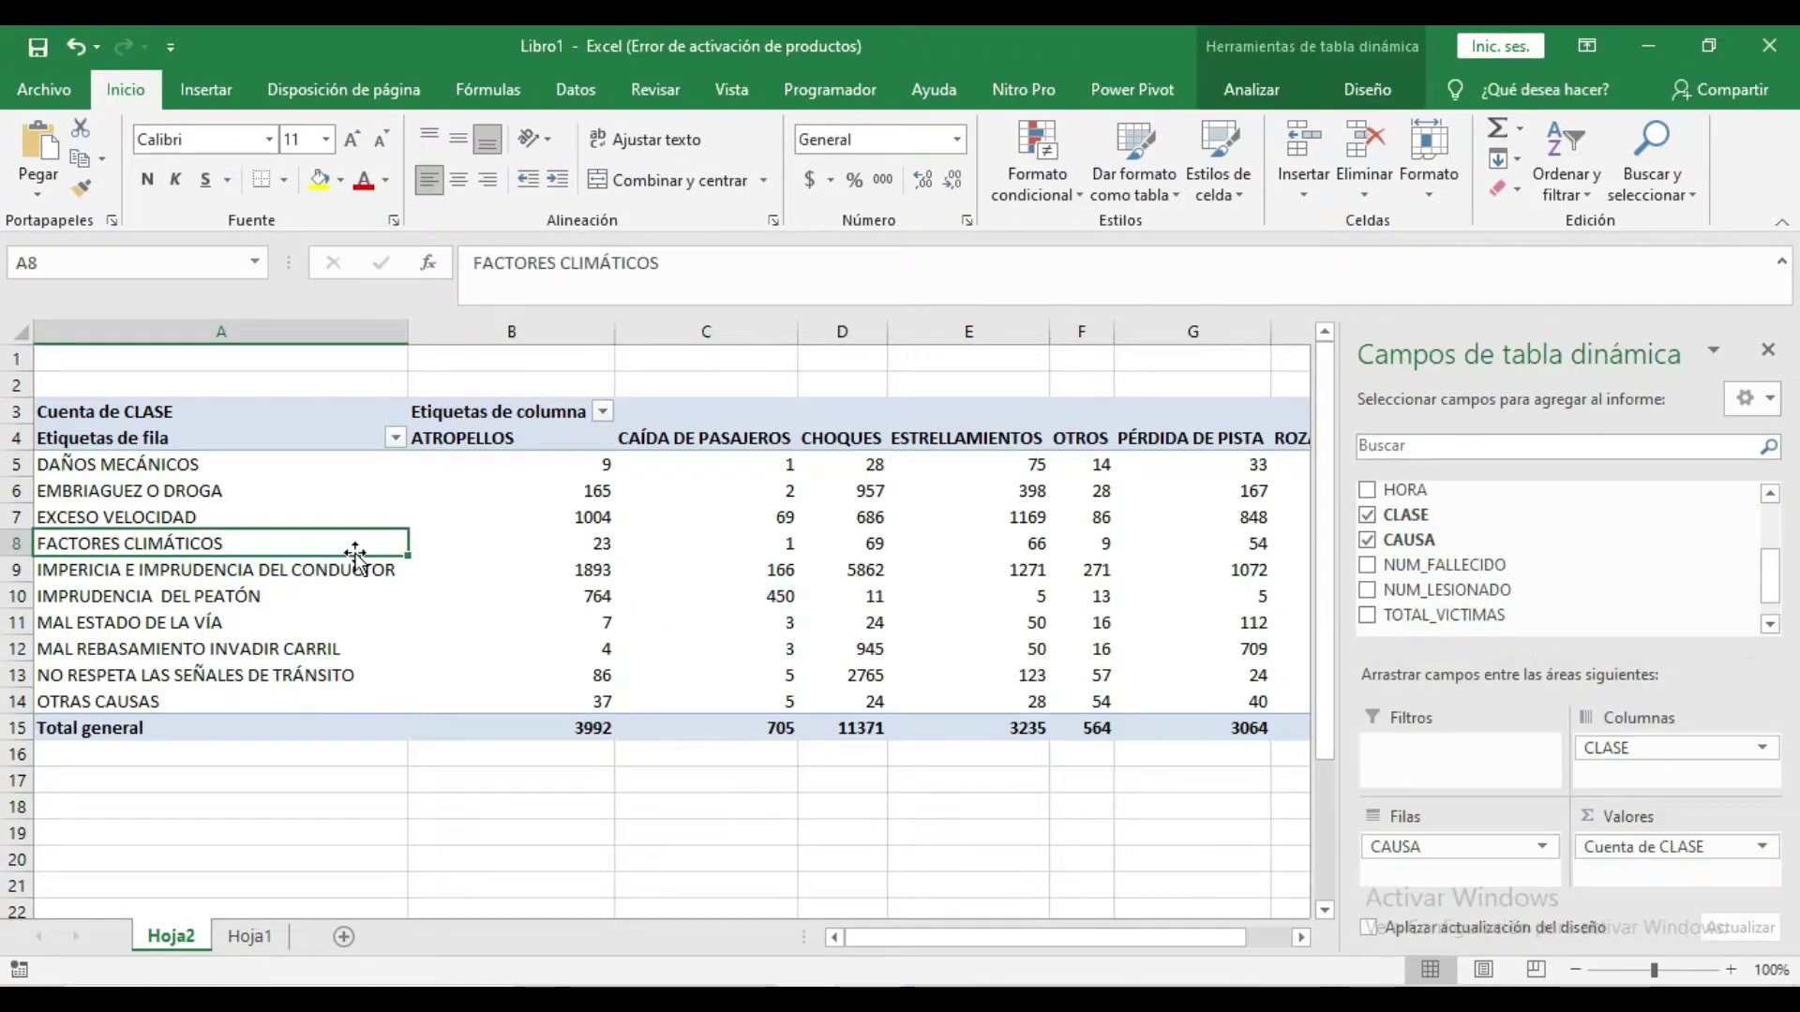
Step: Close the pivot table field list and alternately select cells inside and outside the pivot table to check whether it returns
{"action": "left_click_drag", "start_coordinate": [152, 476], "coordinate": [1040, 656]}
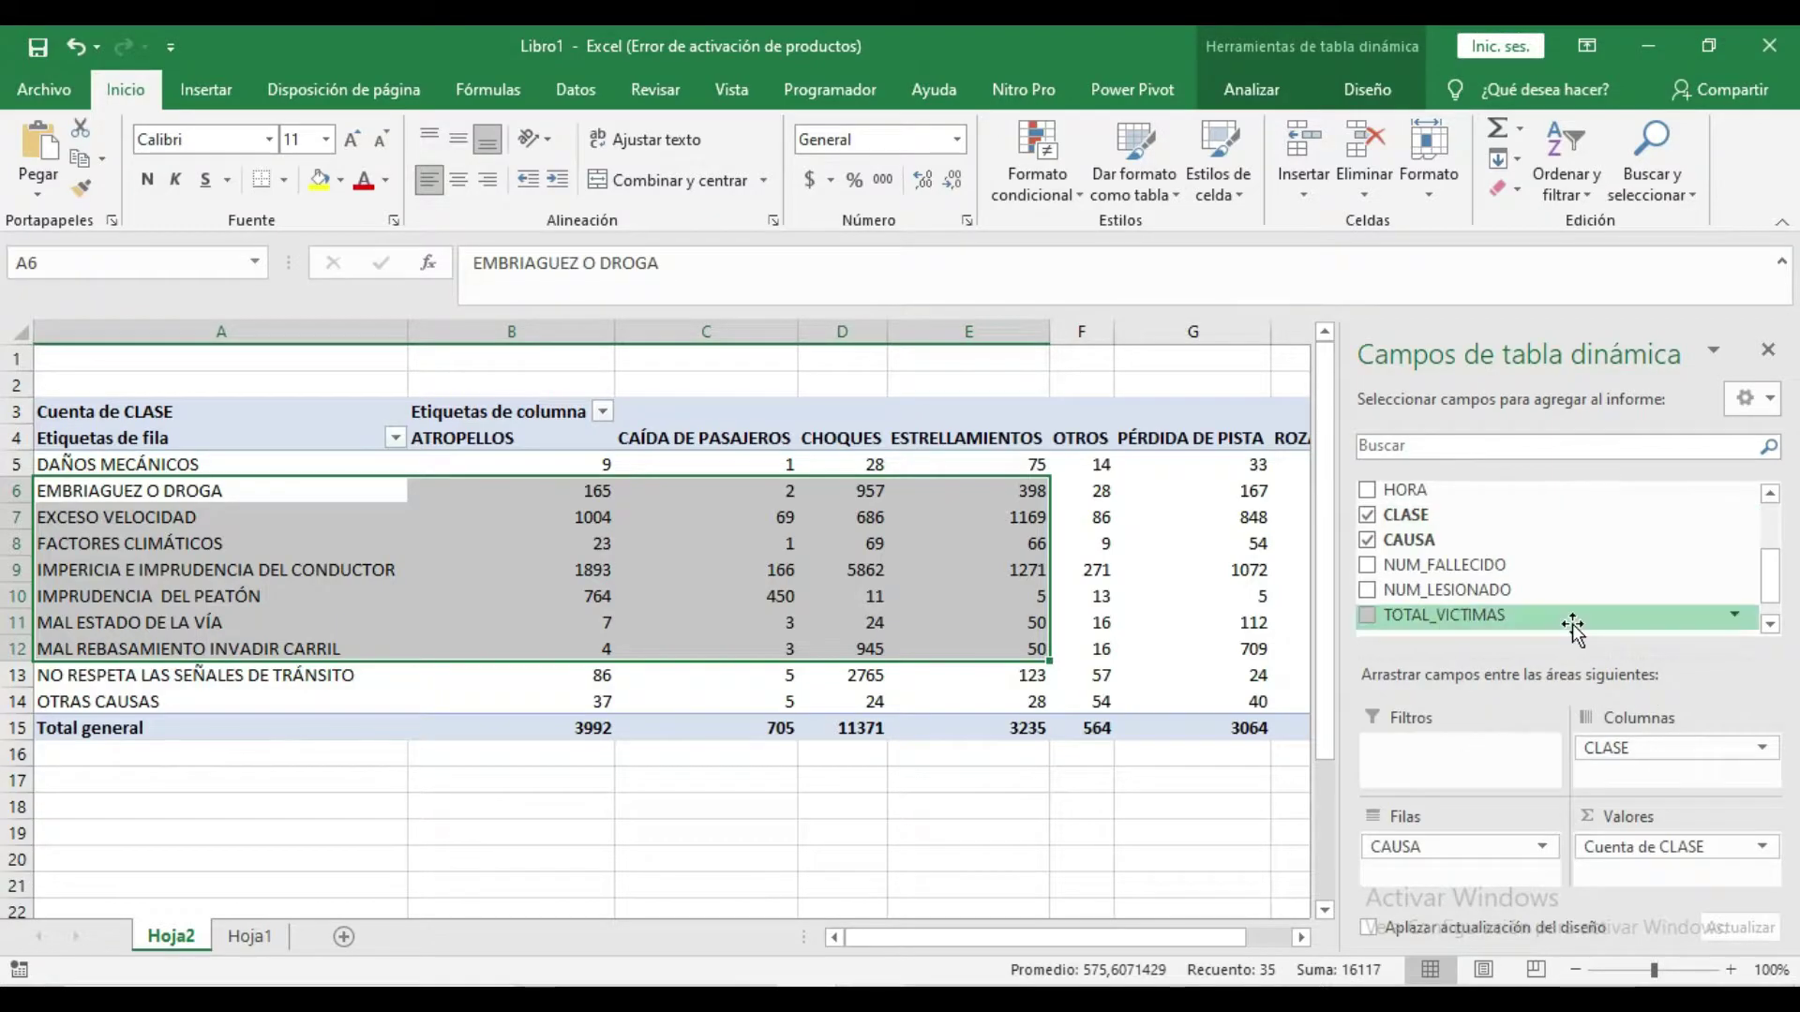
{"action": "left_click", "coordinate": [1767, 349]}
{"action": "left_click", "coordinate": [750, 780]}
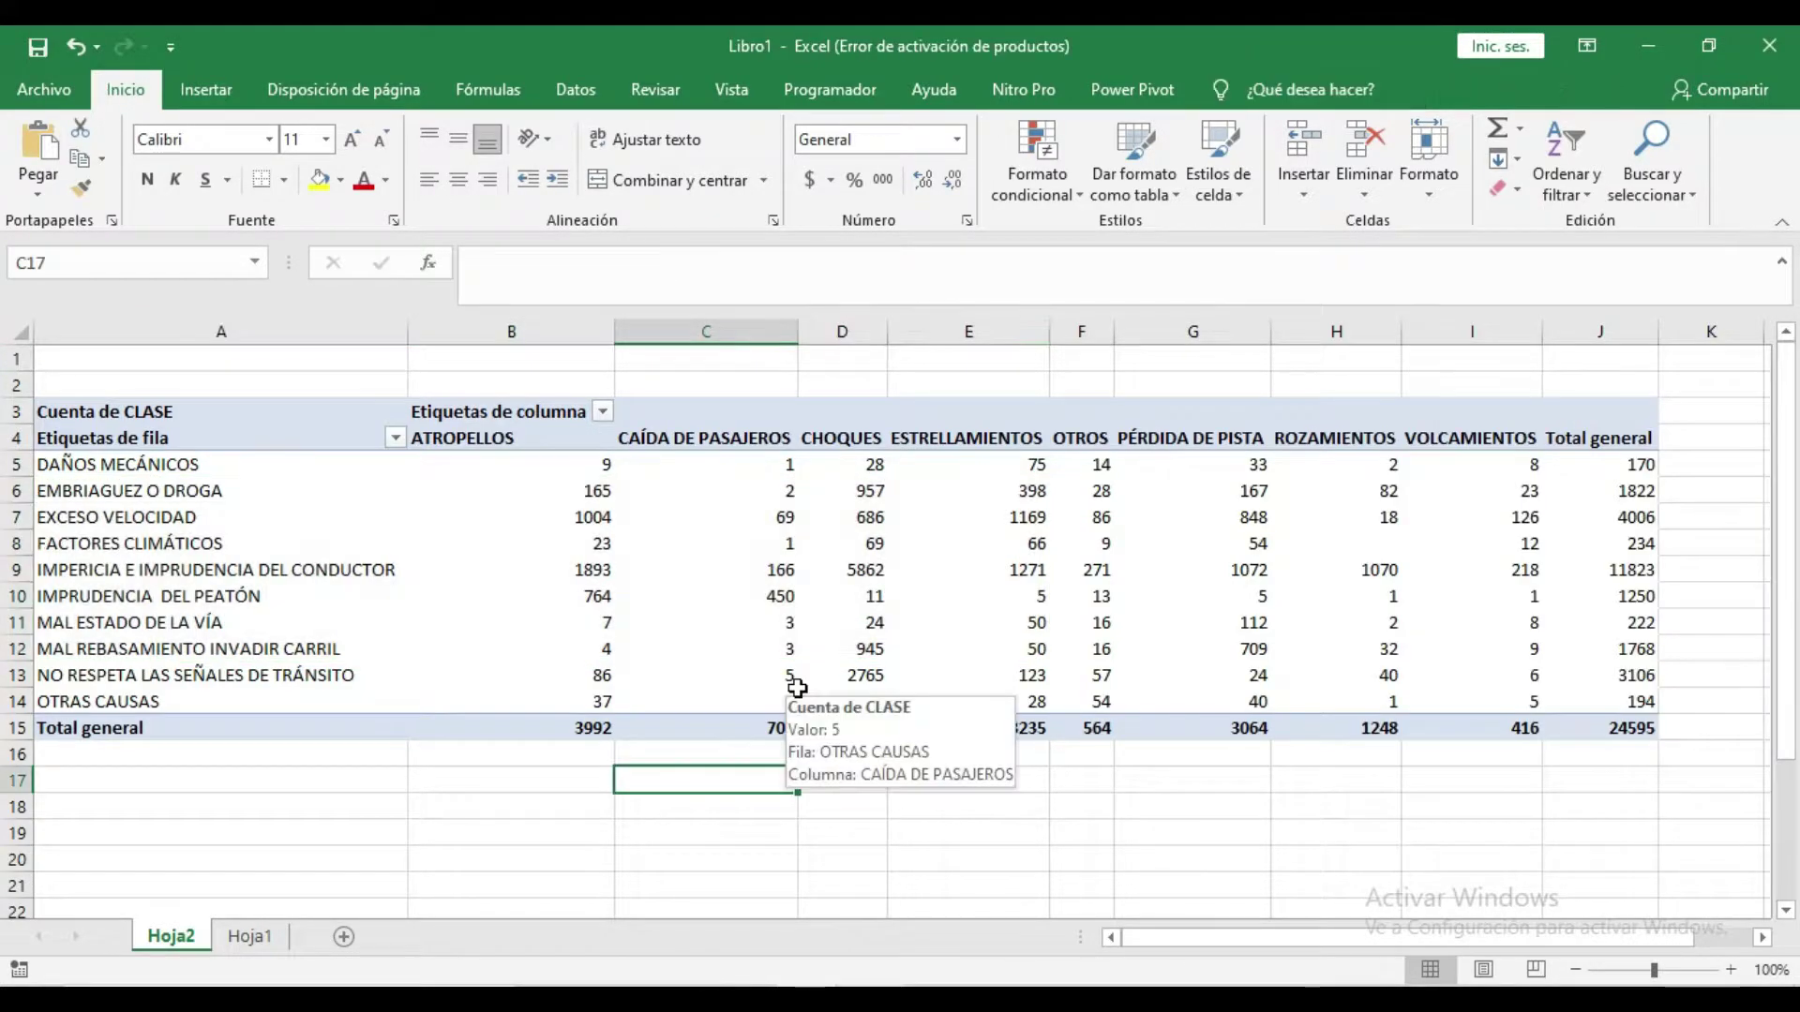
{"action": "left_click", "coordinate": [758, 647]}
{"action": "left_click", "coordinate": [757, 775]}
{"action": "left_click", "coordinate": [751, 645]}
{"action": "left_click", "coordinate": [765, 778]}
{"action": "left_click", "coordinate": [730, 649]}
{"action": "left_click", "coordinate": [750, 776]}
{"action": "left_click", "coordinate": [717, 604]}
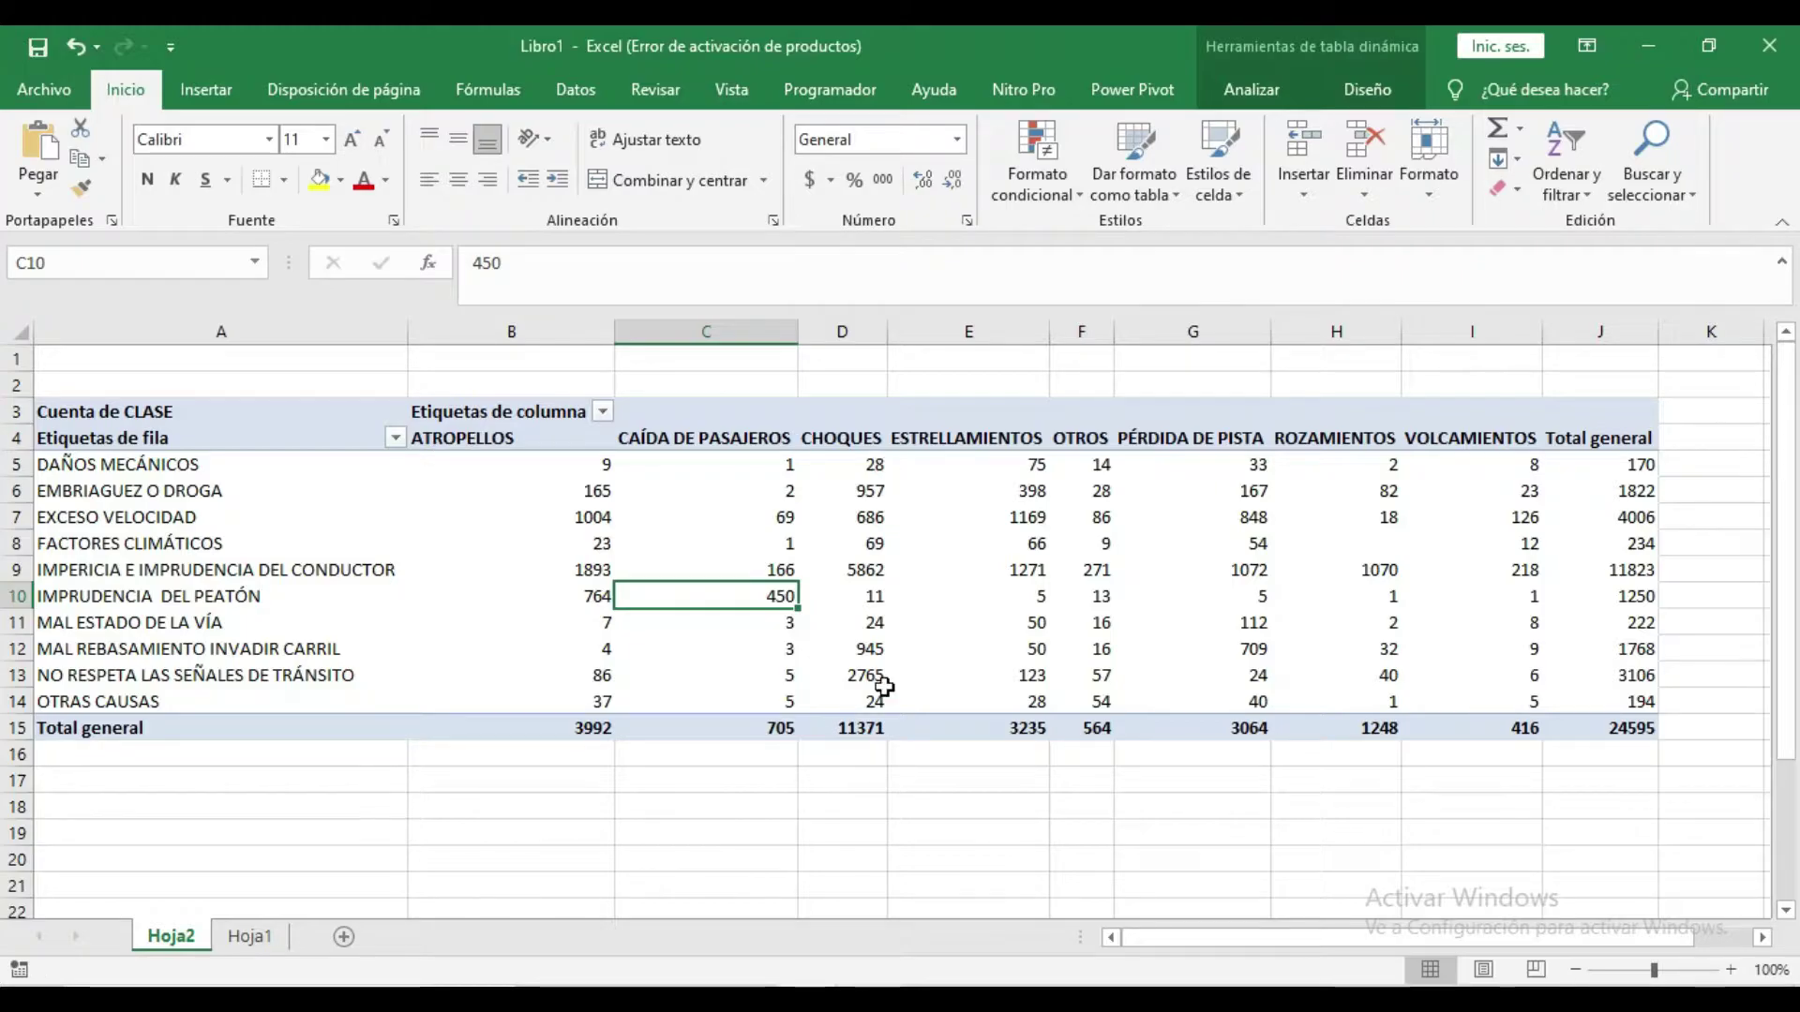
Step: Show the pivot table field list again from a value cell inside the pivot table
{"action": "right_click", "coordinate": [554, 485]}
{"action": "left_click", "coordinate": [495, 633]}
{"action": "left_click", "coordinate": [731, 513]}
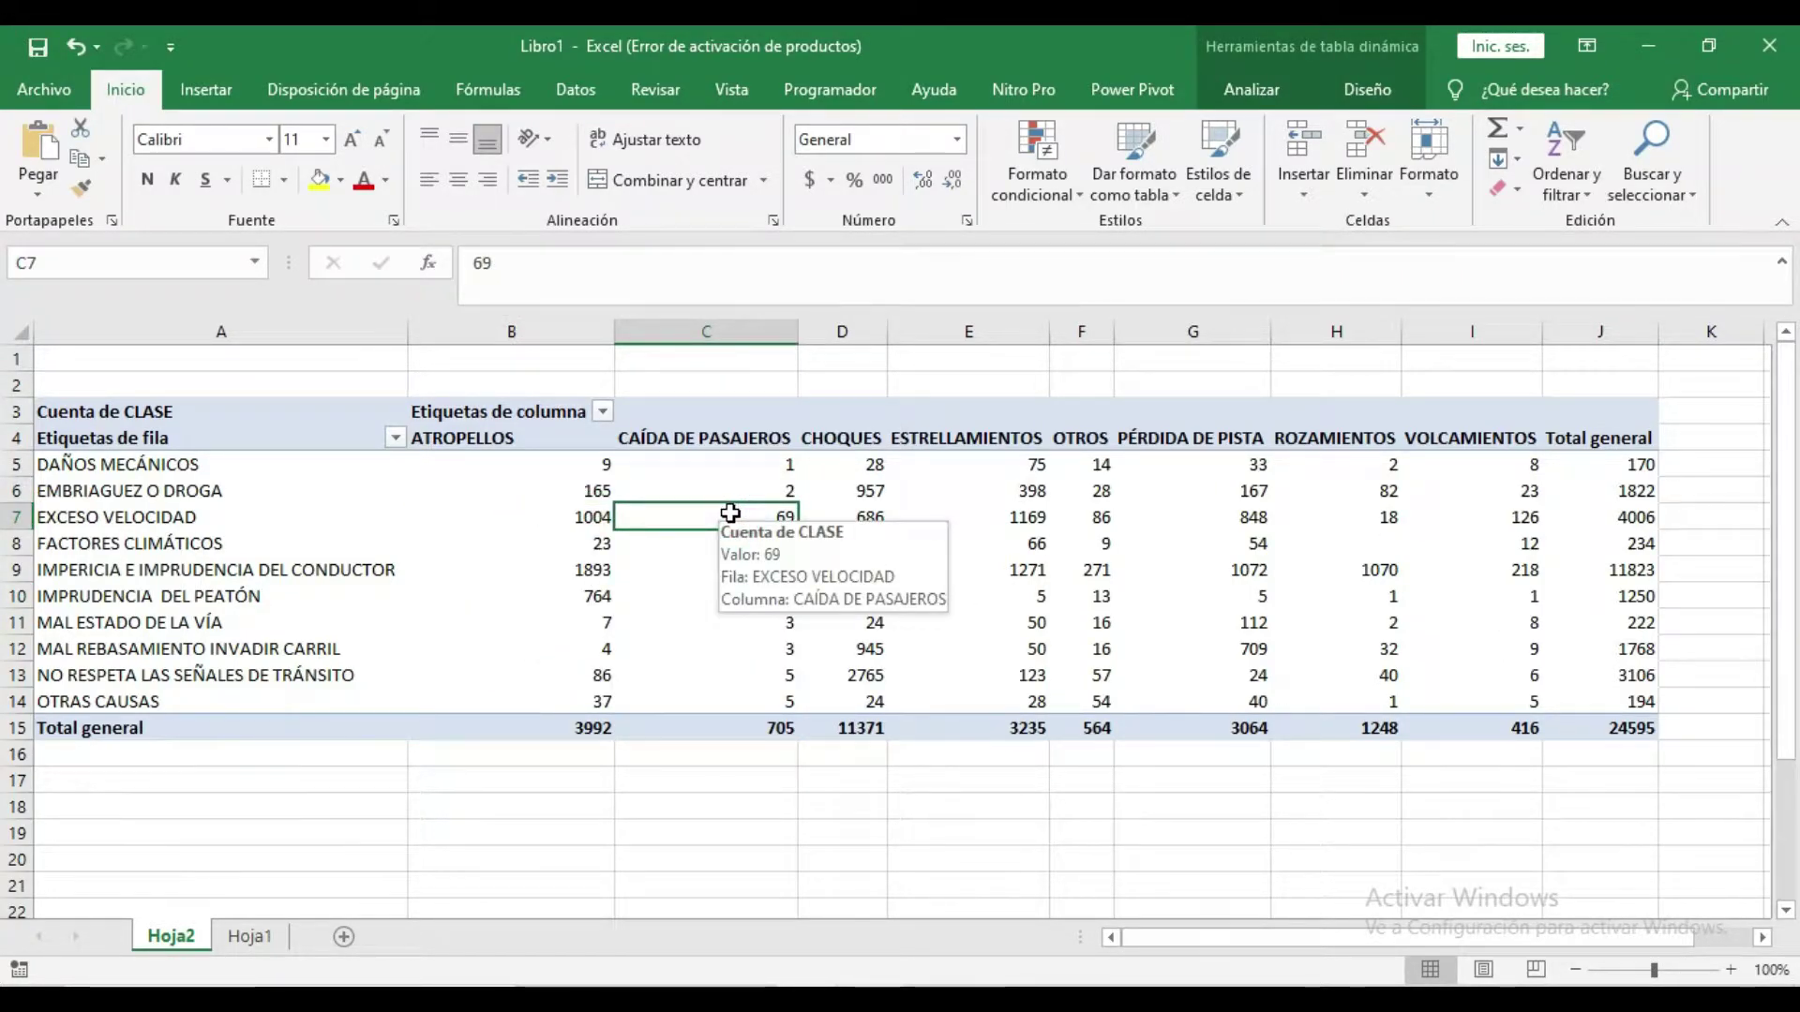
{"action": "left_click", "coordinate": [562, 492]}
{"action": "right_click", "coordinate": [562, 490]}
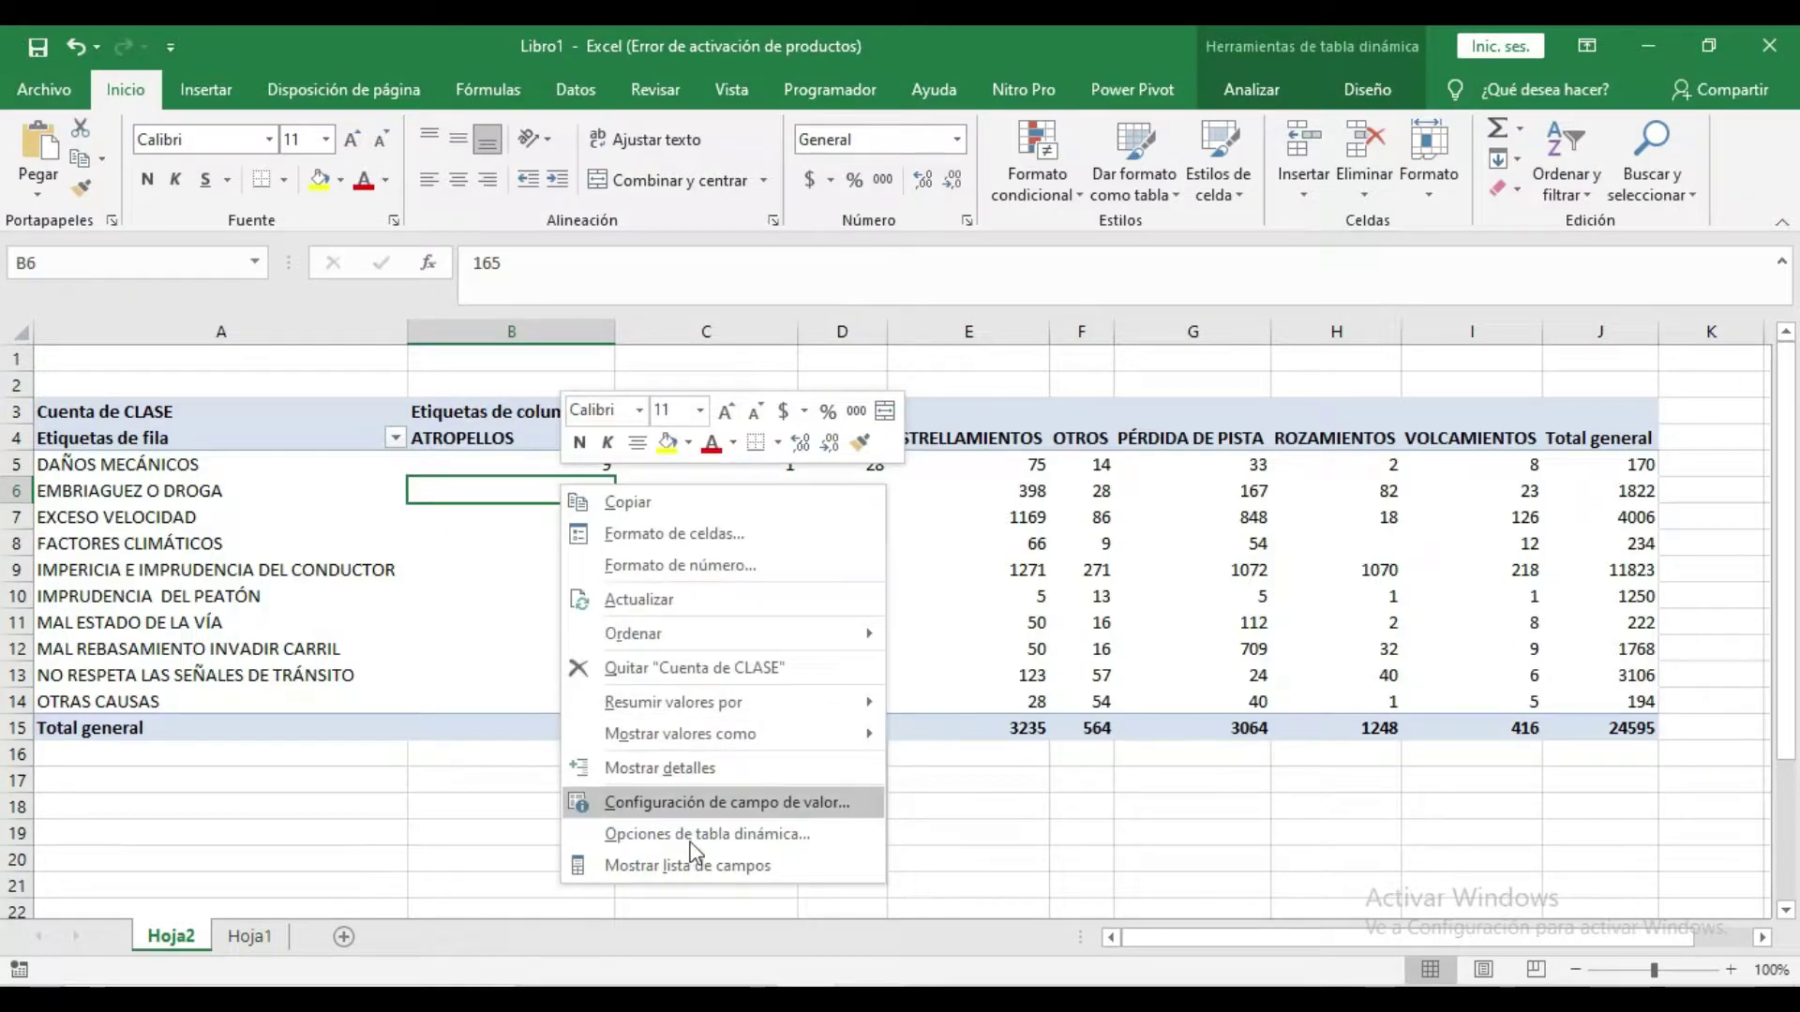
{"action": "left_click", "coordinate": [637, 872]}
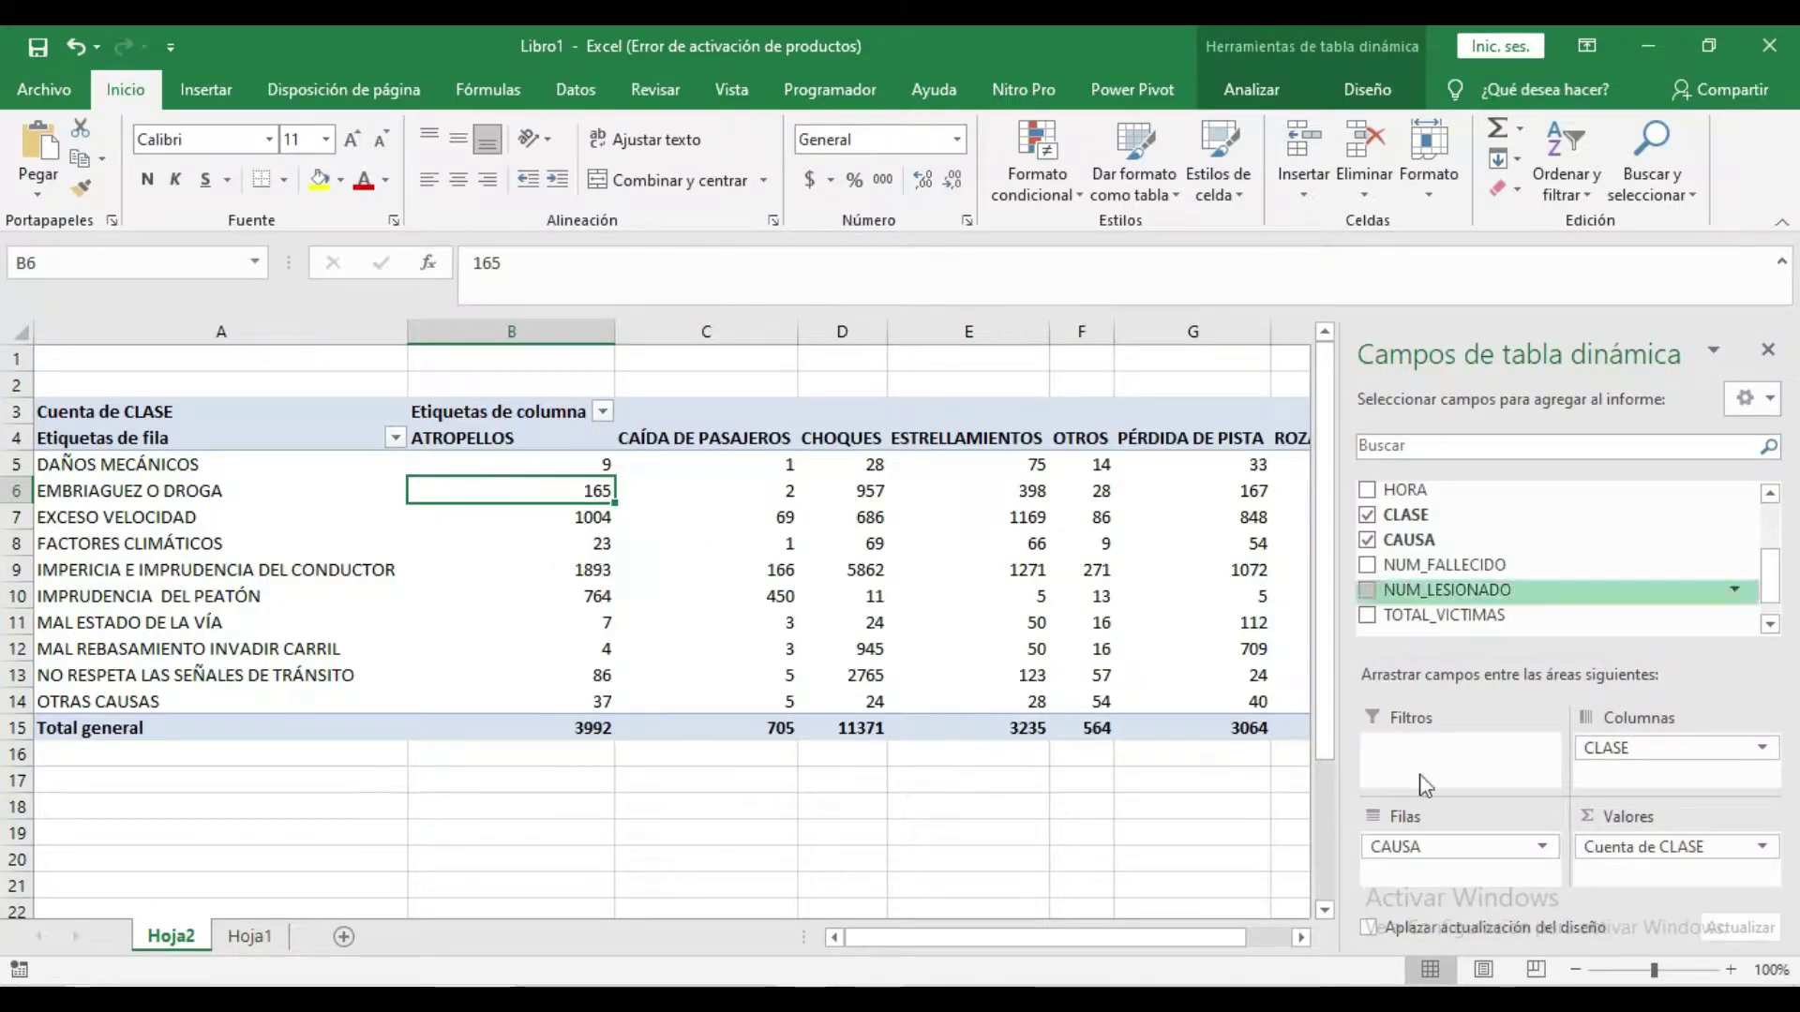
Step: Close the field list and examine the accident counts for IMPERICIA E IMPRUDENCIA DEL CONDUCTOR, EXCESO VELOCIDAD and the whole value area
{"action": "left_click", "coordinate": [1768, 350]}
{"action": "left_click_drag", "start_coordinate": [281, 569], "coordinate": [708, 570]}
{"action": "left_click", "coordinate": [723, 787]}
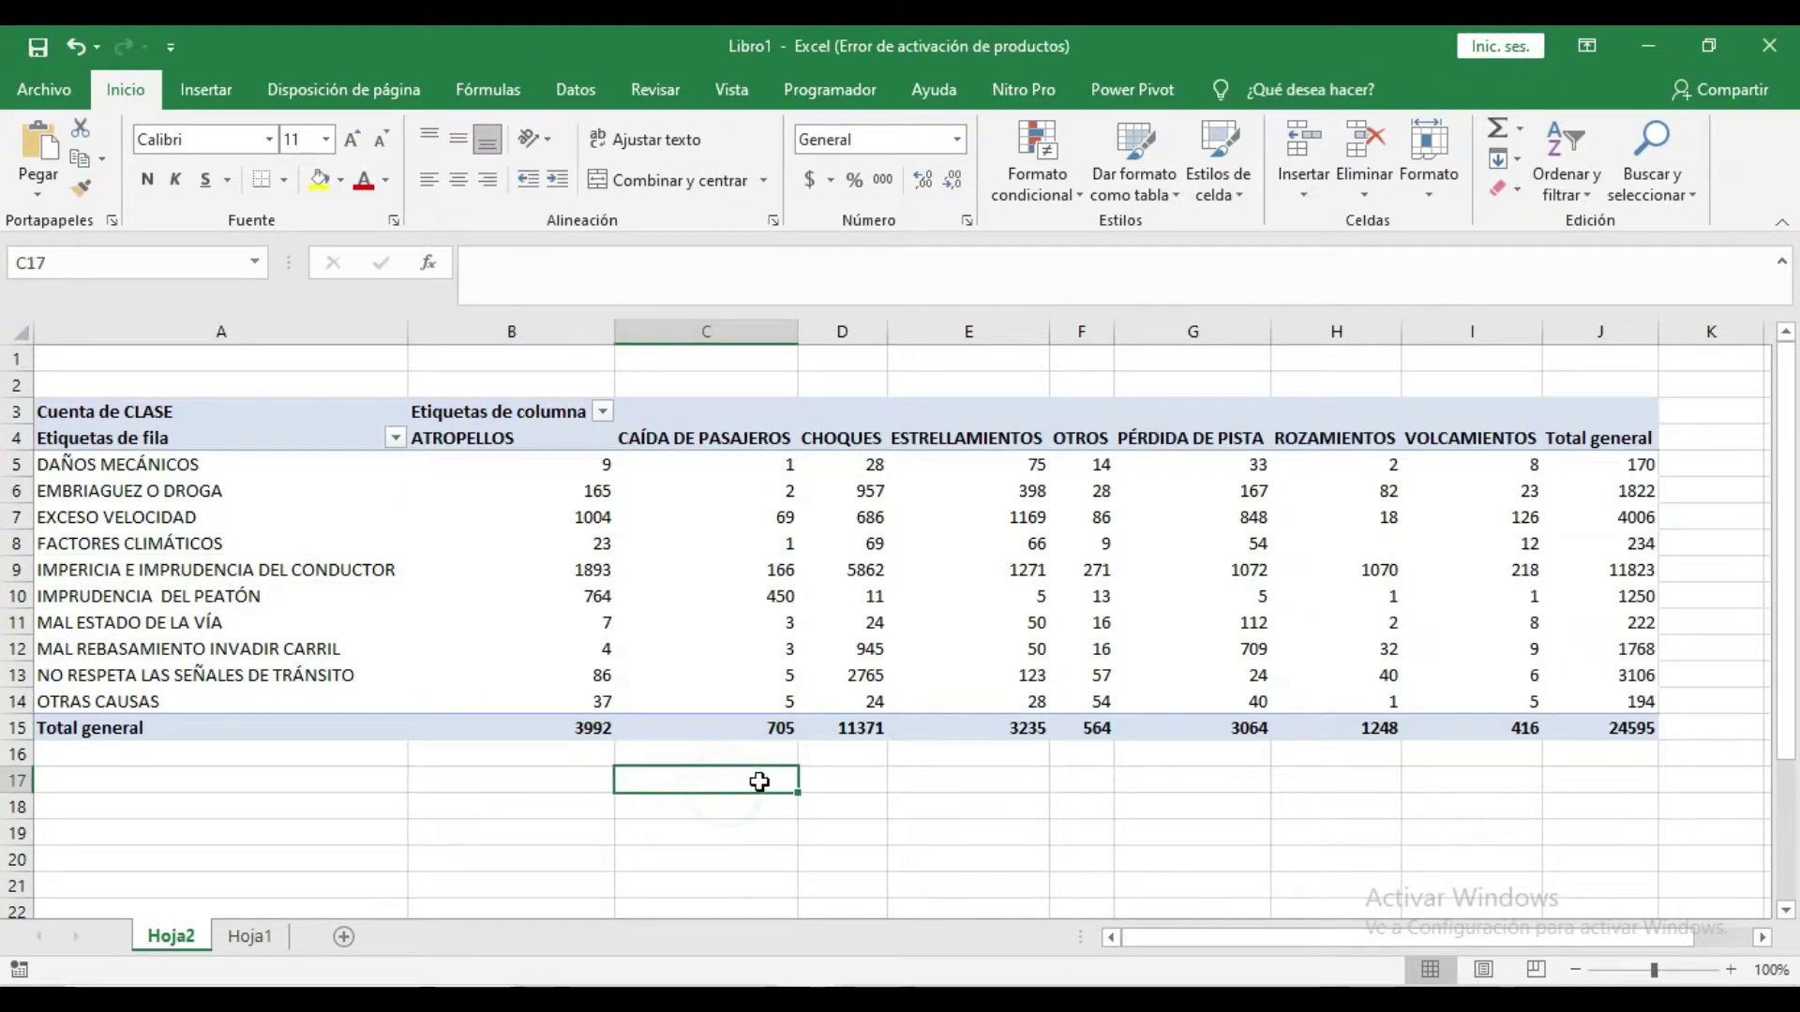
{"action": "left_click", "coordinate": [237, 569]}
{"action": "left_click_drag", "start_coordinate": [237, 569], "coordinate": [1595, 576]}
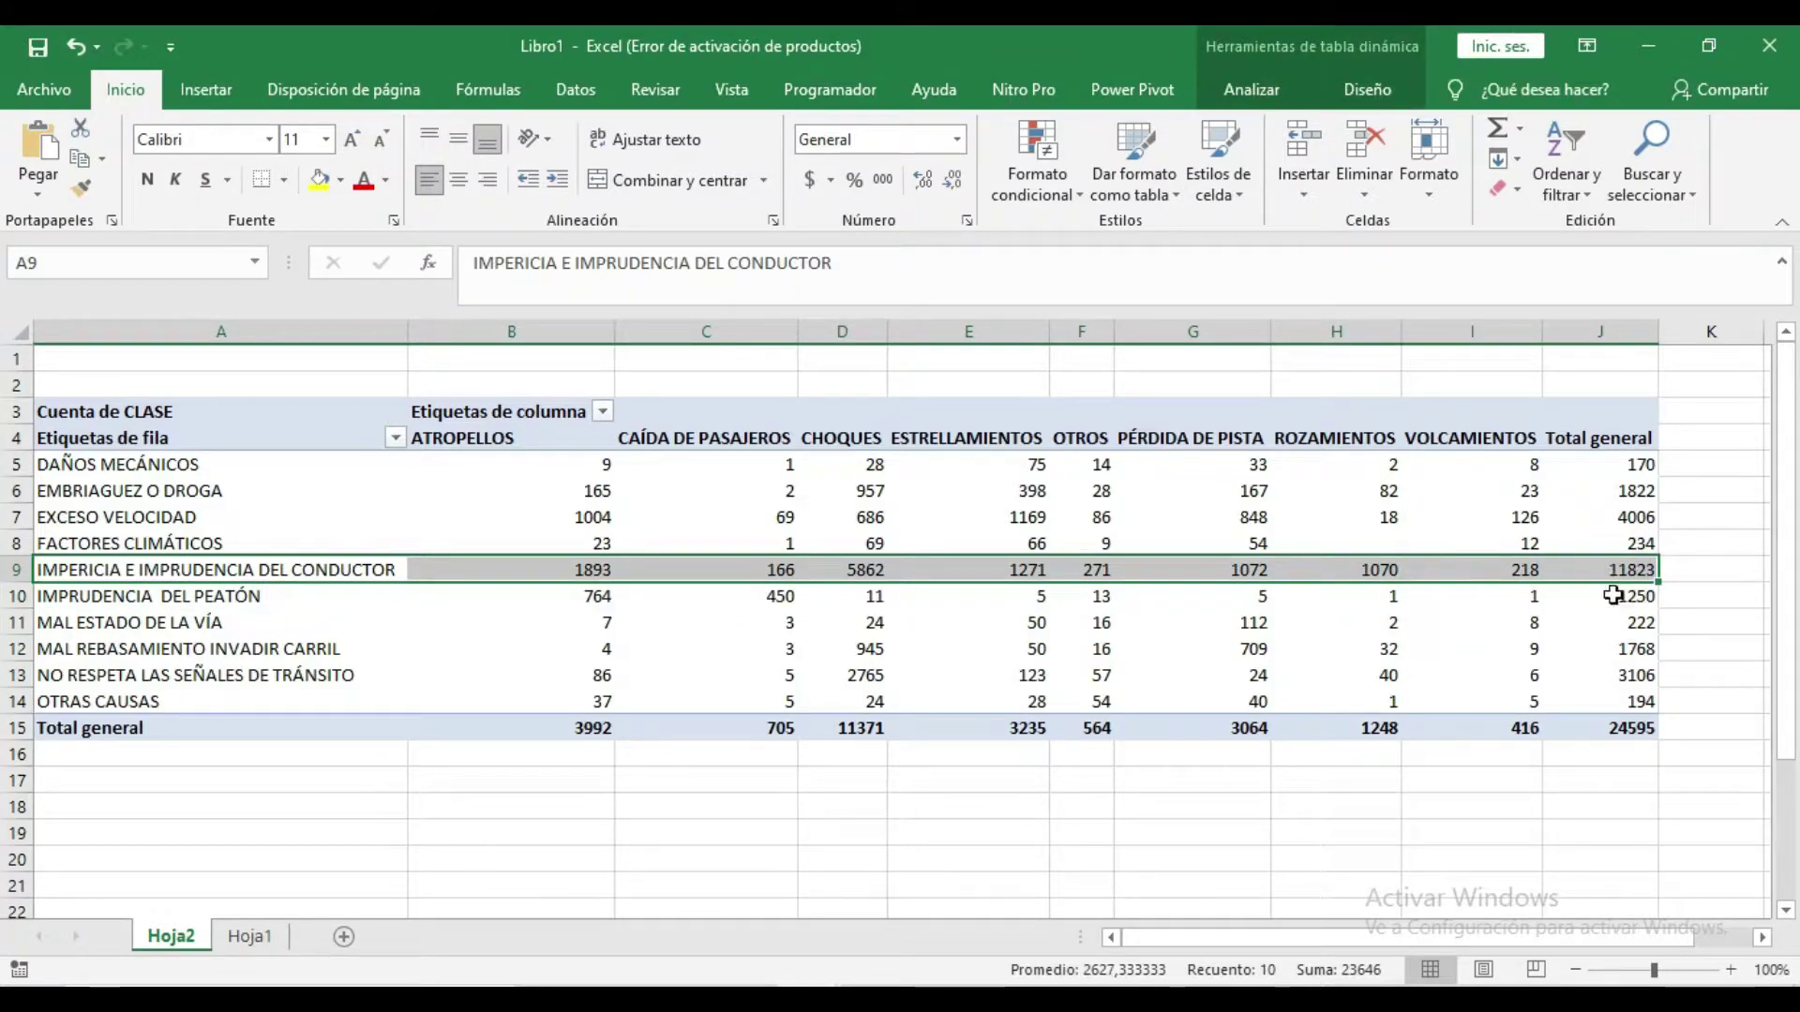
{"action": "mouse_move", "coordinate": [1613, 595]}
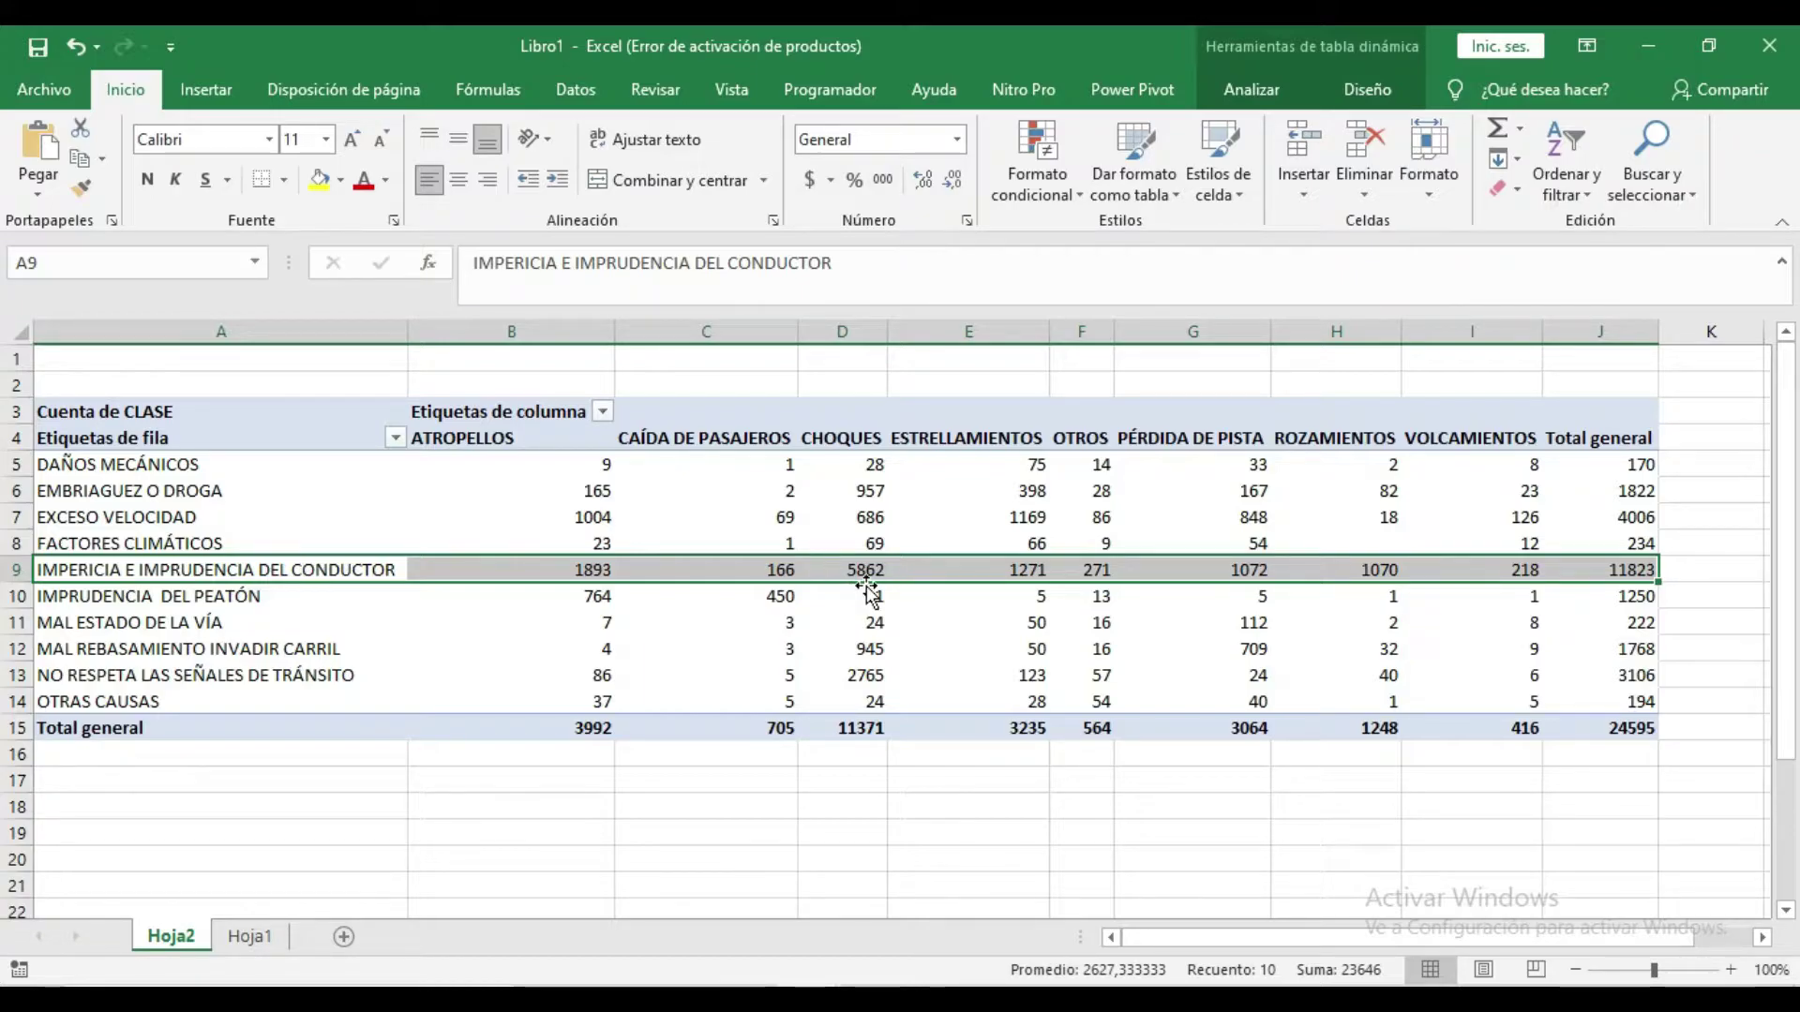
{"action": "mouse_move", "coordinate": [525, 567]}
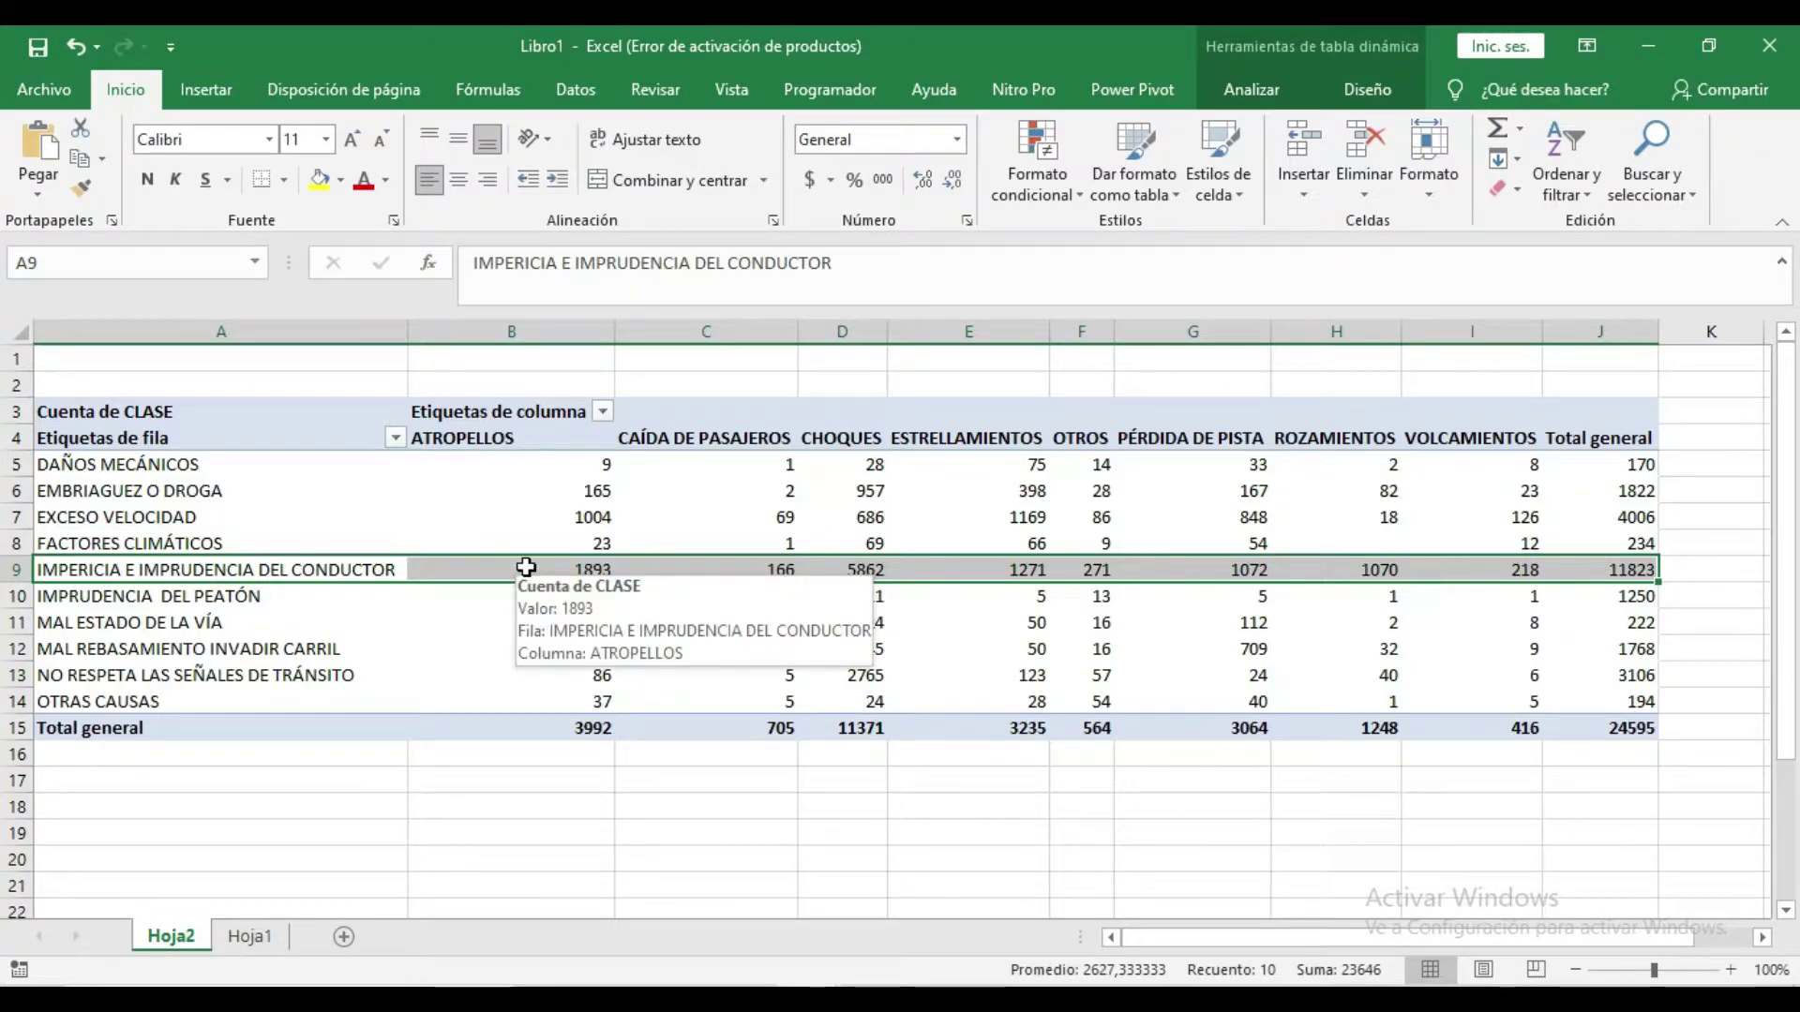
{"action": "left_click_drag", "start_coordinate": [148, 518], "coordinate": [1607, 518]}
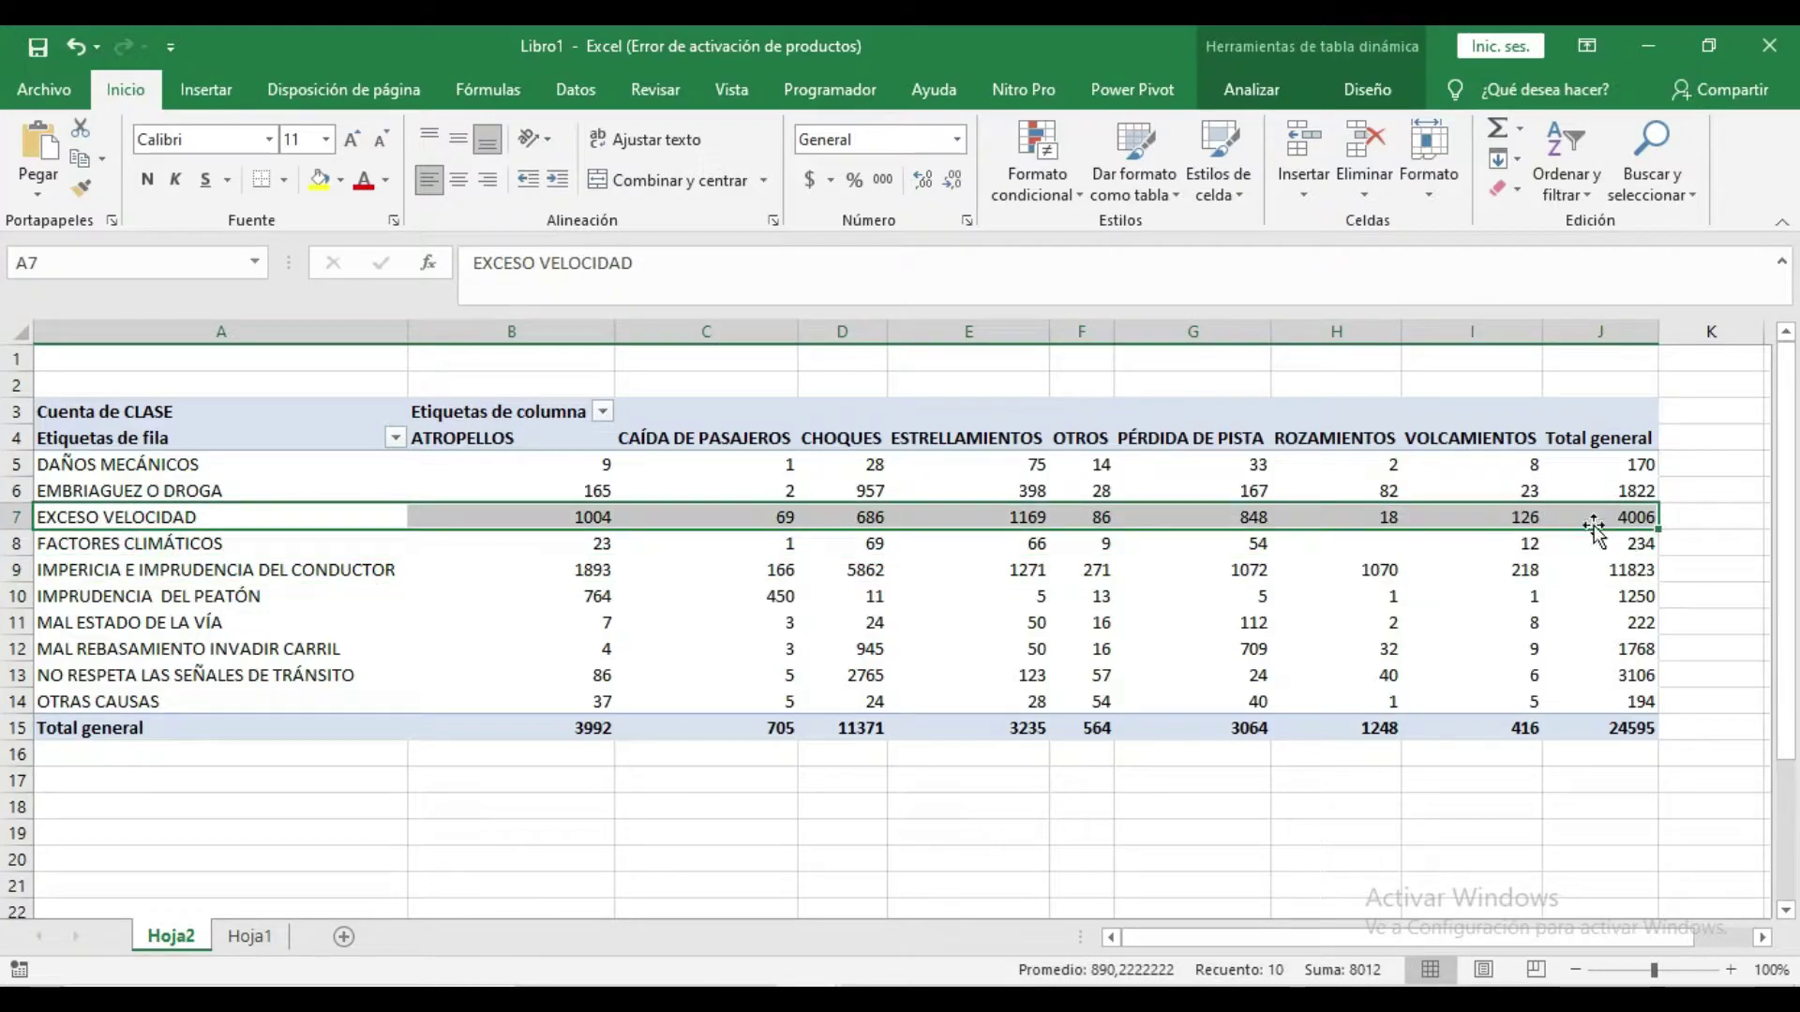
{"action": "mouse_move", "coordinate": [1598, 540]}
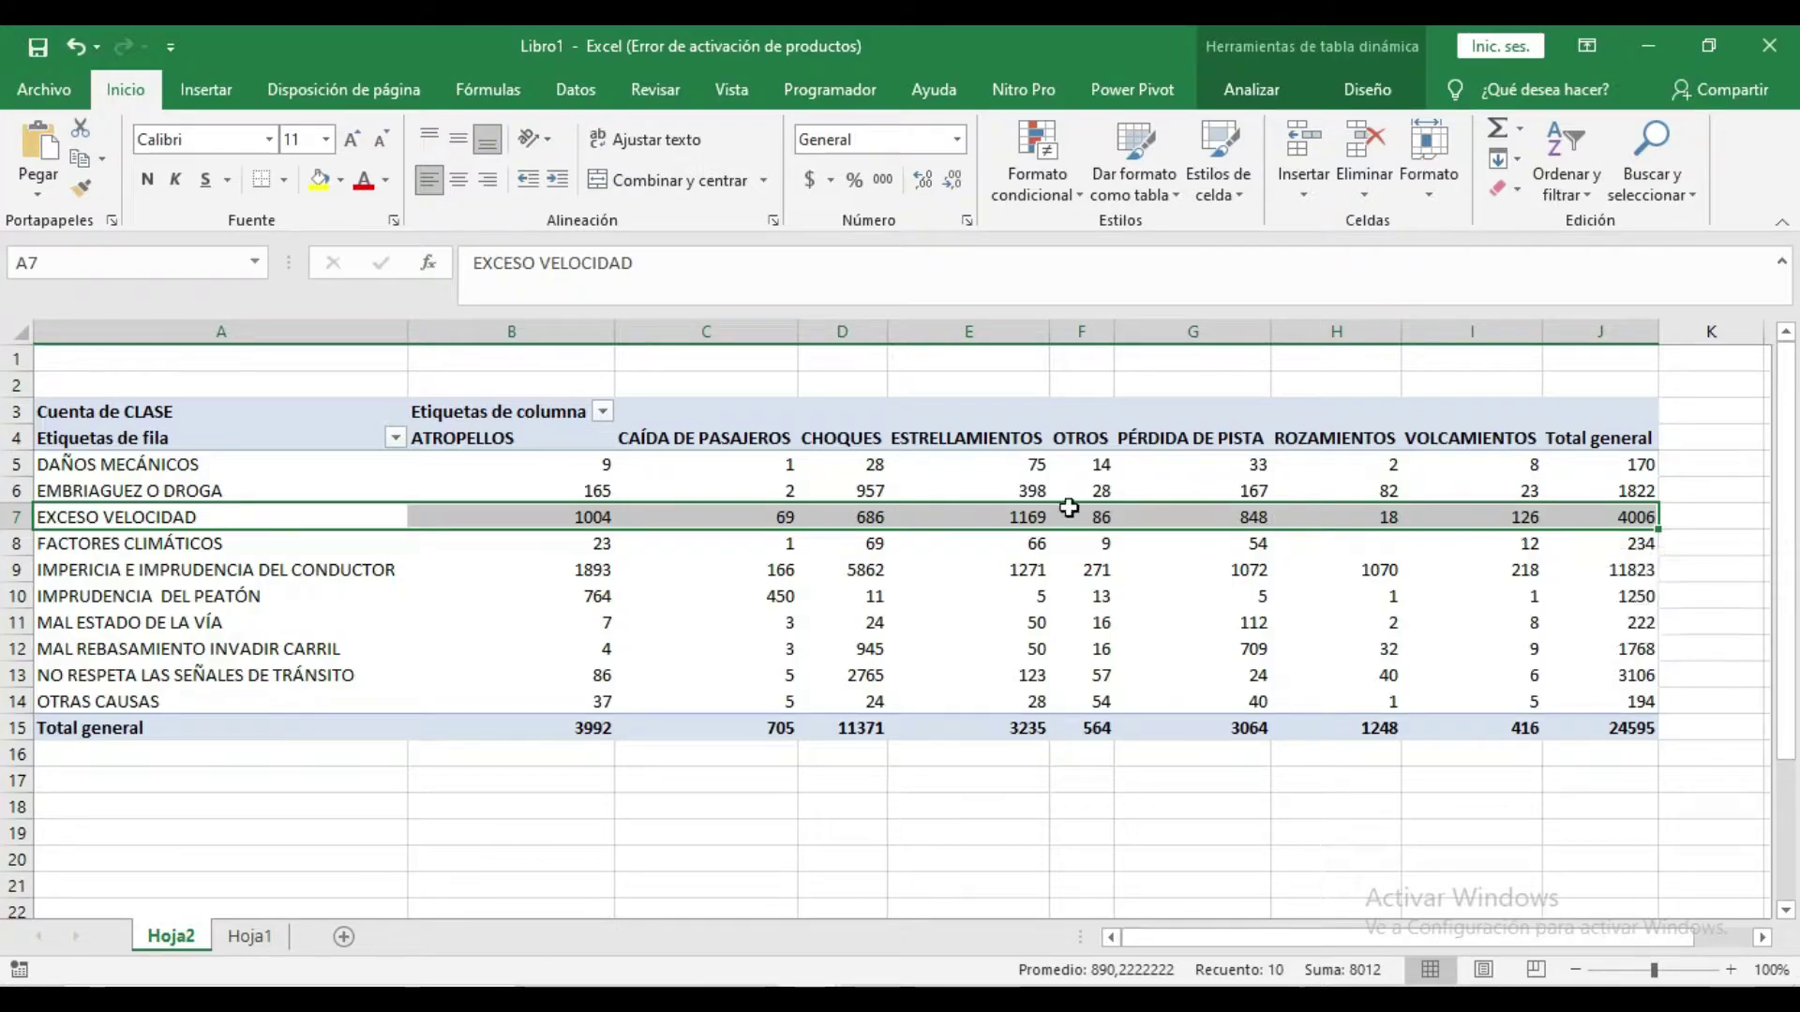
{"action": "left_click", "coordinate": [942, 424]}
{"action": "left_click_drag", "start_coordinate": [515, 464], "coordinate": [1448, 693]}
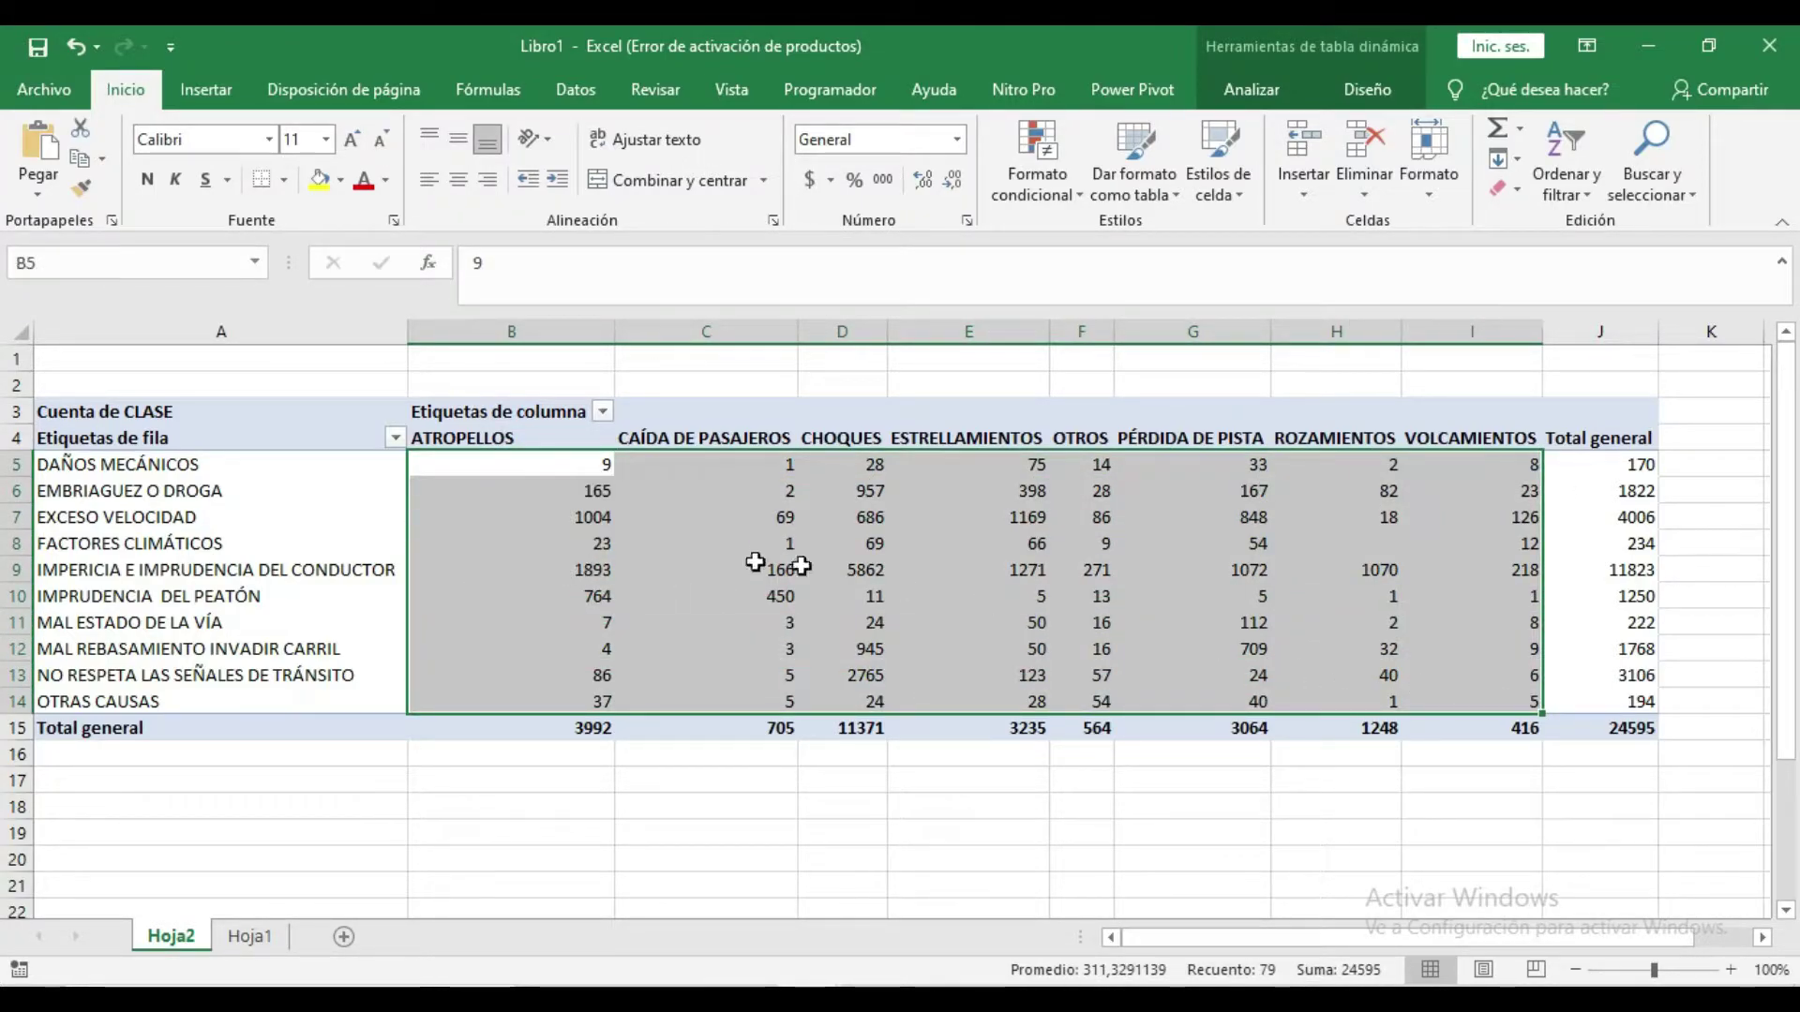
{"action": "mouse_move", "coordinate": [731, 561]}
{"action": "mouse_move", "coordinate": [901, 542]}
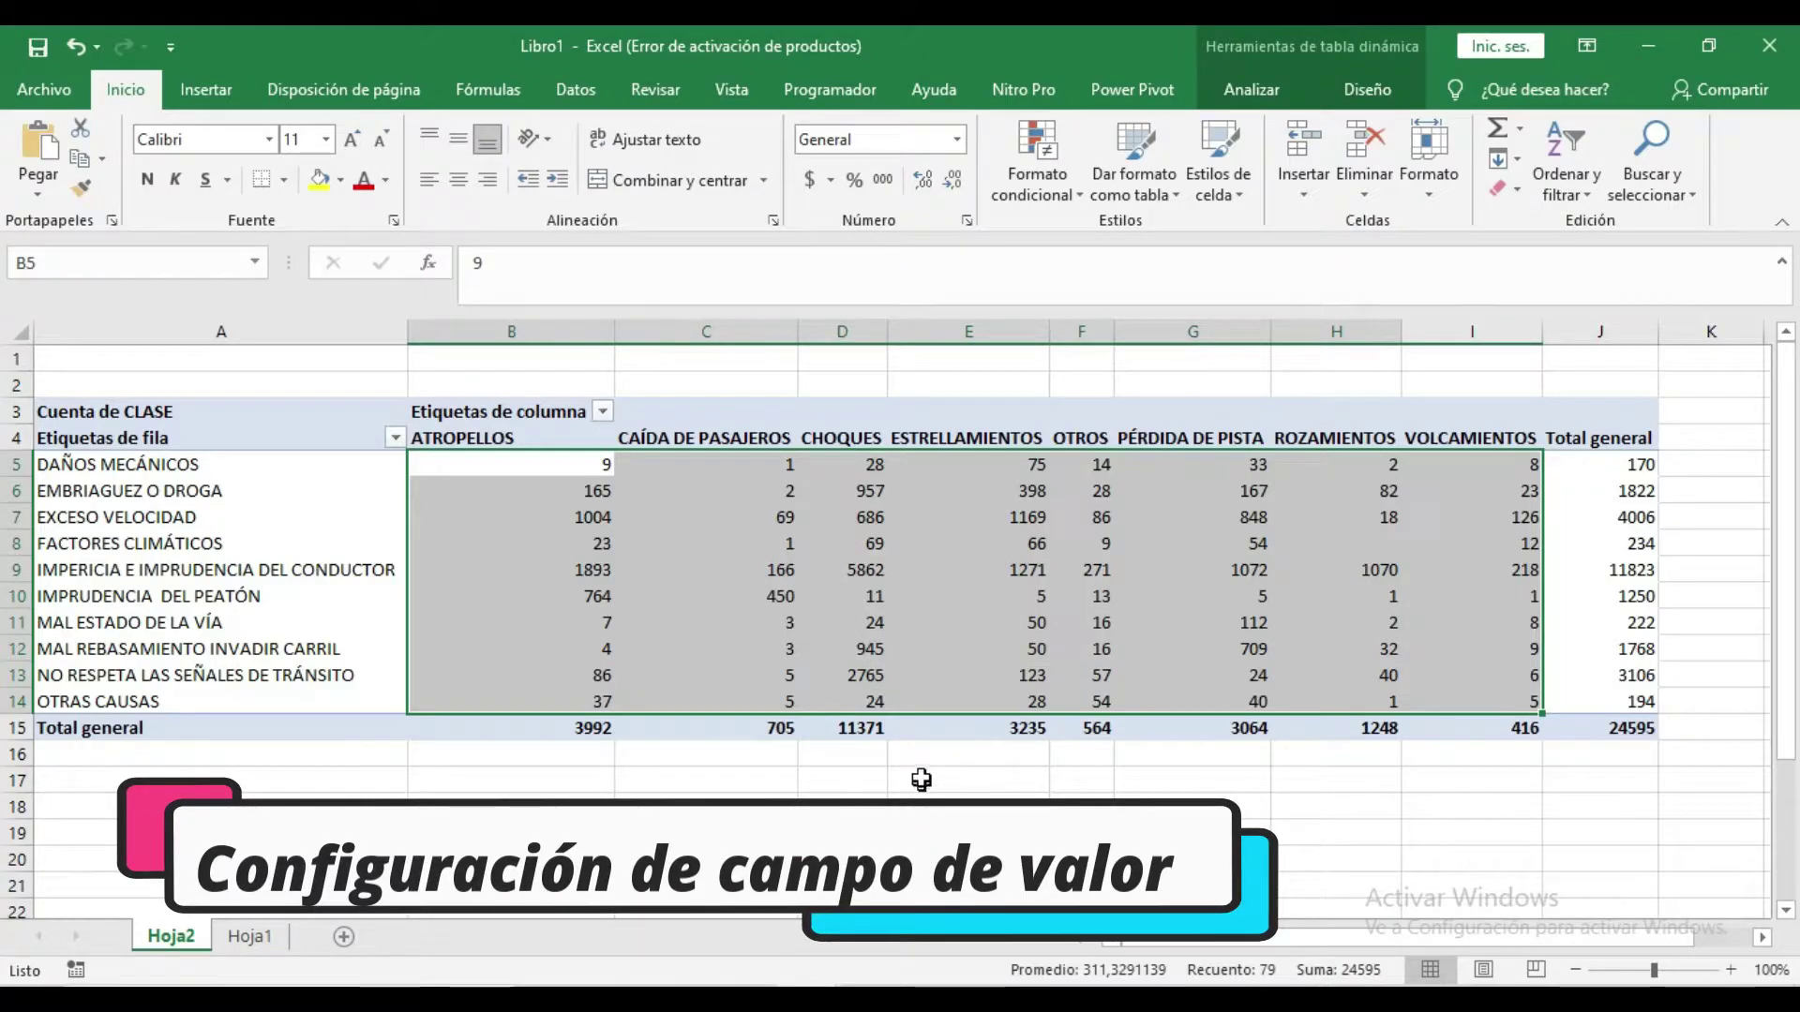
Step: Reopen the field list and configure the Cuenta de CLASE value field to show values as % del total de columnas
{"action": "right_click", "coordinate": [919, 656]}
{"action": "left_click", "coordinate": [1009, 649]}
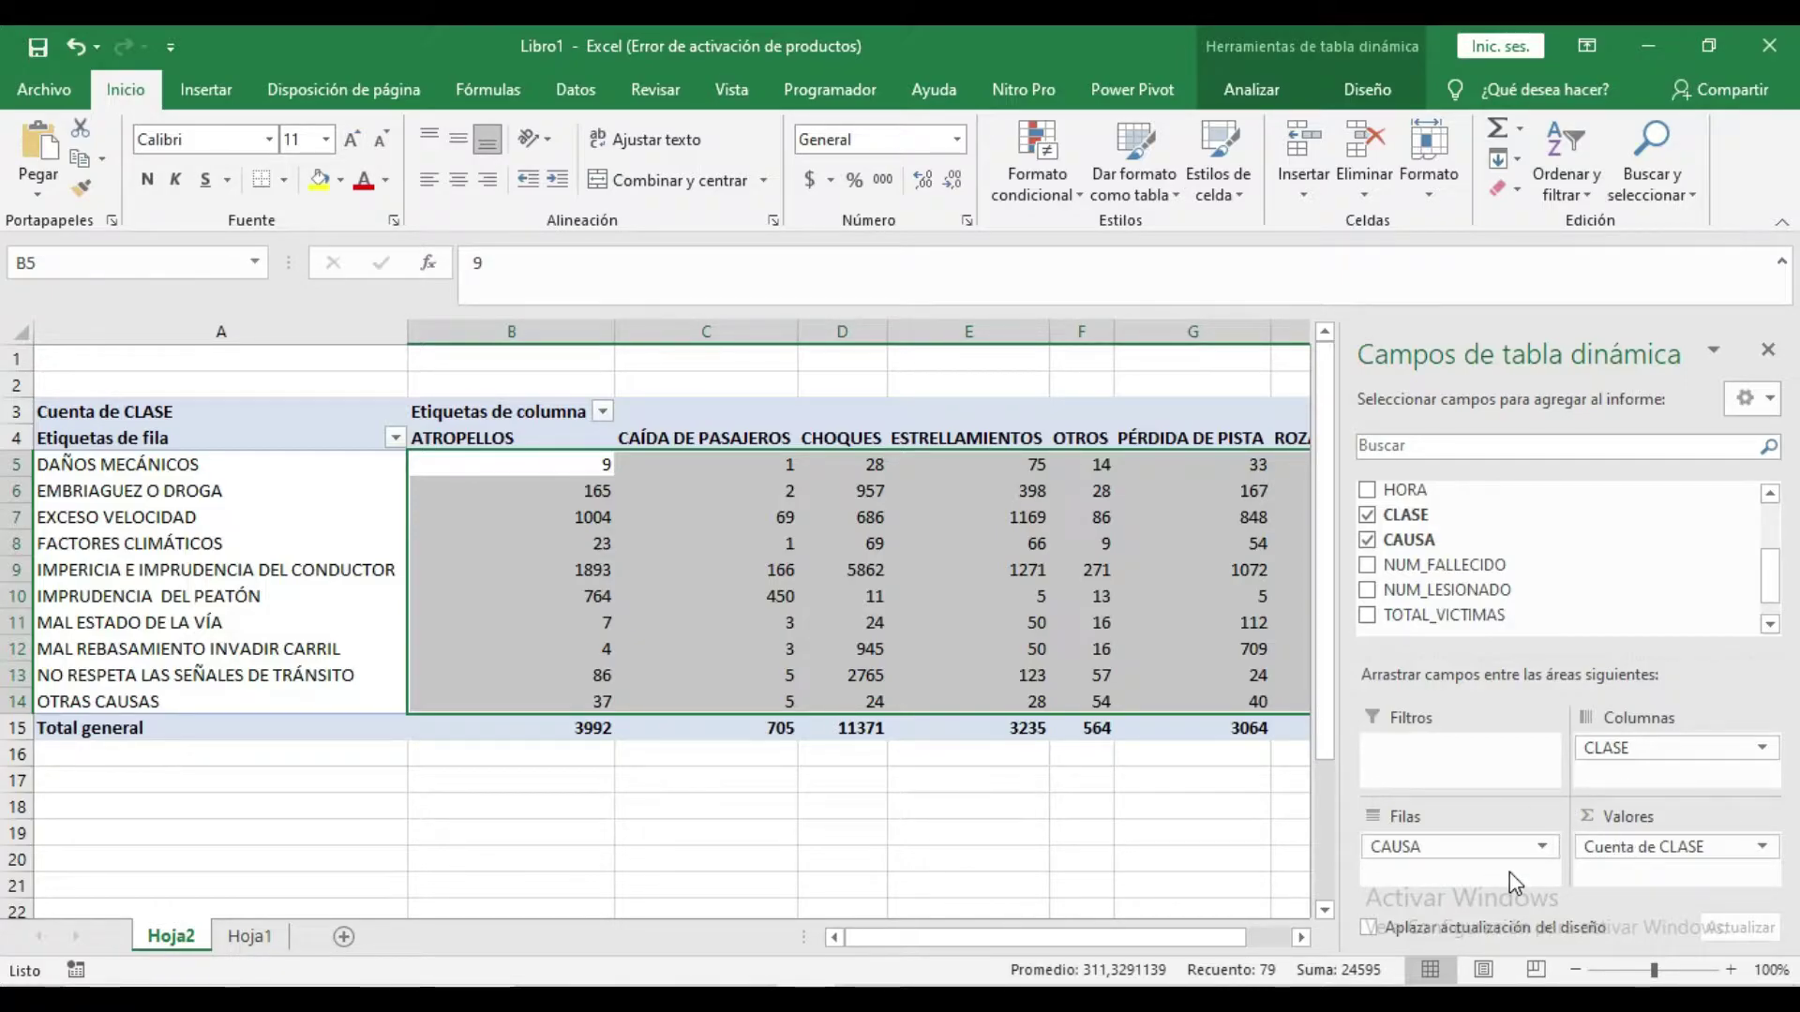
{"action": "left_click", "coordinate": [1760, 849]}
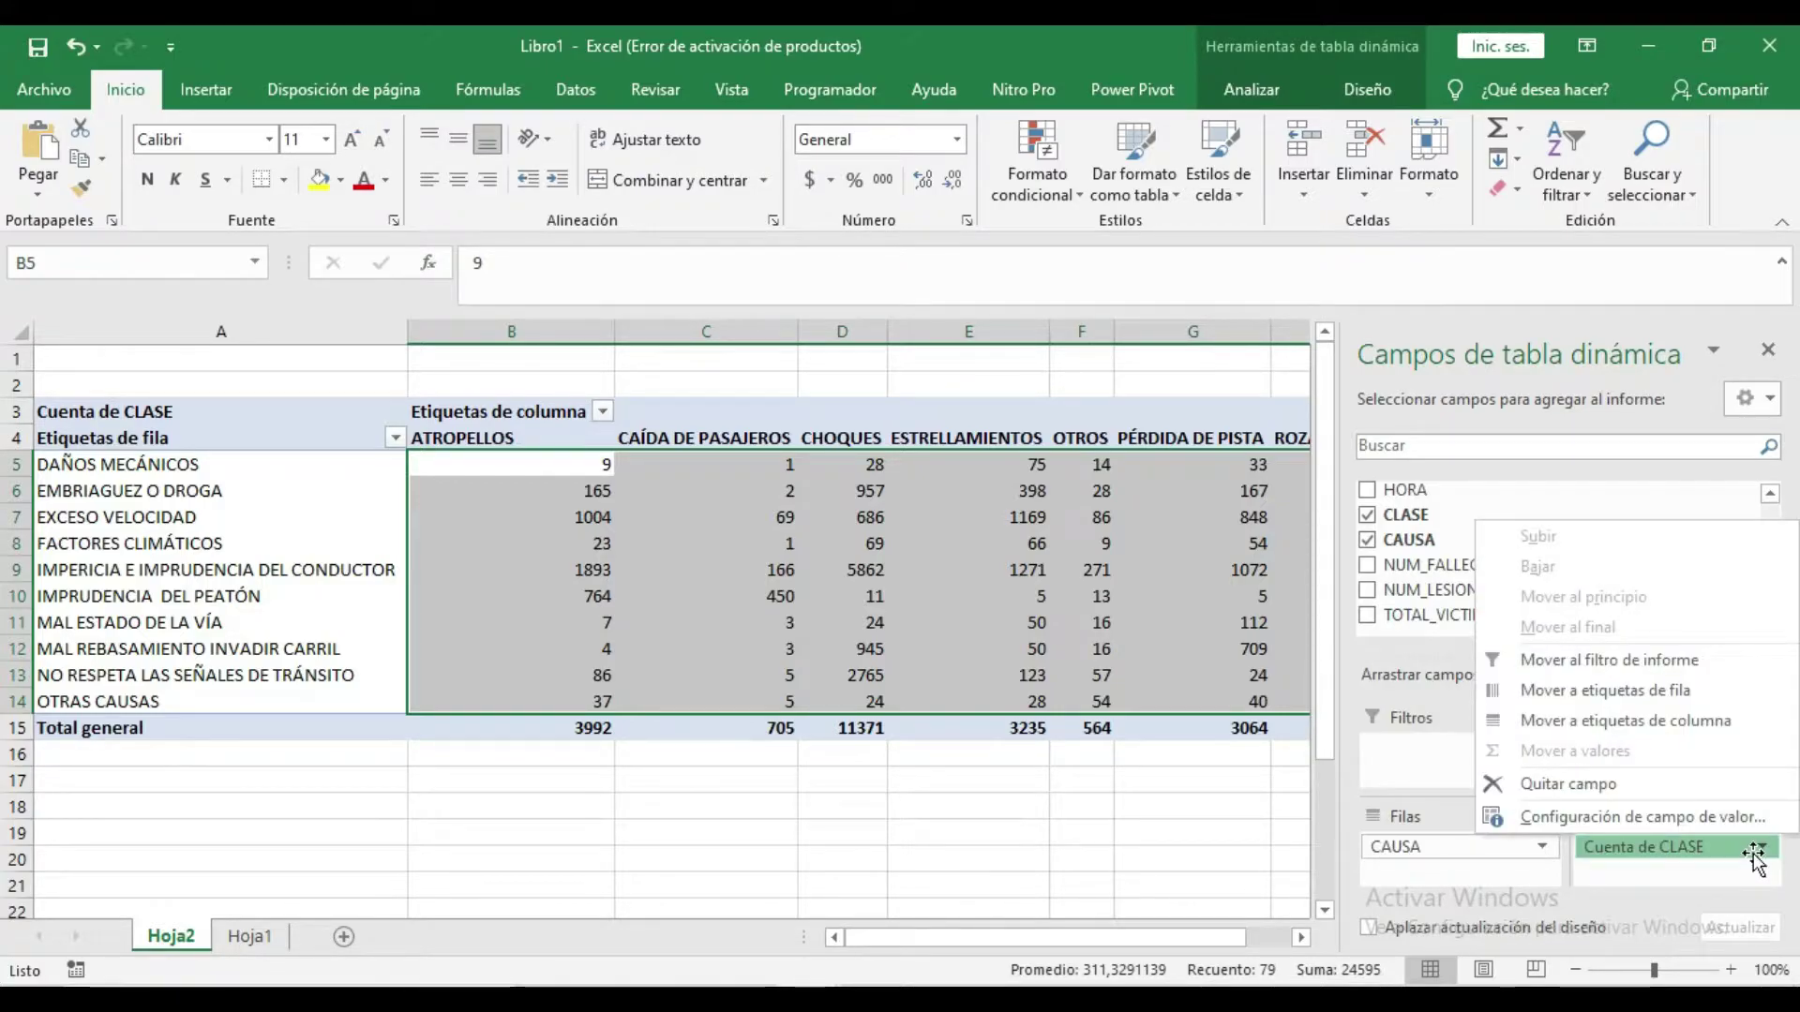
{"action": "left_click", "coordinate": [1734, 818]}
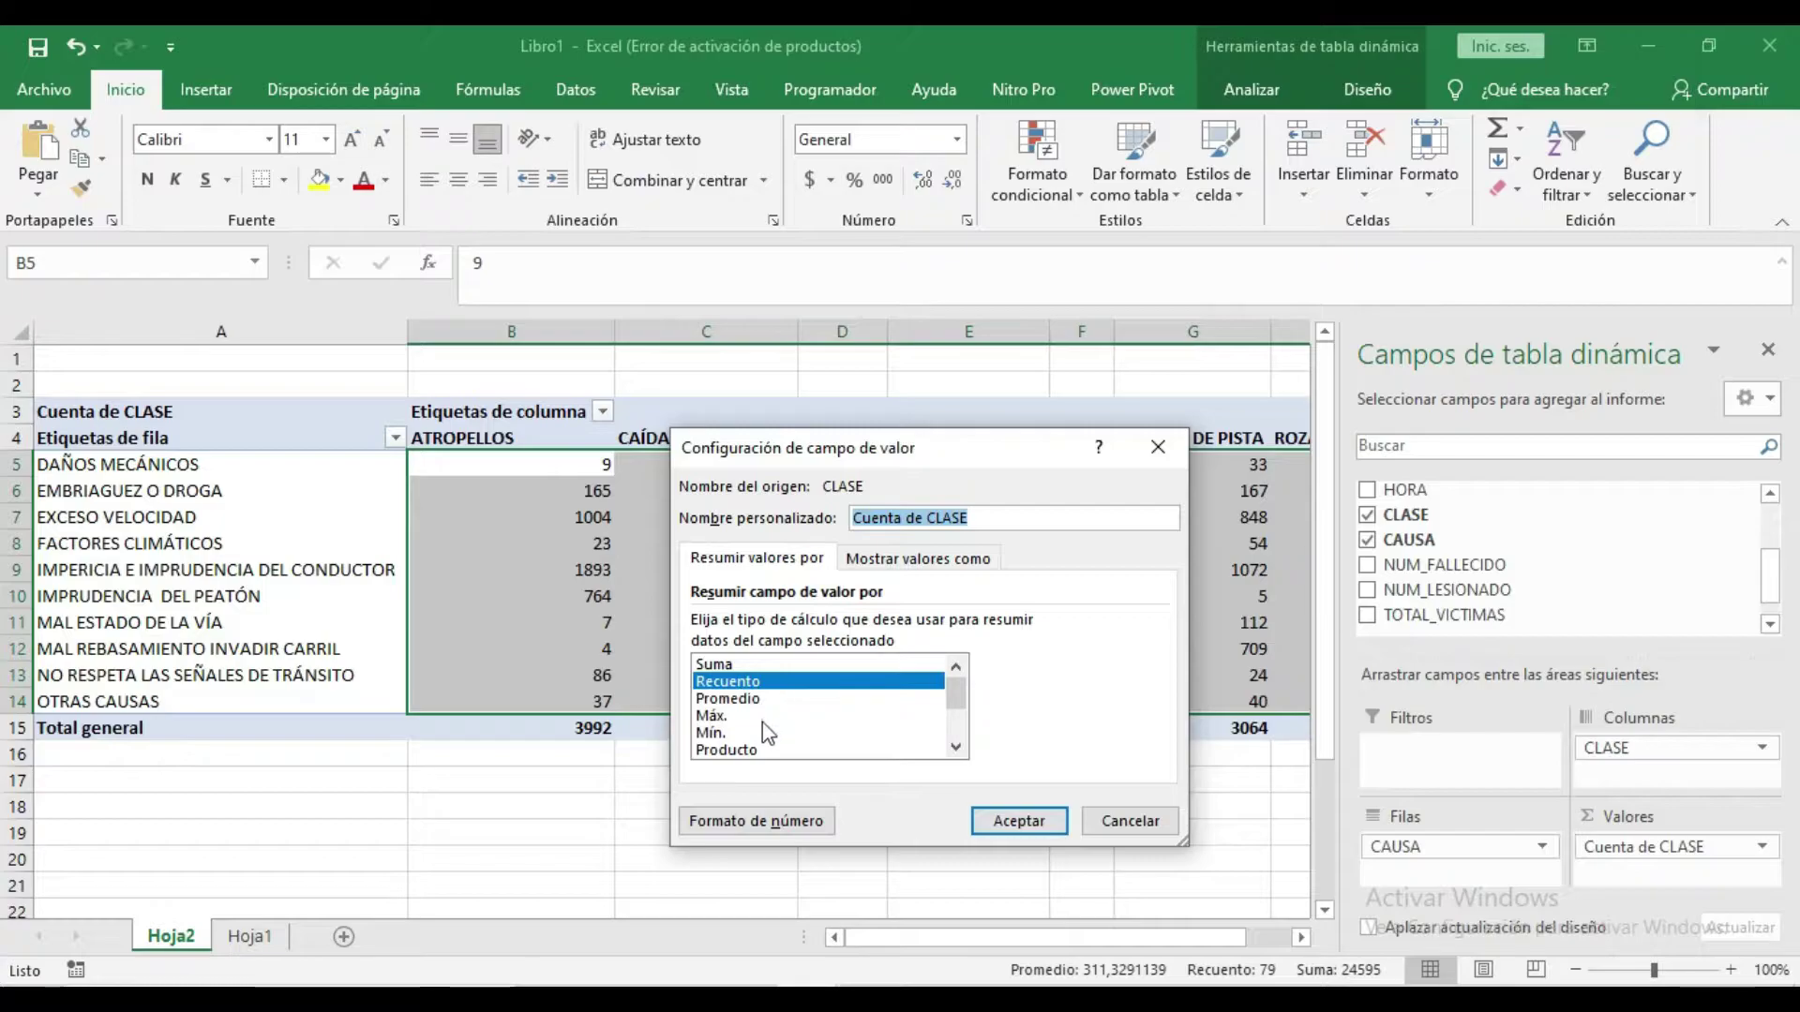
{"action": "mouse_move", "coordinate": [955, 707]}
{"action": "left_mouse_down"}
{"action": "mouse_move", "coordinate": [955, 736]}
{"action": "mouse_move", "coordinate": [950, 698]}
{"action": "left_mouse_up"}
{"action": "left_click", "coordinate": [807, 561]}
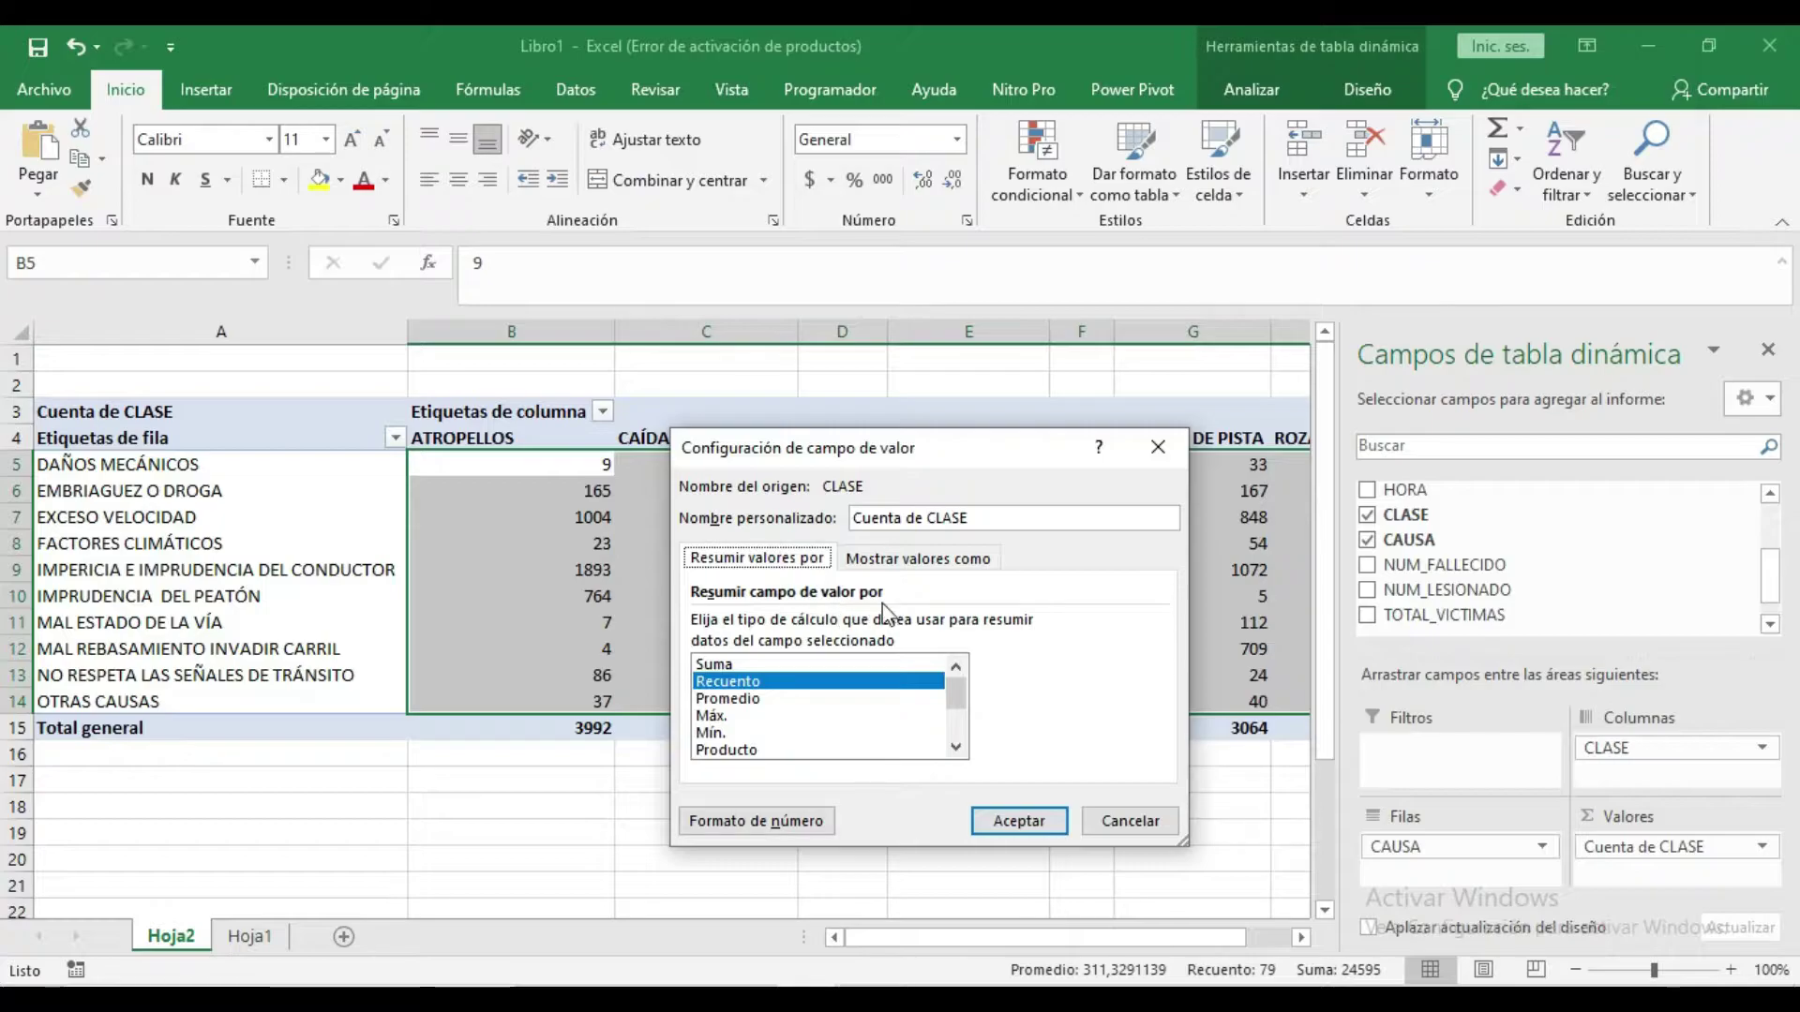
{"action": "left_click", "coordinate": [947, 560]}
{"action": "left_click", "coordinate": [1156, 624]}
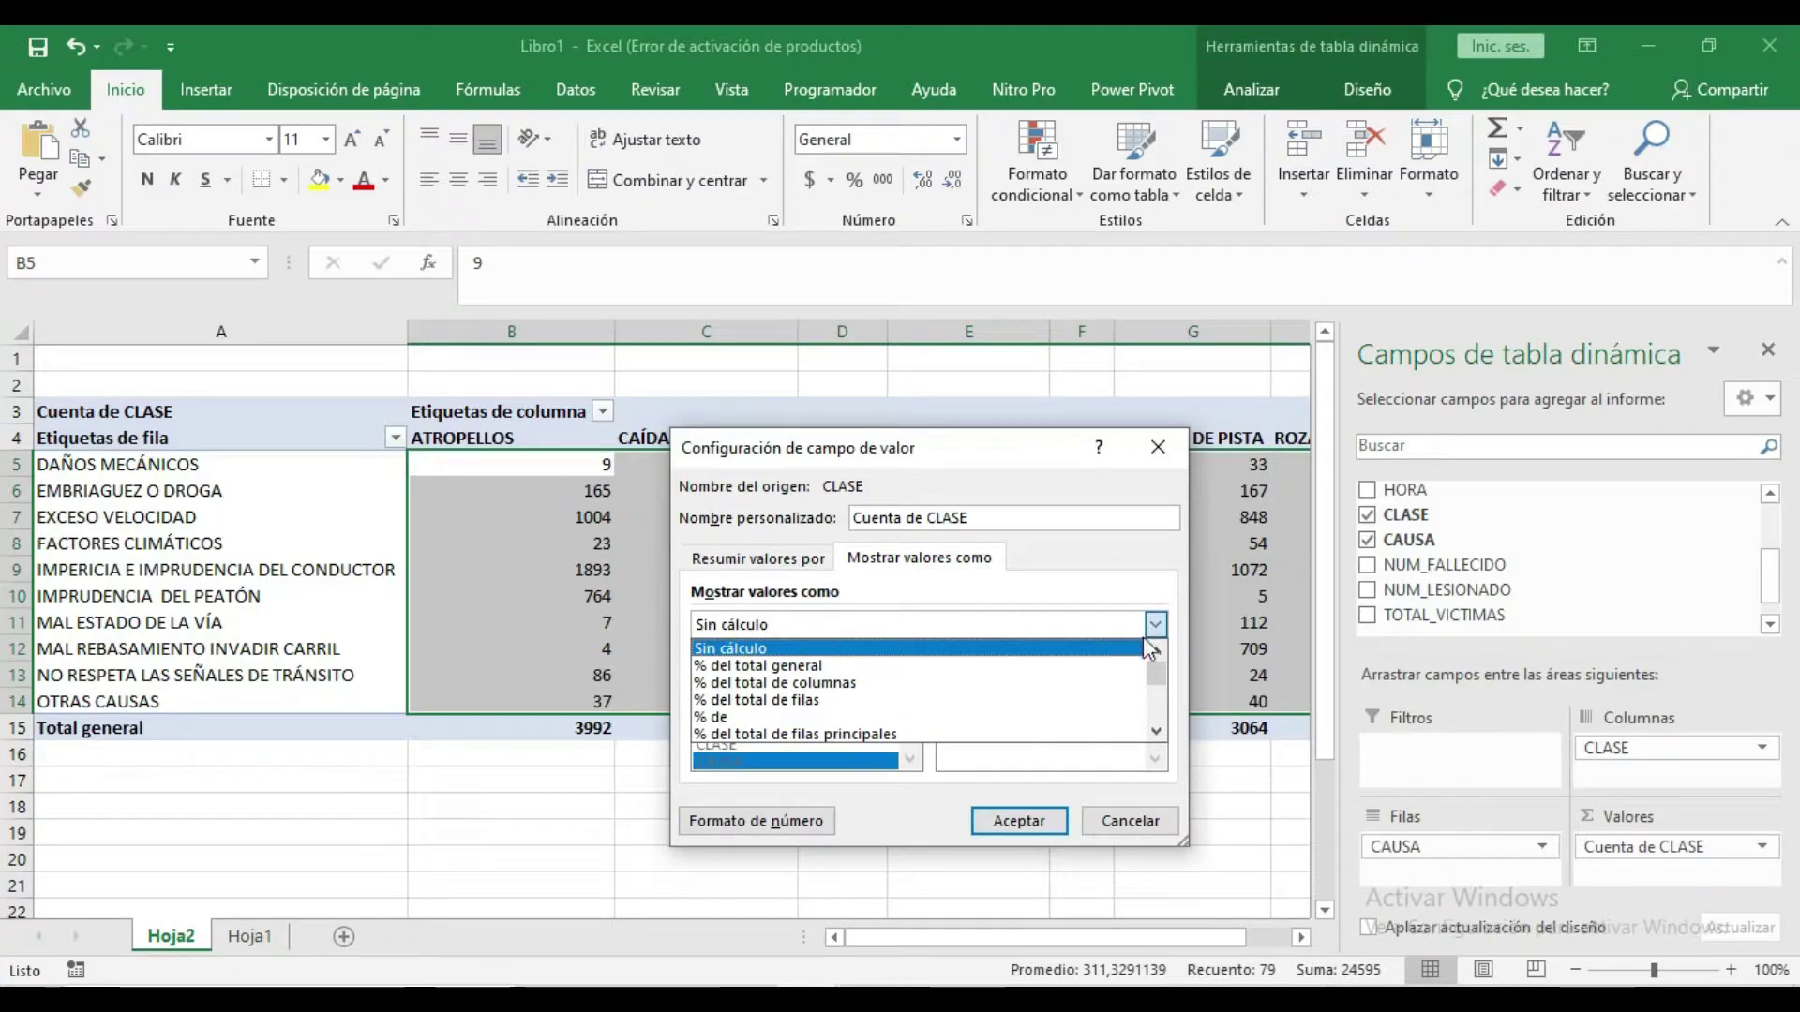
{"action": "mouse_move", "coordinate": [1155, 673]}
{"action": "left_mouse_down"}
{"action": "mouse_move", "coordinate": [1161, 724]}
{"action": "mouse_move", "coordinate": [1157, 687]}
{"action": "left_mouse_up"}
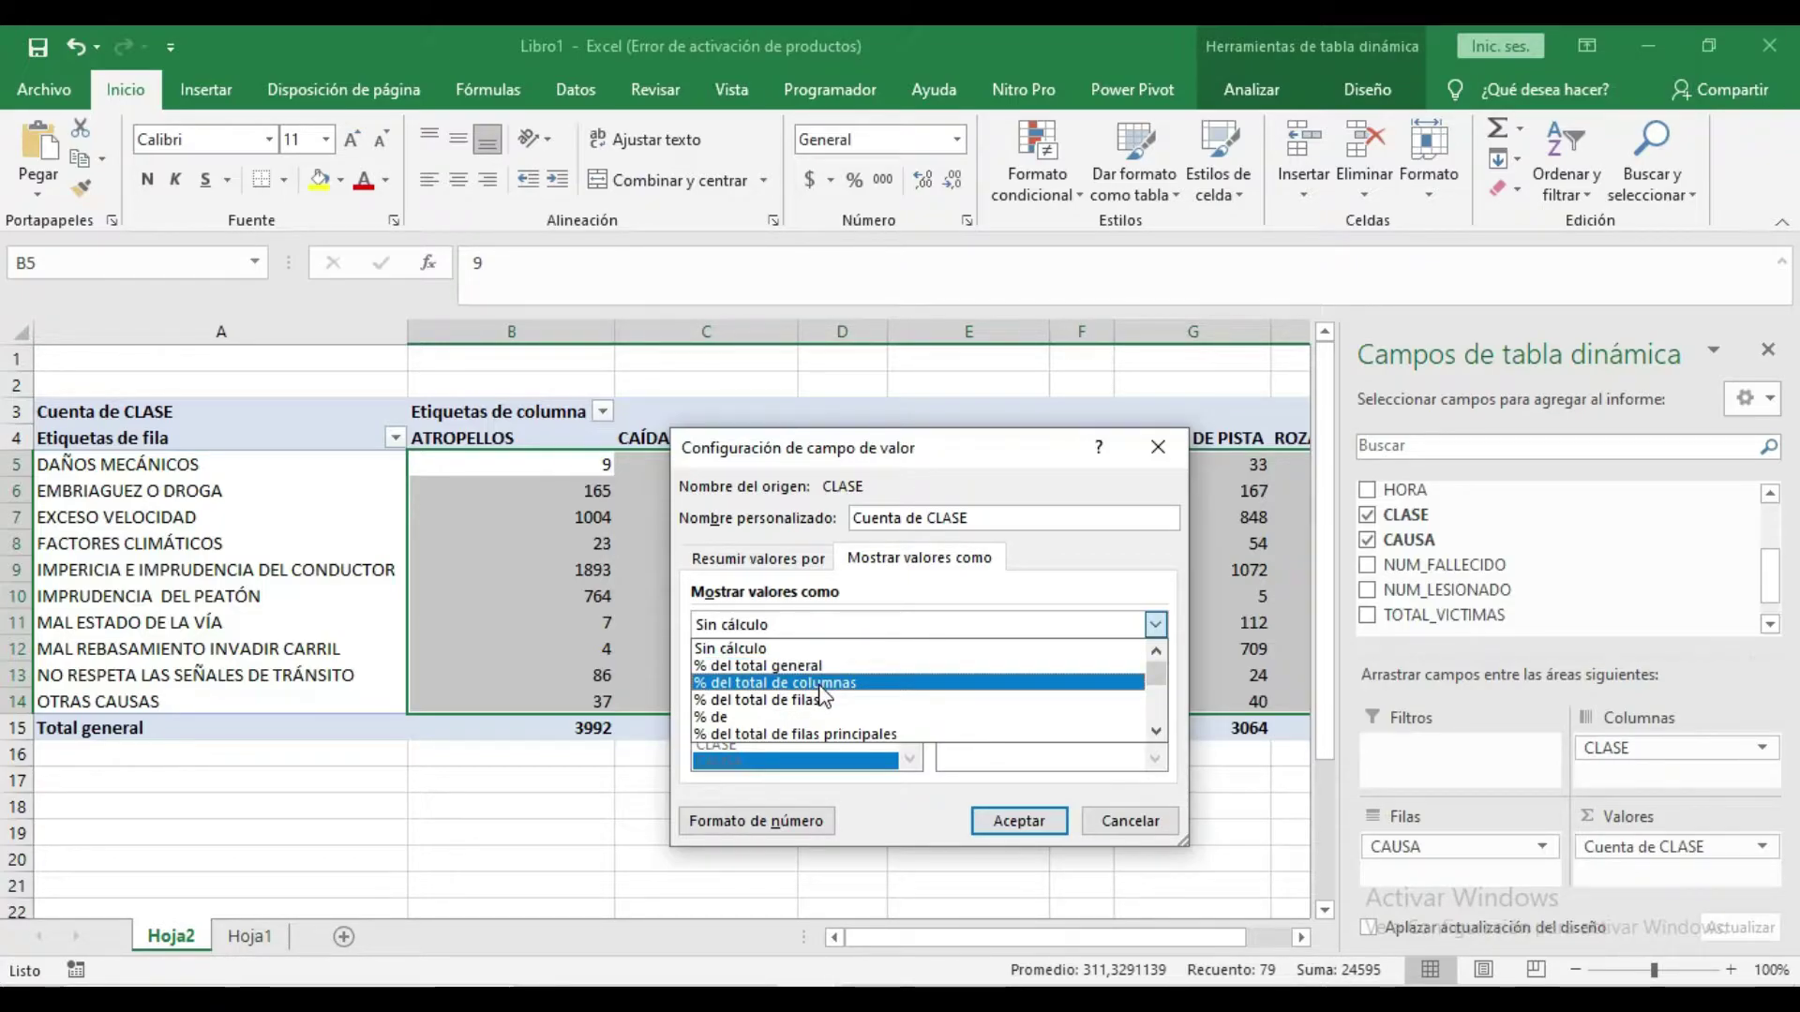
{"action": "left_click", "coordinate": [908, 682]}
{"action": "left_click", "coordinate": [1037, 817]}
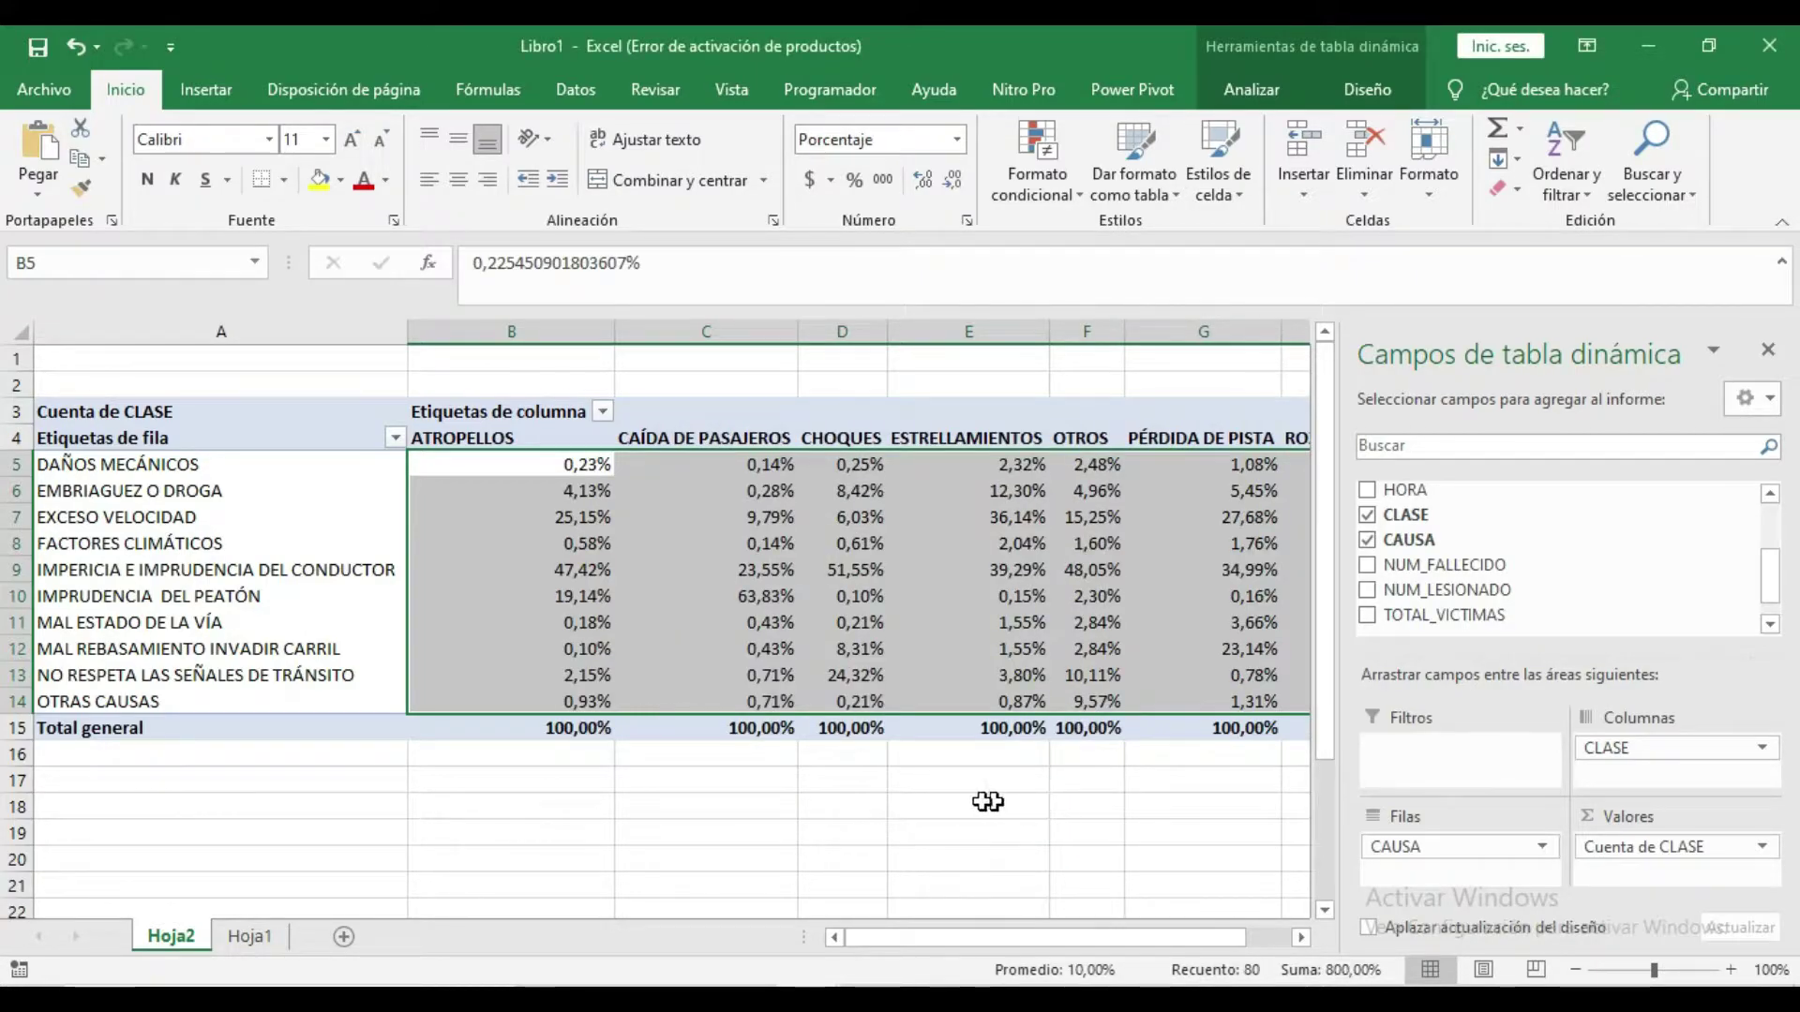
Step: Examine the column percentages, highlighting the rows IMPERICIA E IMPRUDENCIA DEL CONDUCTOR, EXCESO VELOCIDAD, NO RESPETA LAS SEÑALES DE TRÁNSITO and EMBRIAGUEZ O DROGA
{"action": "left_click", "coordinate": [694, 783]}
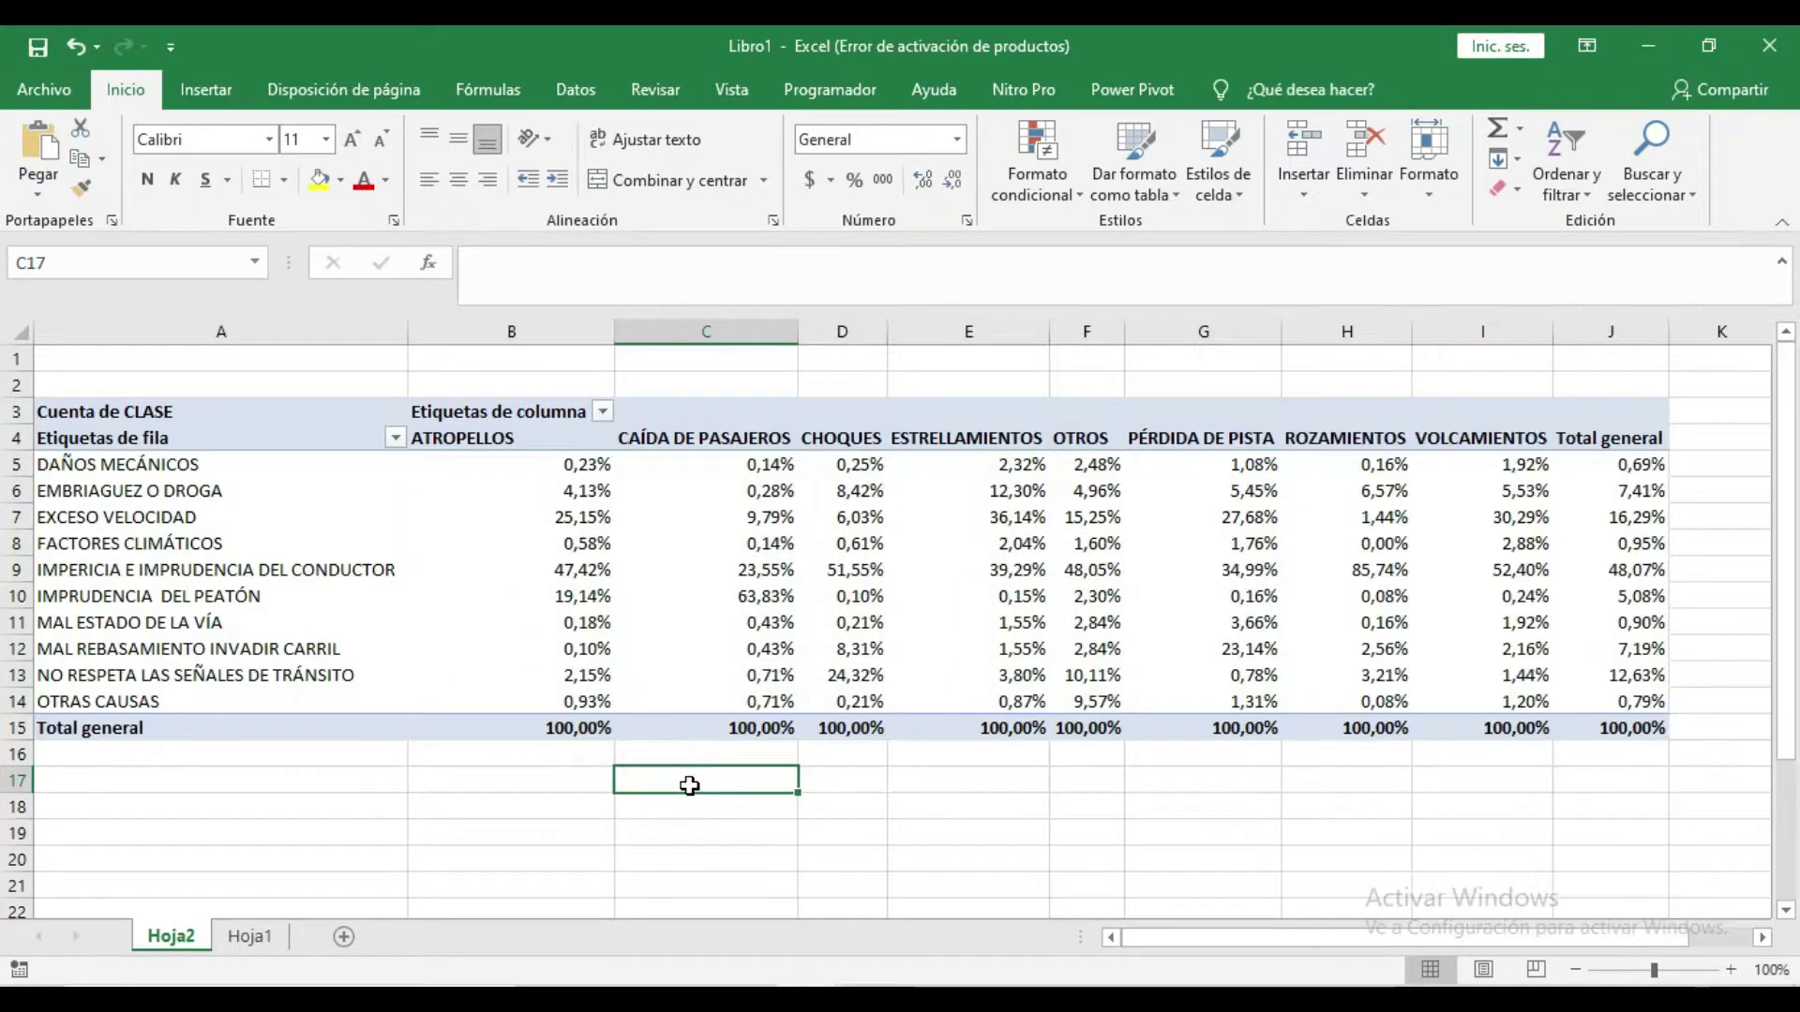
{"action": "key", "text": "Right"}
{"action": "key", "text": "Down"}
{"action": "key", "text": "Down"}
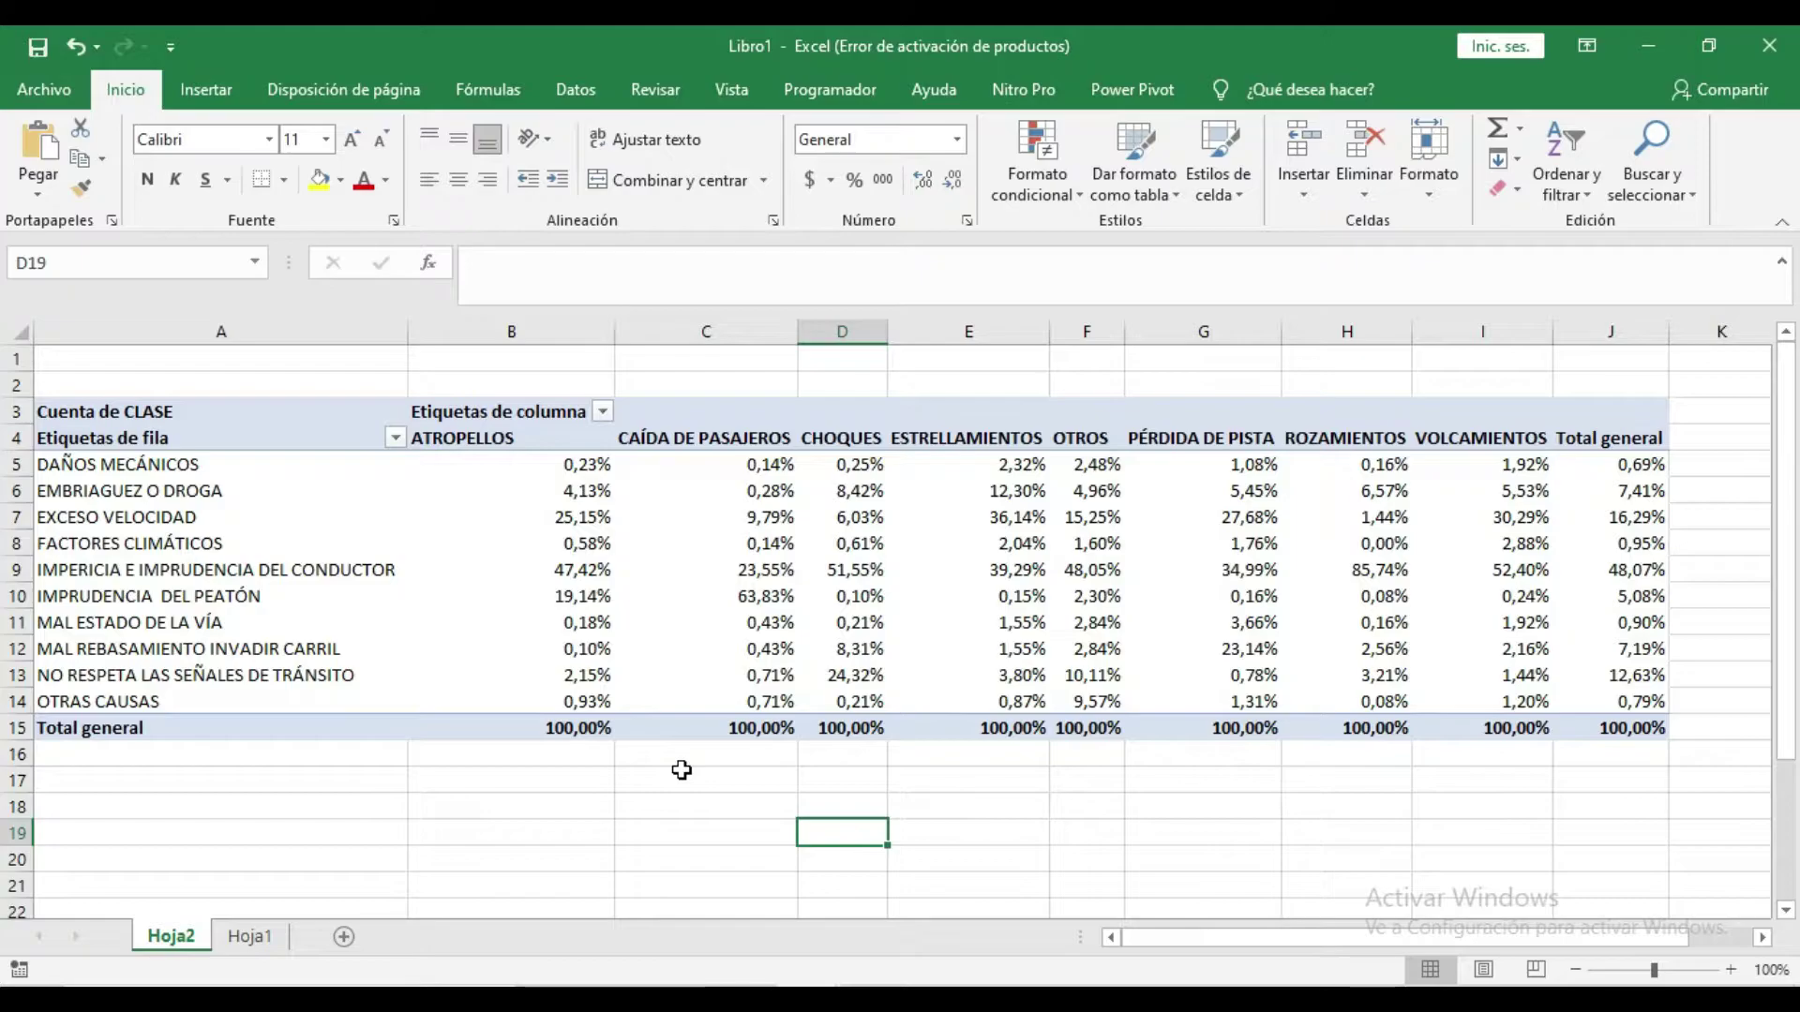
{"action": "left_click", "coordinate": [19, 568]}
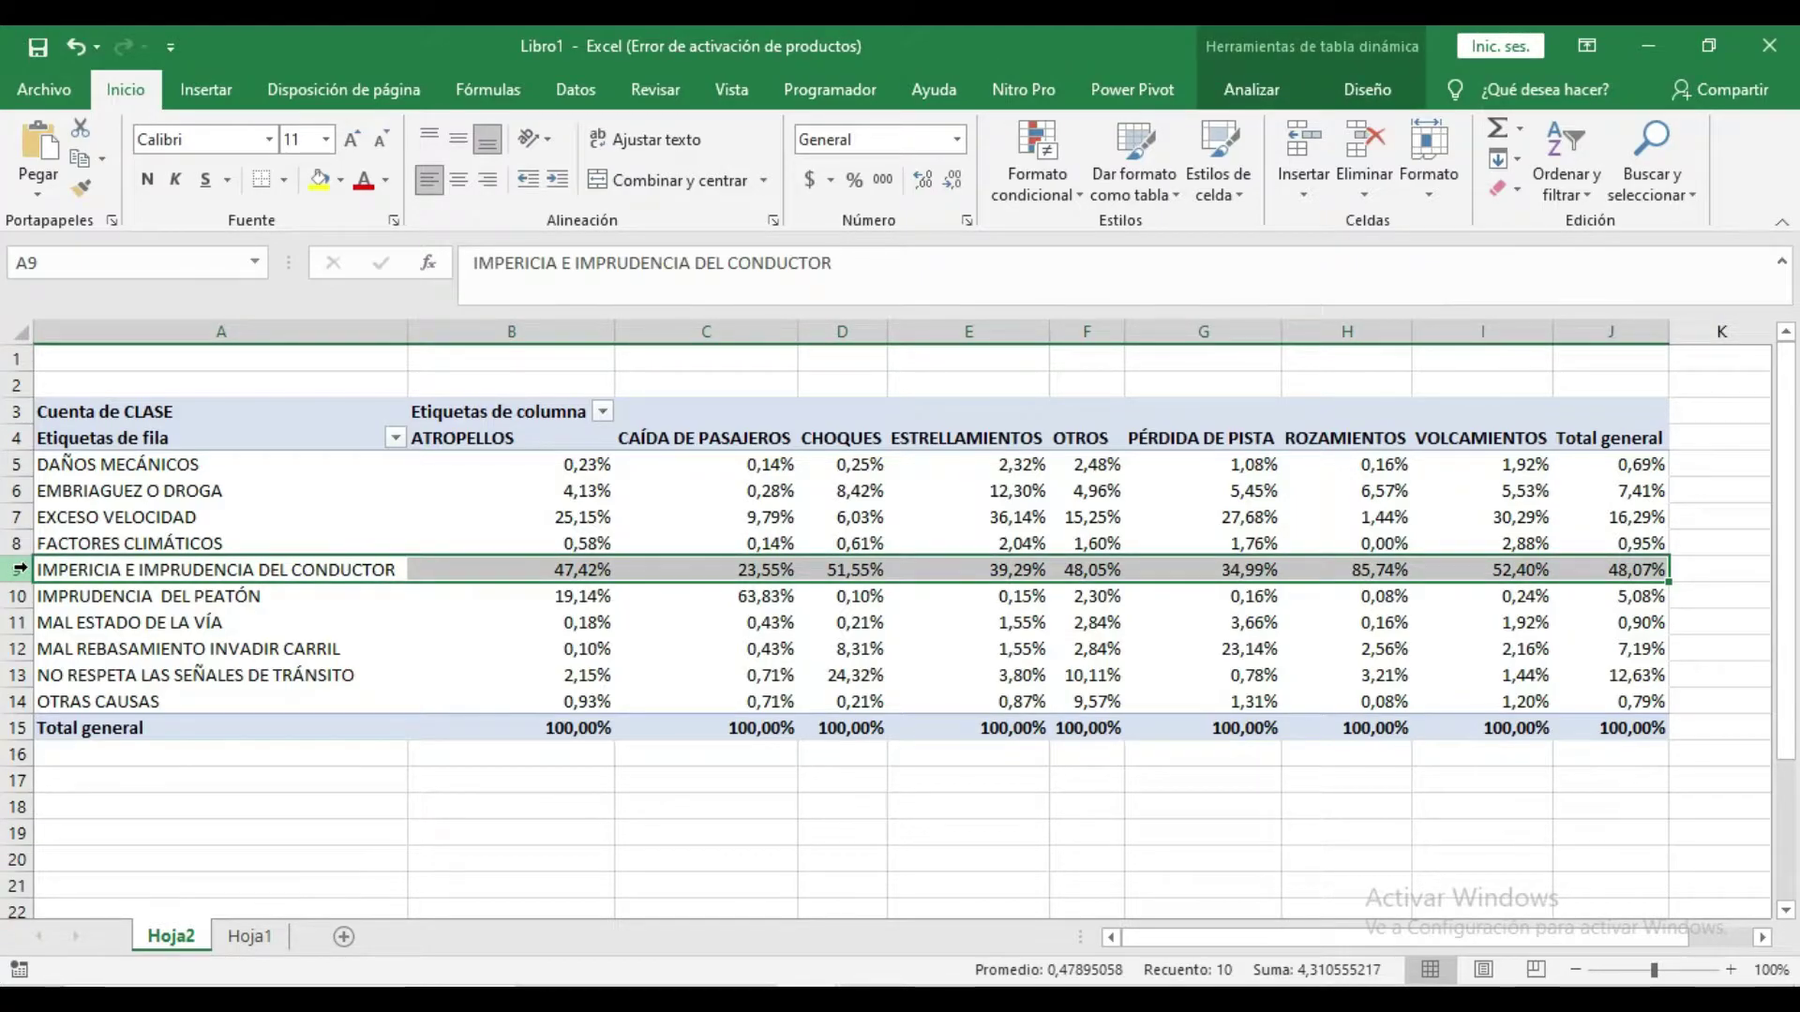
{"action": "left_click", "coordinate": [17, 518], "text": "ctrl"}
{"action": "left_click", "coordinate": [11, 675], "text": "ctrl"}
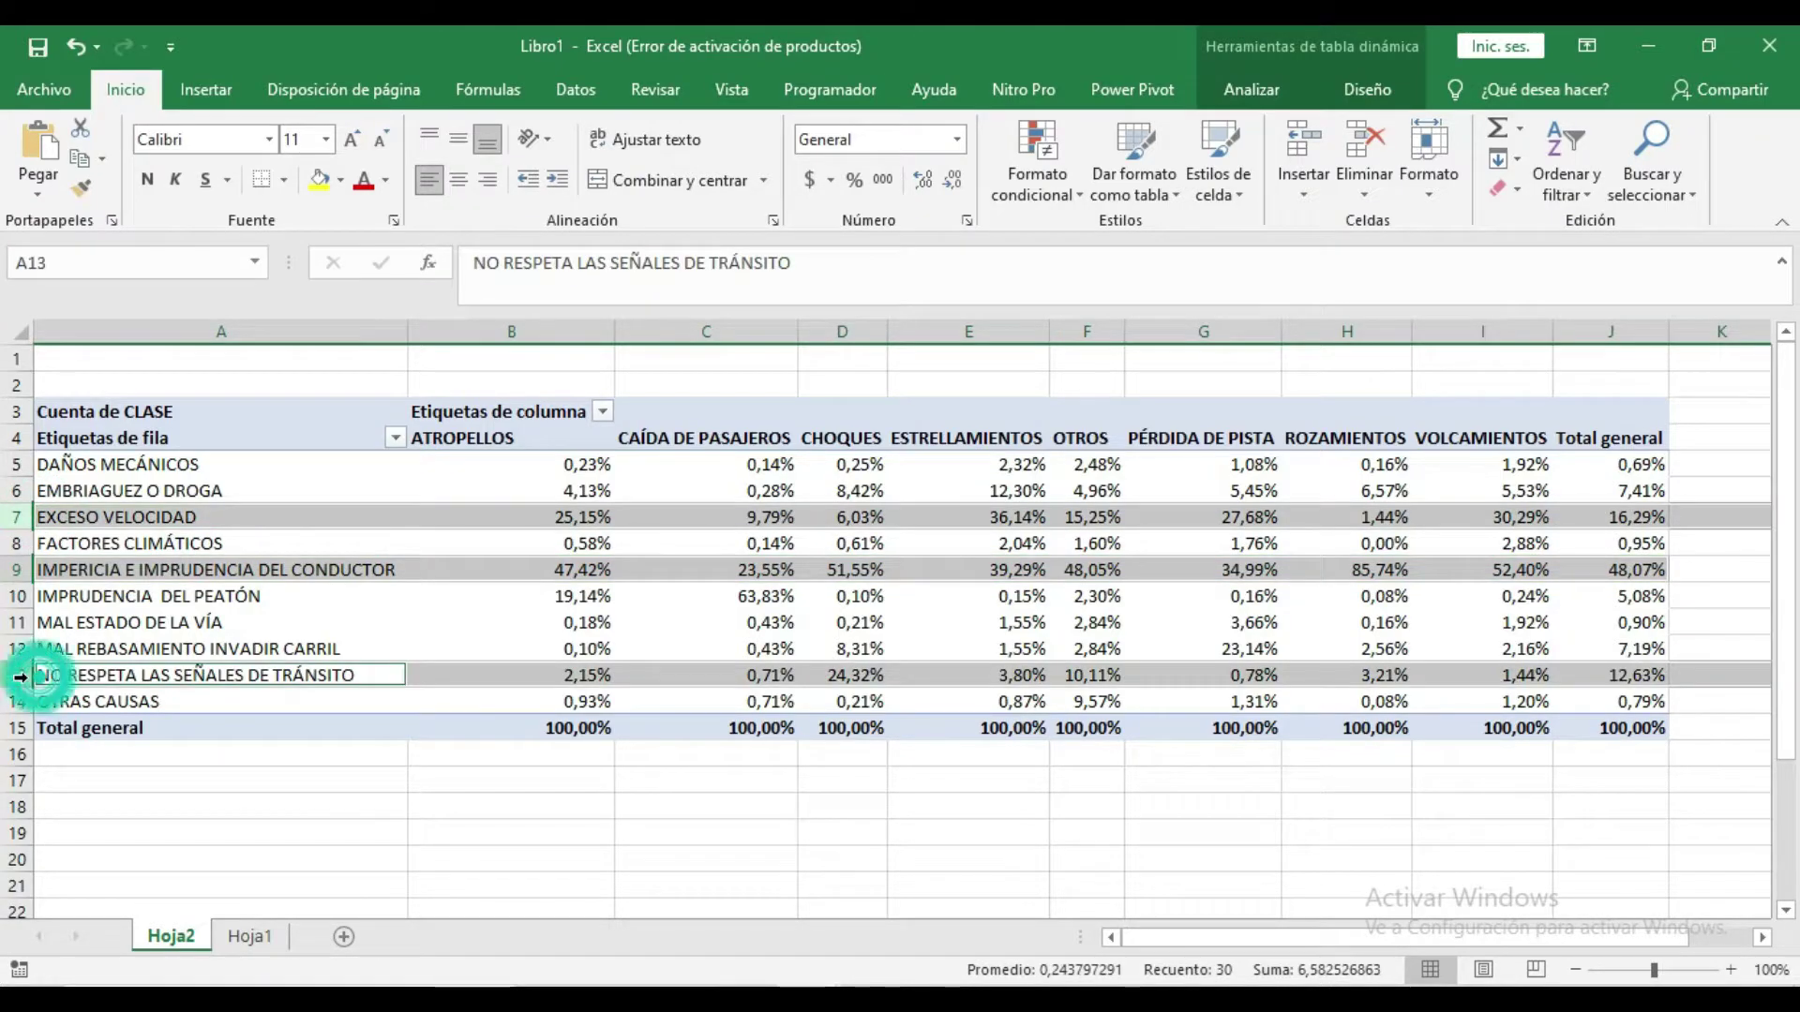
{"action": "left_click", "coordinate": [19, 490], "text": "ctrl"}
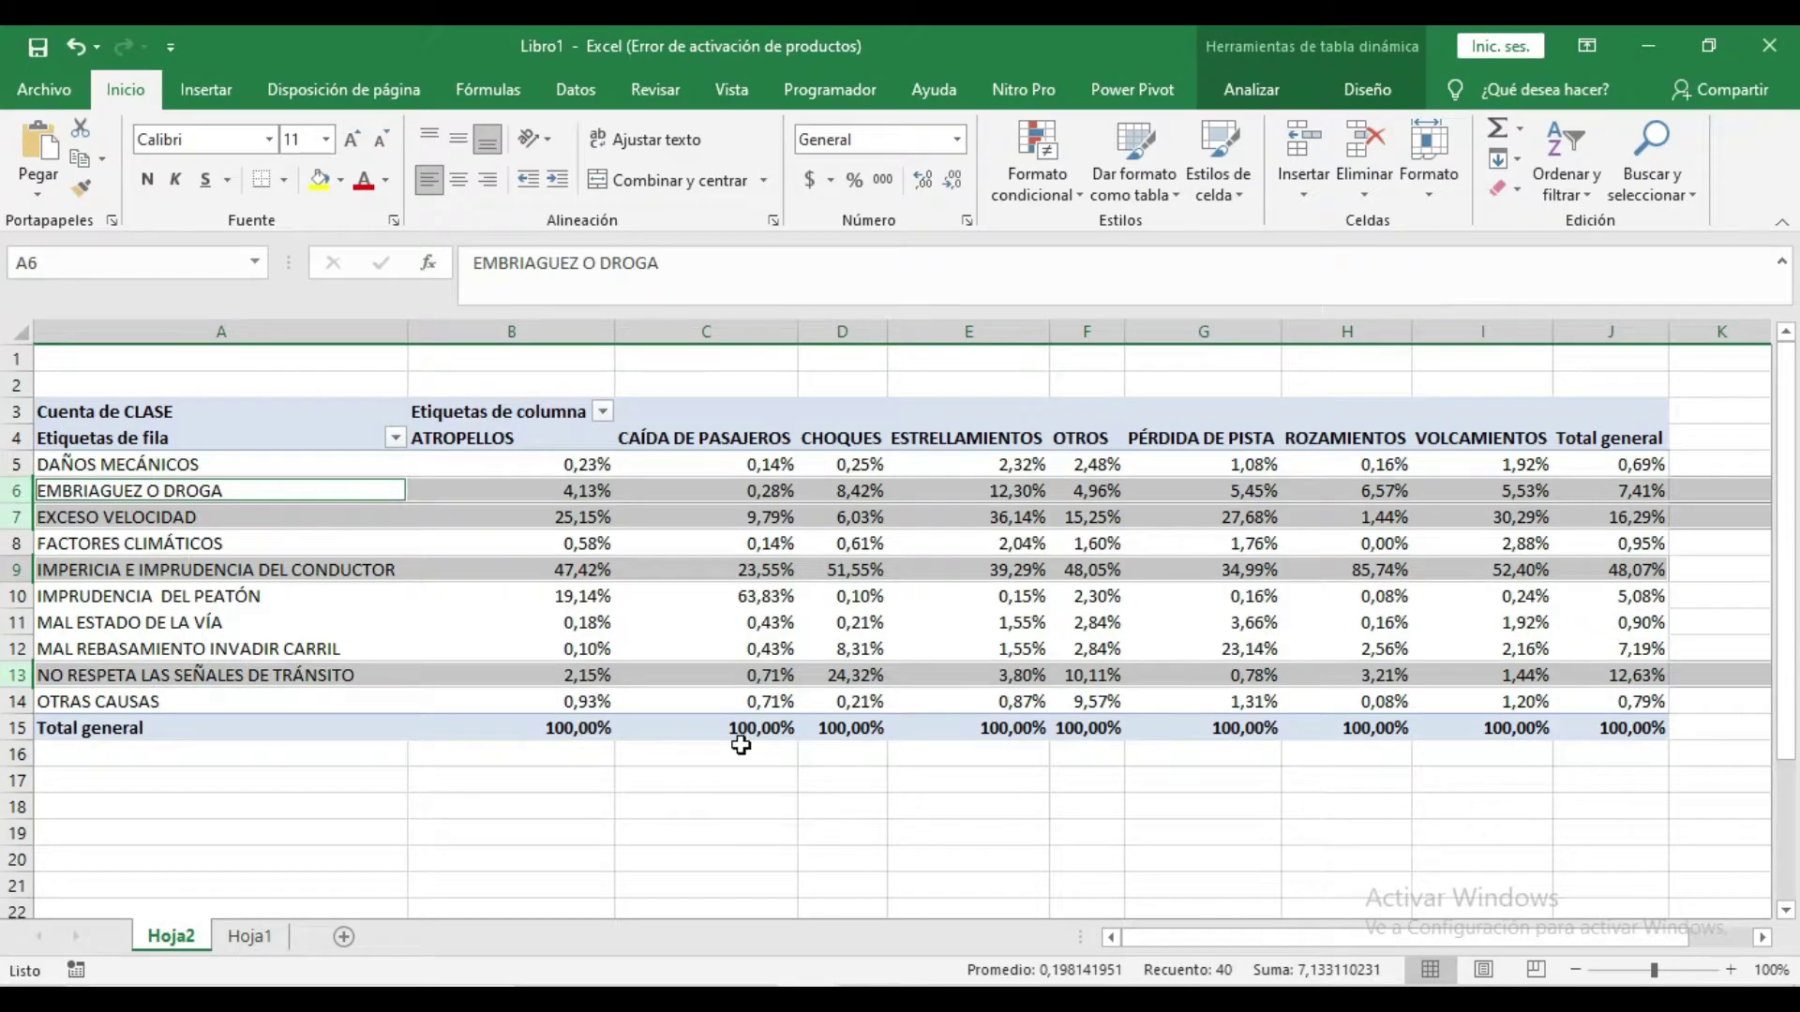
Step: Bring back the field list and configure the Cuenta de CLASE value field to show values as % del total de filas
{"action": "left_click", "coordinate": [729, 553]}
{"action": "right_click", "coordinate": [738, 544]}
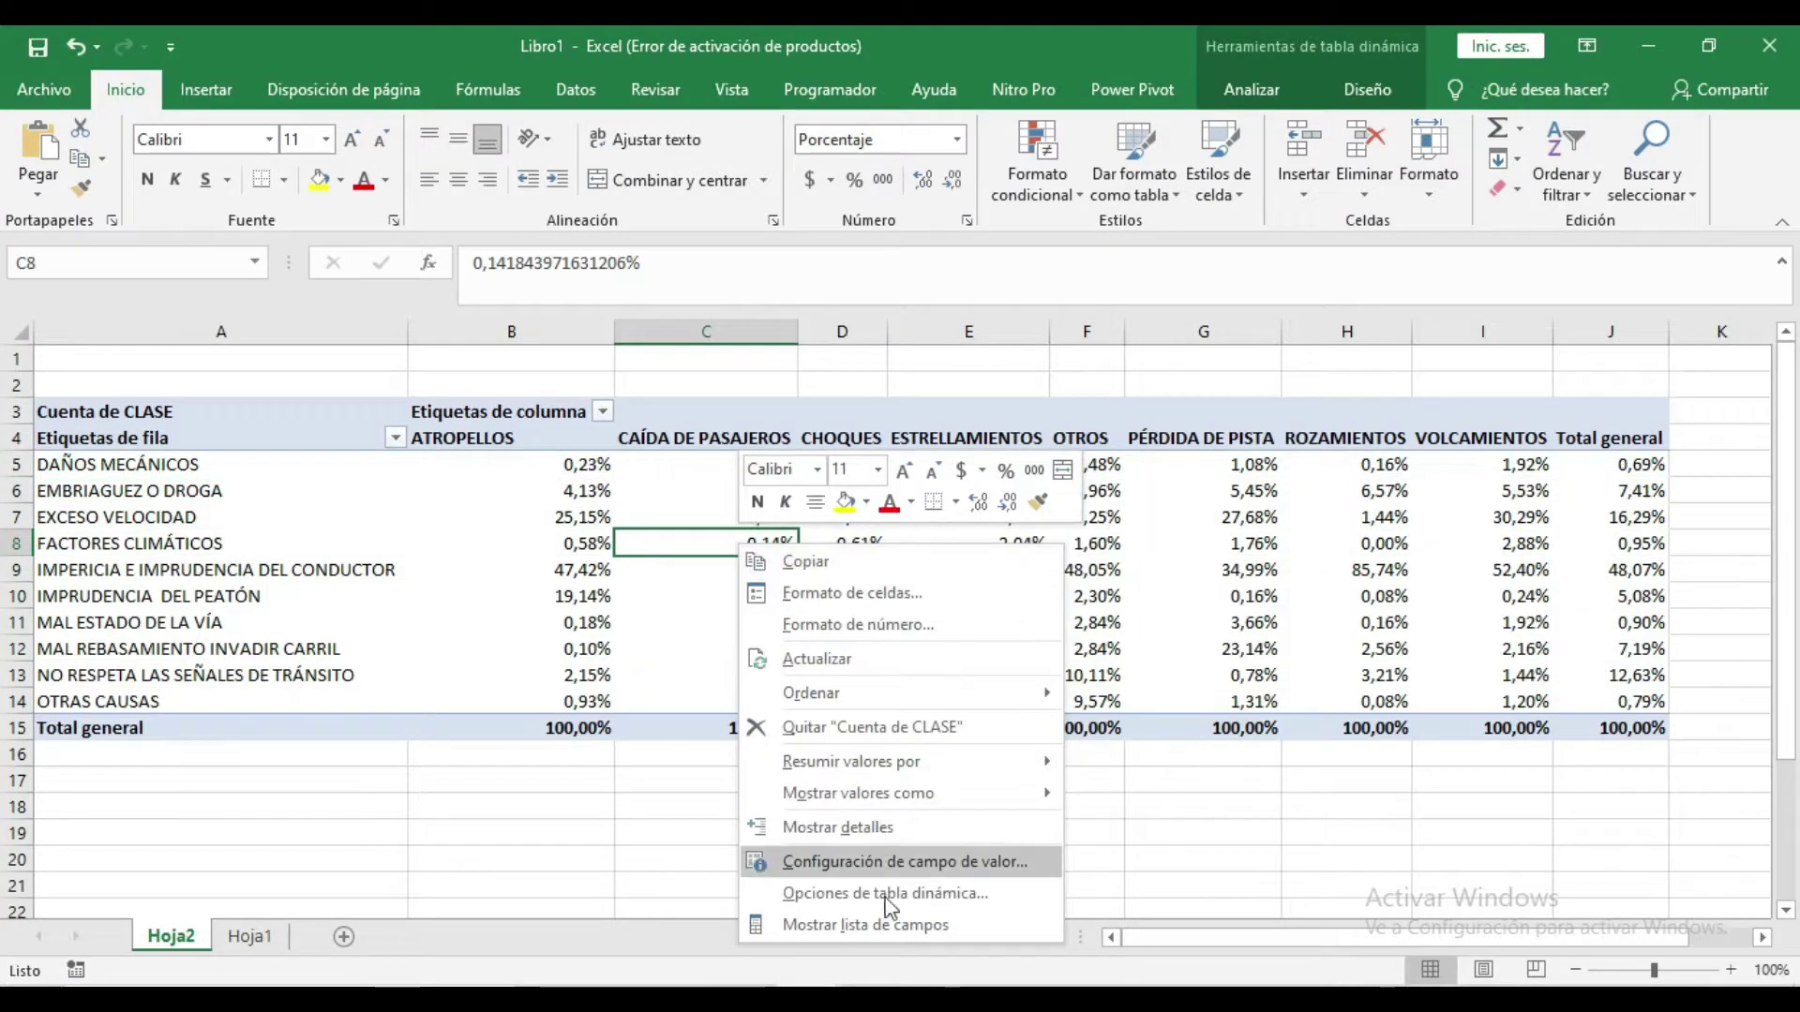
{"action": "left_click", "coordinate": [896, 928]}
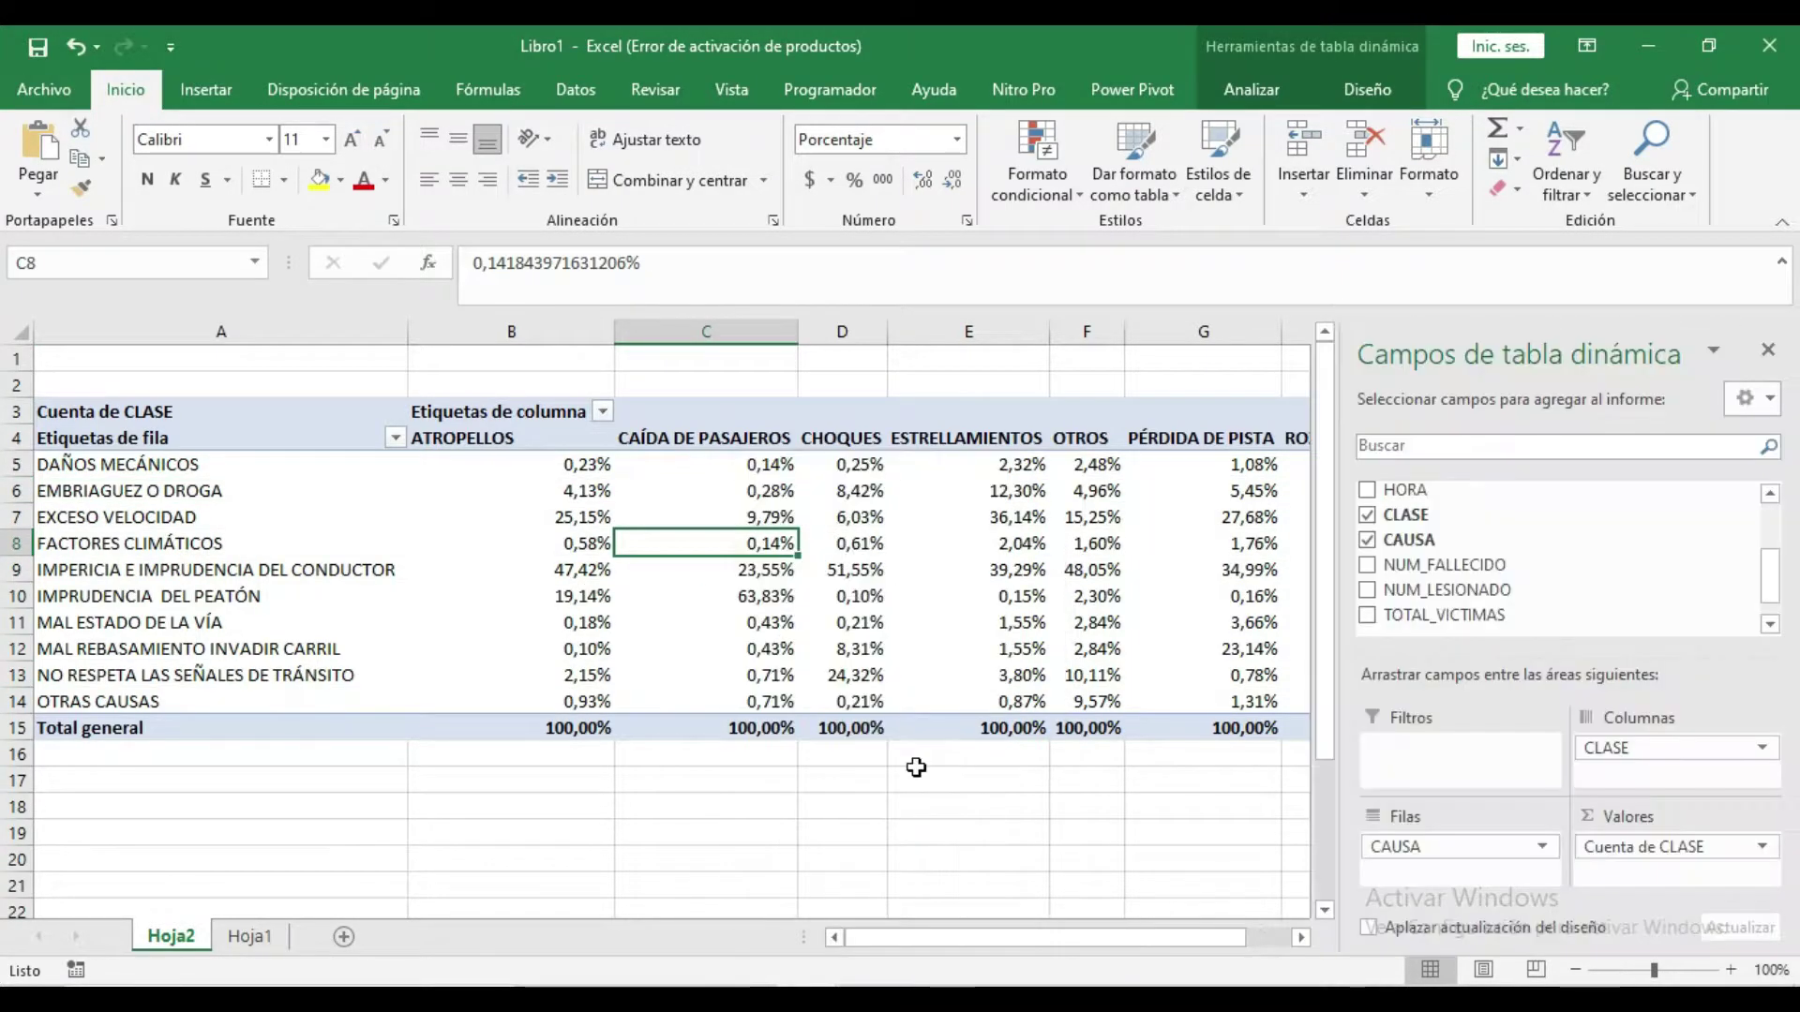
{"action": "left_click", "coordinate": [1719, 847]}
{"action": "left_click", "coordinate": [1728, 816]}
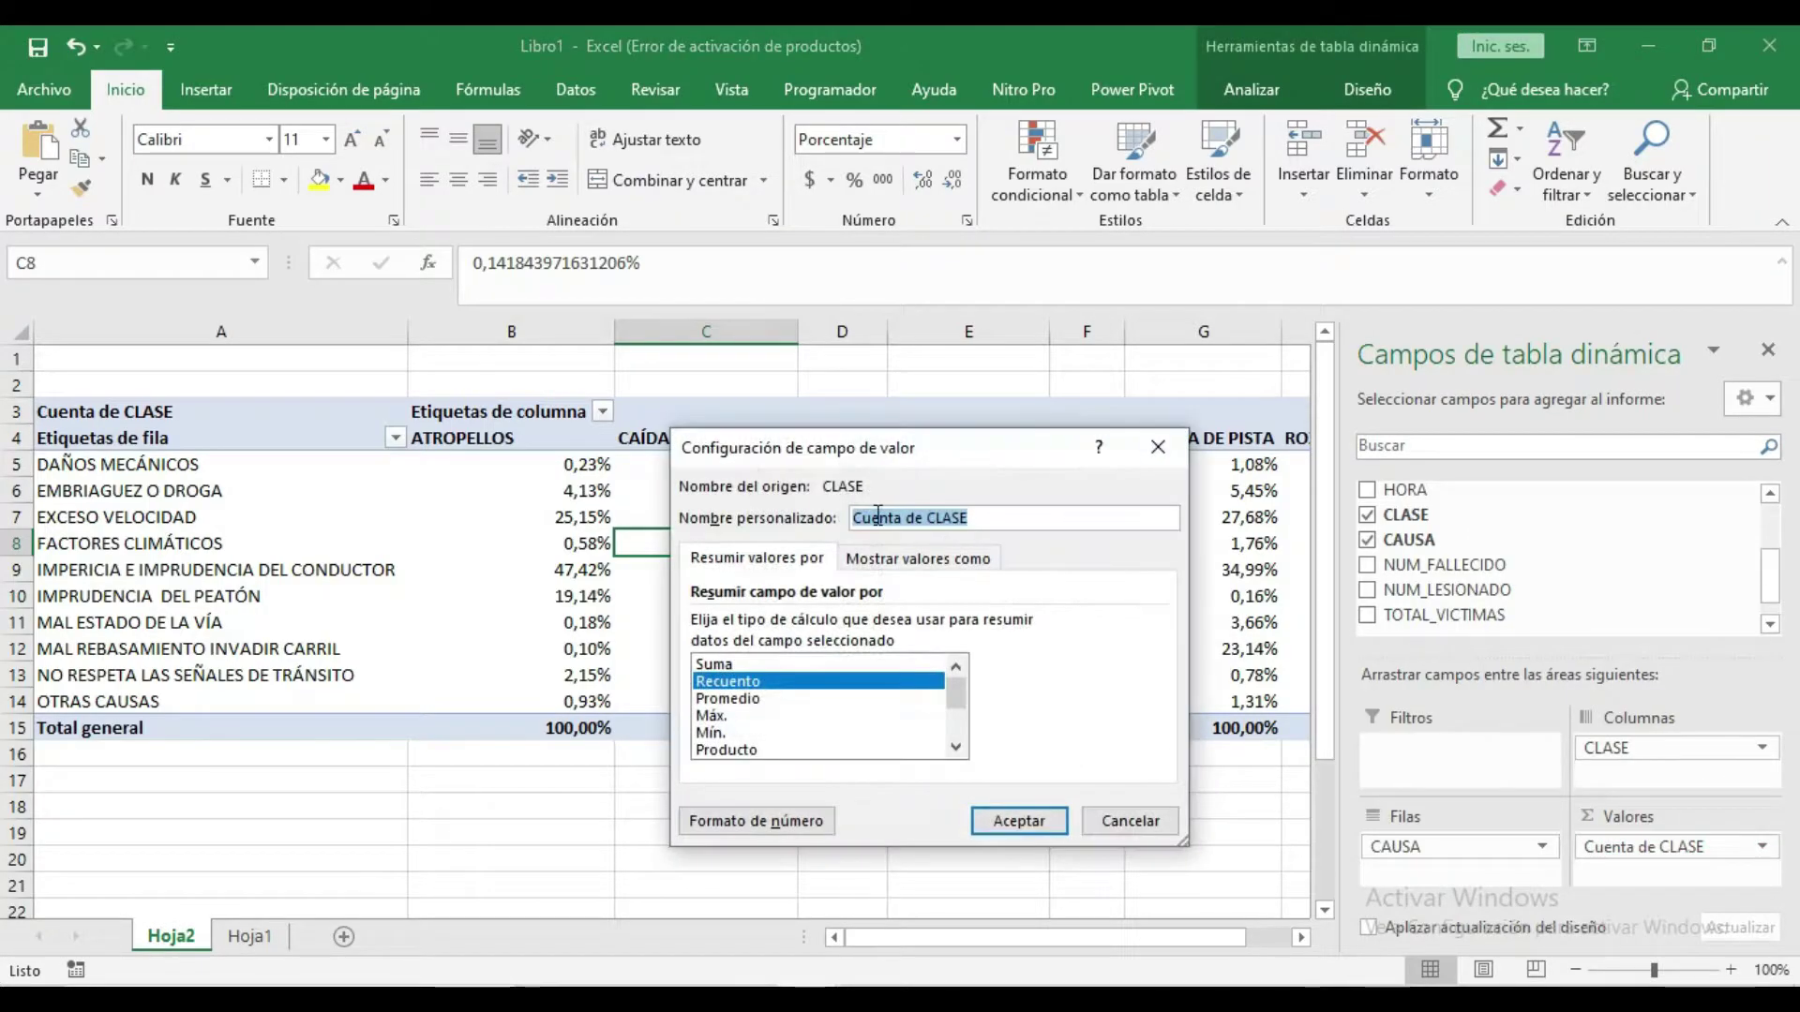
{"action": "left_click", "coordinate": [868, 563]}
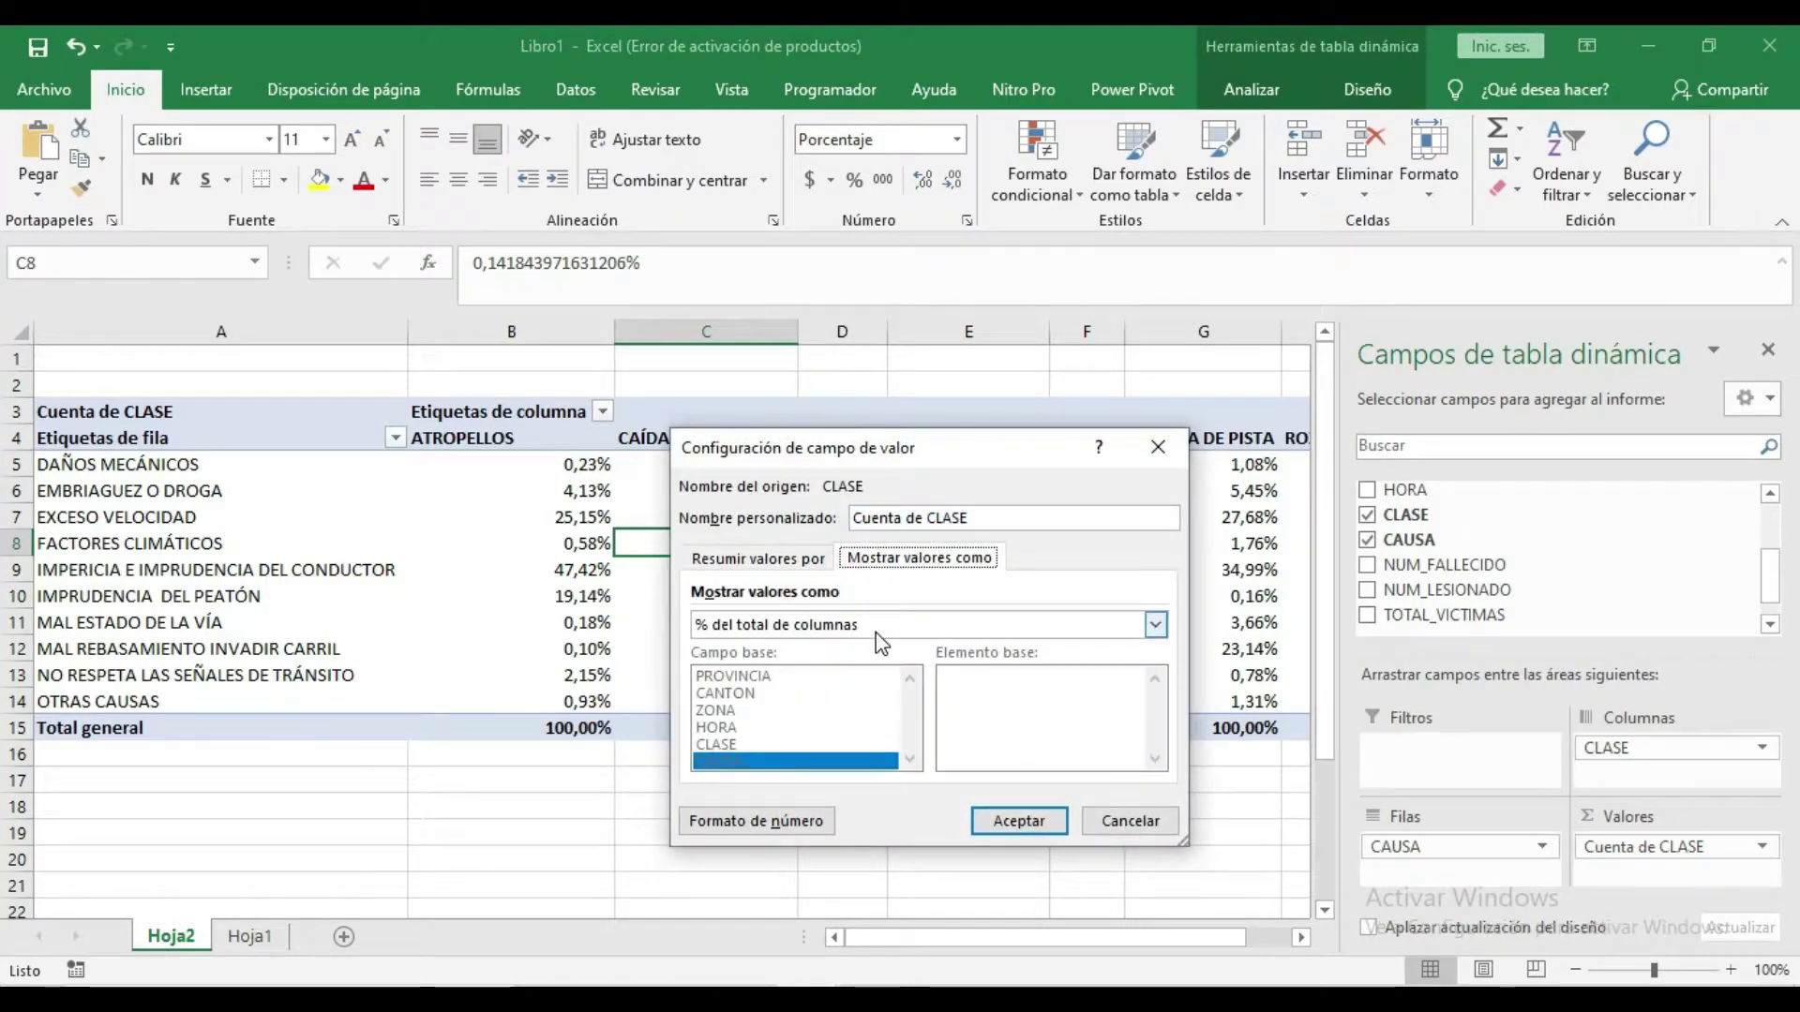
{"action": "left_click", "coordinate": [1155, 624]}
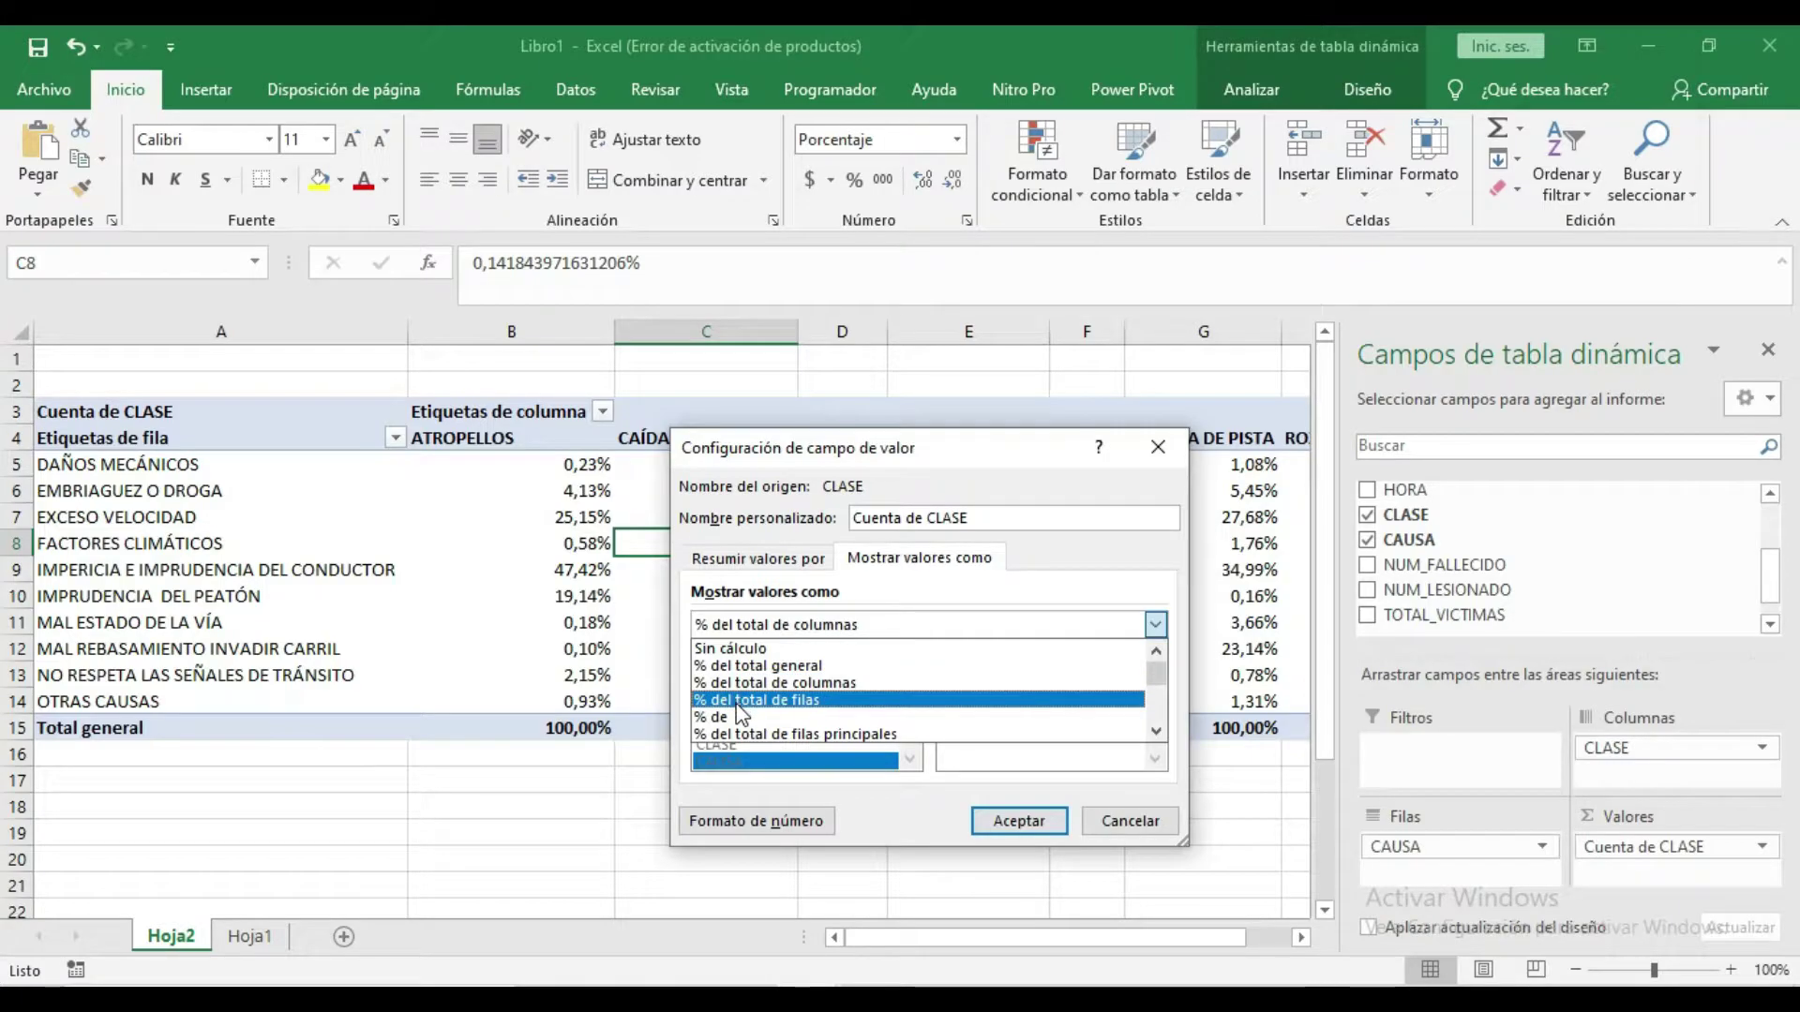
{"action": "left_click", "coordinate": [768, 701]}
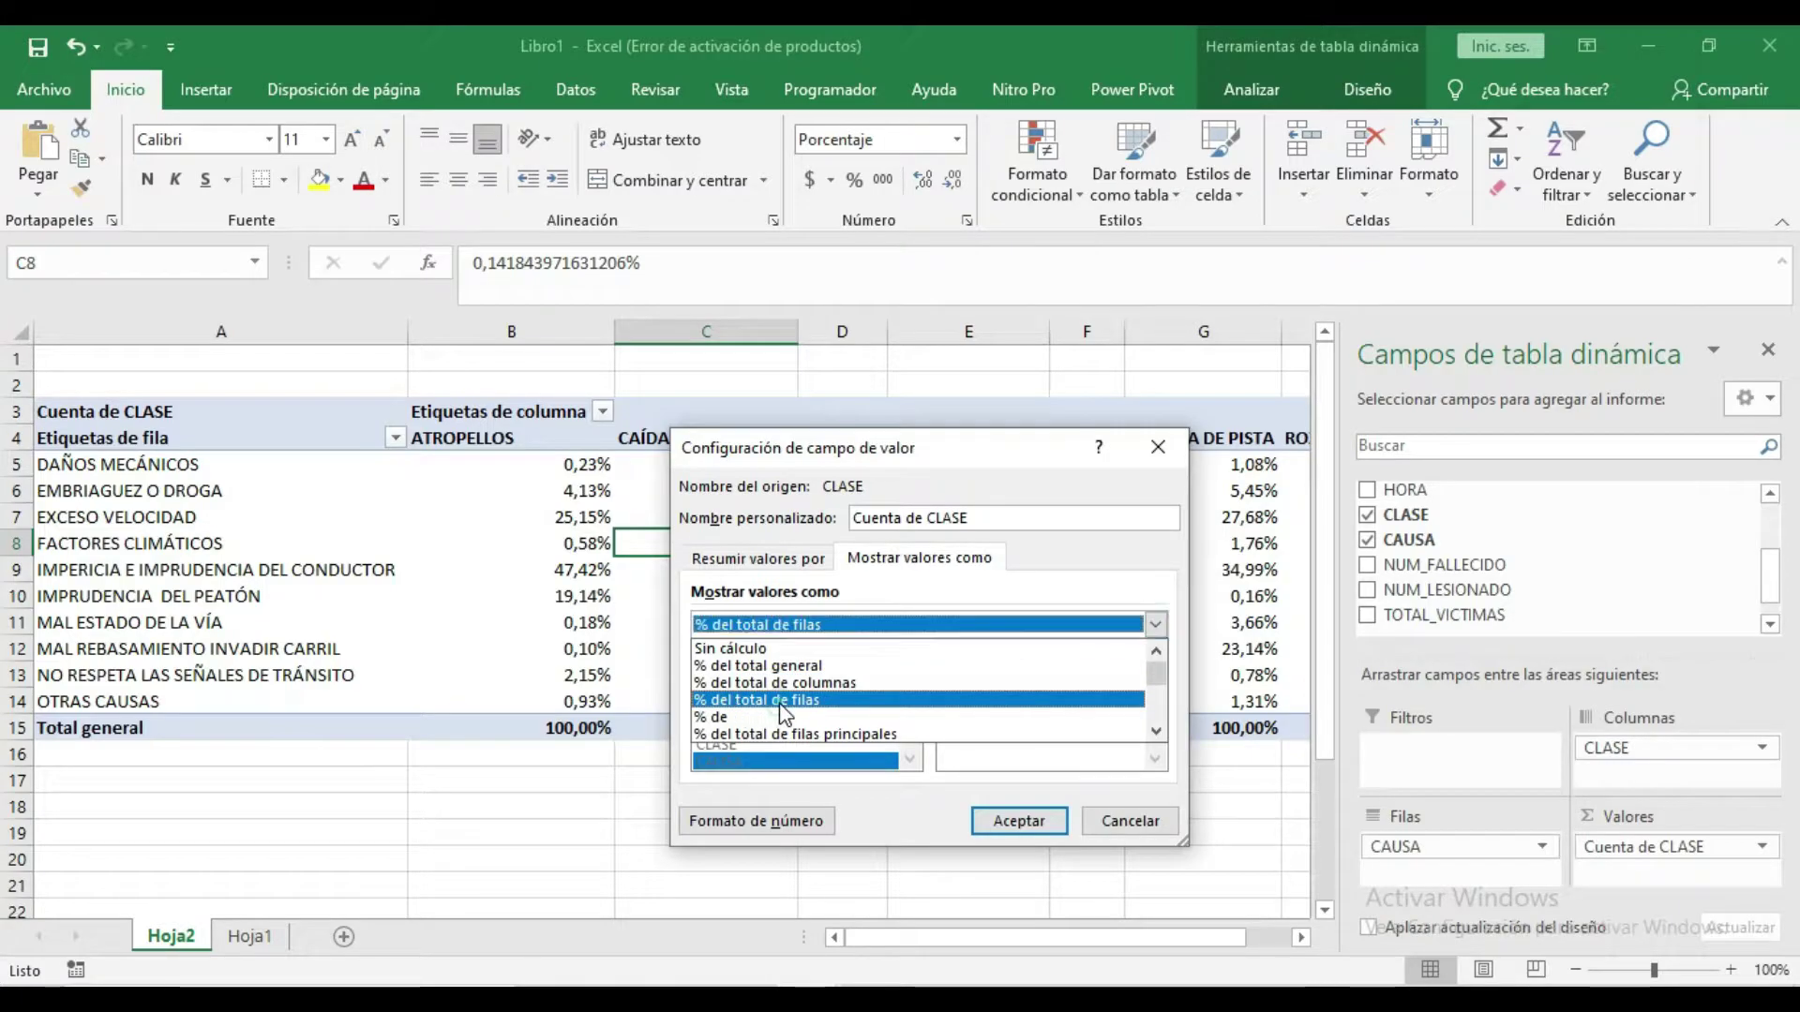
{"action": "left_click", "coordinate": [1017, 822]}
Step: Examine the row percentages across the pivot table and highlight the CHOQUES column
{"action": "left_click", "coordinate": [220, 464]}
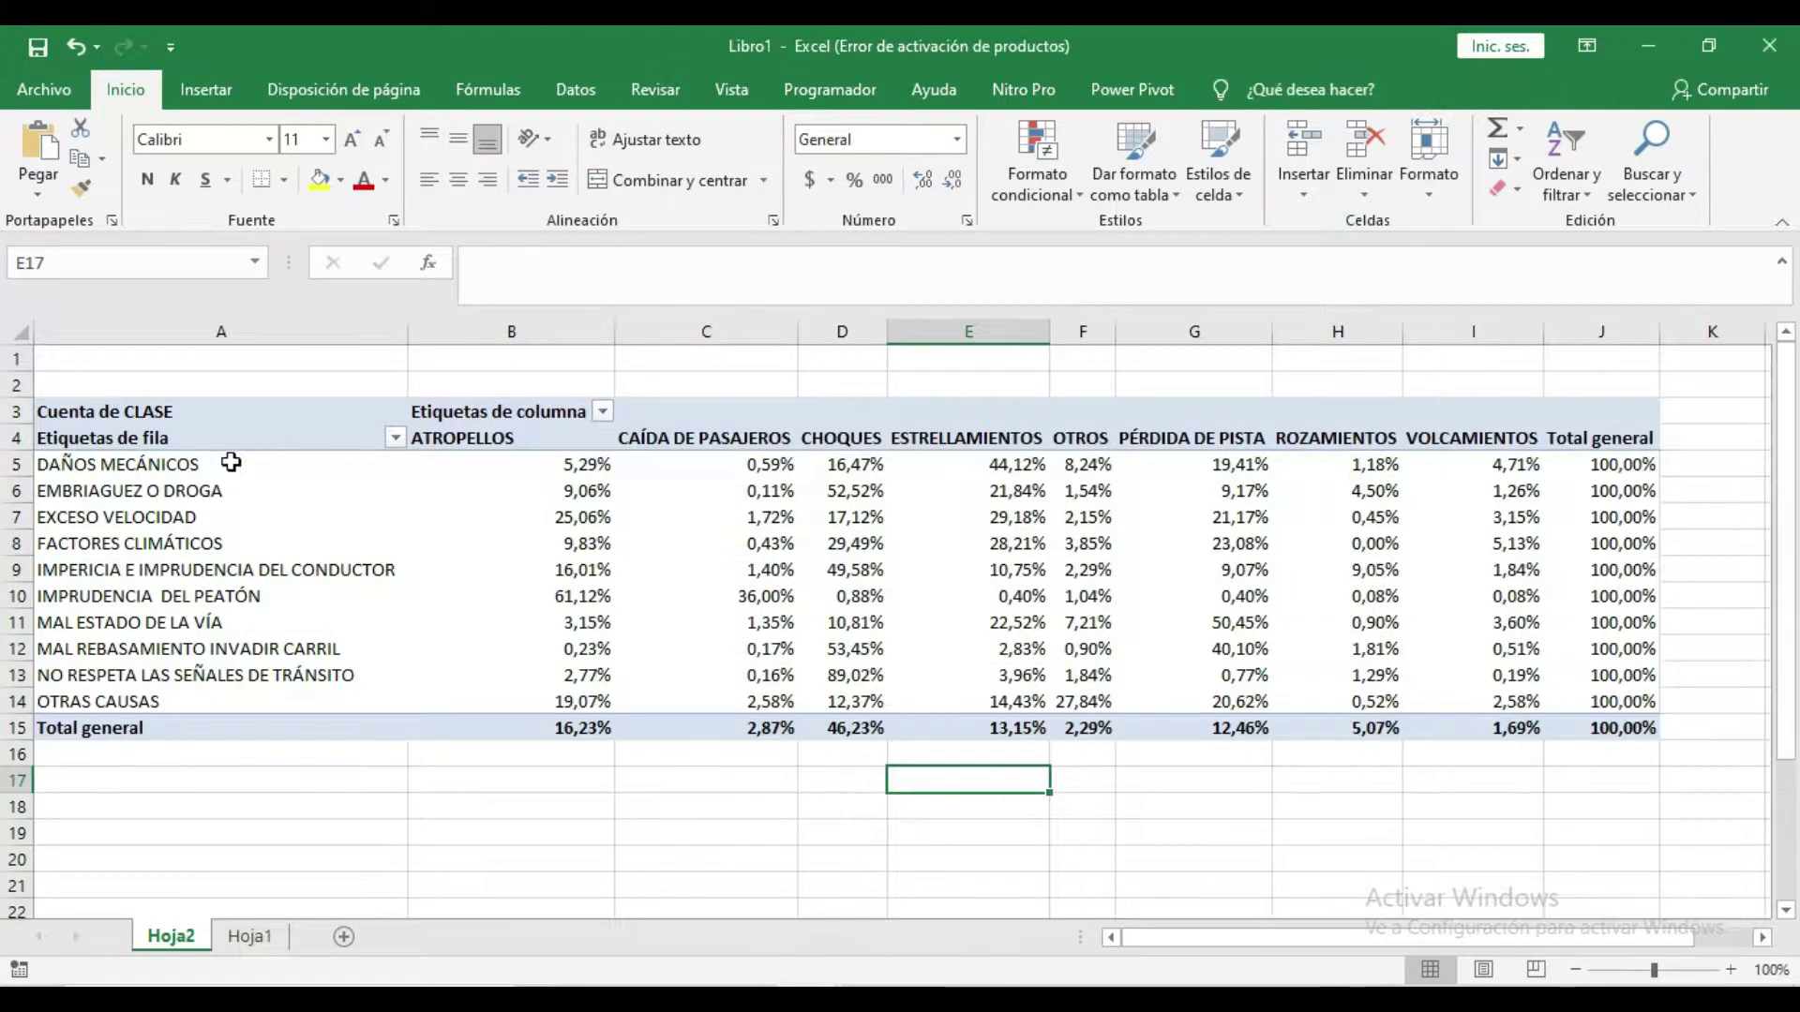
{"action": "left_click_drag", "start_coordinate": [537, 471], "coordinate": [1601, 657]}
{"action": "left_click", "coordinate": [910, 755]}
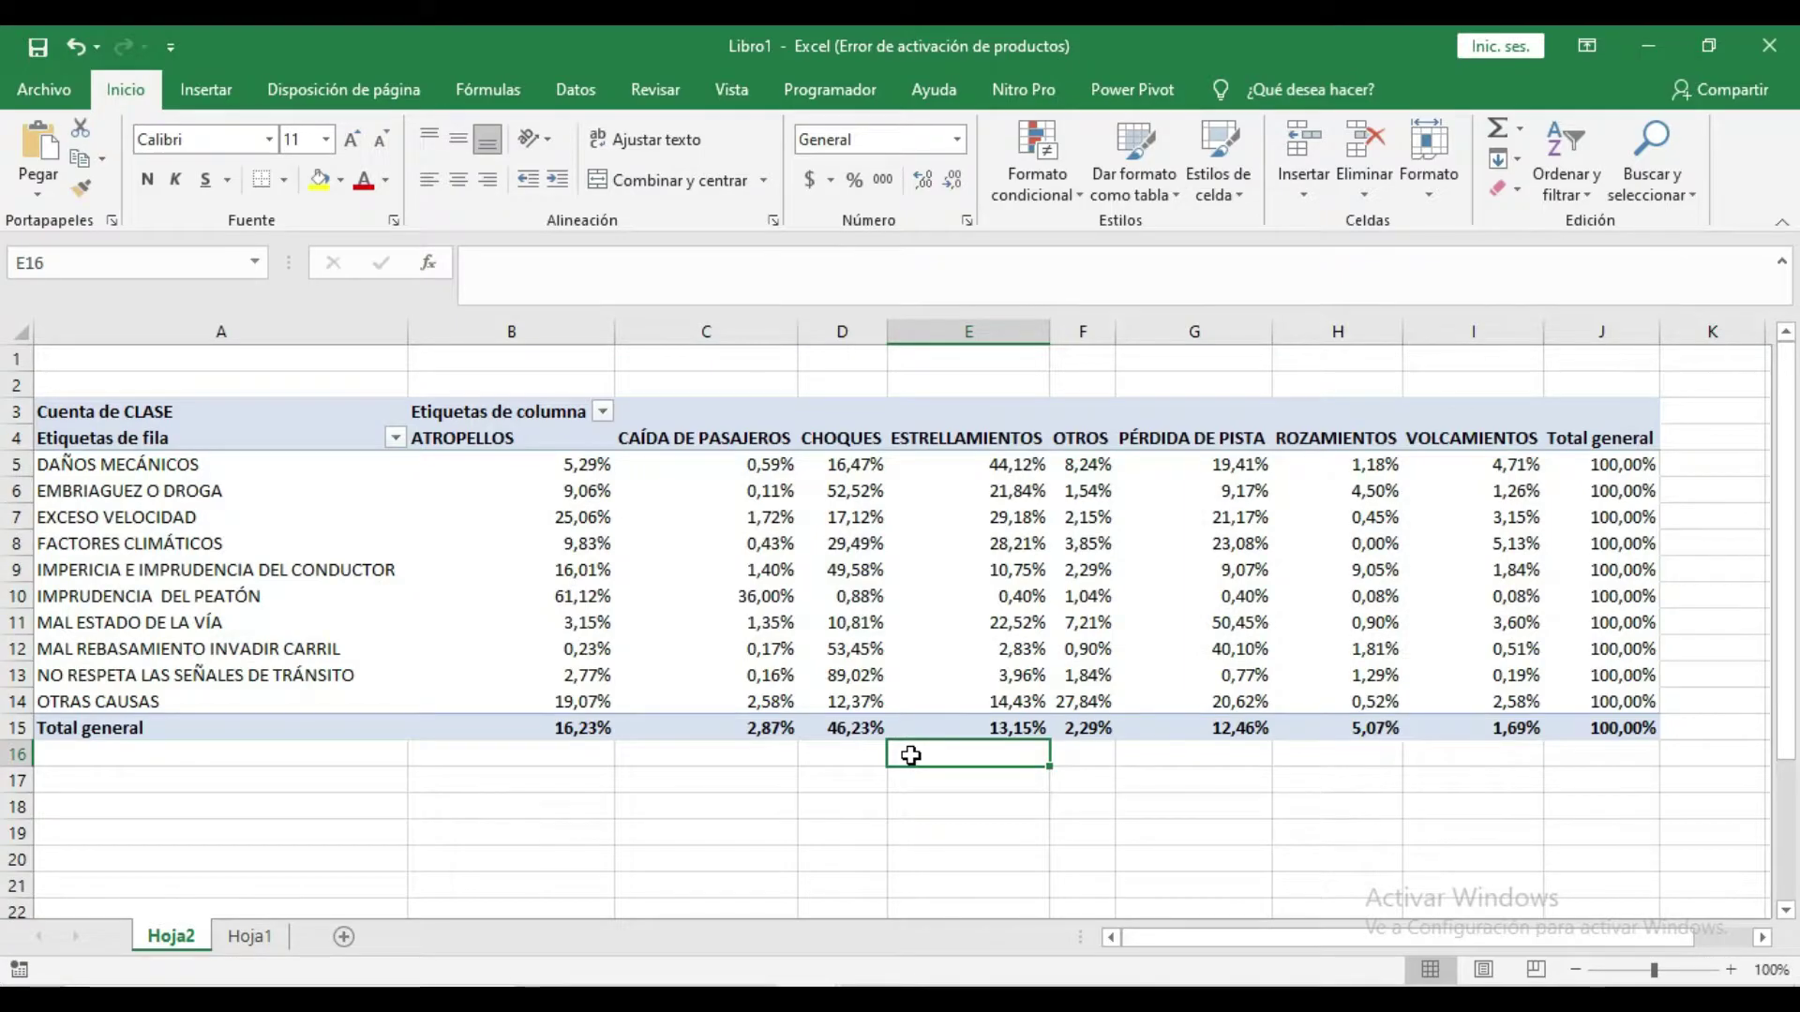
{"action": "left_click", "coordinate": [839, 421]}
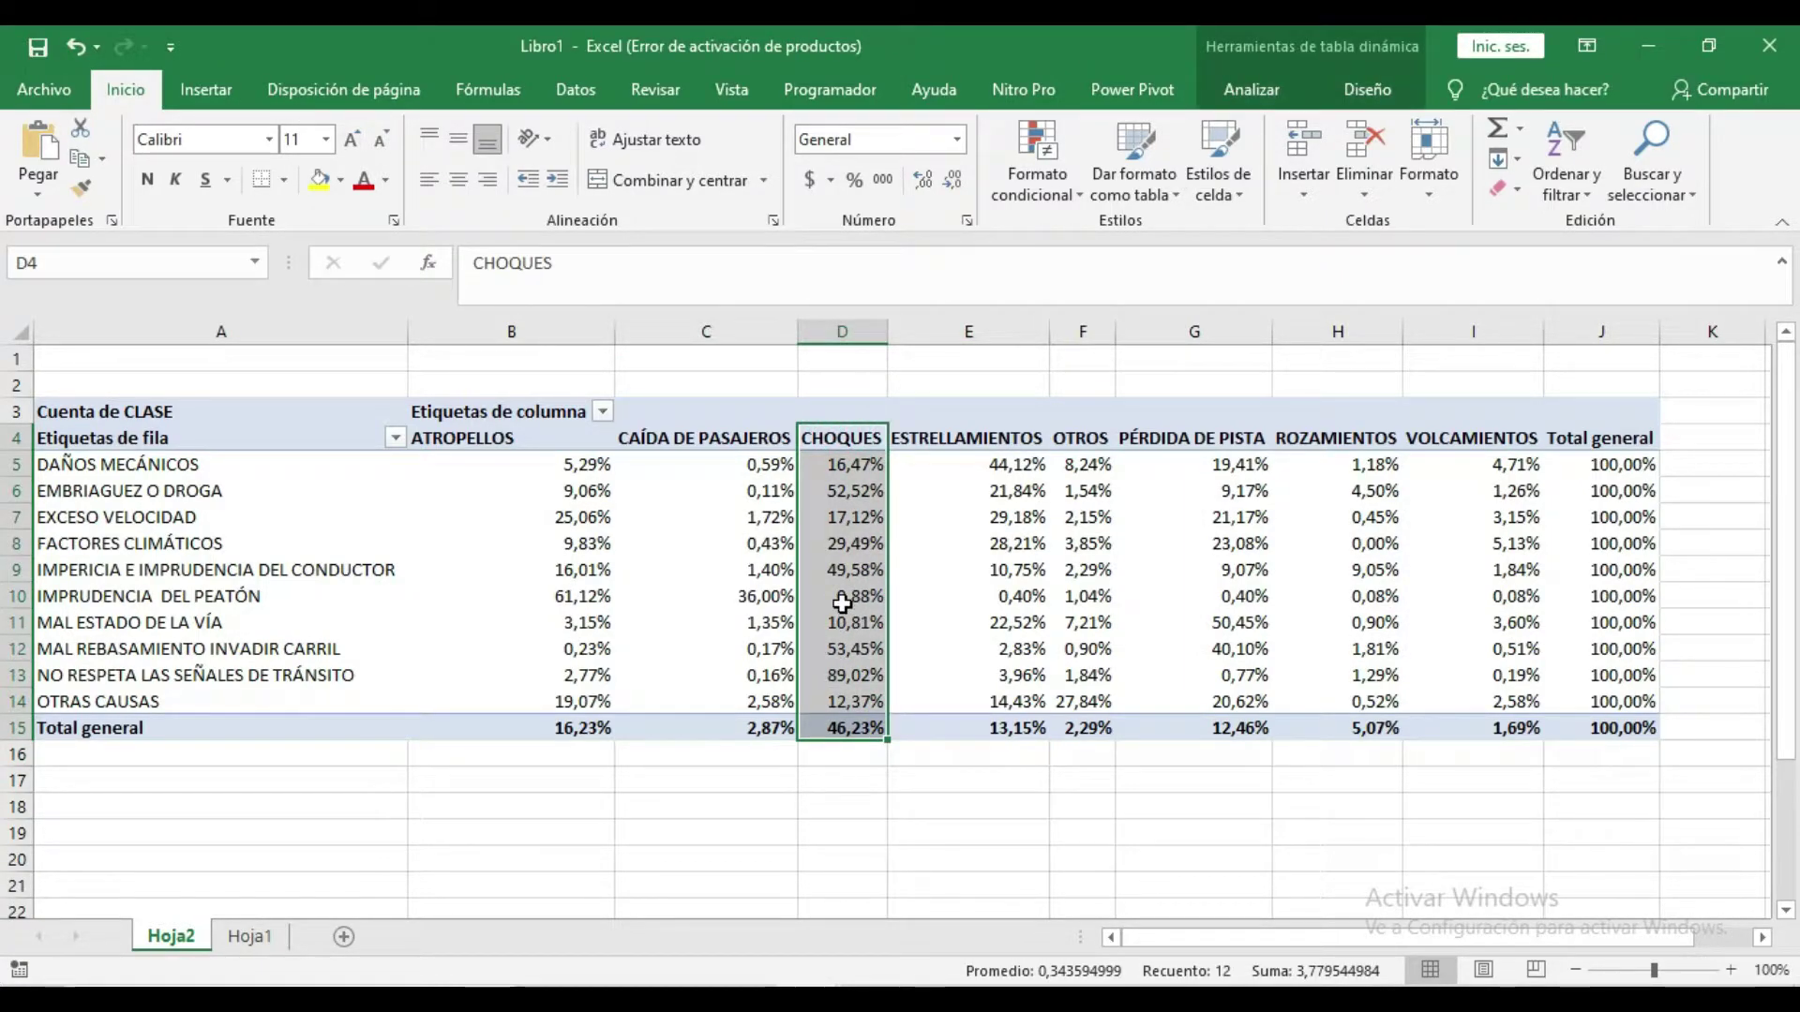
Step: Bring back the field list and configure the Cuenta de CLASE value field to show values as Sin cálculo
{"action": "mouse_move", "coordinate": [841, 602]}
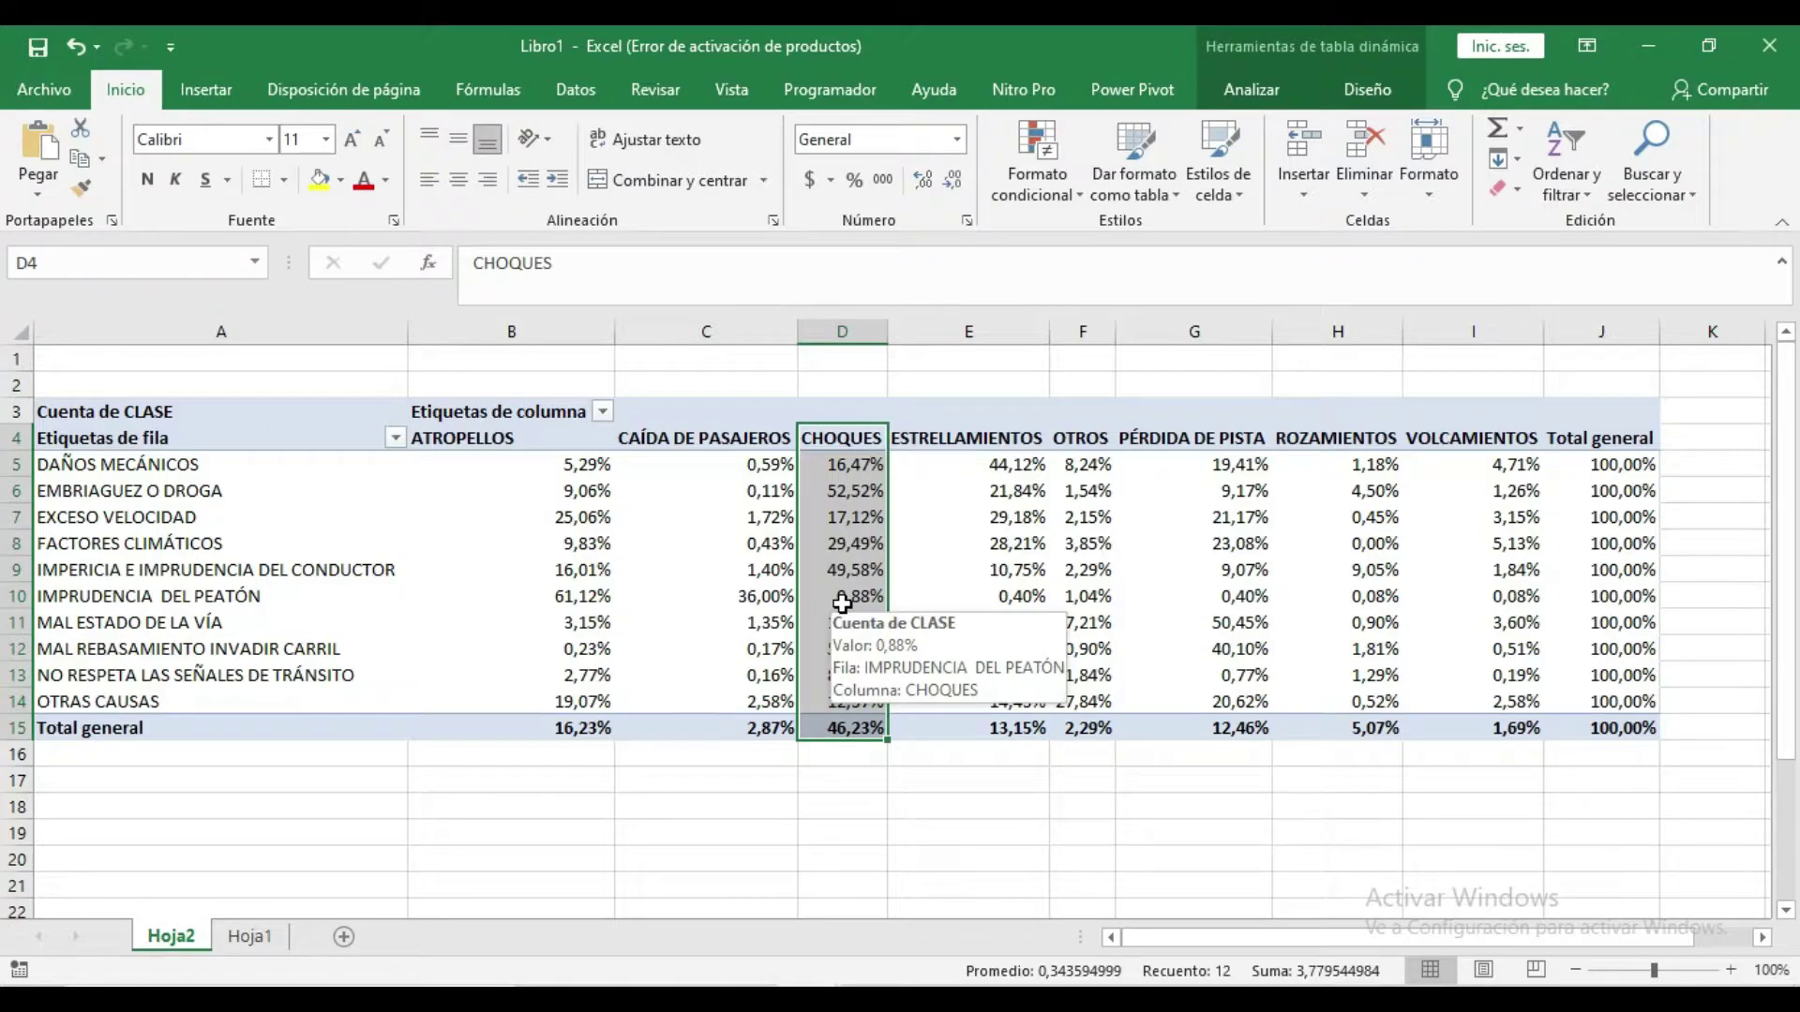
{"action": "left_click", "coordinate": [843, 779]}
{"action": "right_click", "coordinate": [832, 649]}
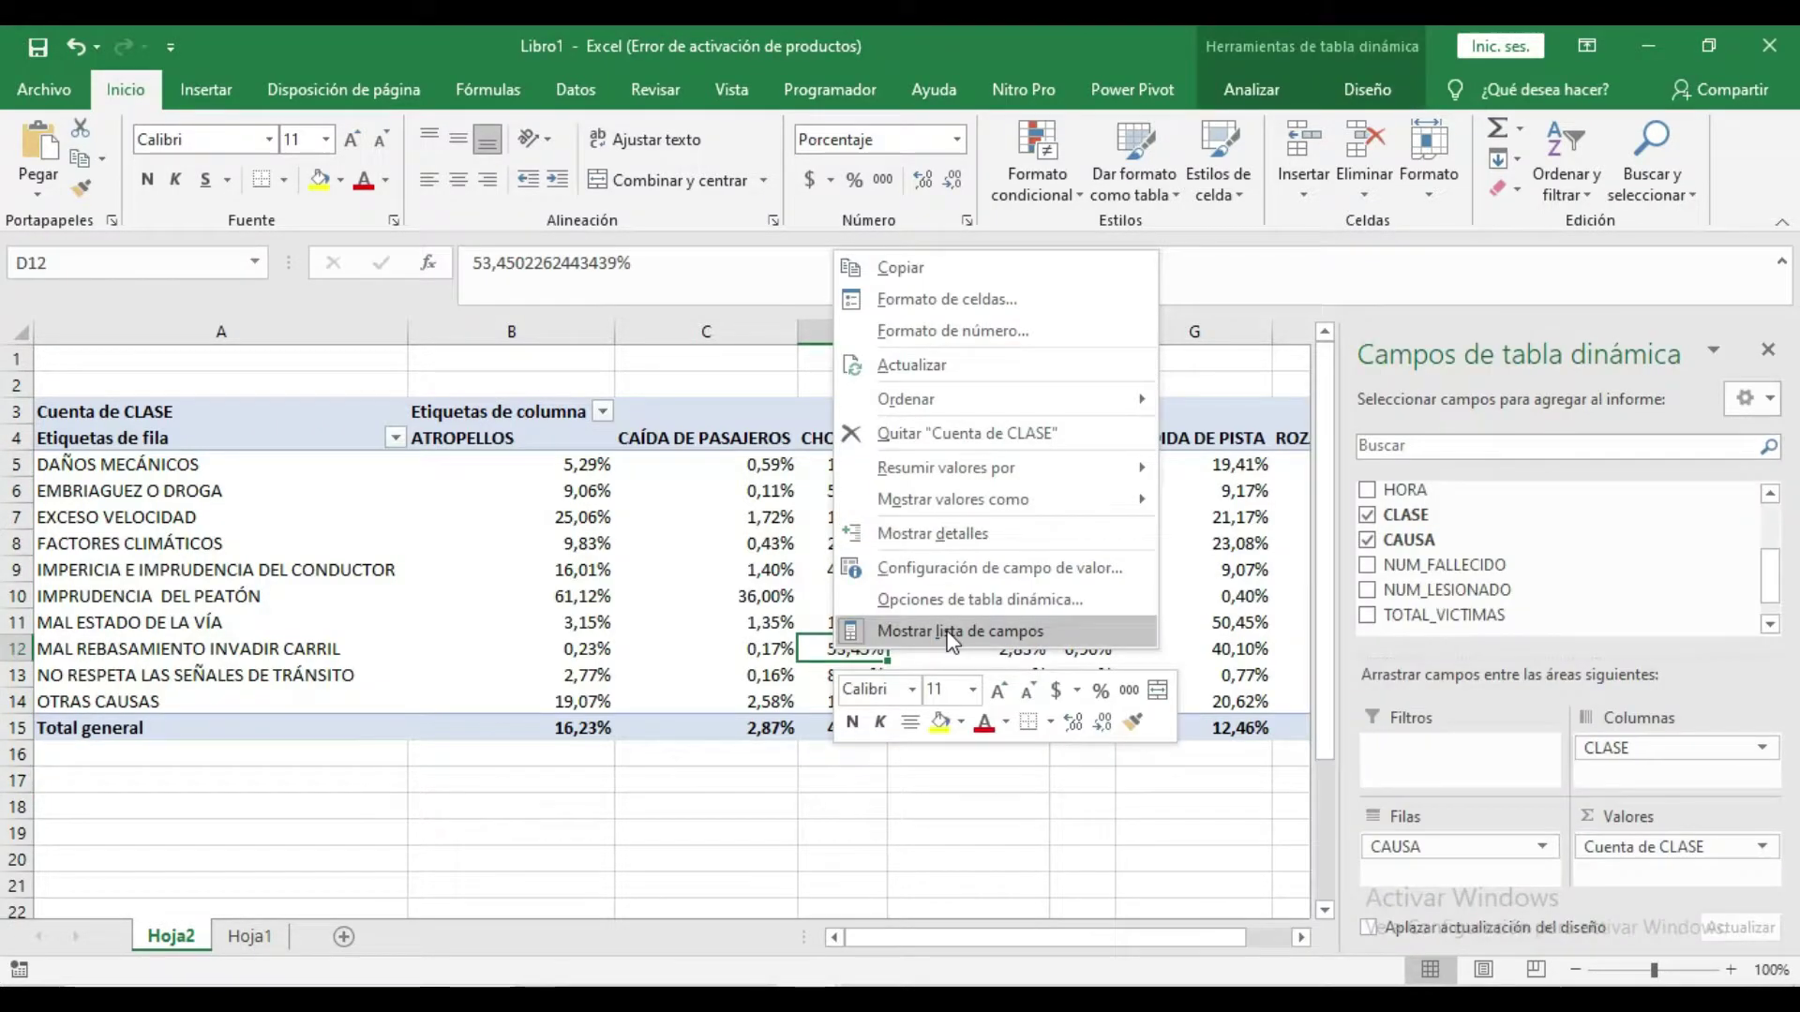
{"action": "left_click", "coordinate": [1761, 848]}
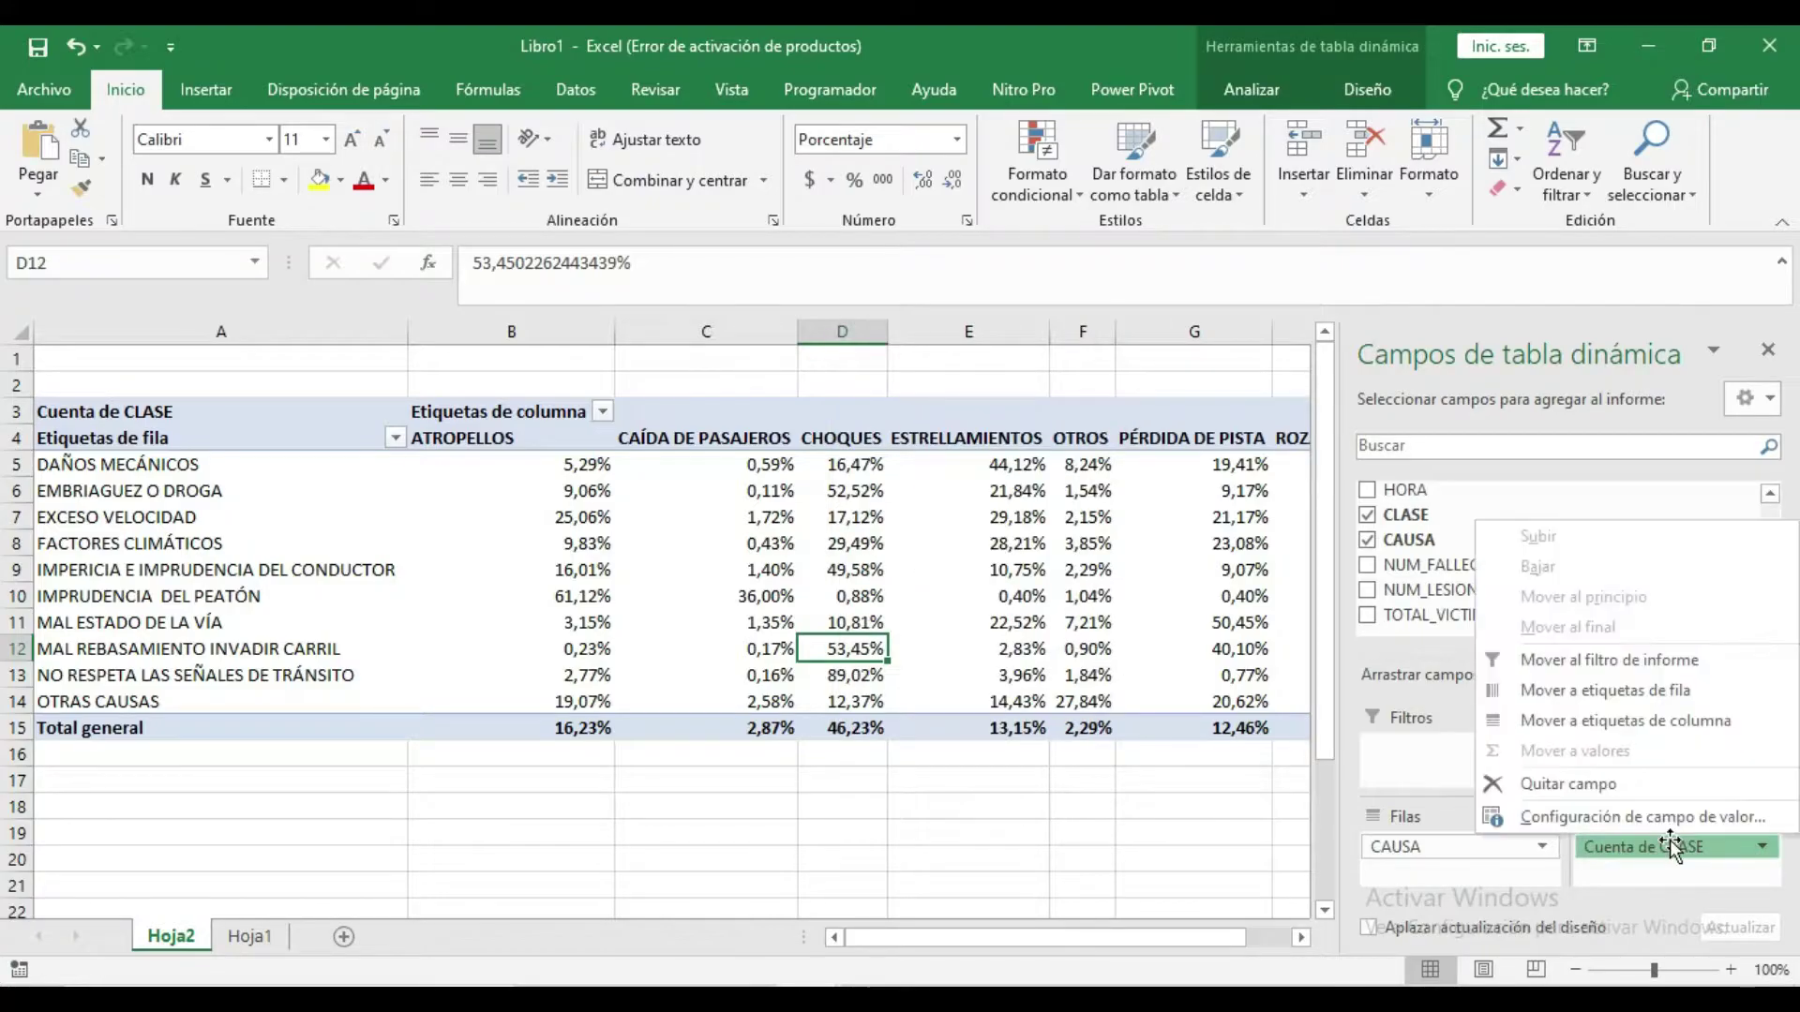
{"action": "left_click", "coordinate": [1640, 817]}
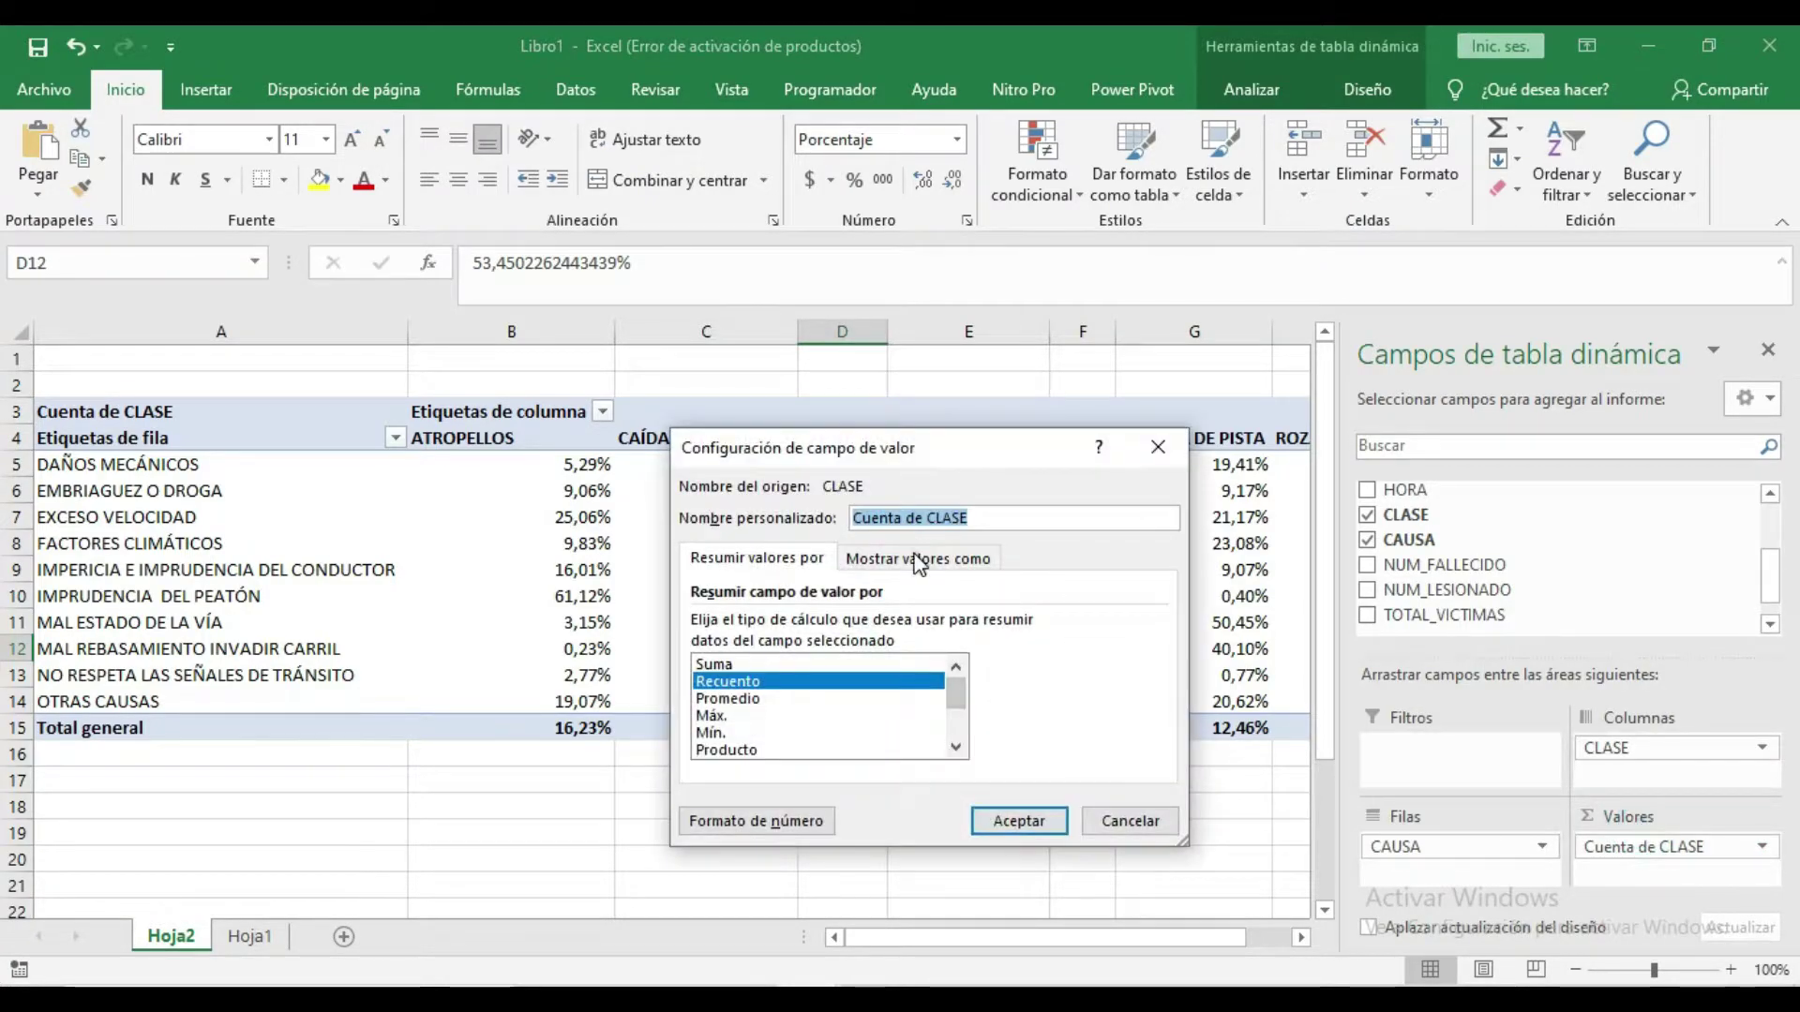
{"action": "left_click", "coordinate": [923, 559]}
{"action": "left_click", "coordinate": [863, 634]}
{"action": "left_click", "coordinate": [815, 649]}
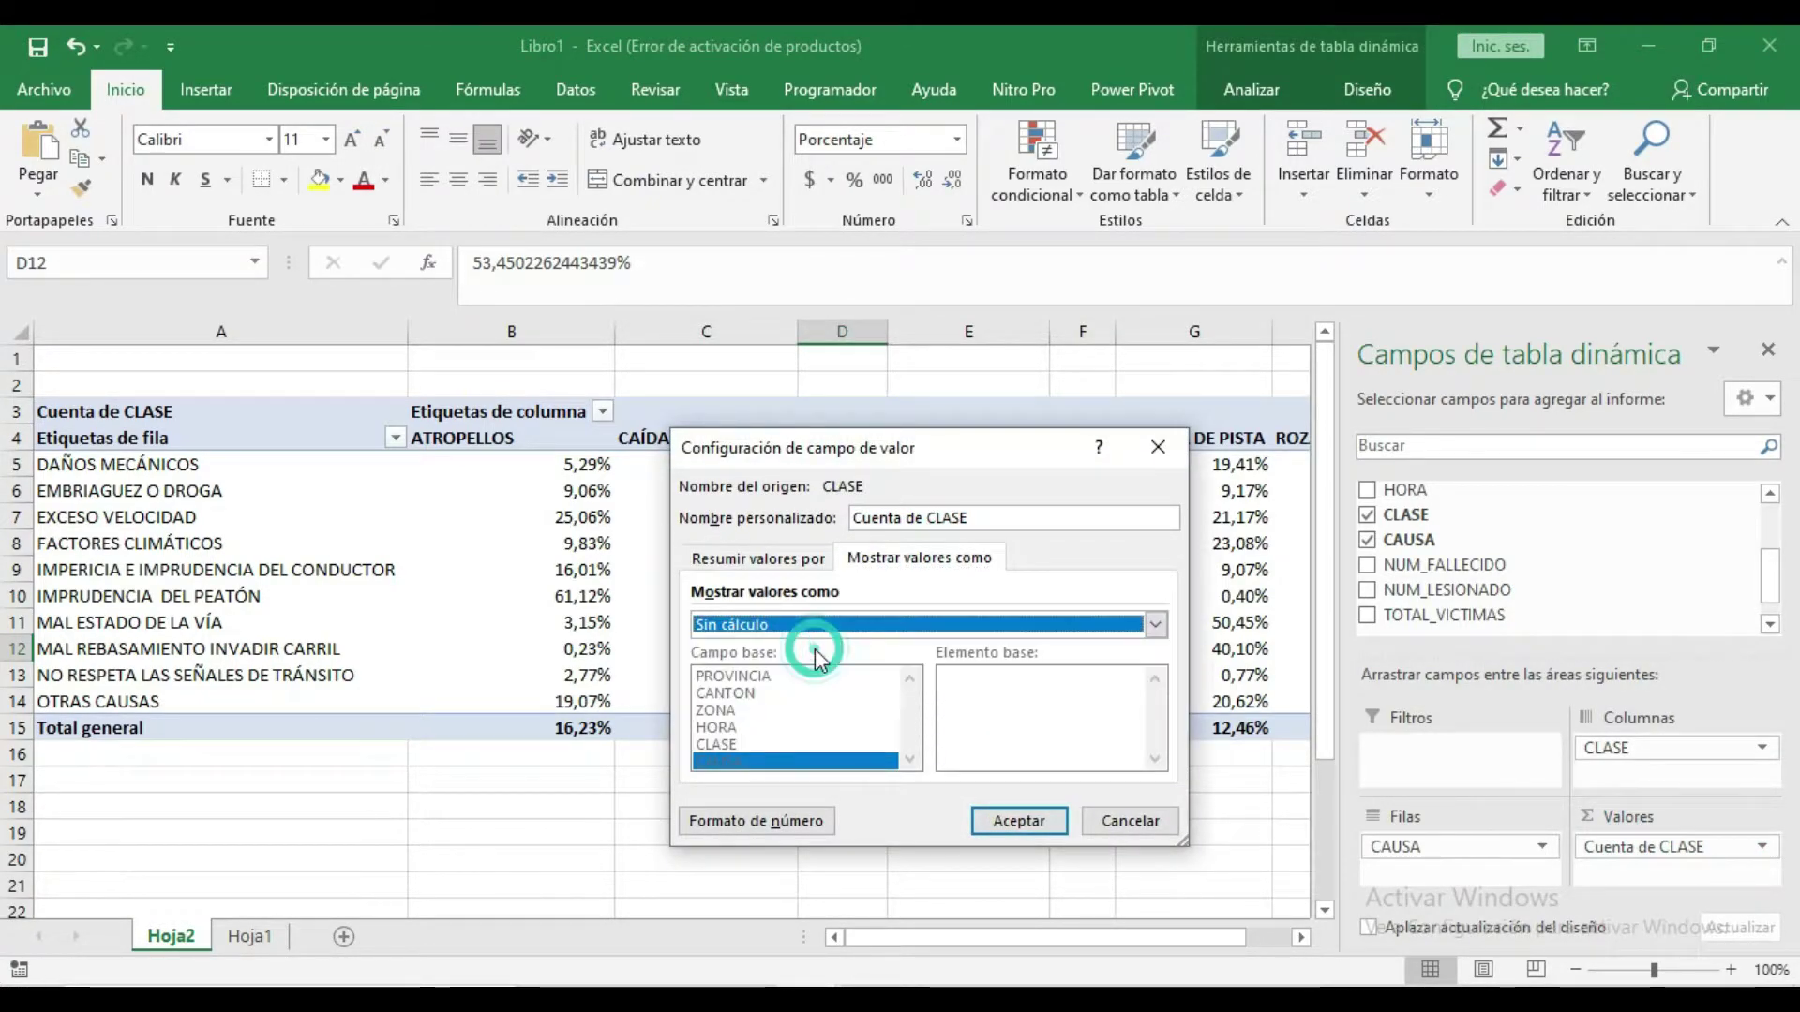
{"action": "left_click", "coordinate": [1019, 820]}
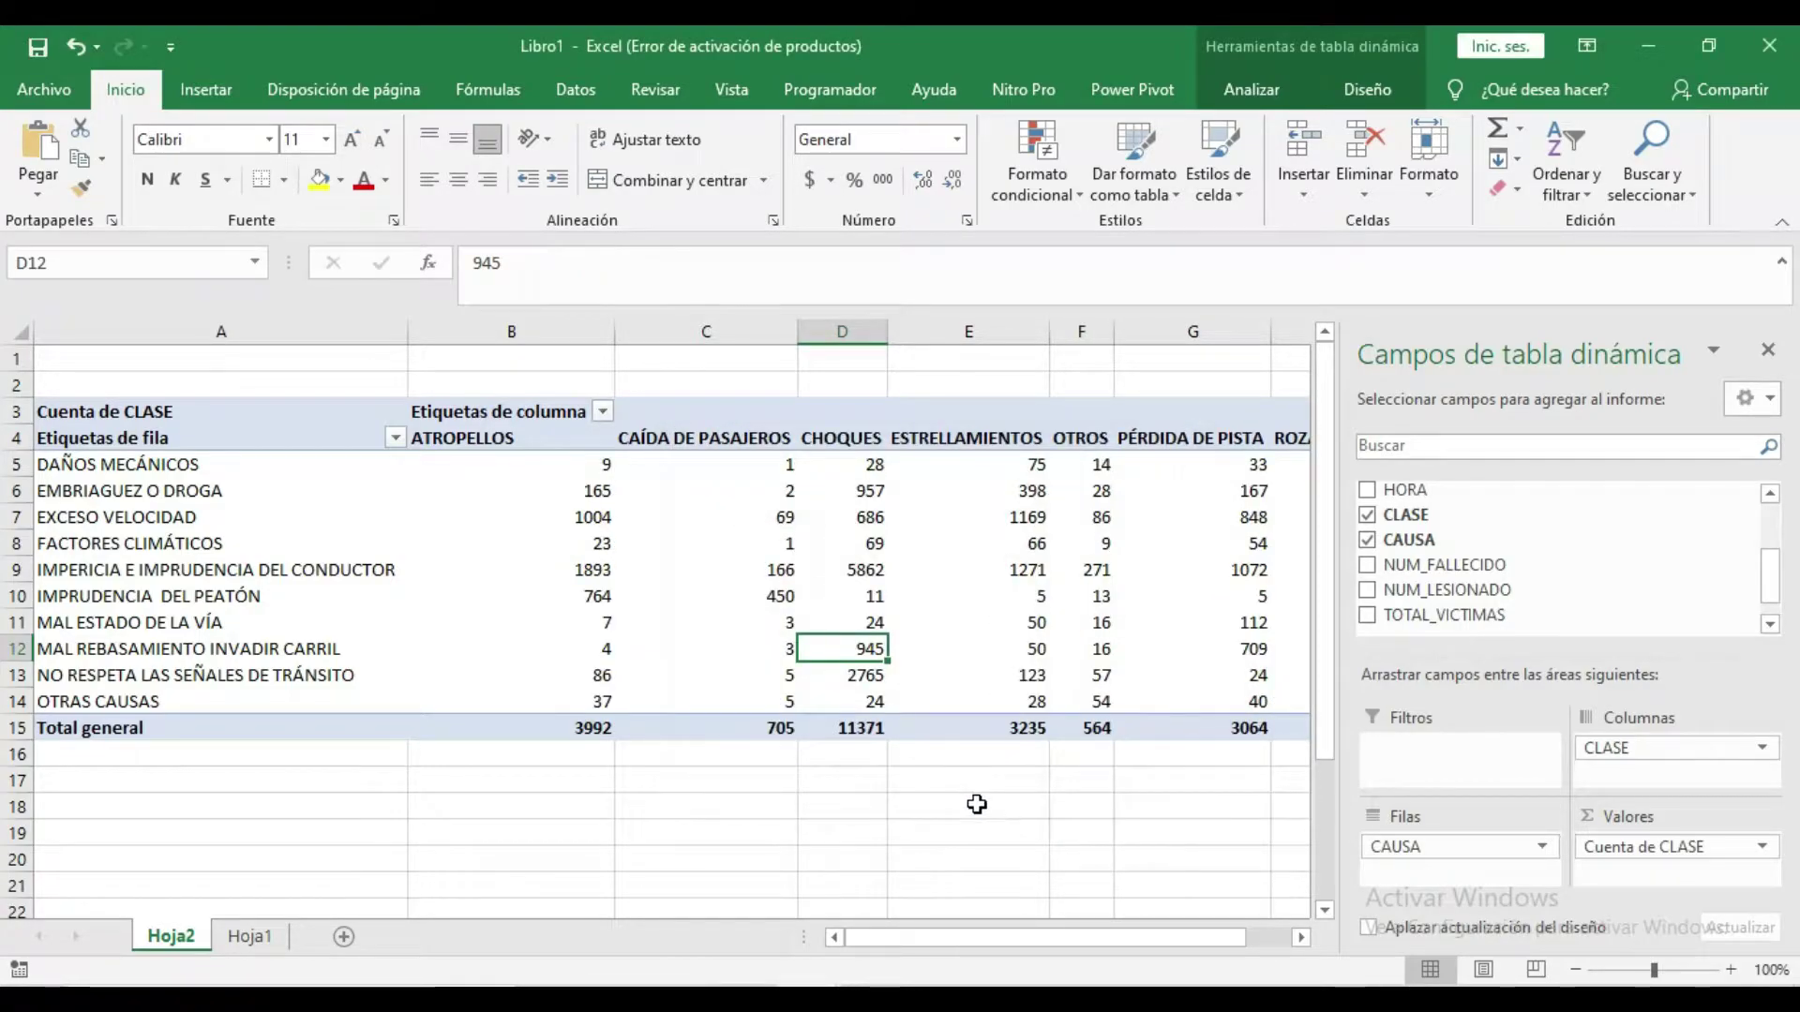
{"action": "left_click", "coordinate": [976, 805]}
{"action": "left_click", "coordinate": [269, 825]}
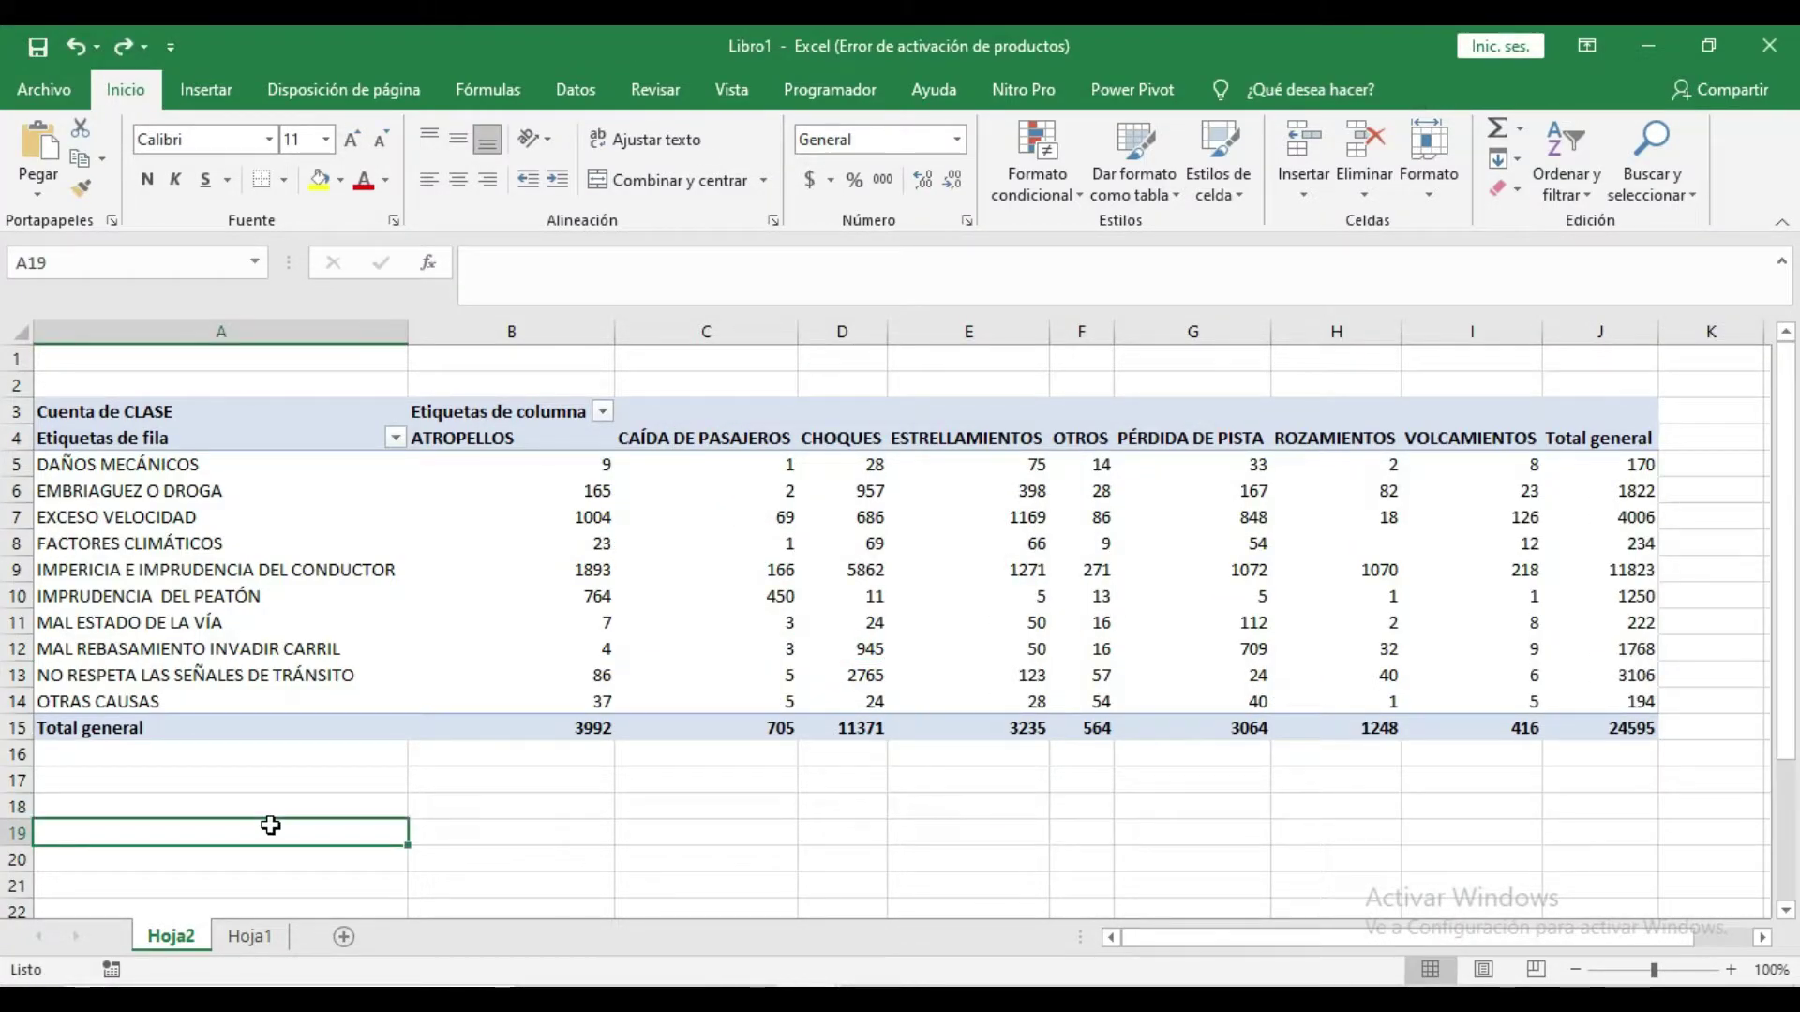
Step: Create a second pivot table from the Hoja1 data range $A$1:$K$24596, placed on the existing sheet at Hoja2!$A$20
{"action": "left_click", "coordinate": [250, 936]}
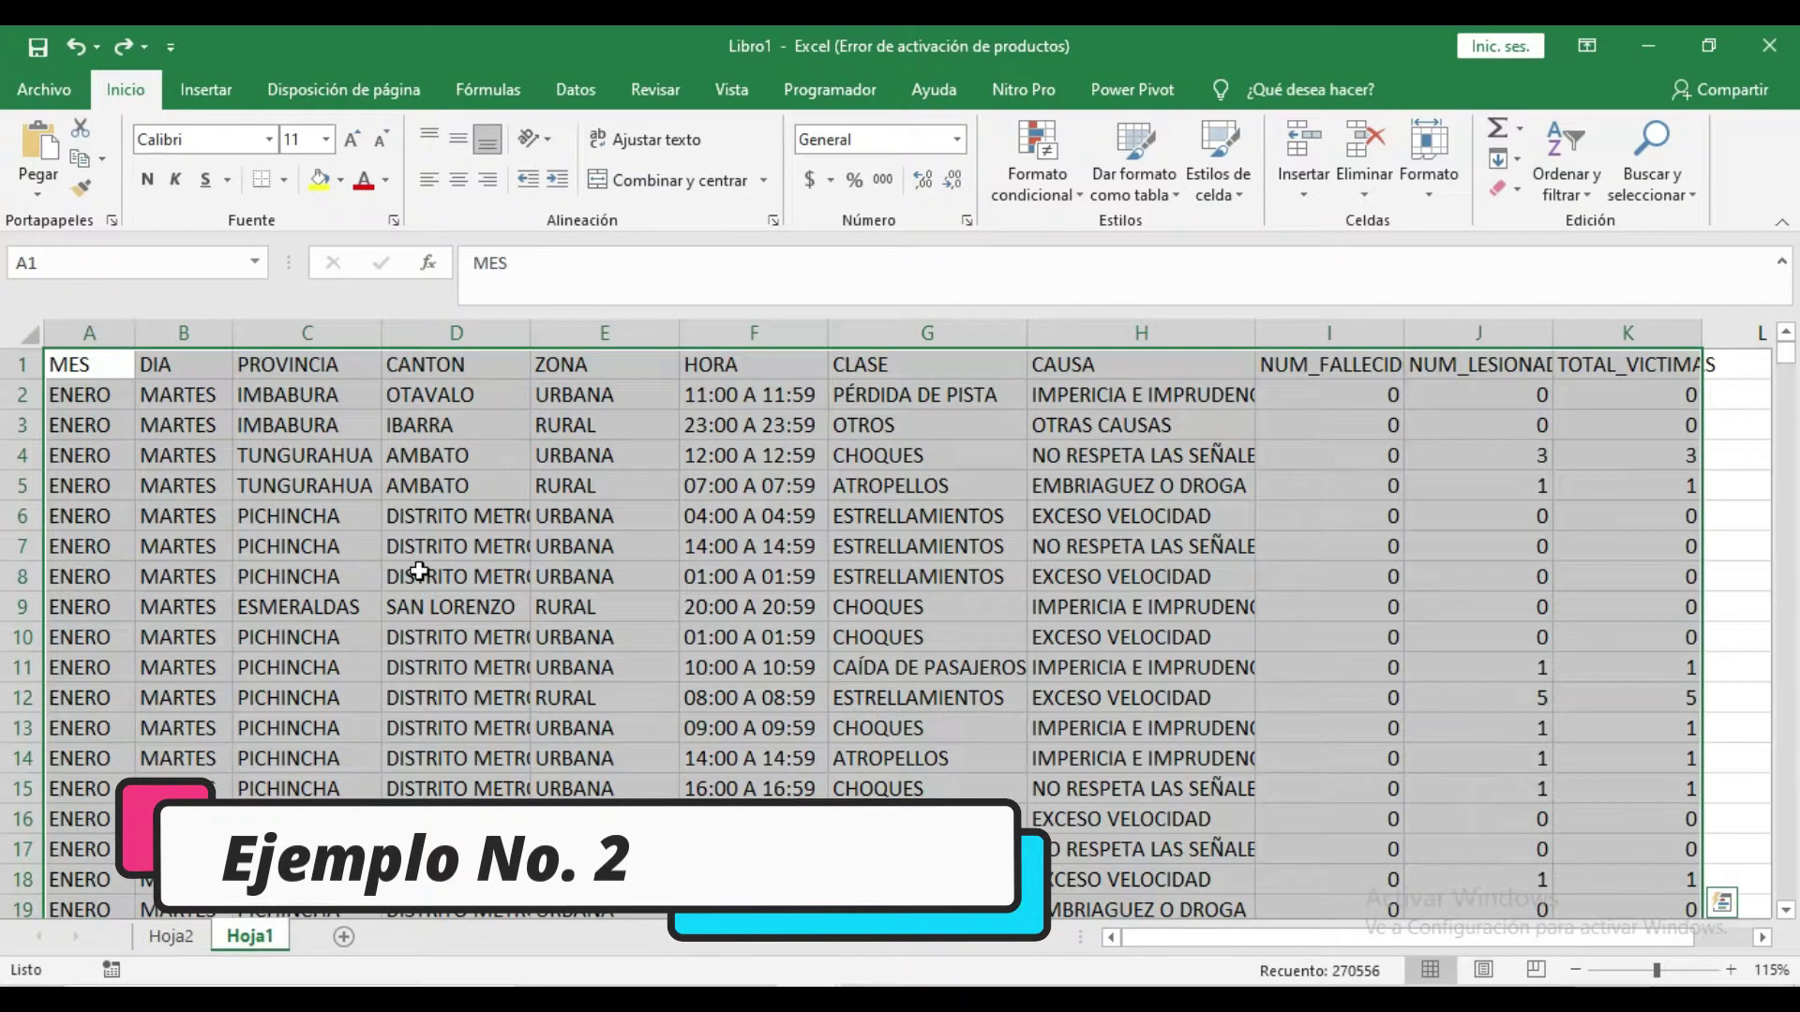
{"action": "left_click", "coordinate": [207, 90]}
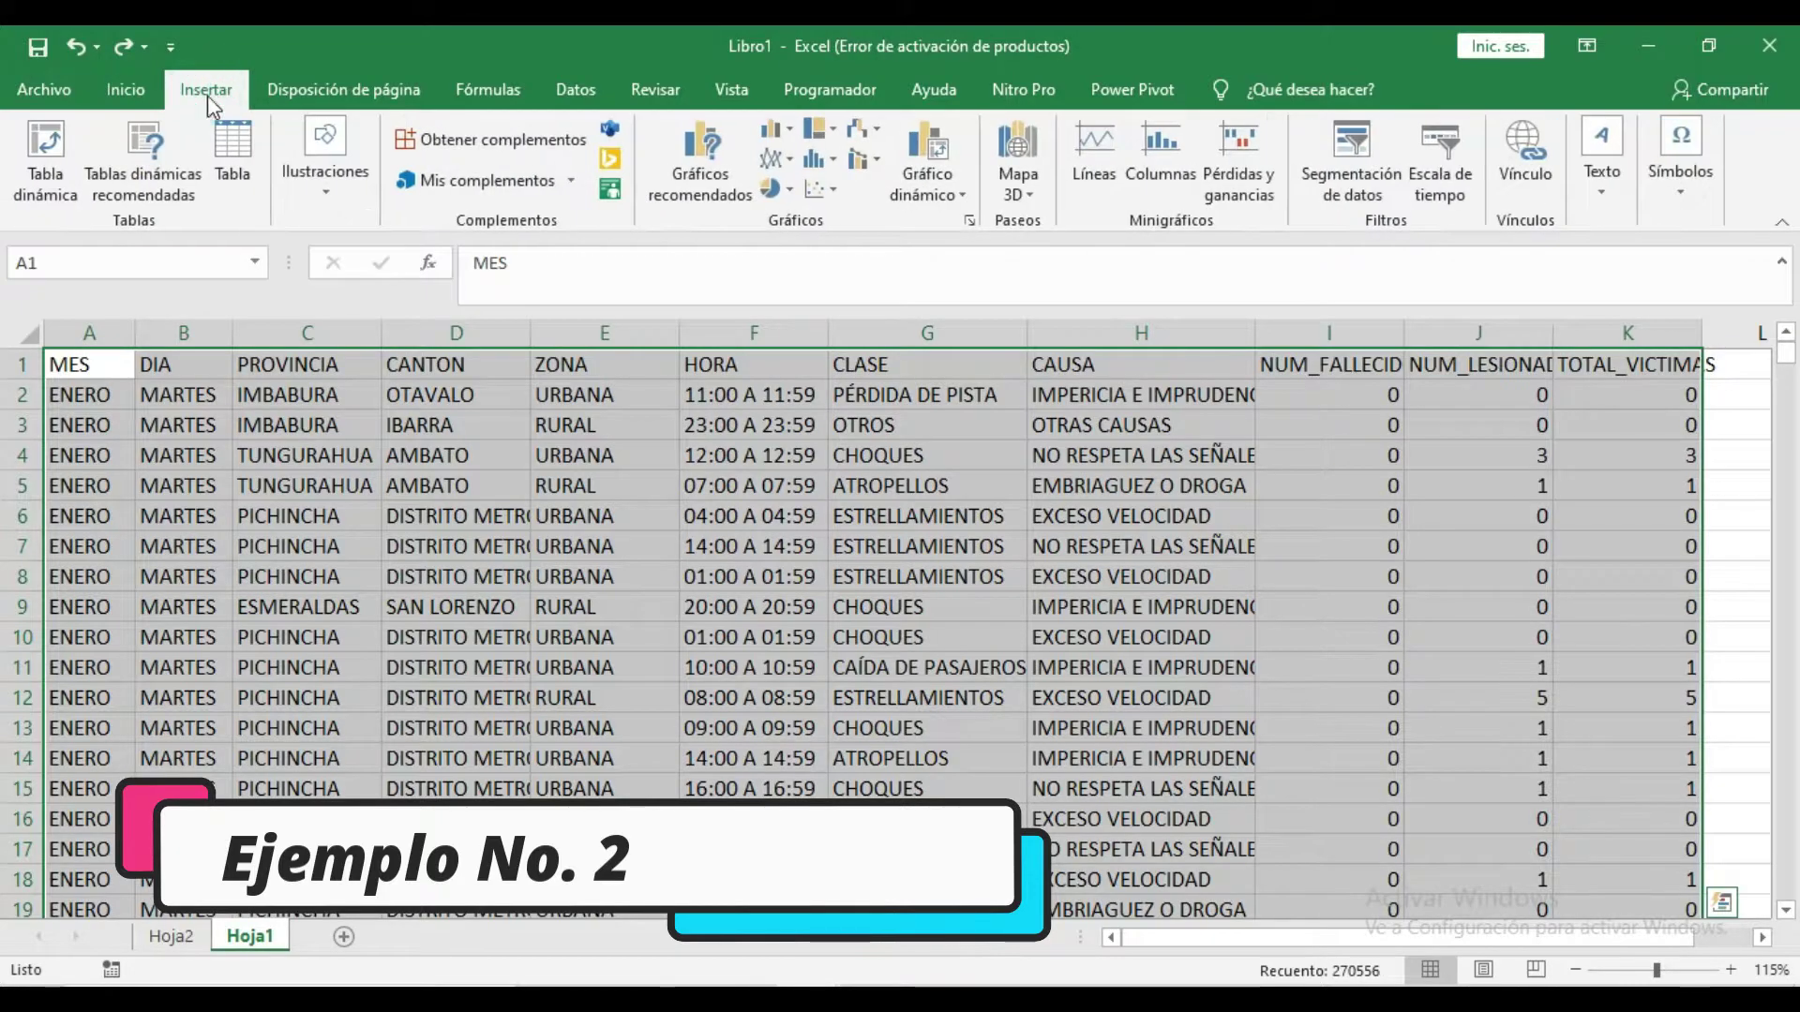
{"action": "left_click", "coordinate": [44, 195]}
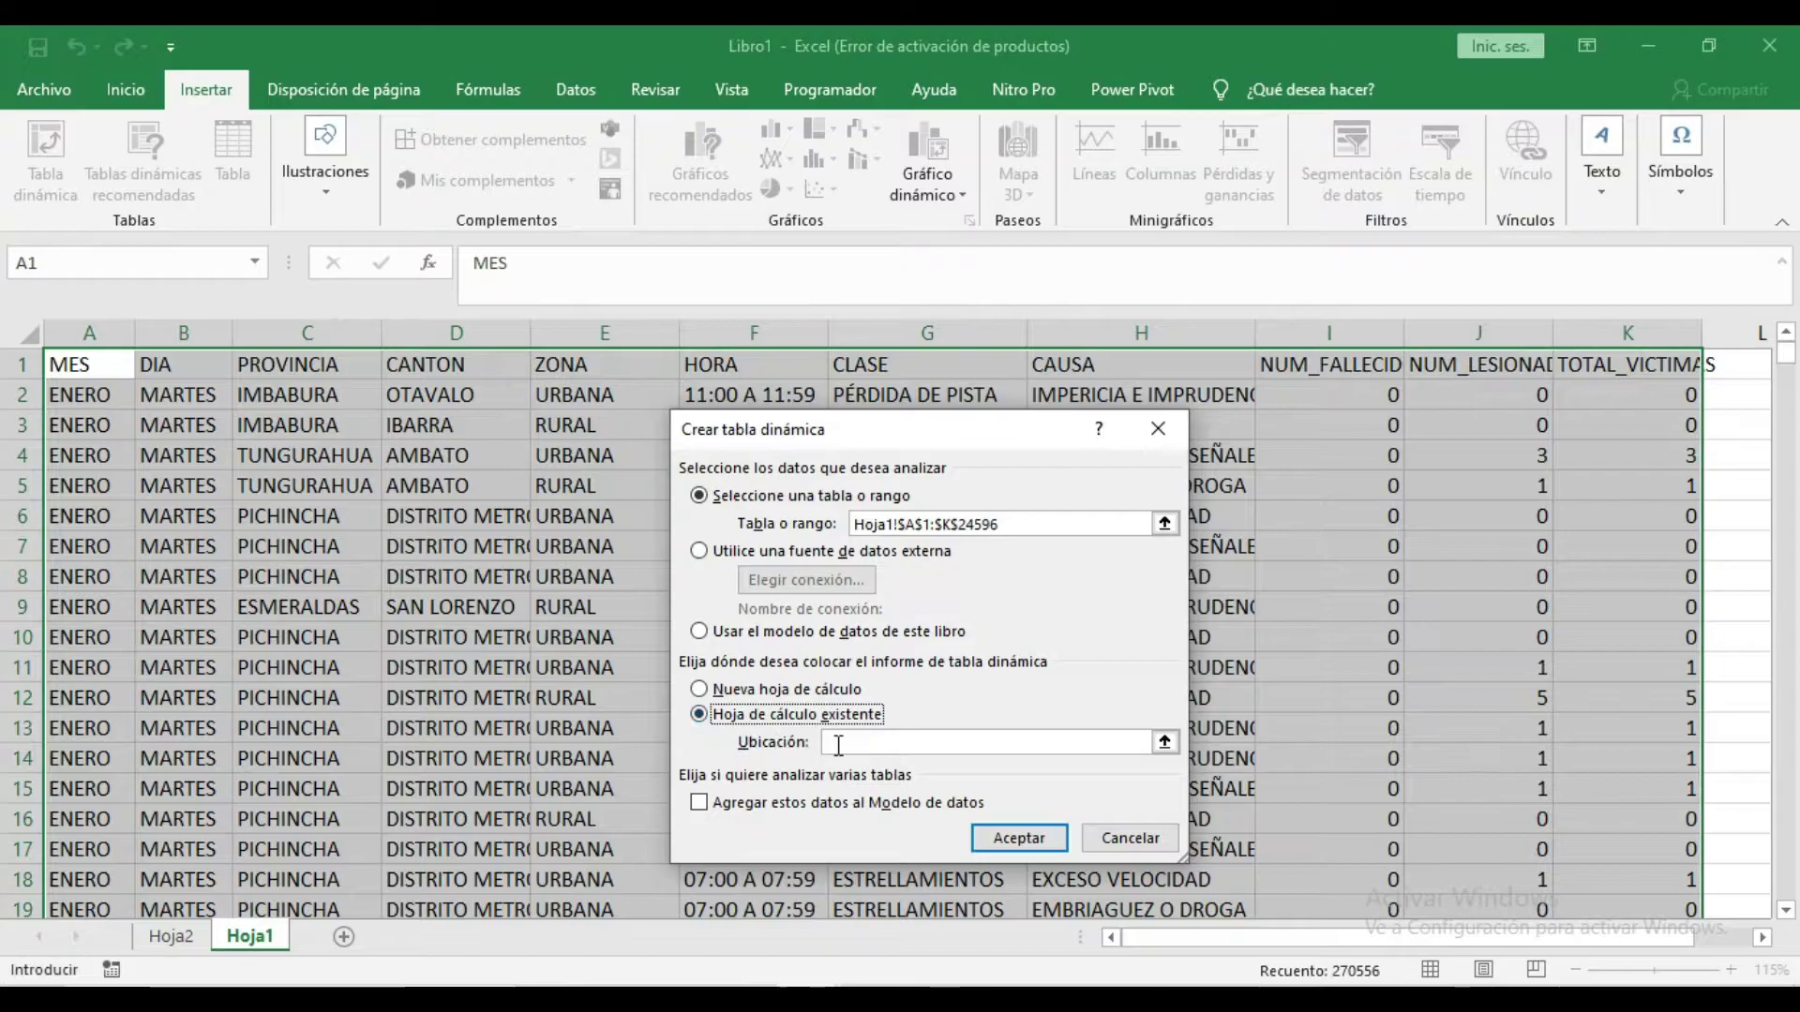
{"action": "left_click", "coordinate": [876, 743]}
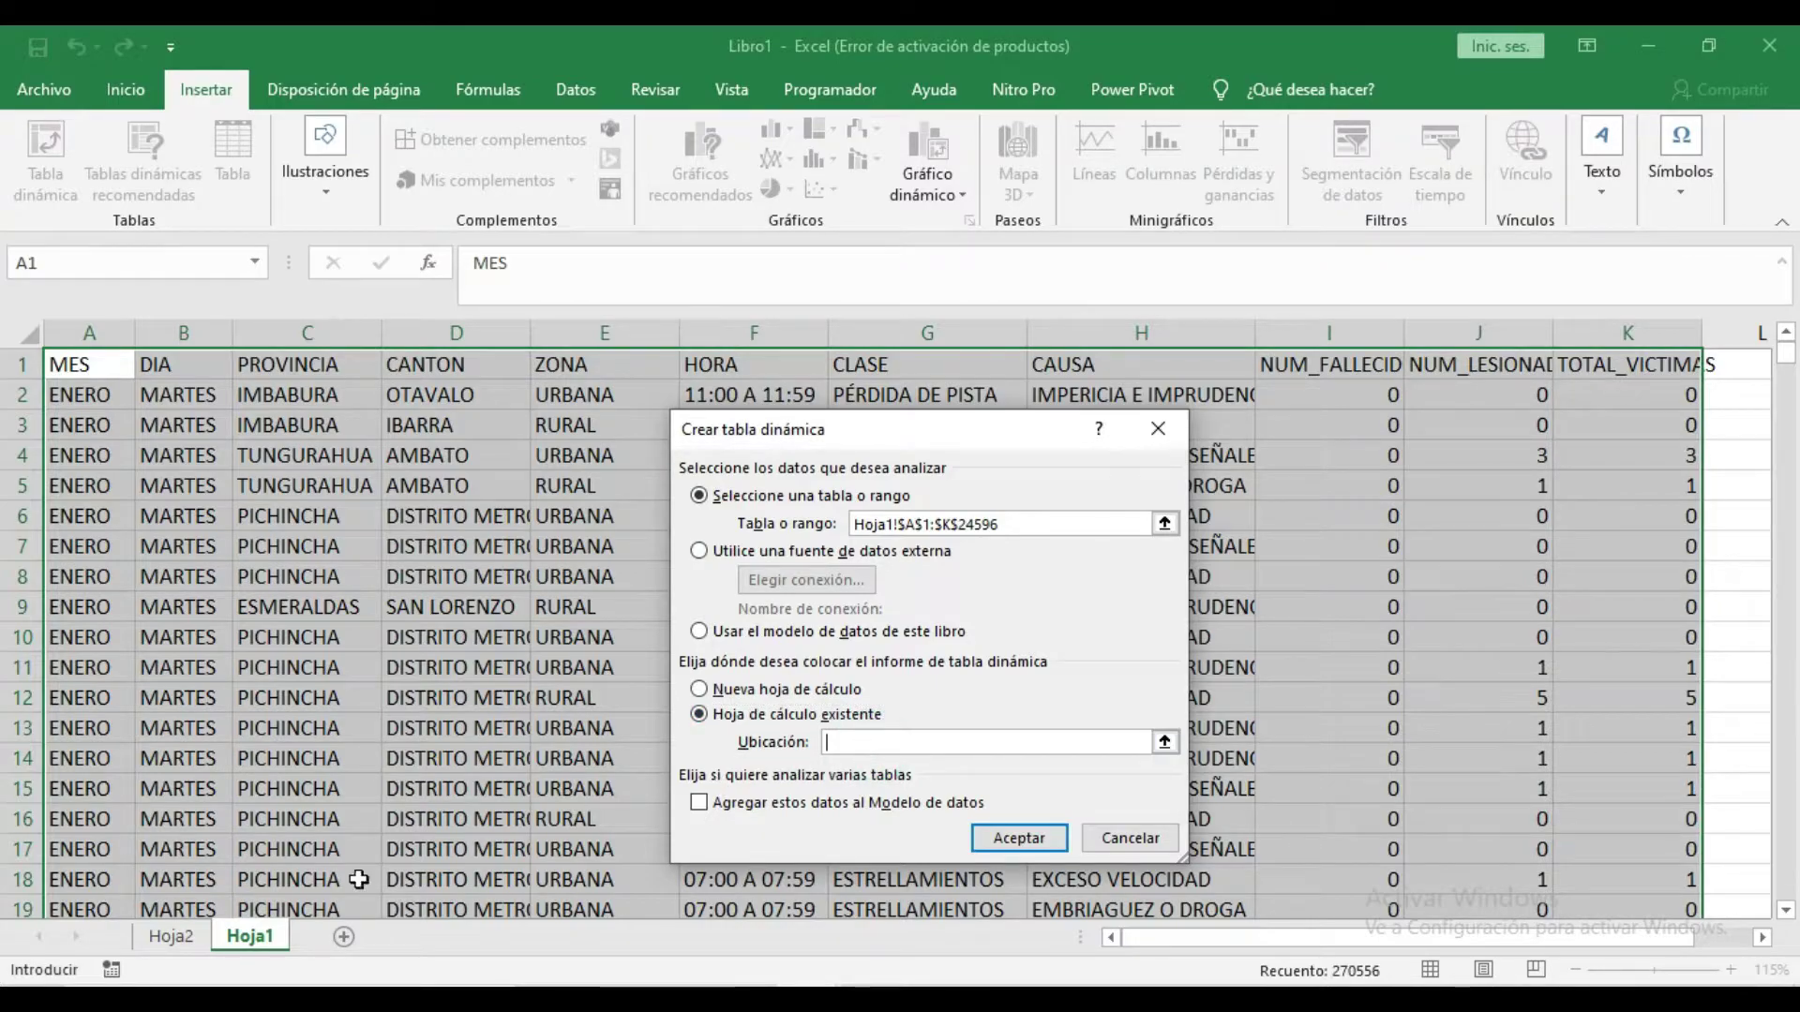
{"action": "left_click", "coordinate": [170, 936]}
{"action": "left_click", "coordinate": [98, 859]}
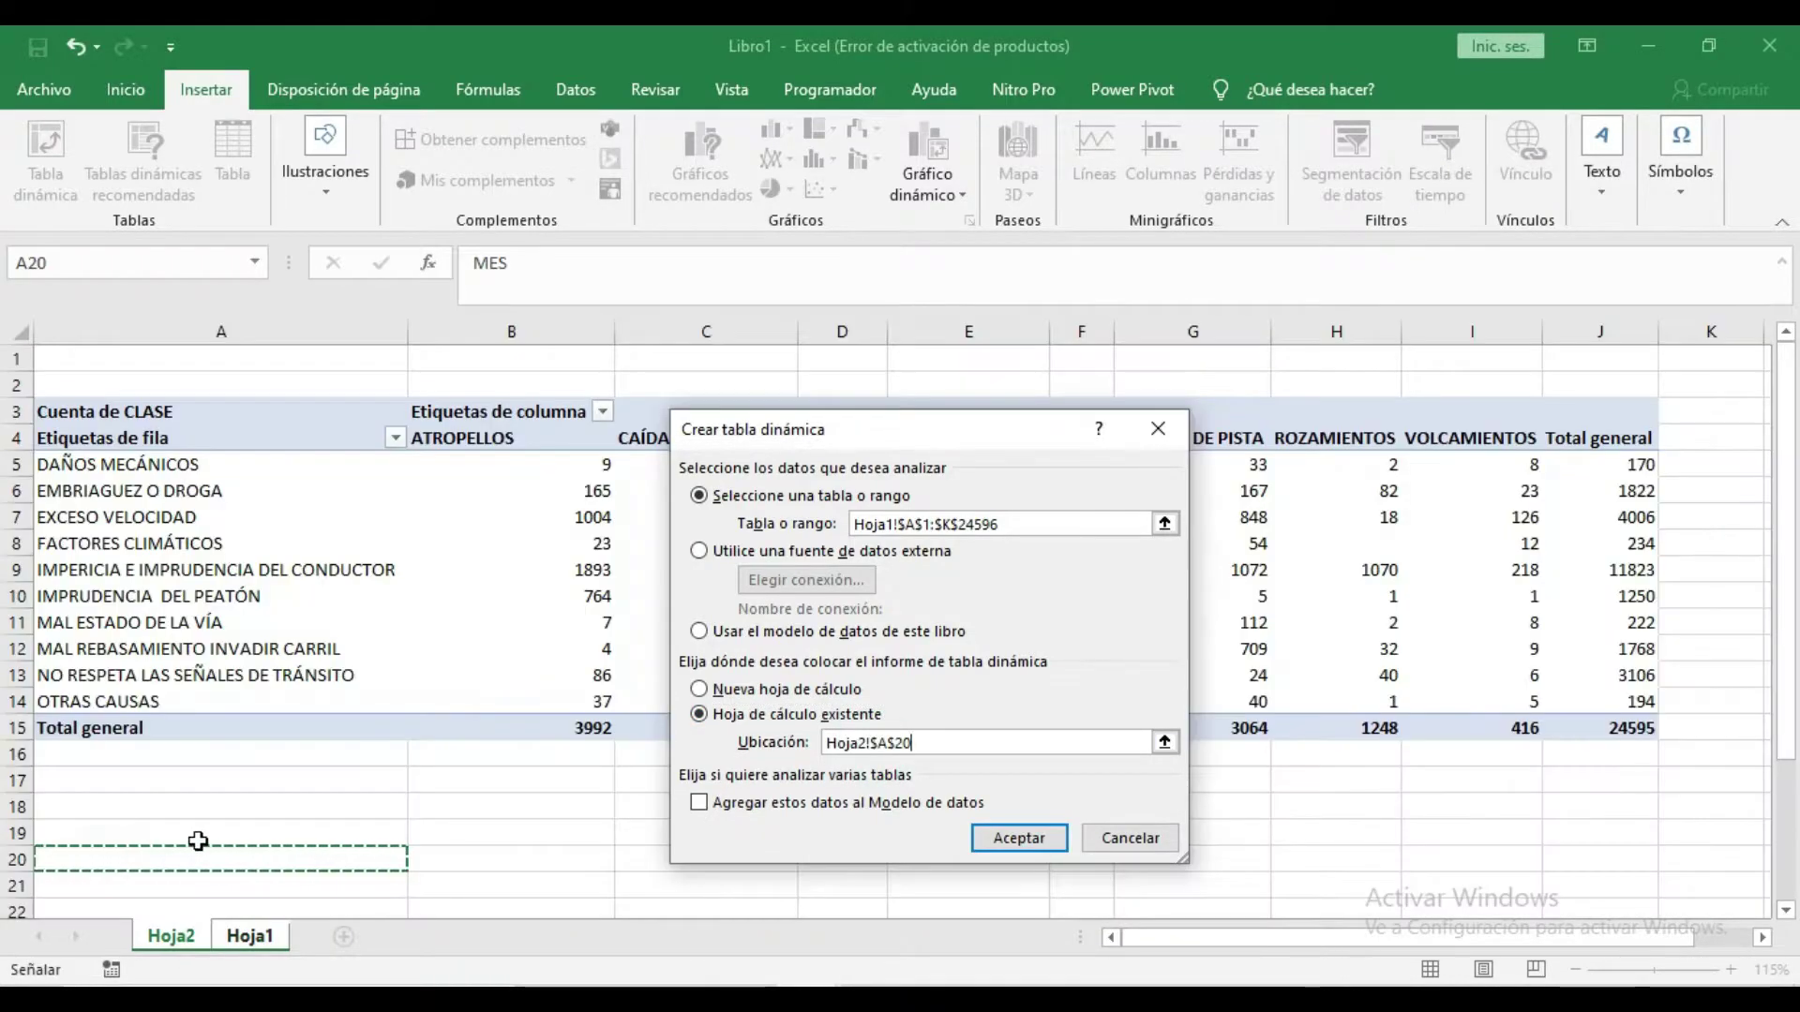
{"action": "left_click", "coordinate": [1026, 837]}
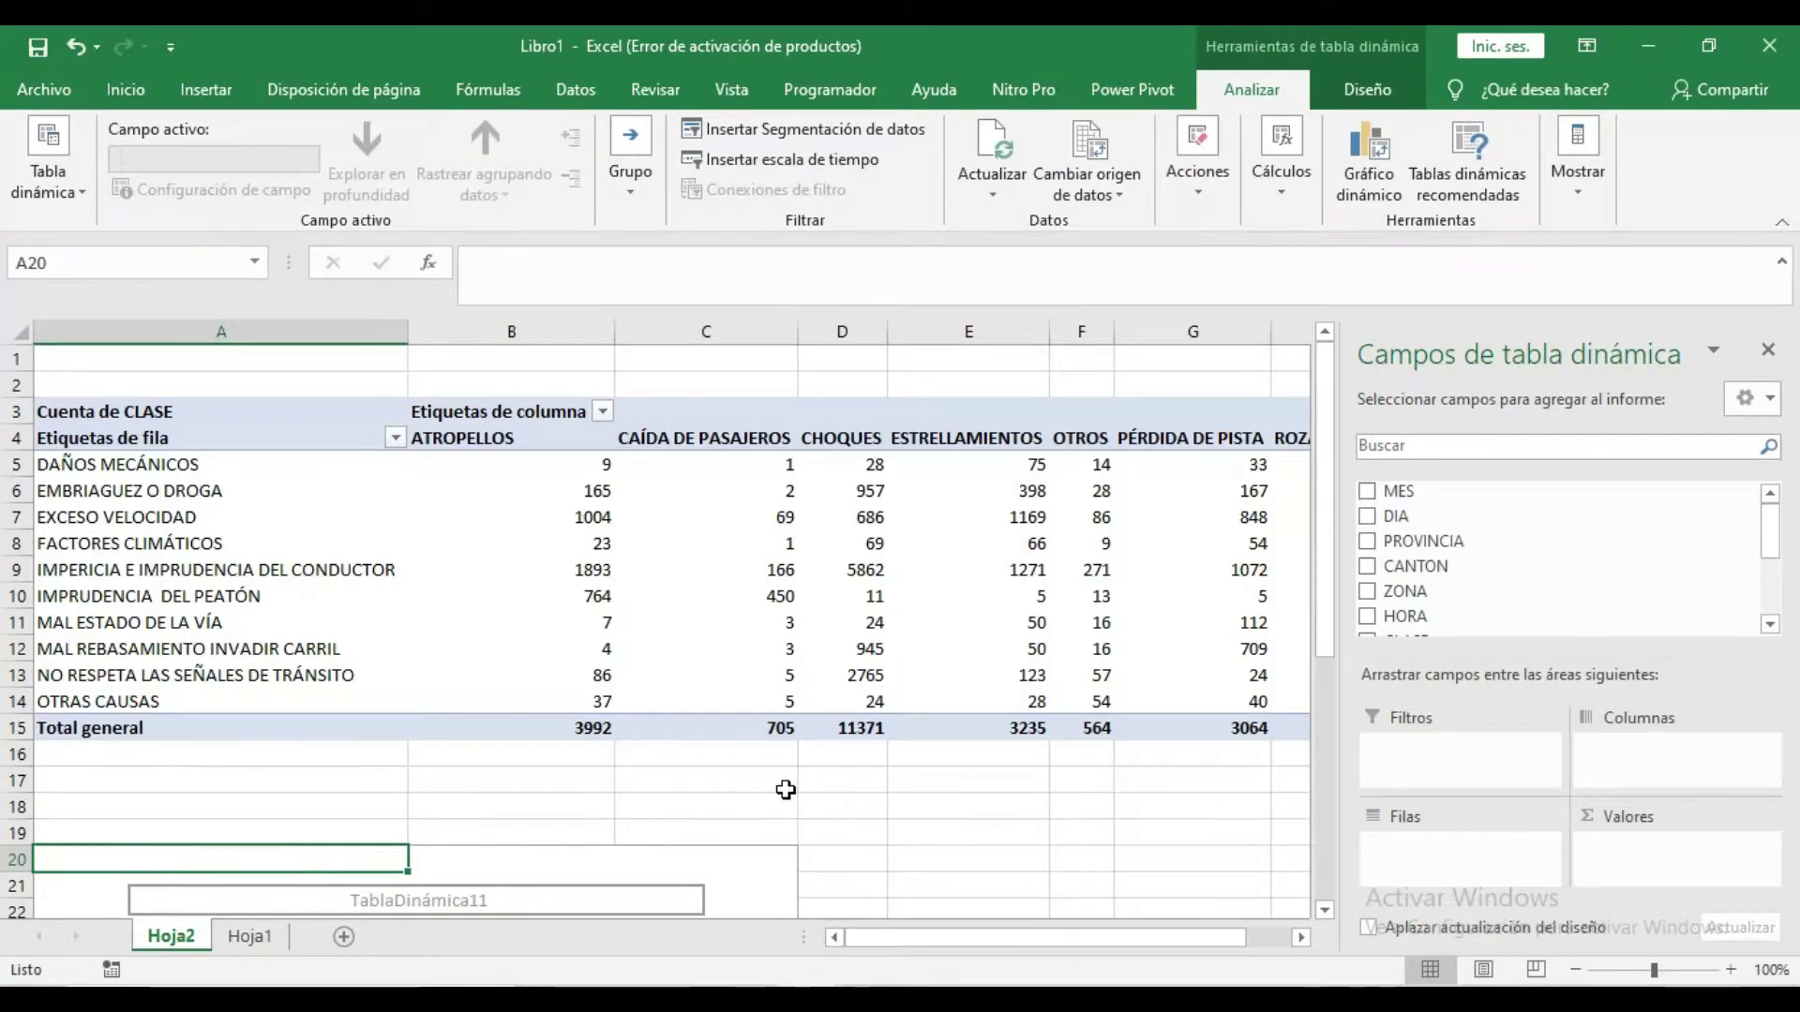
Step: Put CAUSA in the rows of the new pivot table and add NUM_FALLECIDO, NUM_LESIONADO and TOTAL_VICTIMAS as values
{"action": "scroll", "coordinate": [785, 789], "scroll_direction": "down", "scroll_amount": 5}
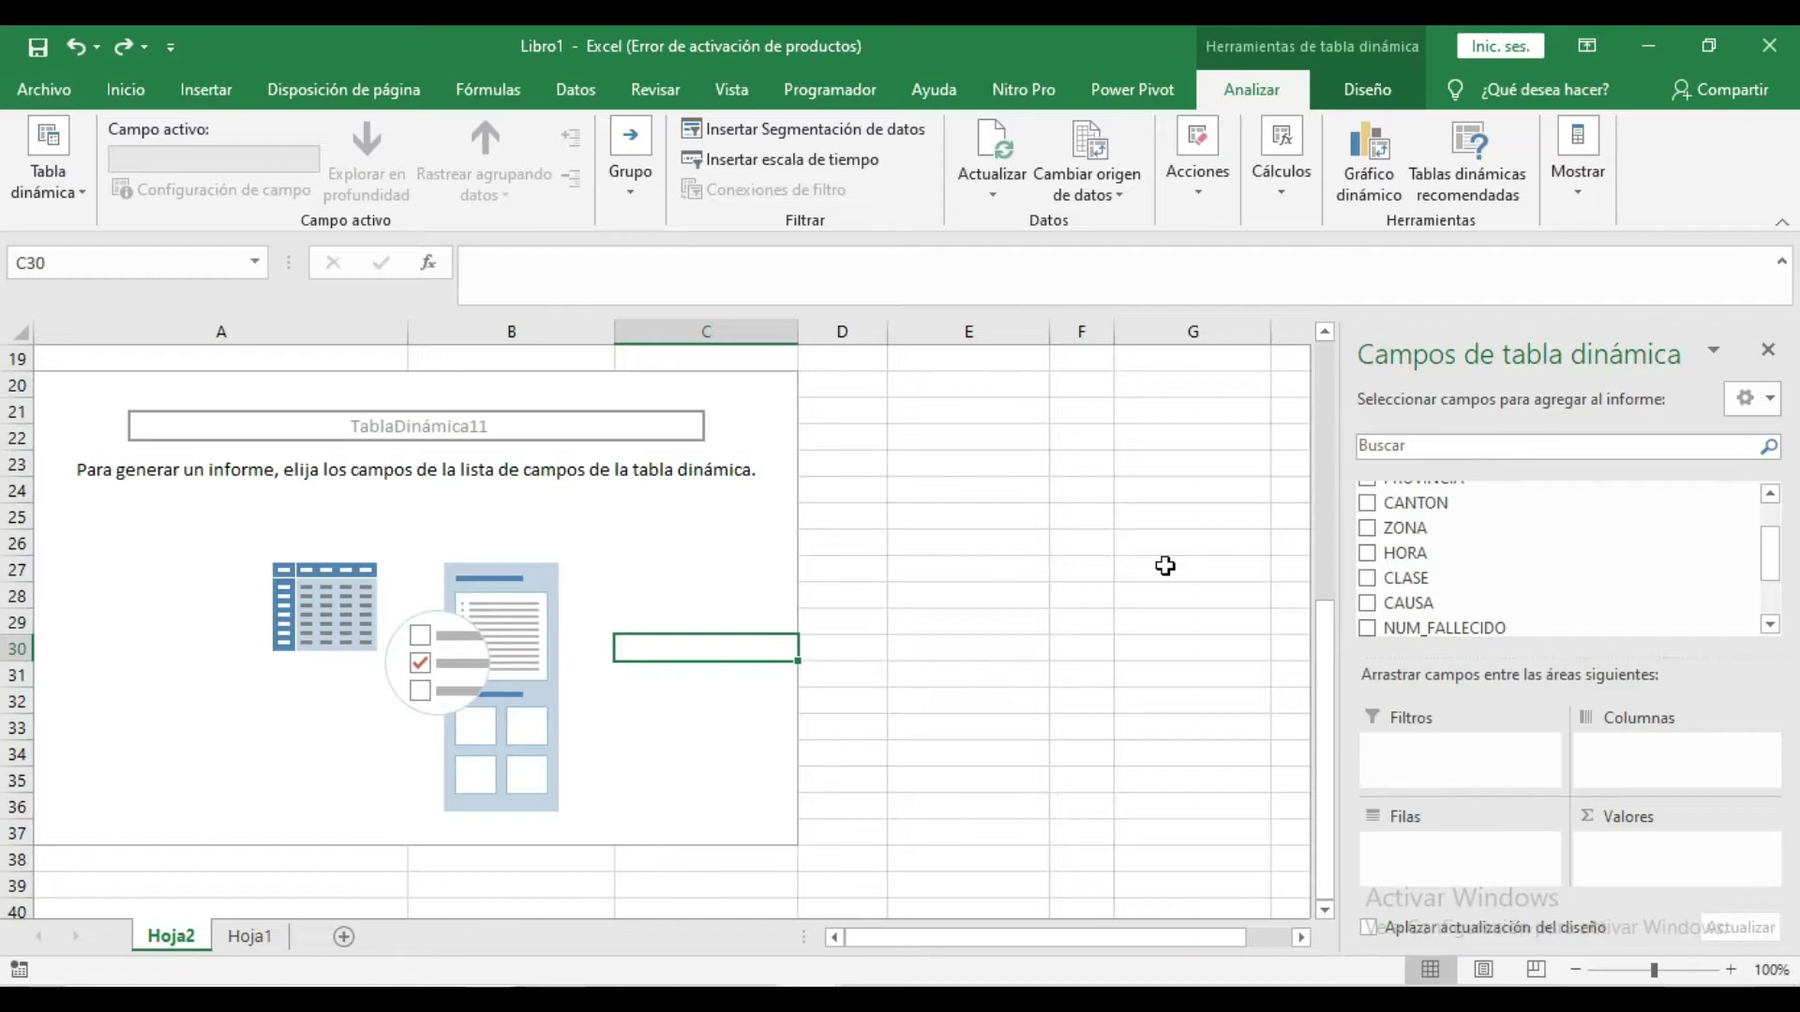
{"action": "left_click_drag", "start_coordinate": [1452, 605], "coordinate": [1446, 856]}
{"action": "left_click_drag", "start_coordinate": [1446, 856], "coordinate": [1449, 857]}
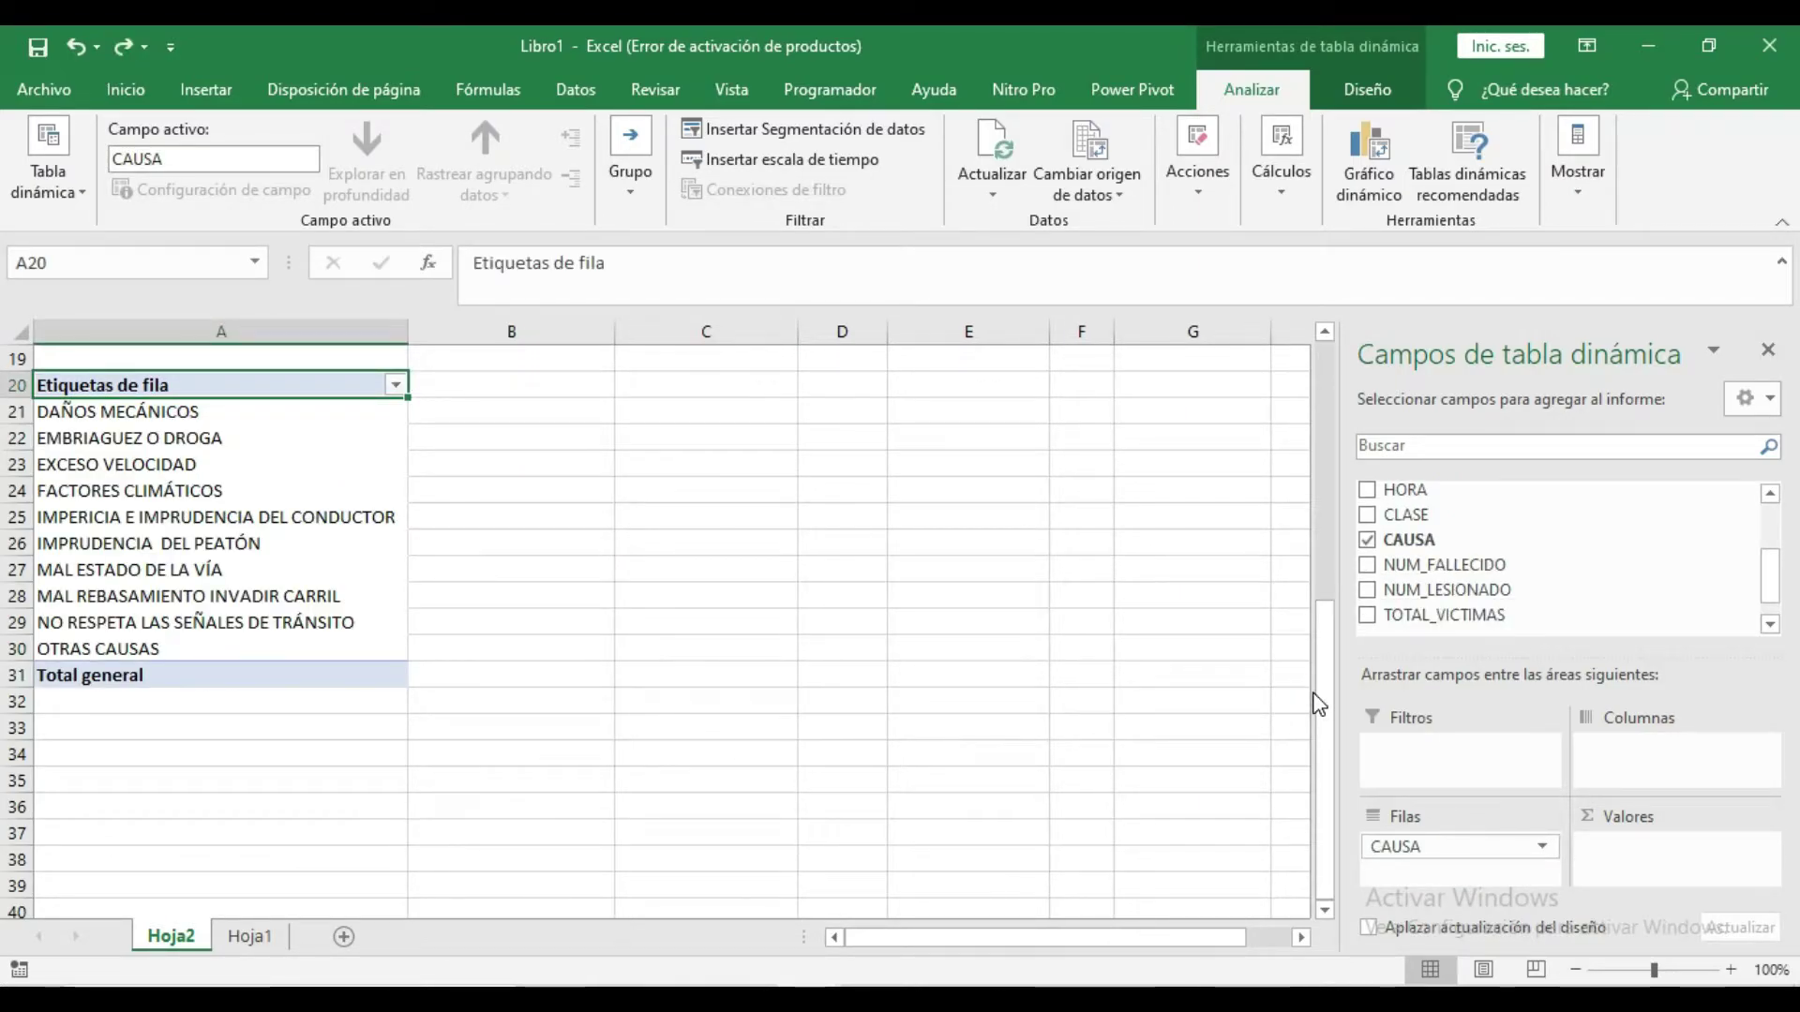
{"action": "left_click_drag", "start_coordinate": [1484, 570], "coordinate": [1697, 860]}
{"action": "left_click_drag", "start_coordinate": [1484, 591], "coordinate": [1663, 876]}
{"action": "left_click_drag", "start_coordinate": [1466, 617], "coordinate": [1680, 886]}
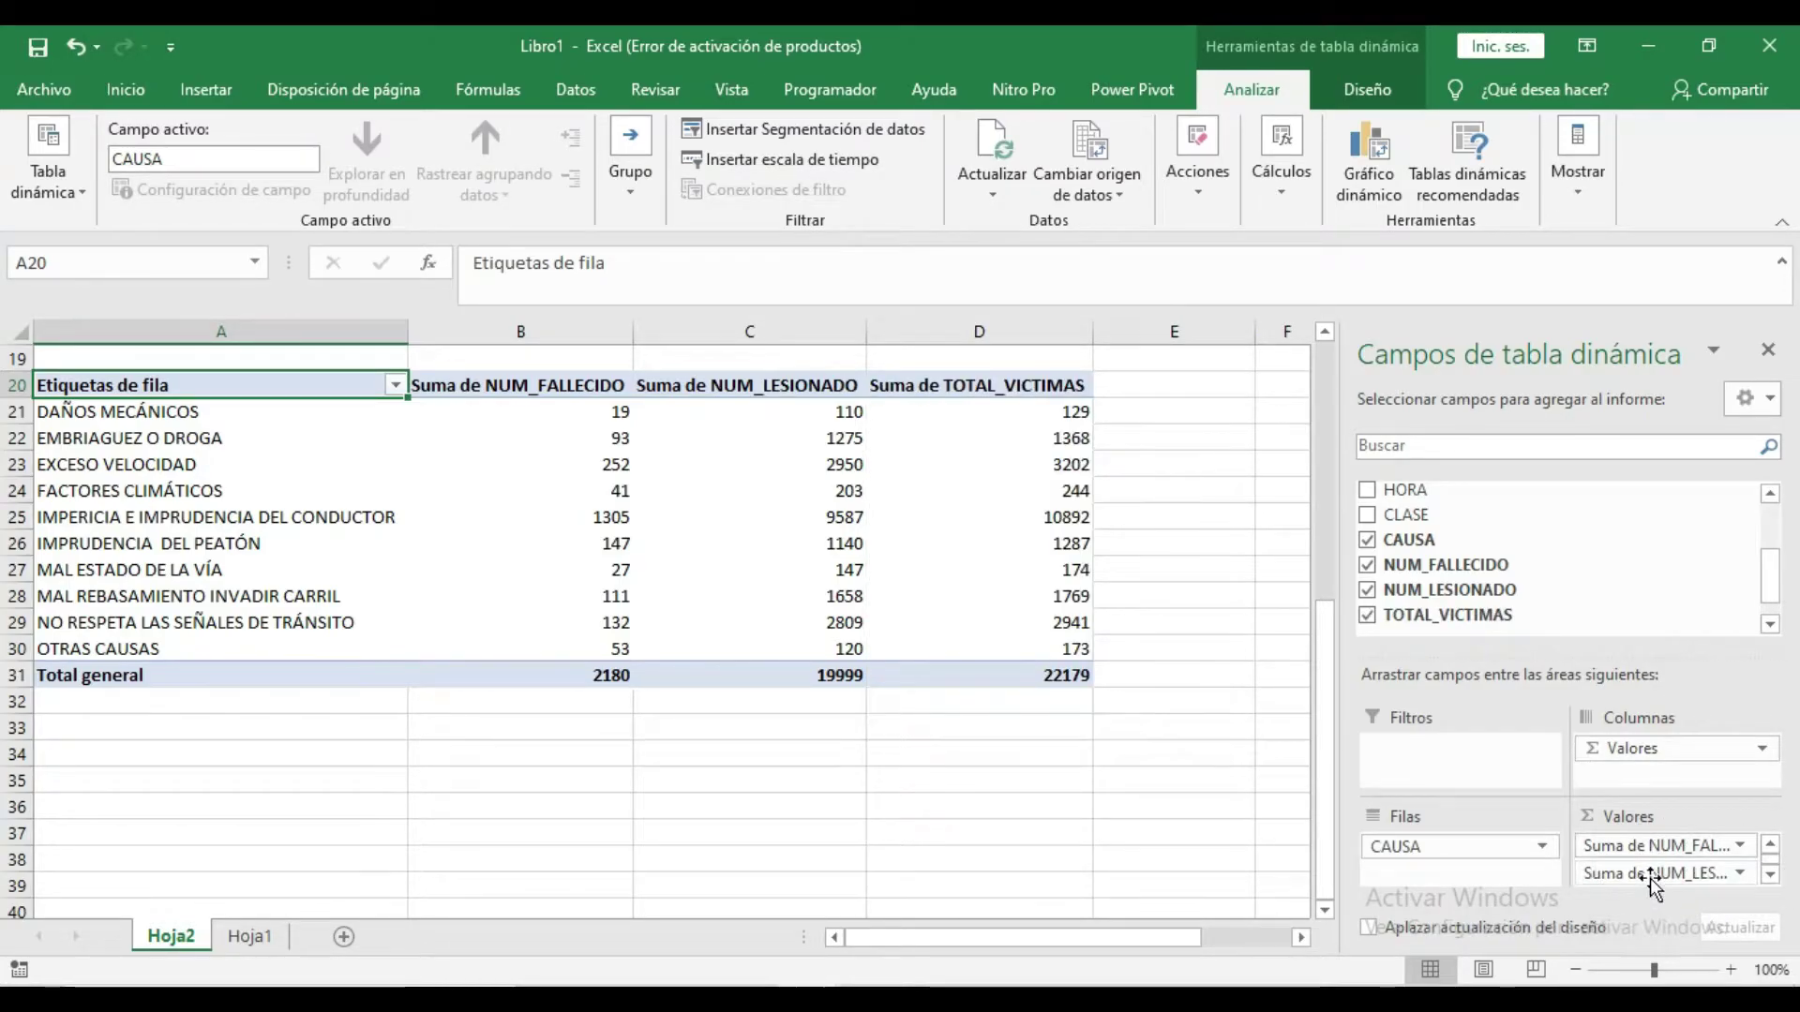
Step: Try NUM_FALLECIDO as a column field in the new pivot table, then return it to the values
{"action": "left_click_drag", "start_coordinate": [1638, 853], "coordinate": [1649, 778]}
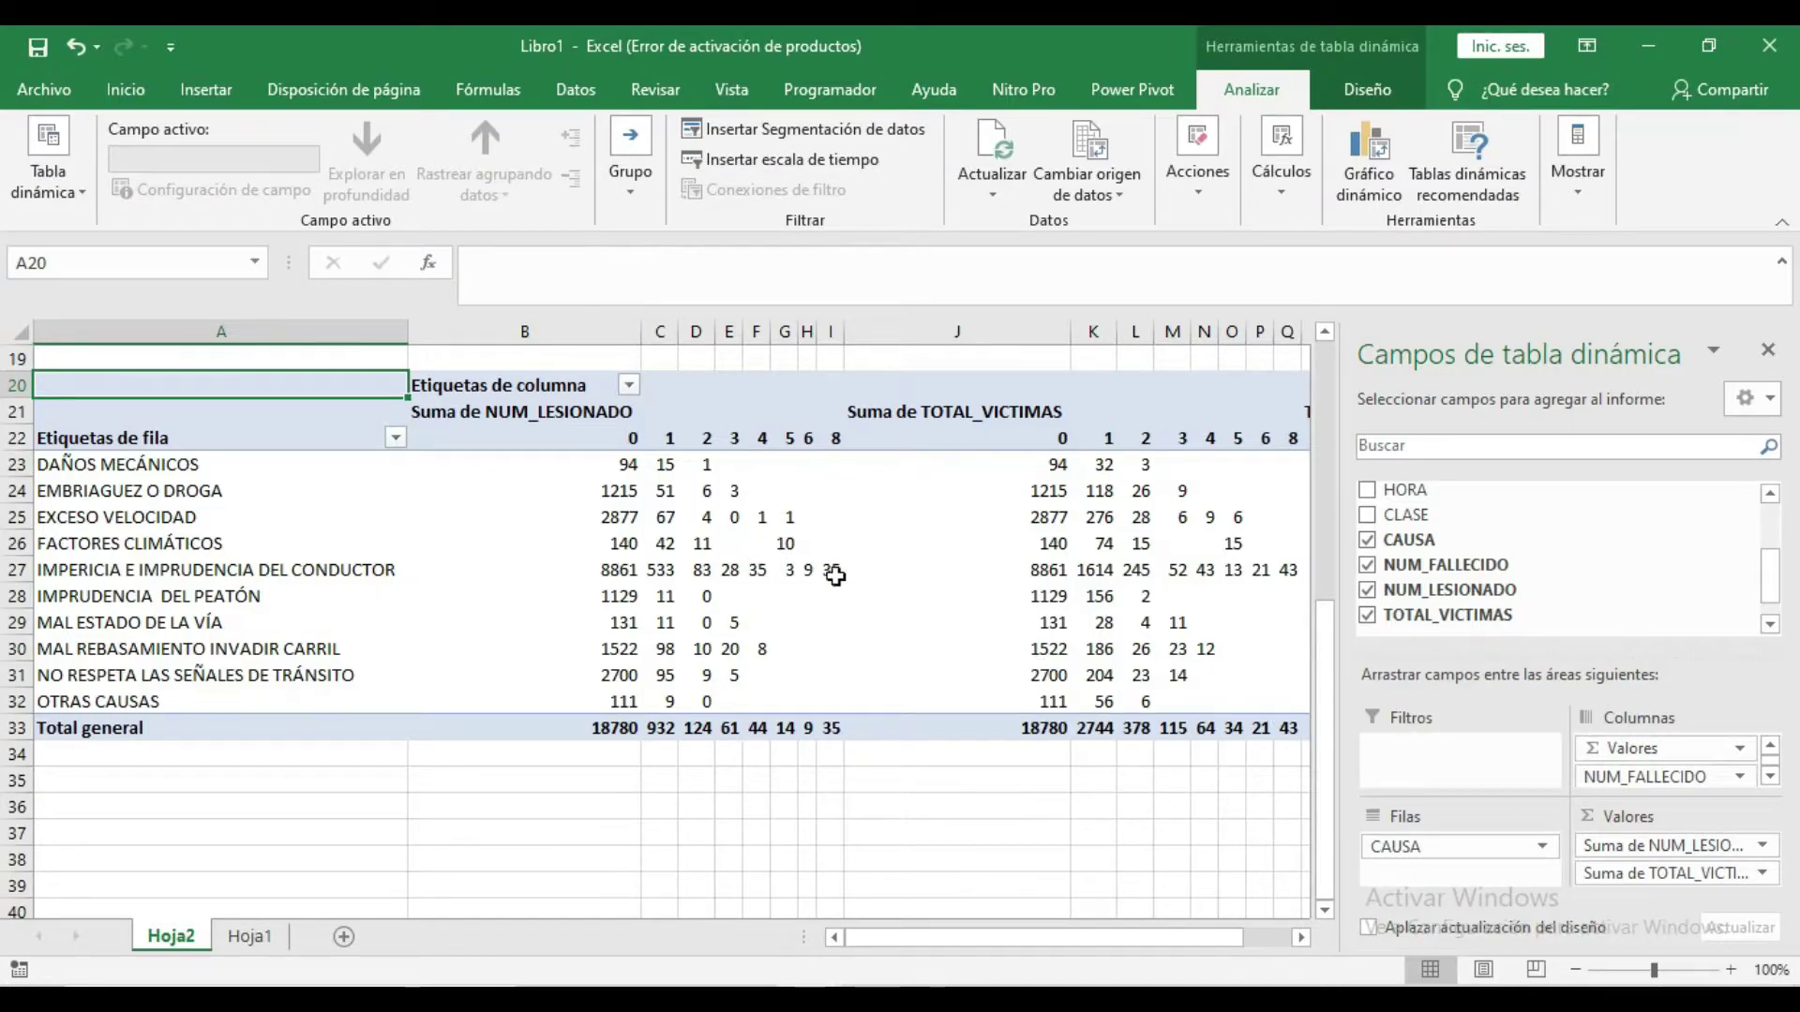
{"action": "left_click", "coordinate": [1170, 762]}
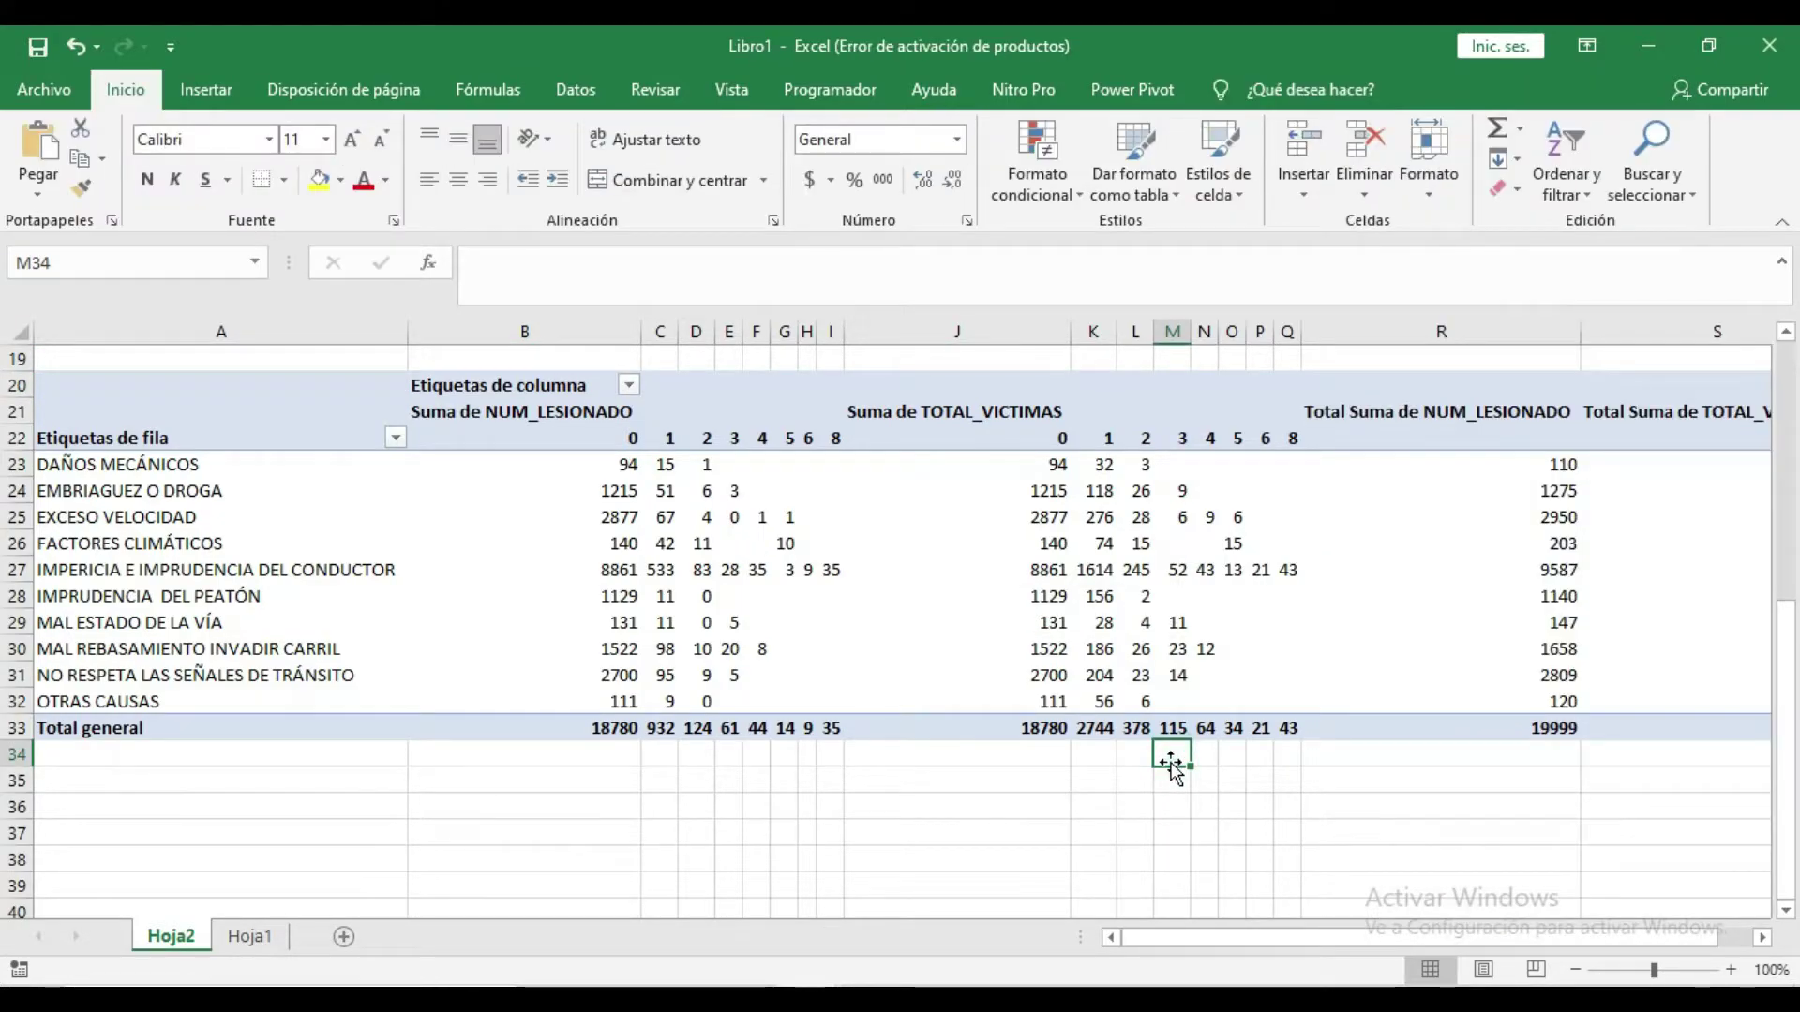
{"action": "left_click", "coordinate": [729, 675]}
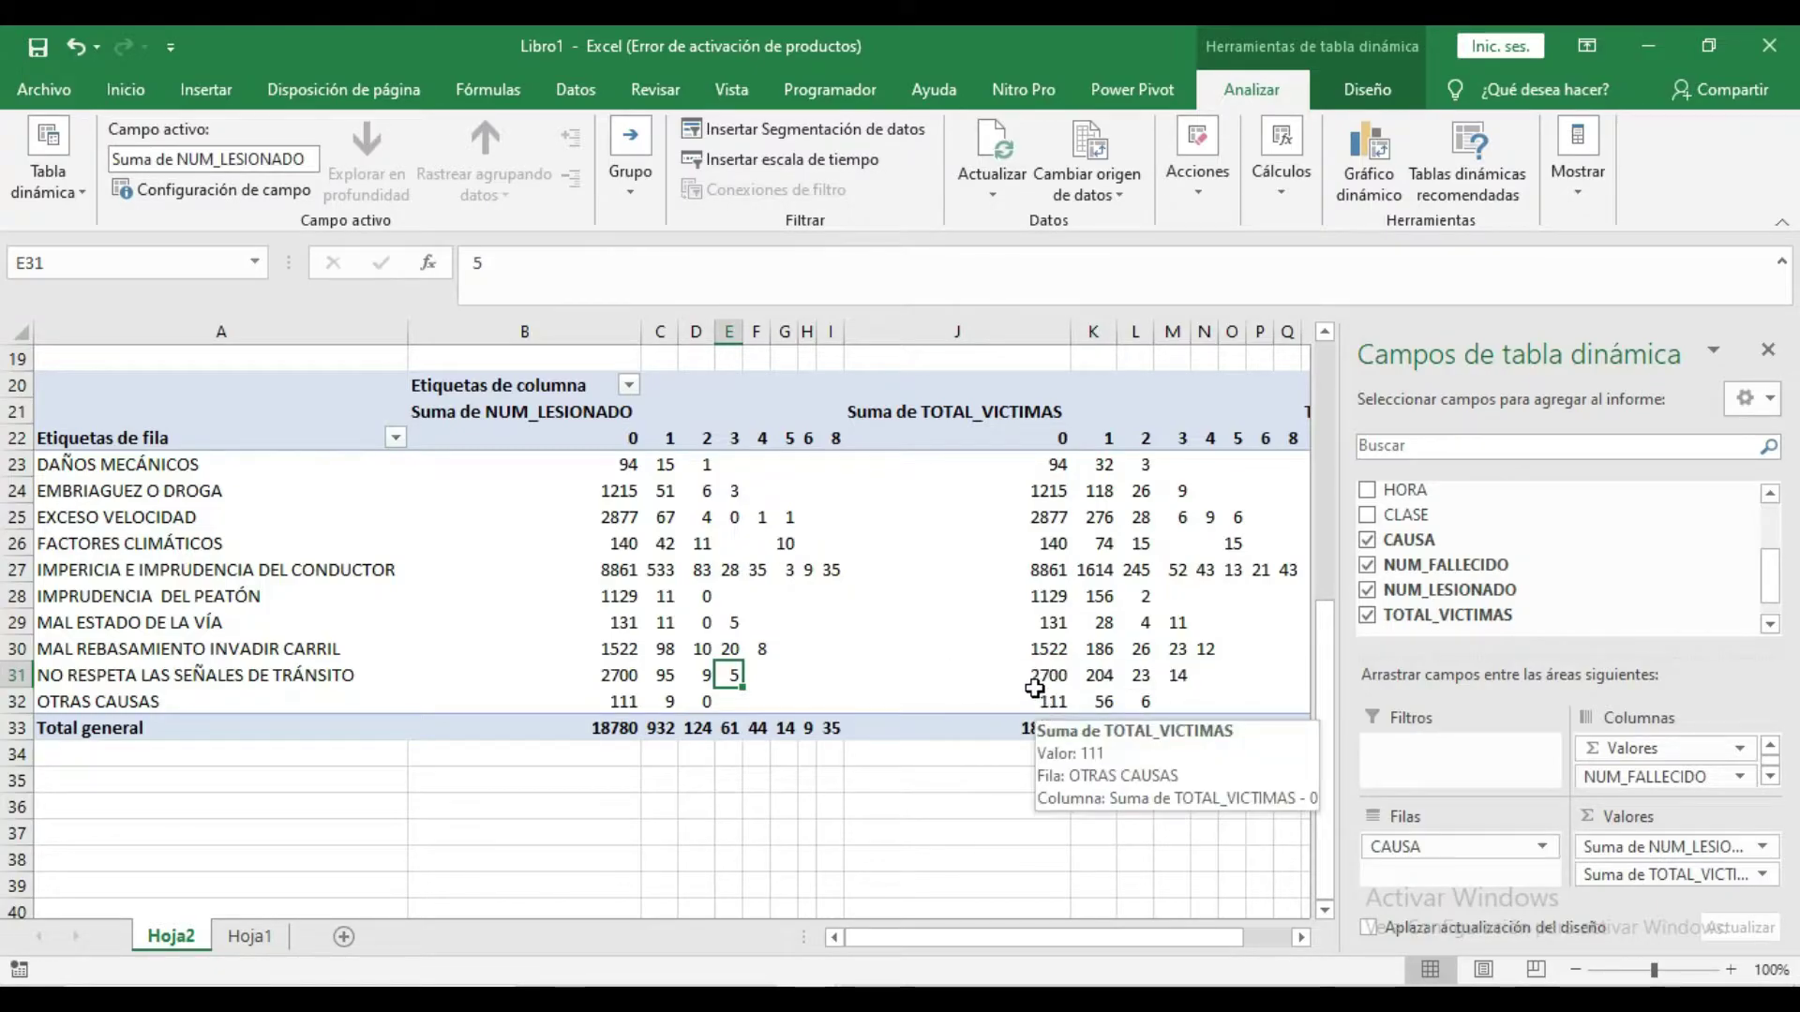
{"action": "left_click_drag", "start_coordinate": [1677, 778], "coordinate": [1614, 863]}
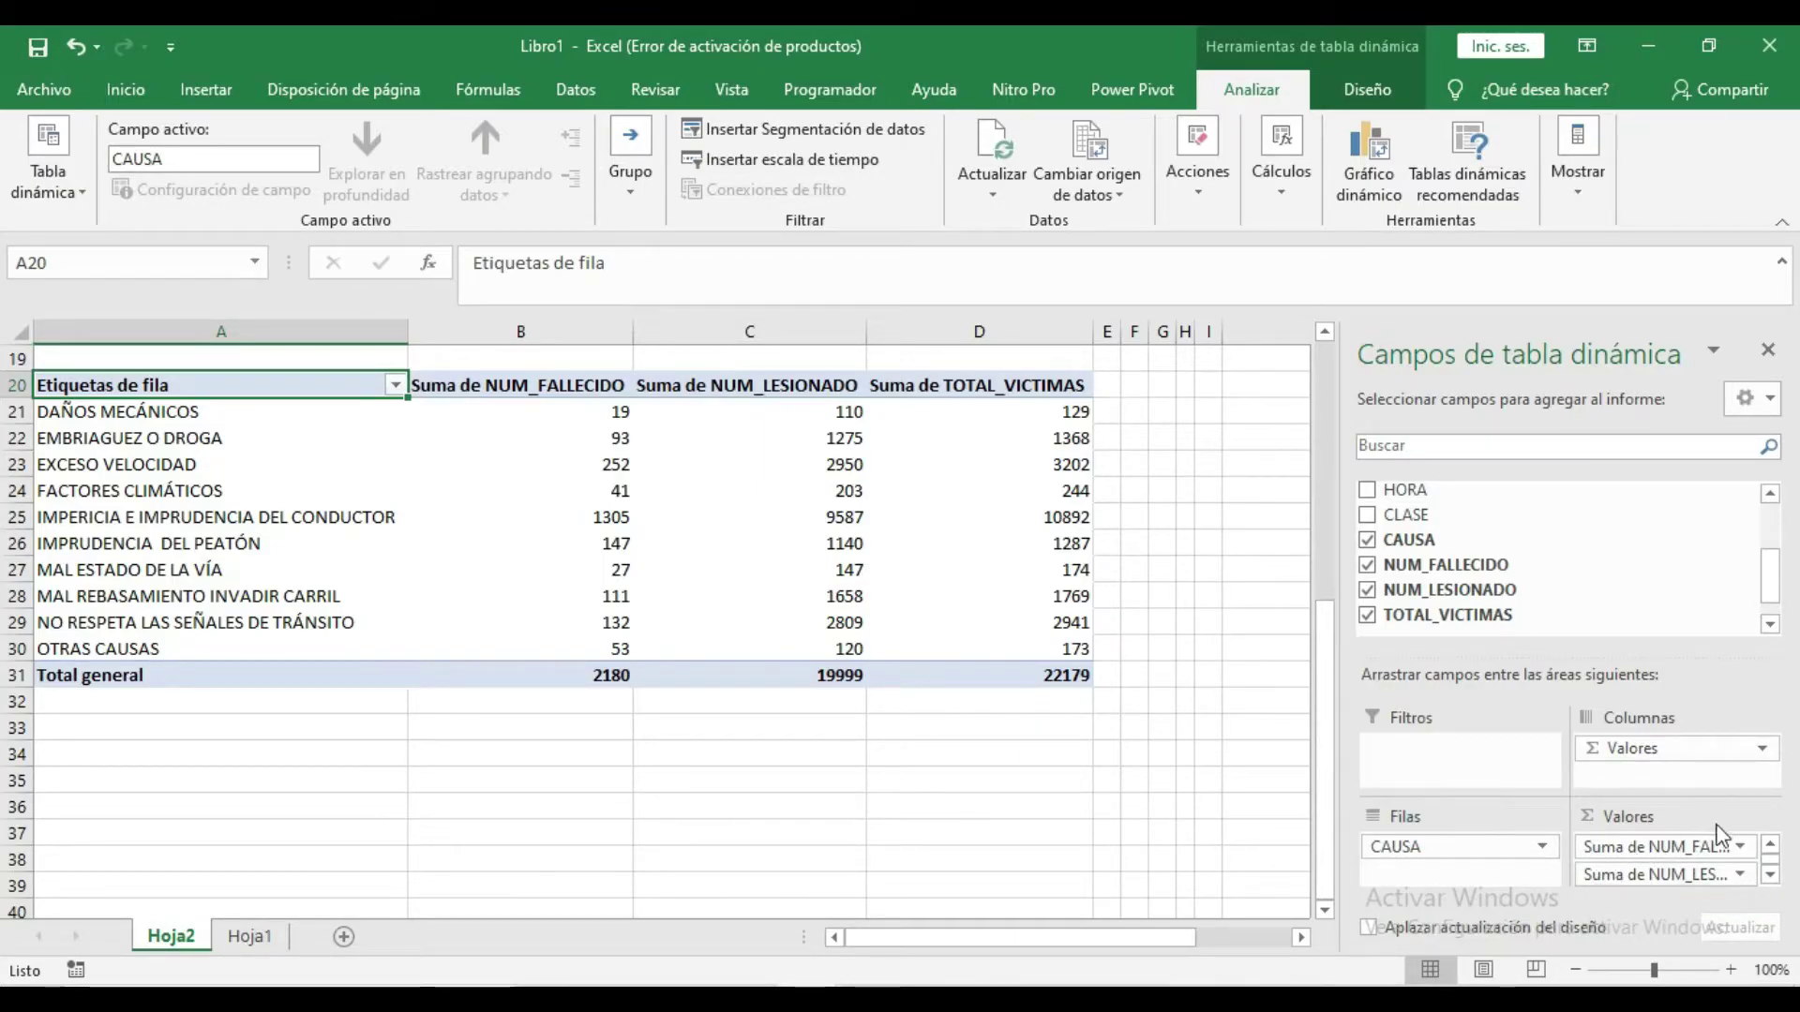
Step: Review the summary functions offered for the Suma de NUM_FALLECIDO value field, trying Recuento and returning to Suma
{"action": "left_click", "coordinate": [1739, 848]}
{"action": "left_click", "coordinate": [1593, 816]}
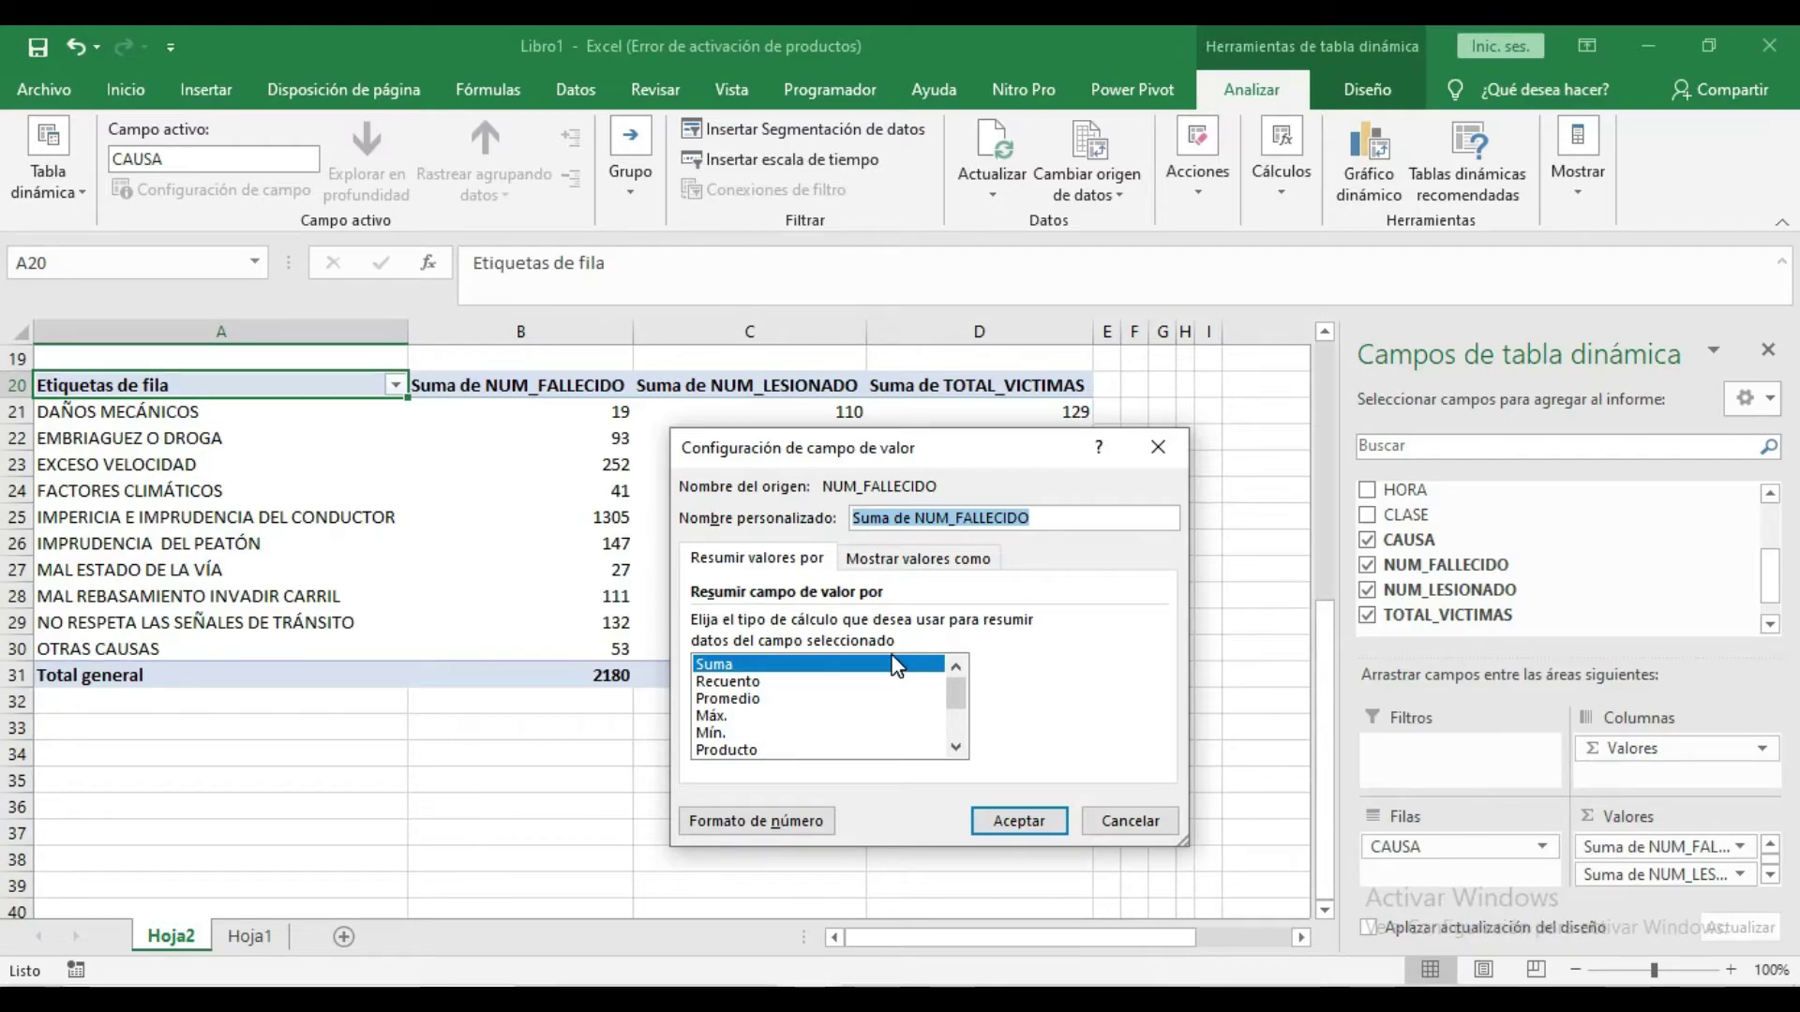
{"action": "left_click", "coordinate": [866, 662]}
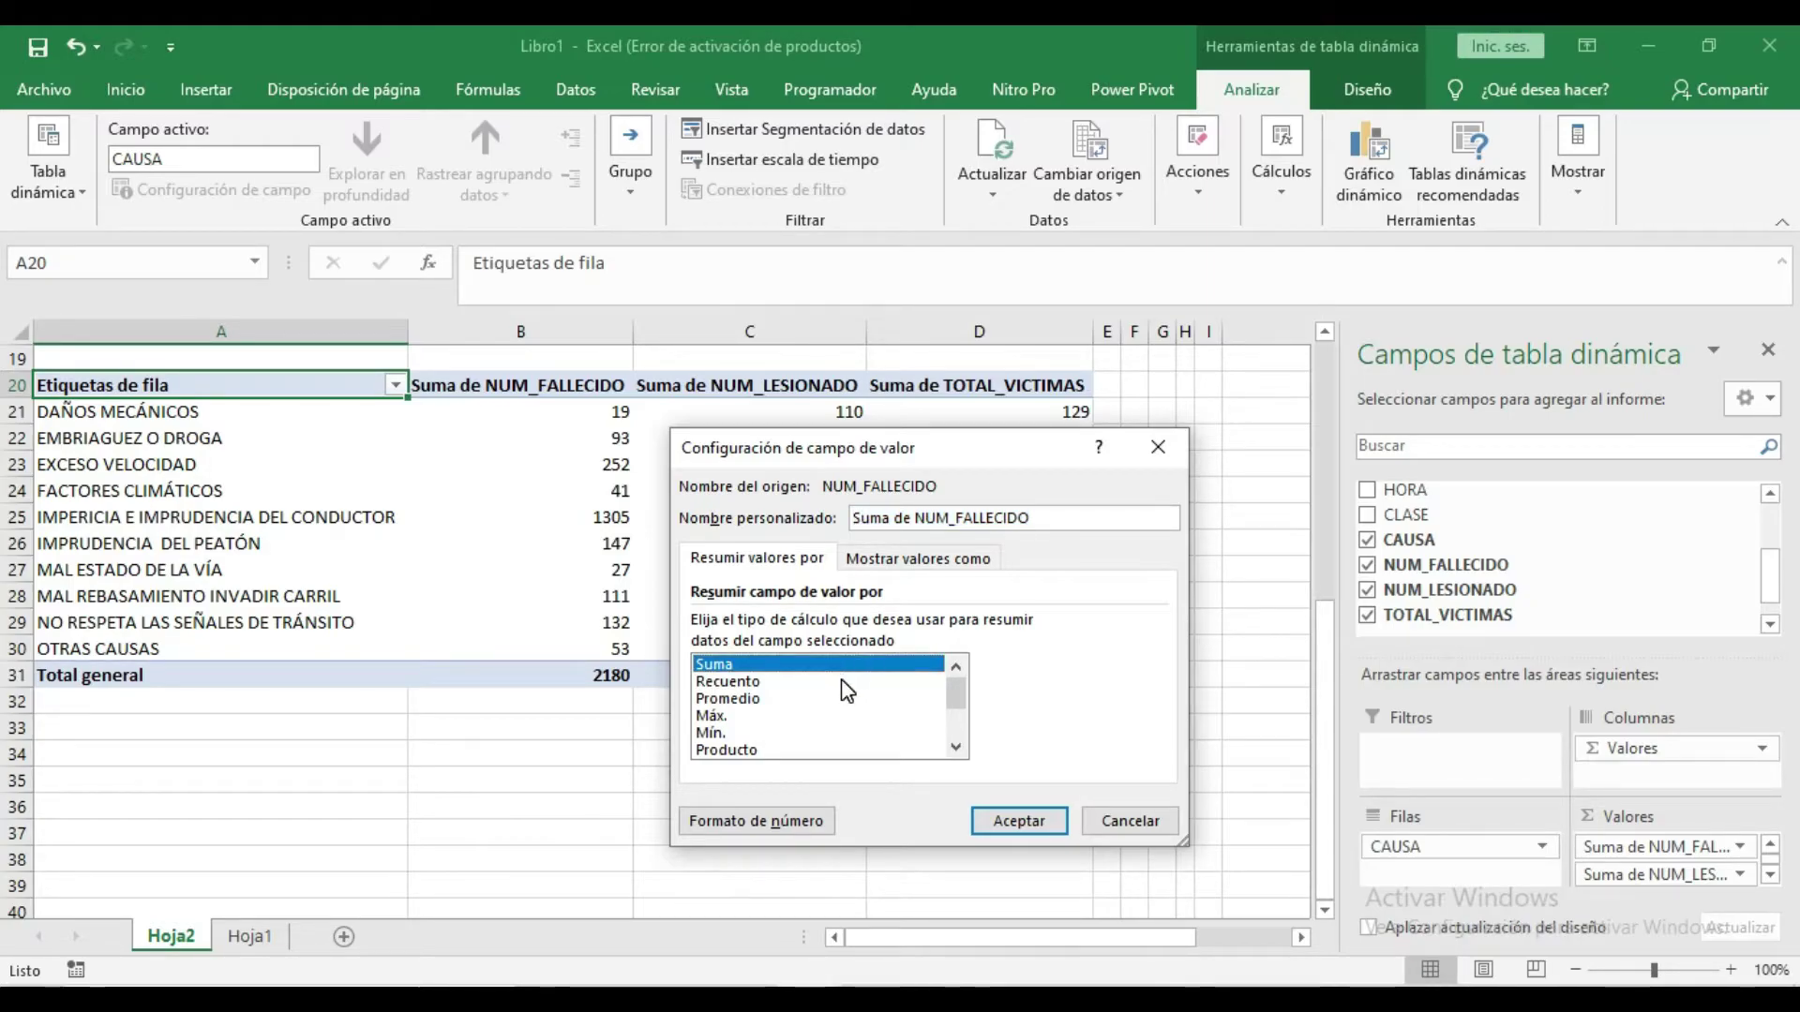
{"action": "left_click", "coordinate": [843, 682]}
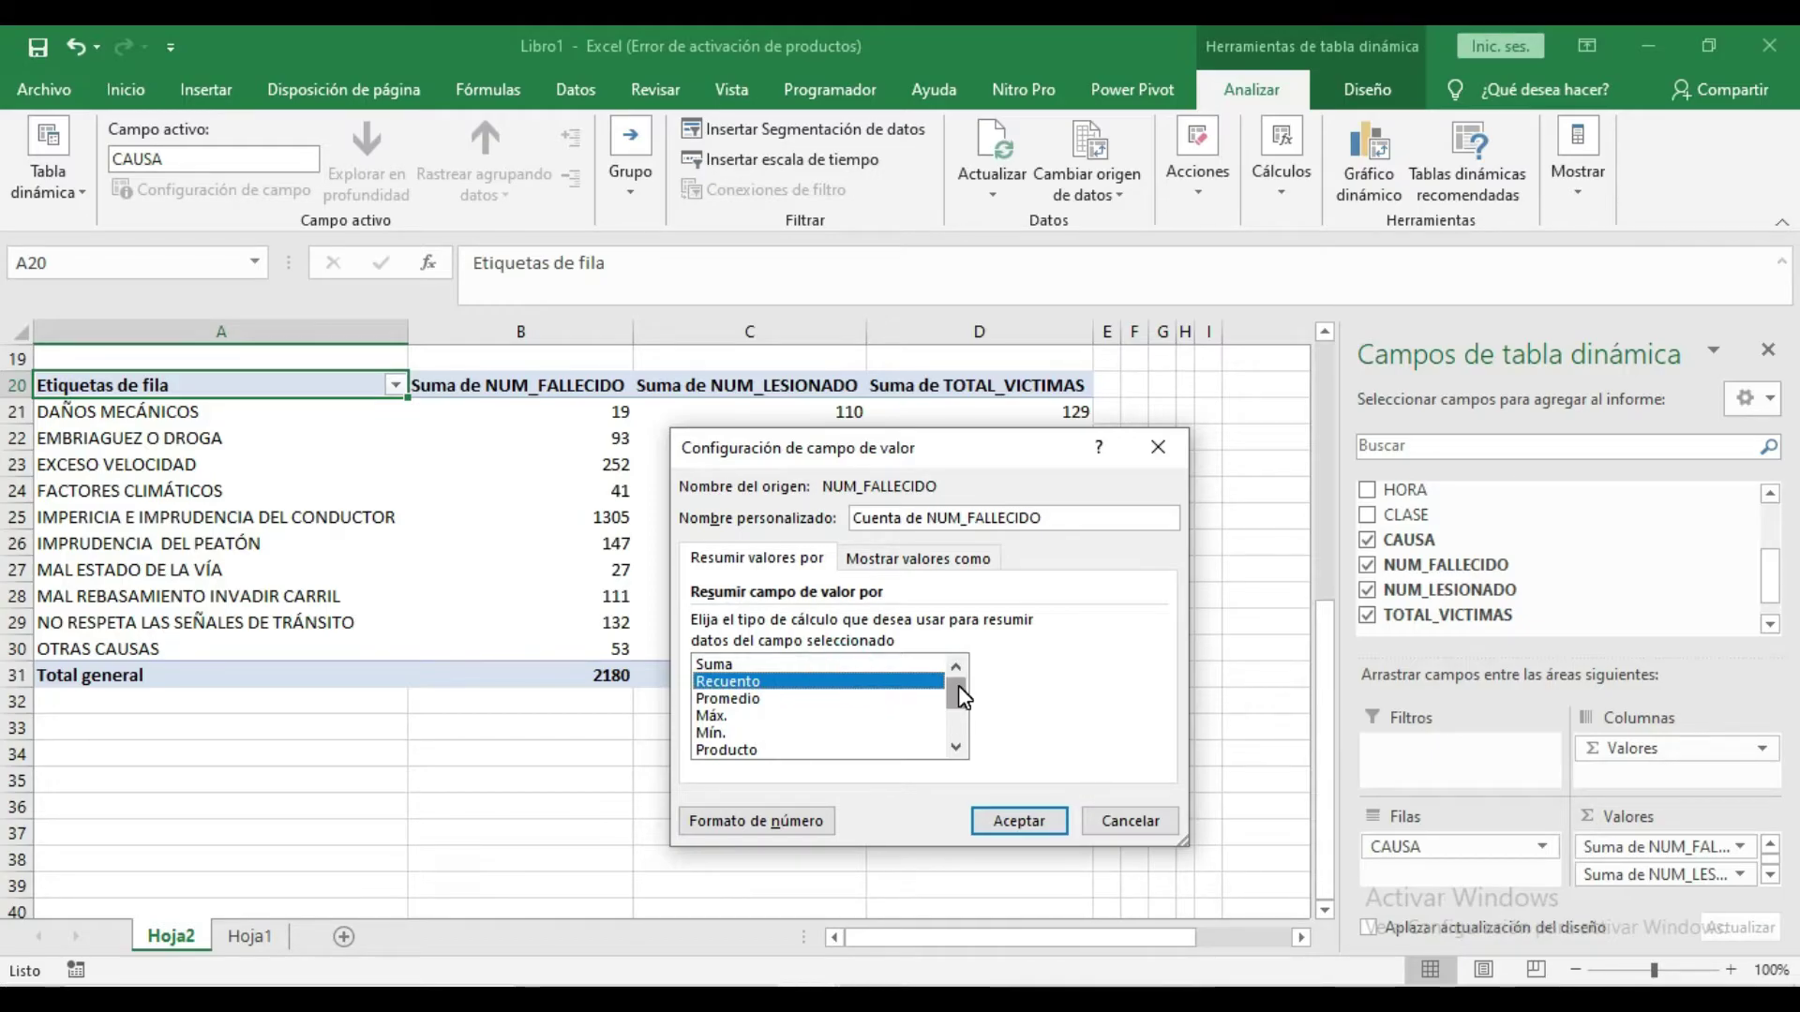
{"action": "left_click_drag", "start_coordinate": [958, 685], "coordinate": [957, 691]}
{"action": "left_click", "coordinate": [726, 664]}
{"action": "left_click", "coordinate": [1019, 820]}
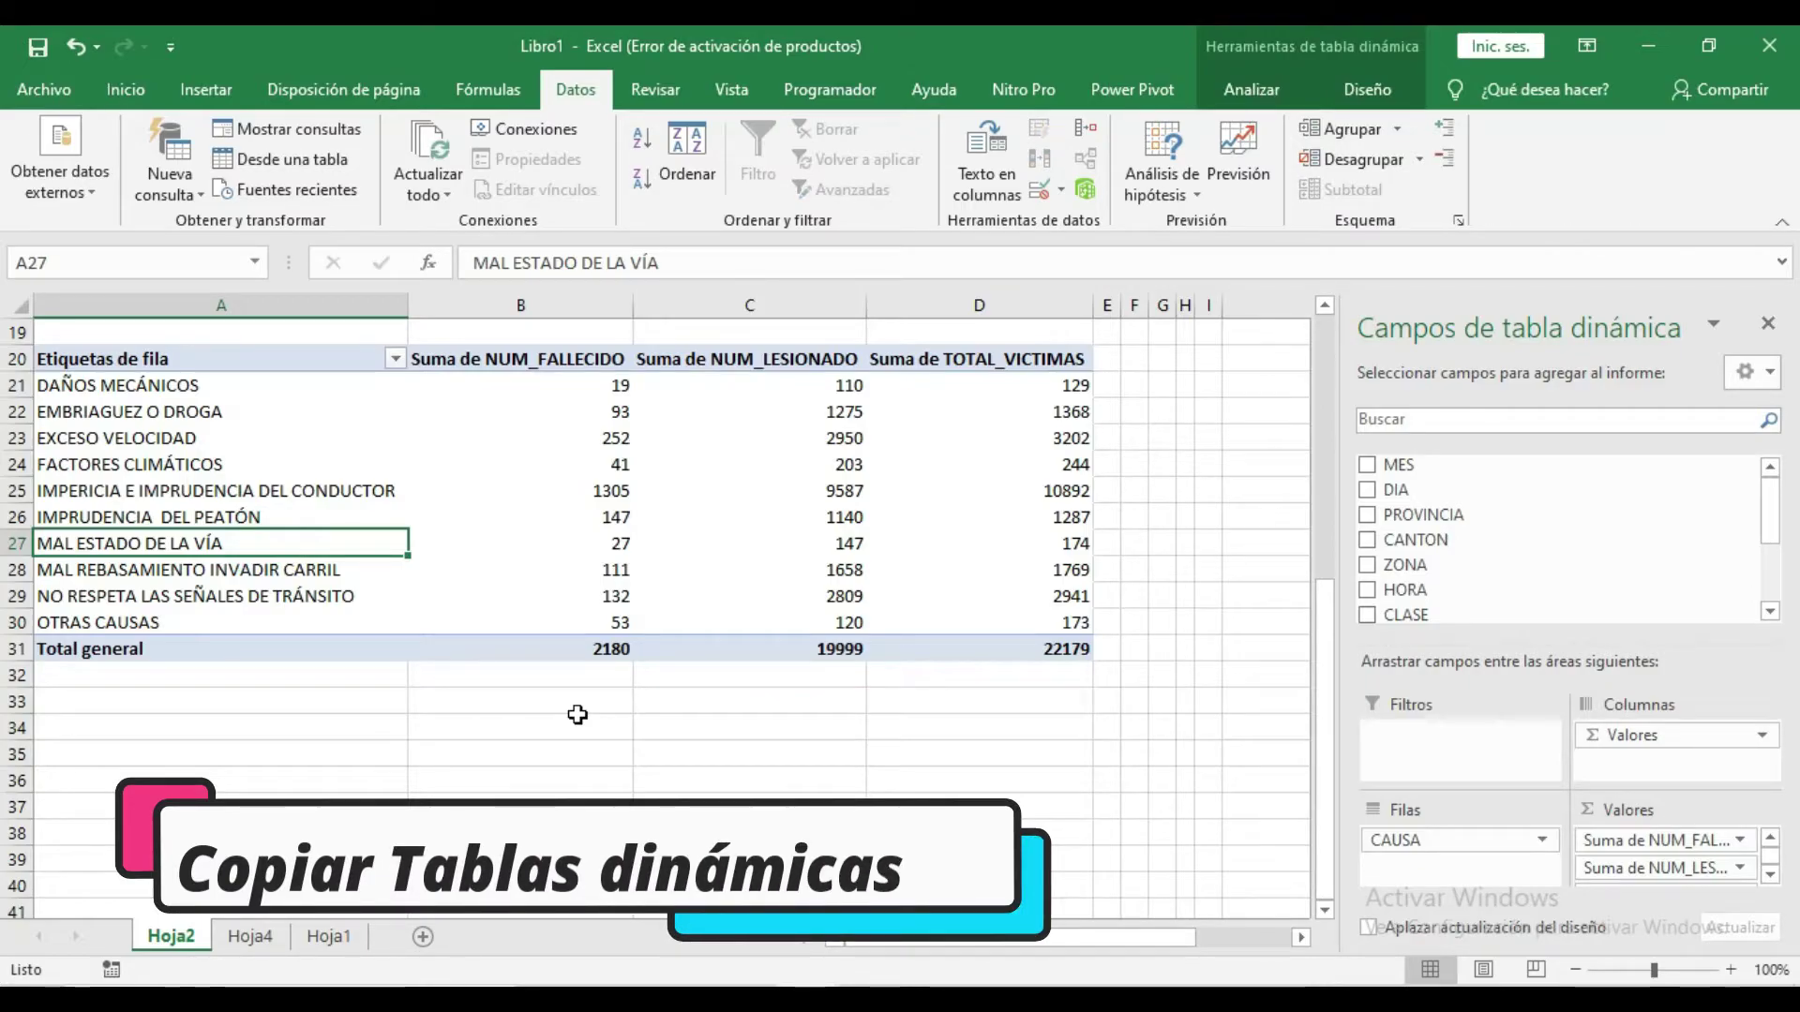
Step: Copy the whole pivot table in A20:D31 and paste the duplicate below it at cell A34
{"action": "left_click_drag", "start_coordinate": [293, 360], "coordinate": [995, 646]}
{"action": "key", "text": "ctrl+c"}
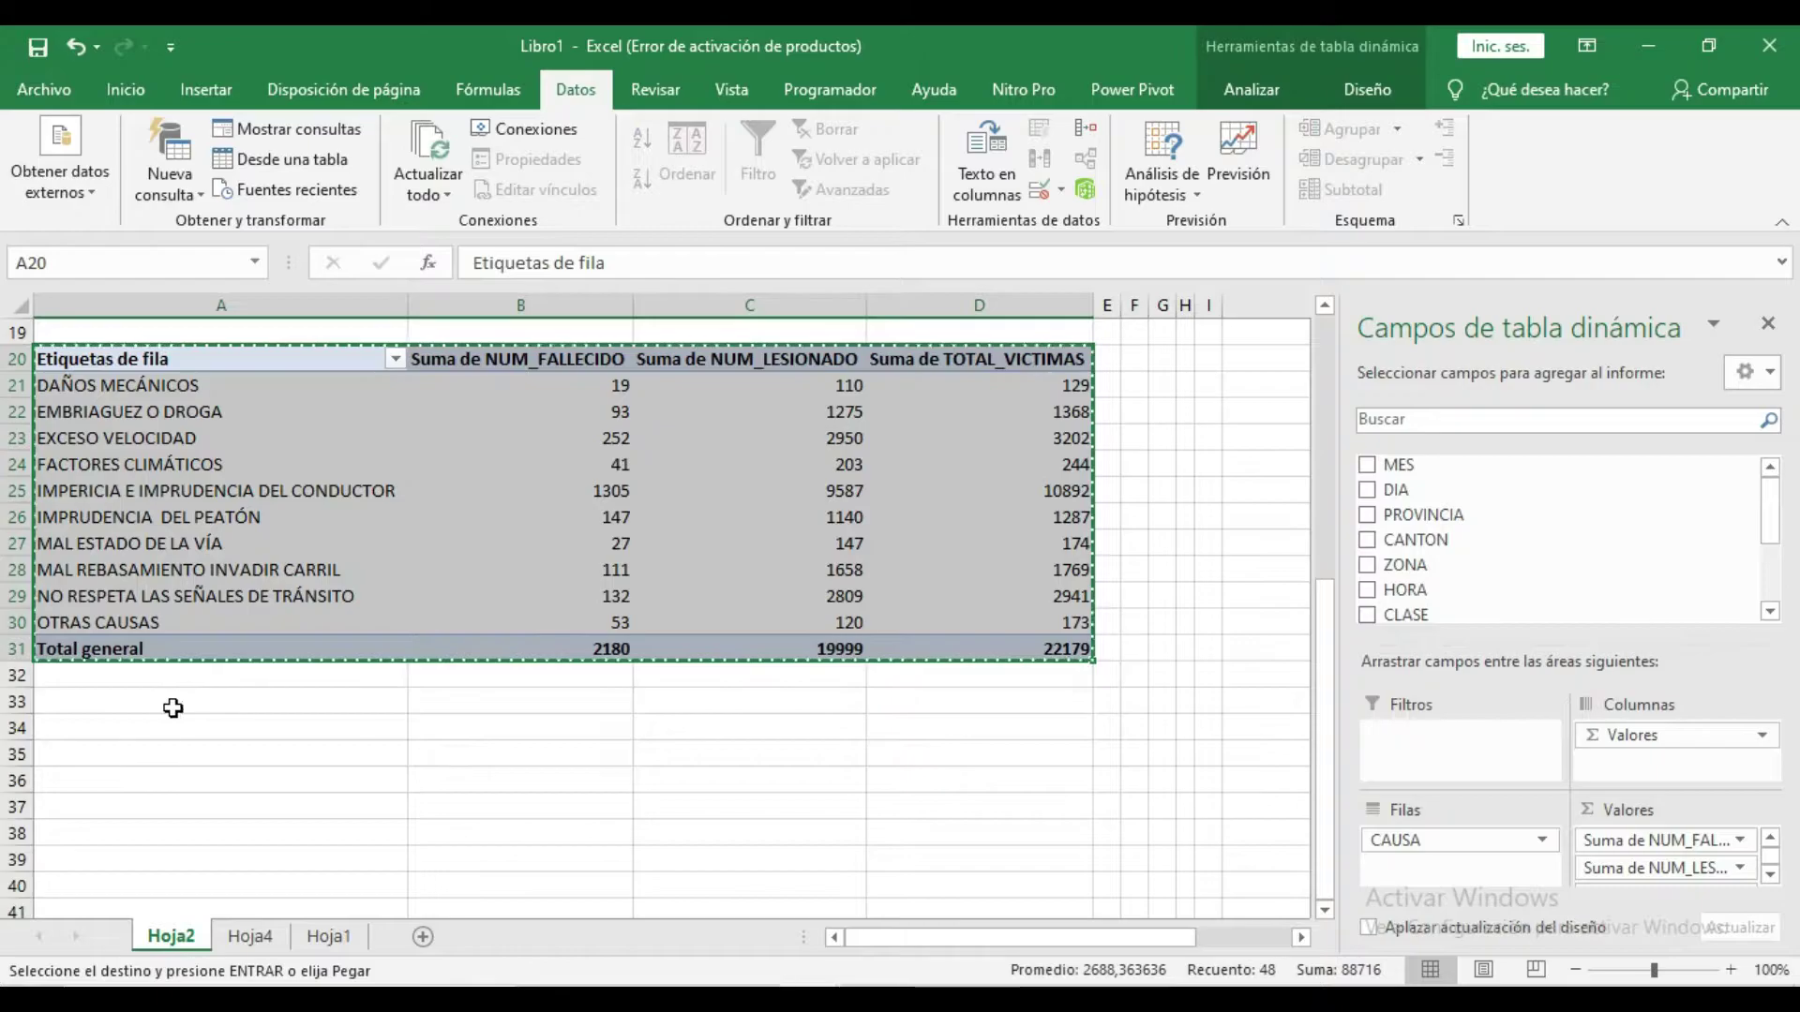
{"action": "left_click", "coordinate": [164, 736]}
{"action": "key", "text": "ctrl+v"}
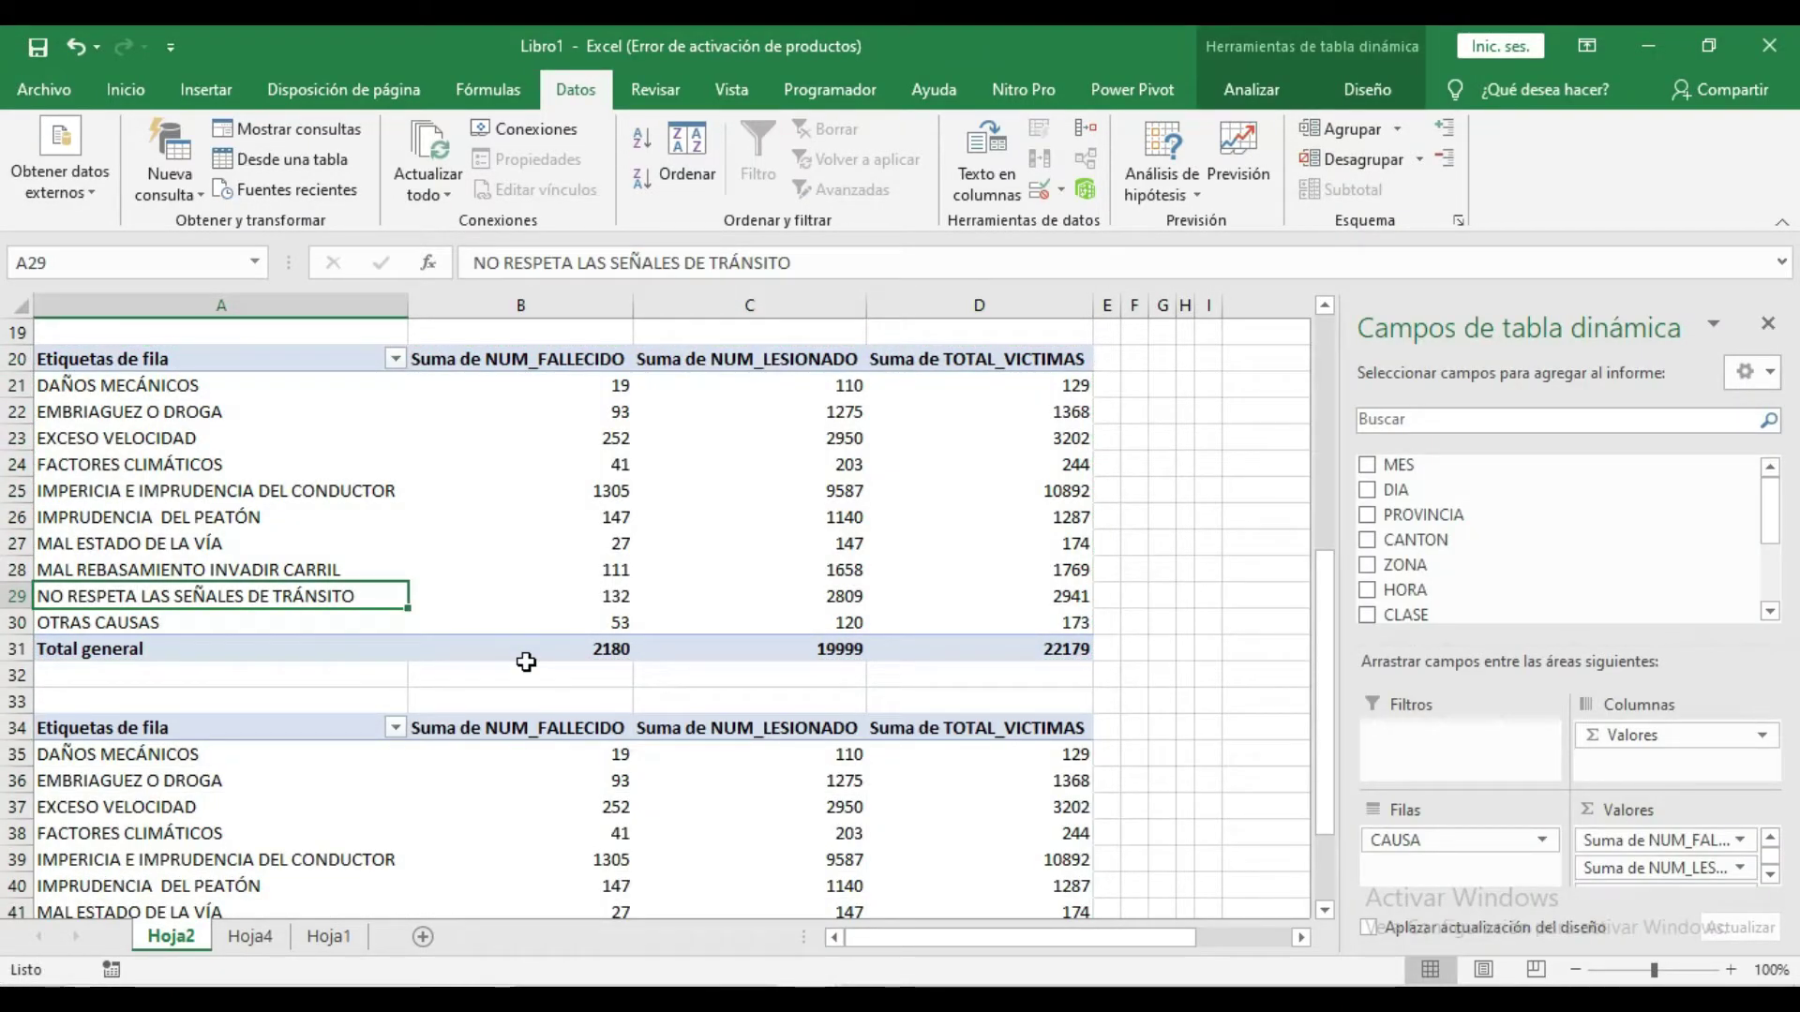
Step: Remove CAUSA from the rows of the upper pivot table and try to put HORA there instead
{"action": "mouse_move", "coordinate": [681, 613]}
{"action": "left_click_drag", "start_coordinate": [1430, 841], "coordinate": [1209, 647]}
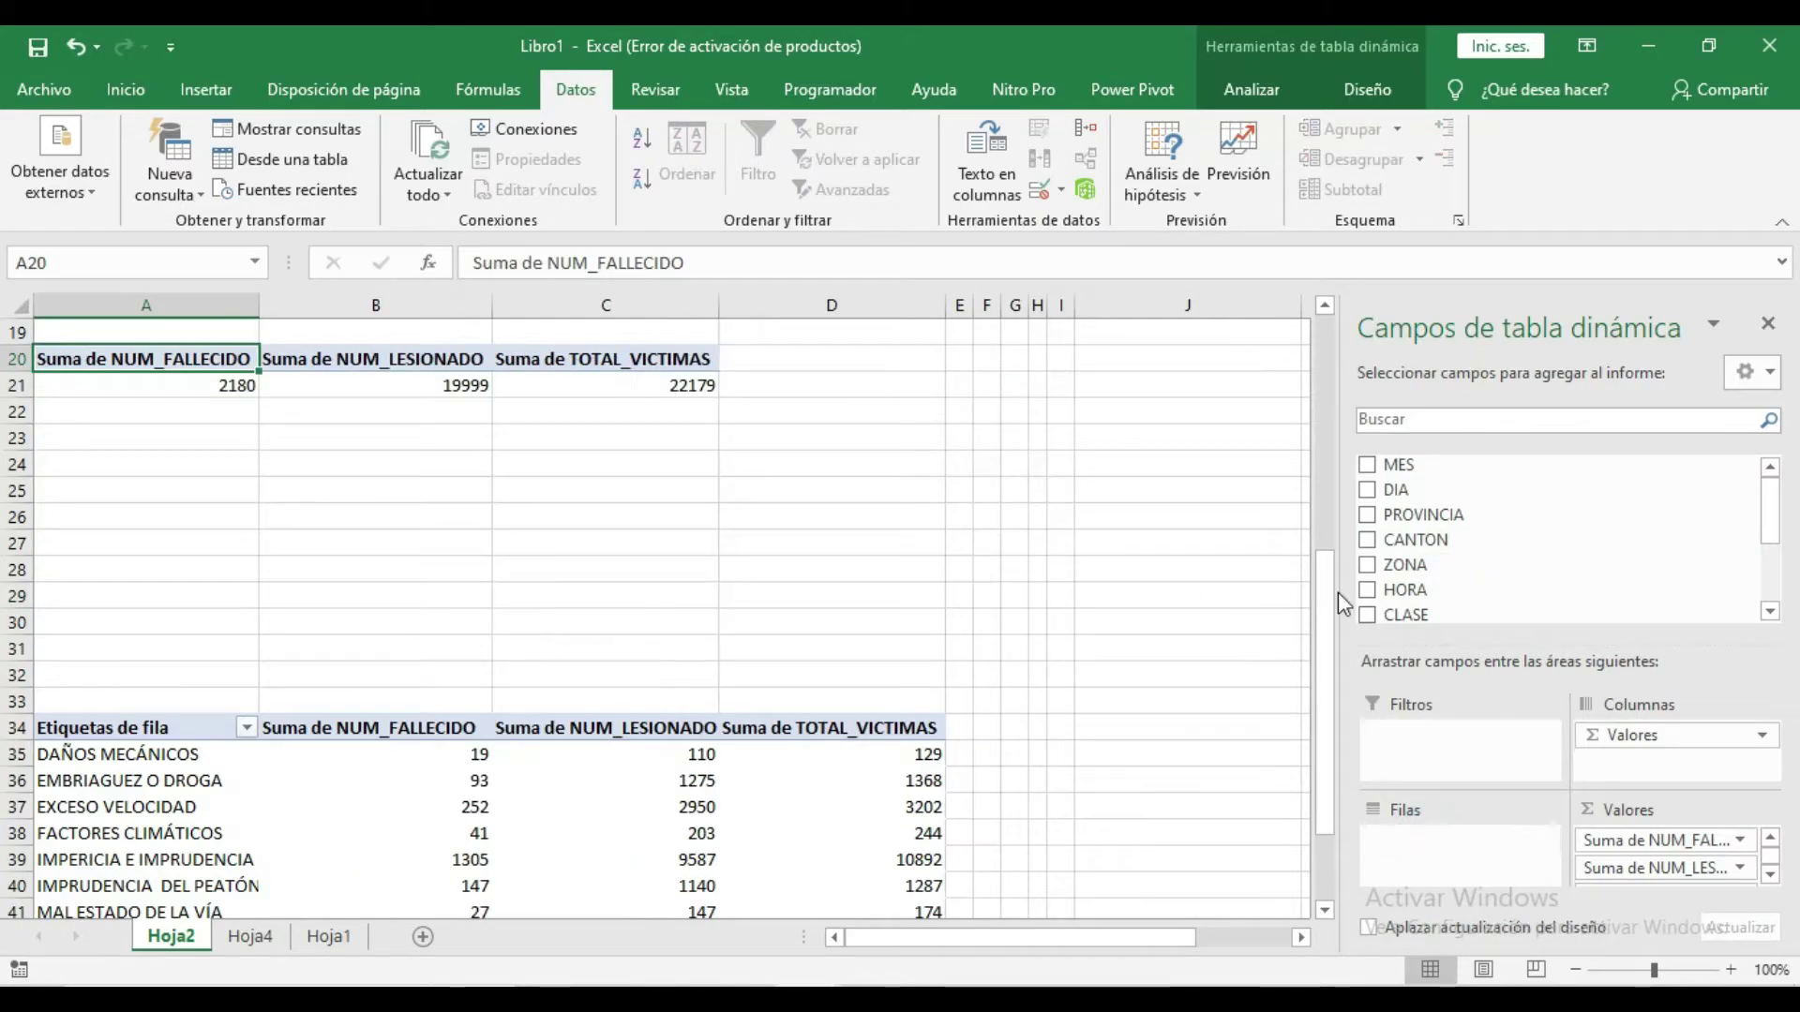
{"action": "left_click_drag", "start_coordinate": [1427, 592], "coordinate": [1439, 858]}
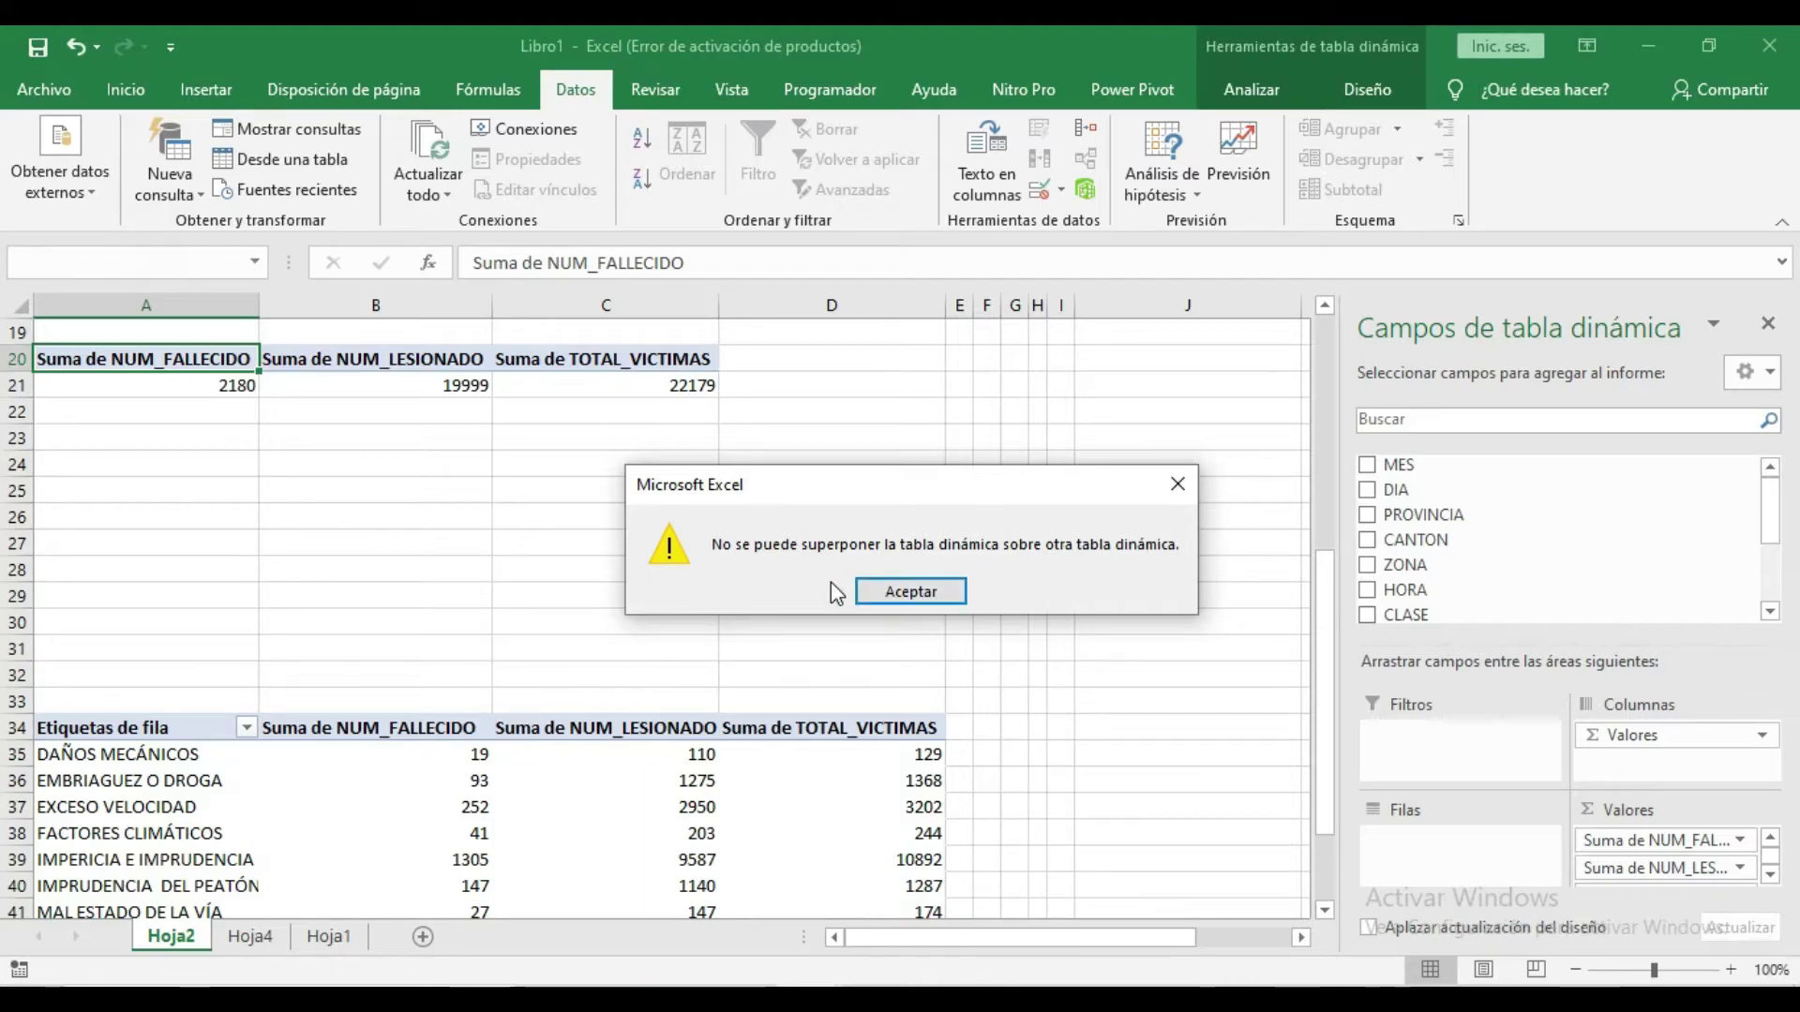
{"action": "left_click", "coordinate": [909, 582]}
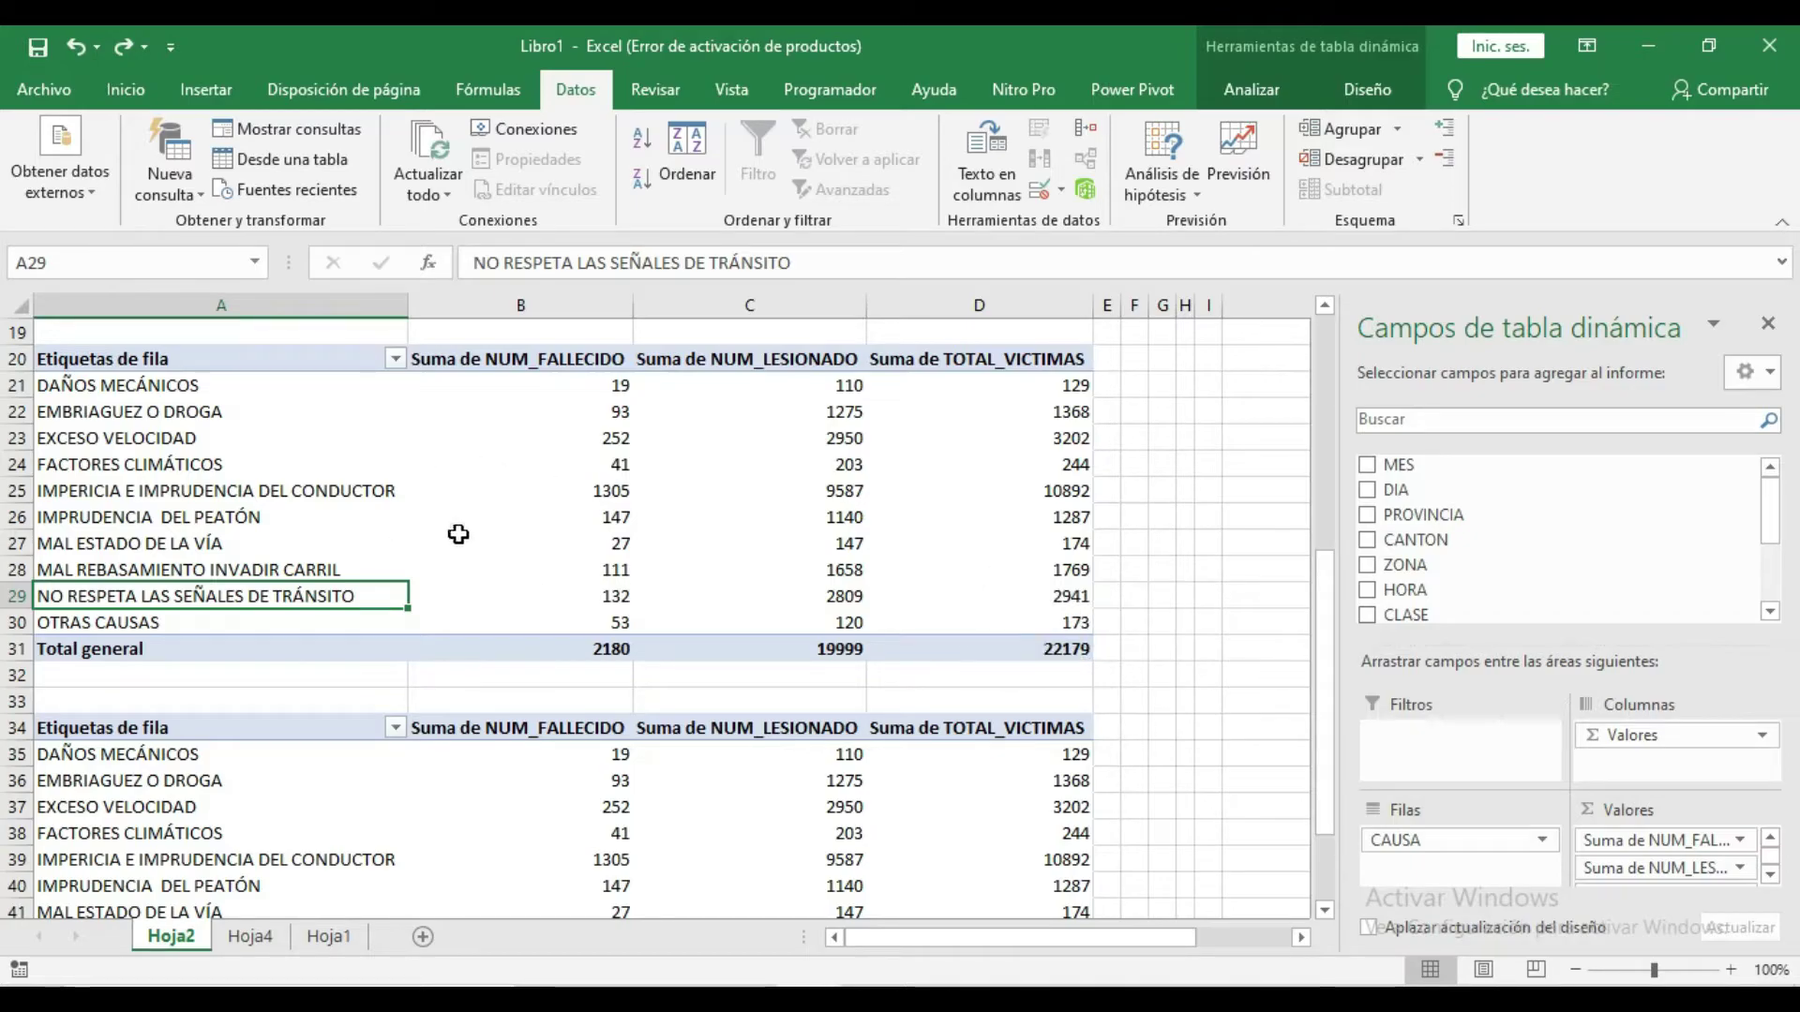
Step: Remove the NUM_FALLECIDO, NUM_LESIONADO and TOTAL_VICTIMAS values from the duplicate pivot table at A34
{"action": "scroll", "coordinate": [601, 695], "scroll_direction": "down", "scroll_amount": 3}
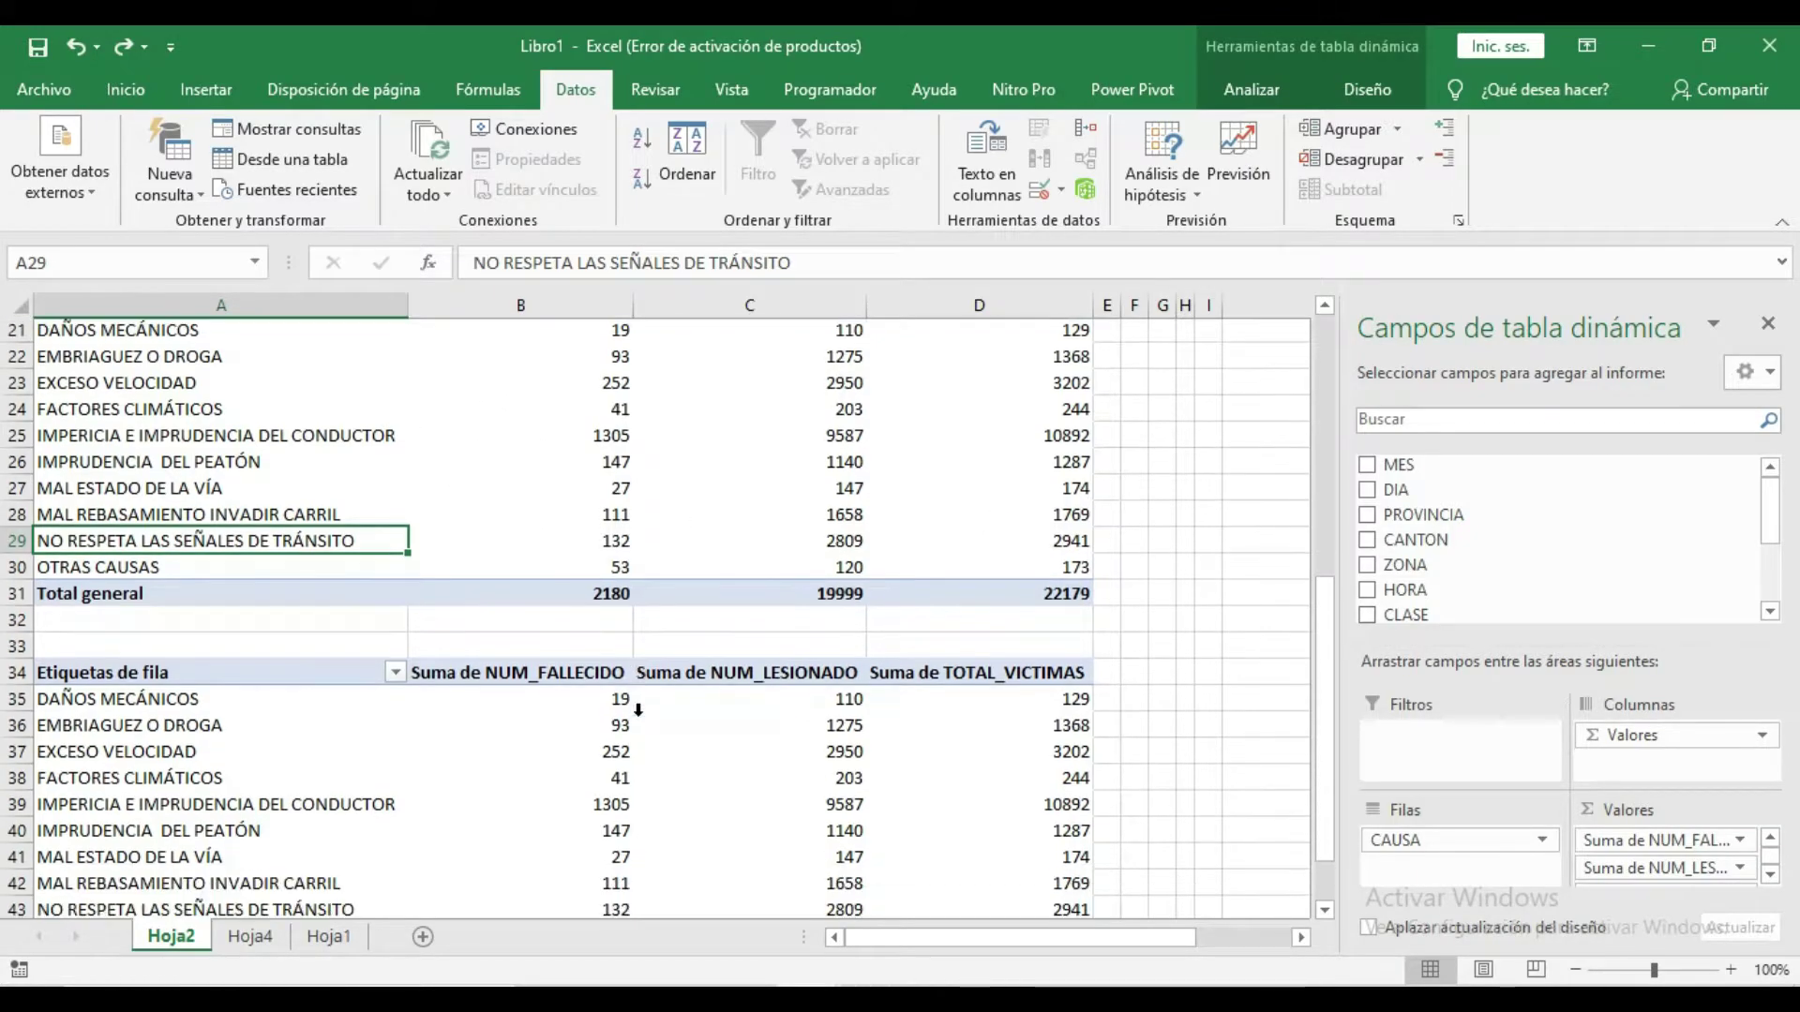
{"action": "scroll", "coordinate": [638, 709], "scroll_direction": "down", "scroll_amount": 1}
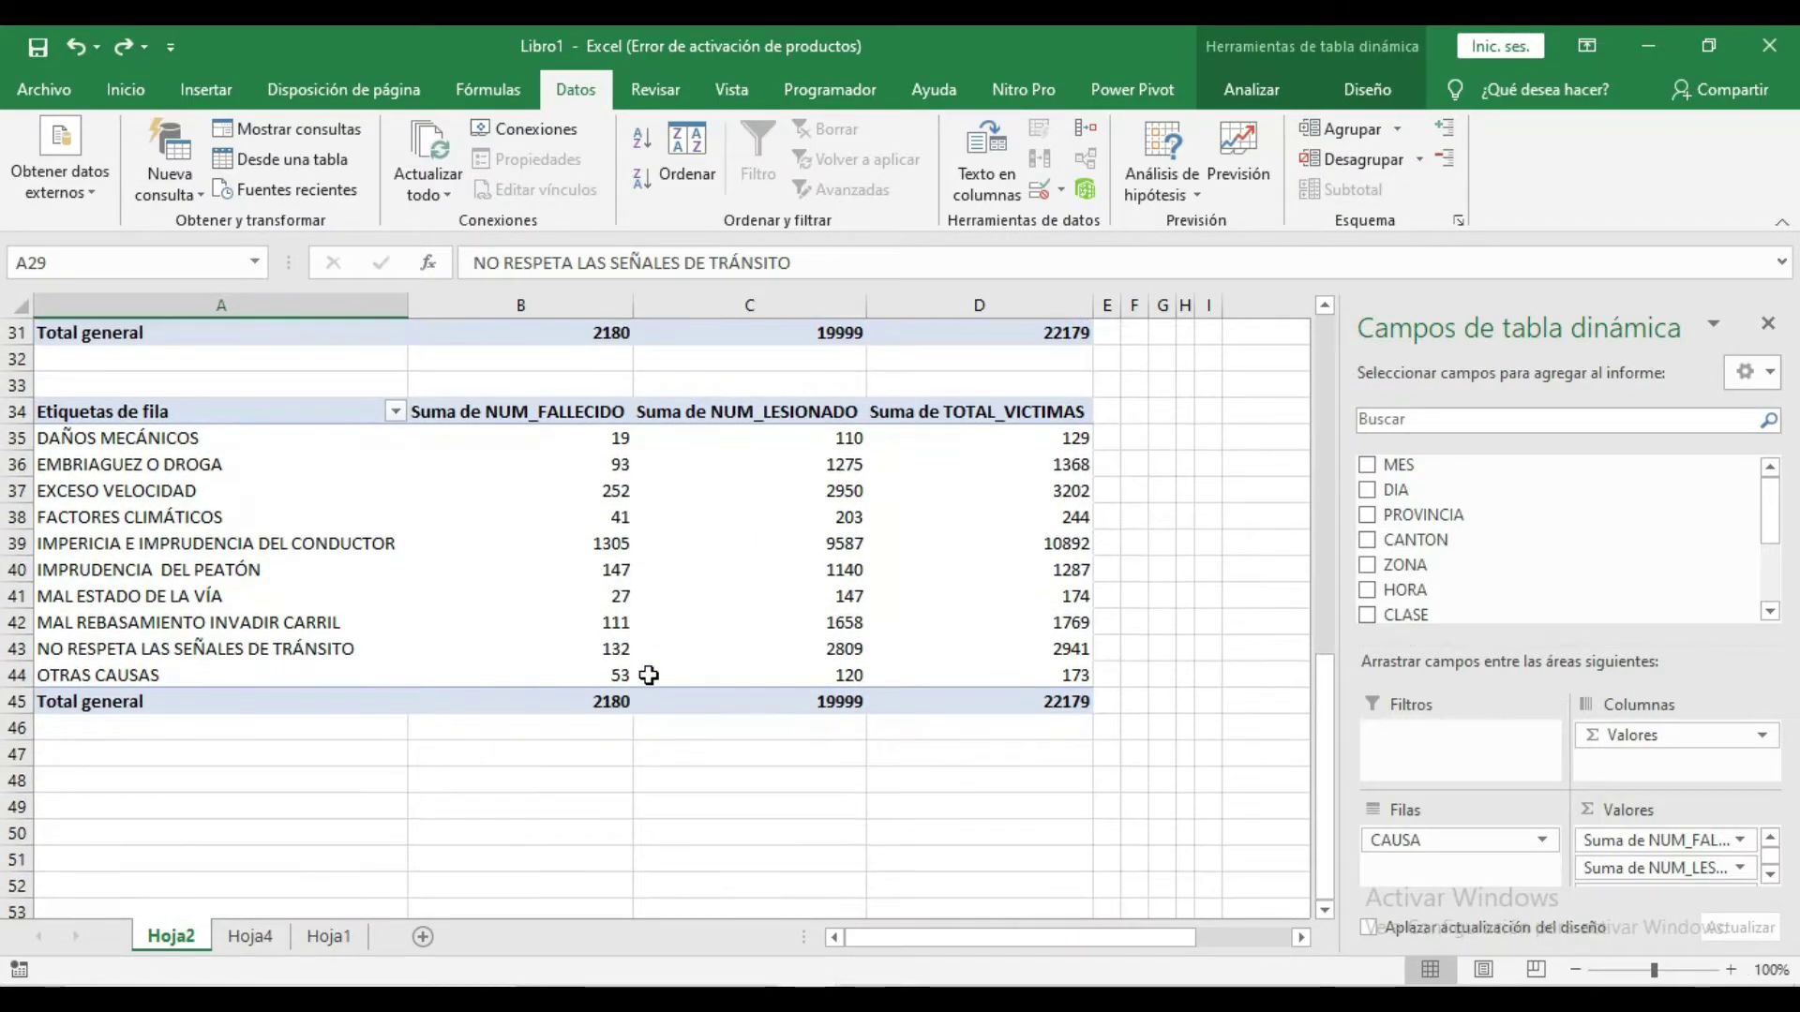
{"action": "left_click", "coordinate": [759, 623]}
{"action": "left_click_drag", "start_coordinate": [1650, 840], "coordinate": [1217, 792]}
Step: Add ZONA as a filter in the duplicate pivot table, with DIA both as the column field and as the counted value
{"action": "left_click_drag", "start_coordinate": [1535, 570], "coordinate": [1449, 724]}
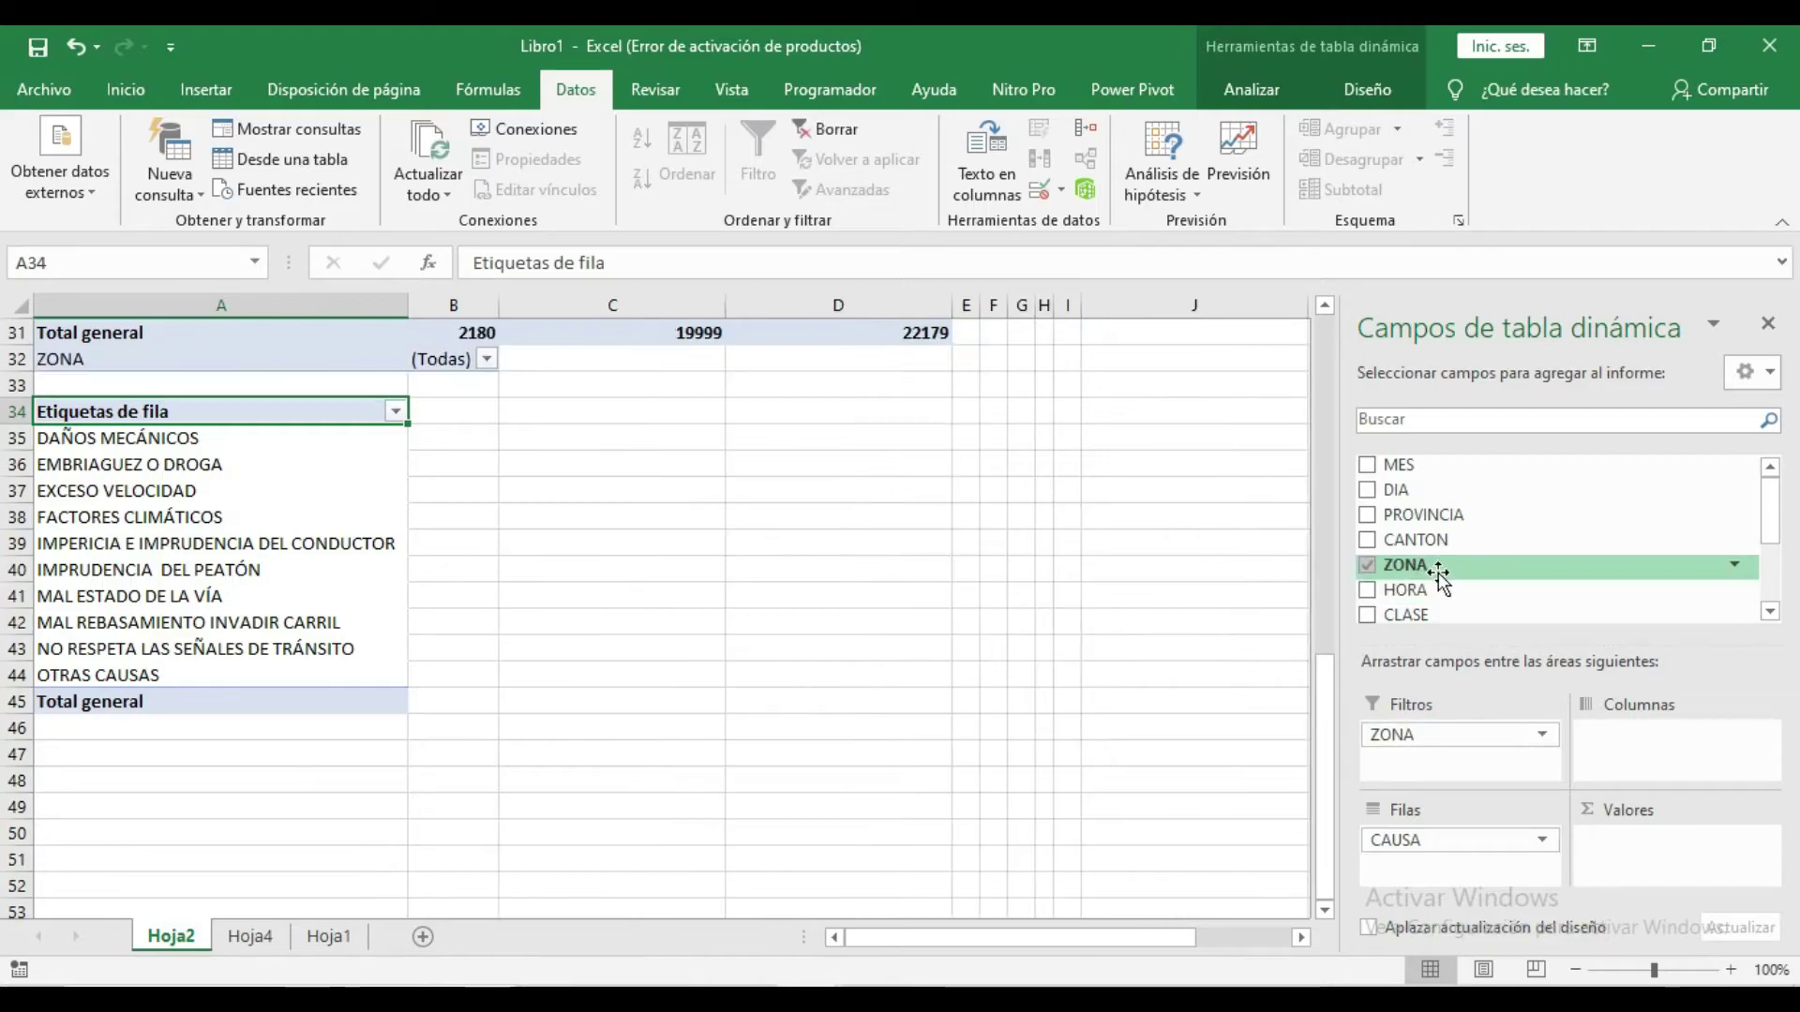
{"action": "left_click_drag", "start_coordinate": [1408, 495], "coordinate": [1678, 769]}
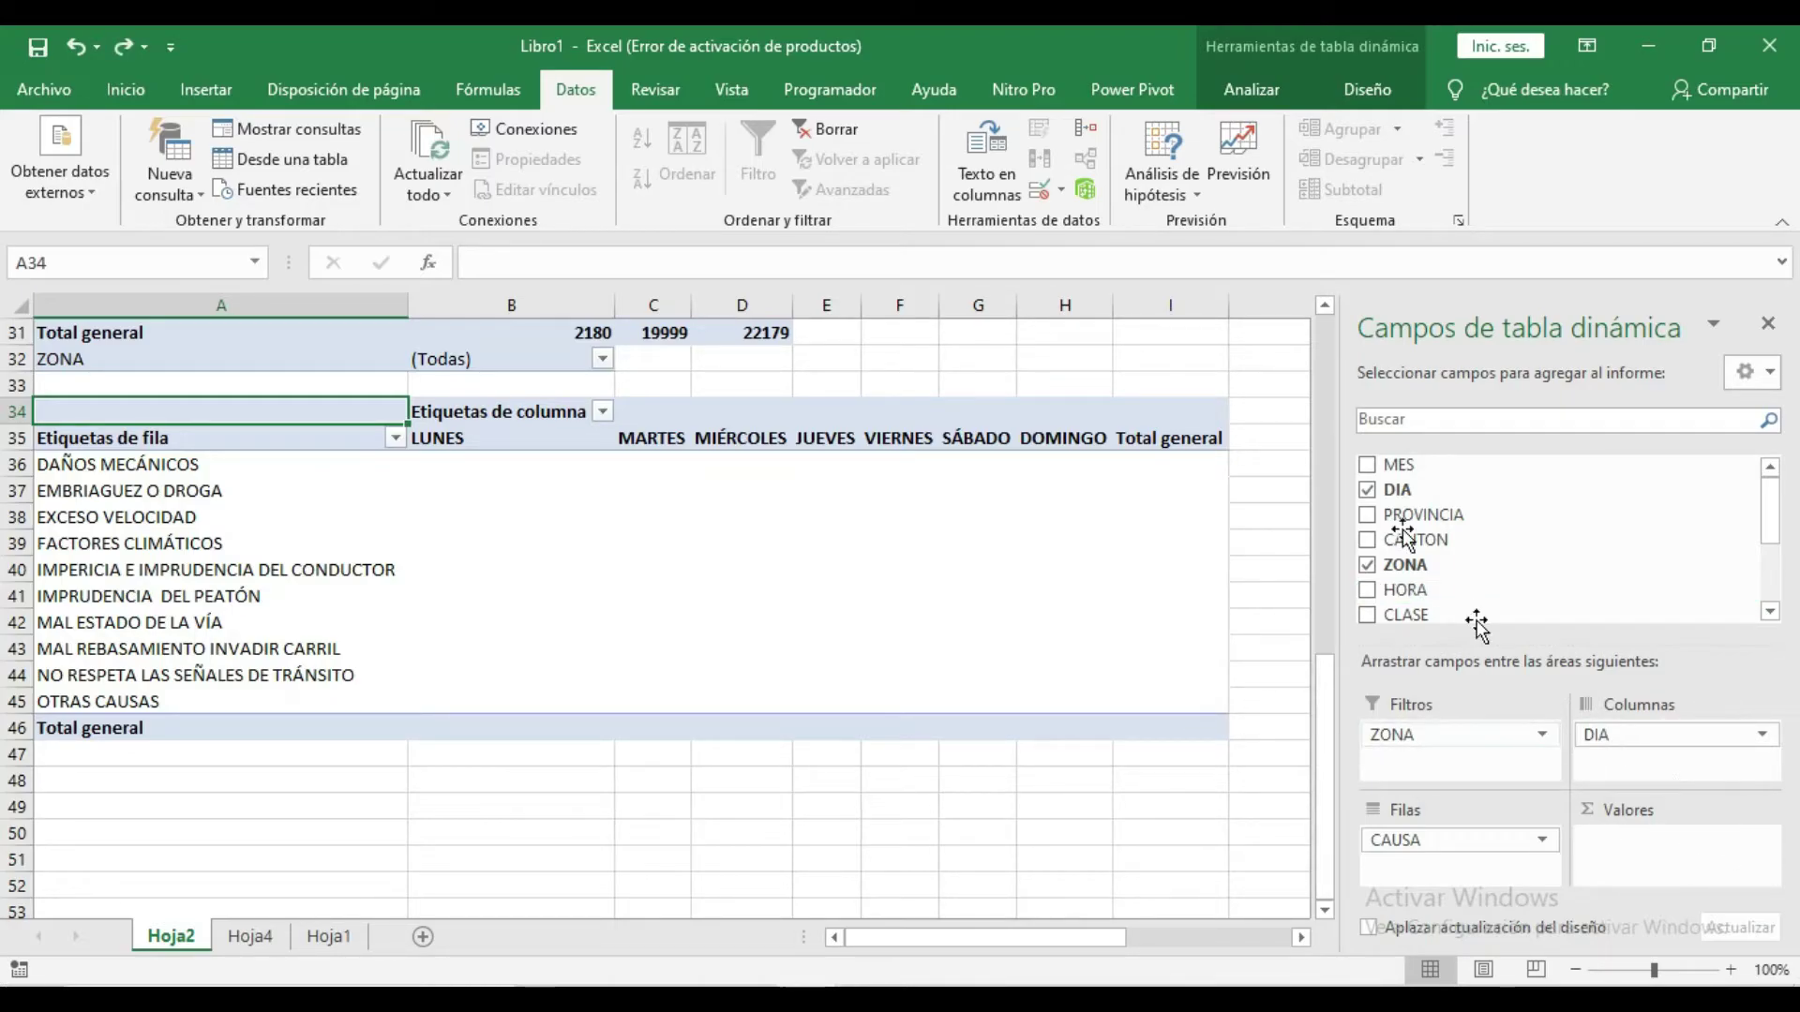
{"action": "left_click_drag", "start_coordinate": [1397, 489], "coordinate": [1635, 848]}
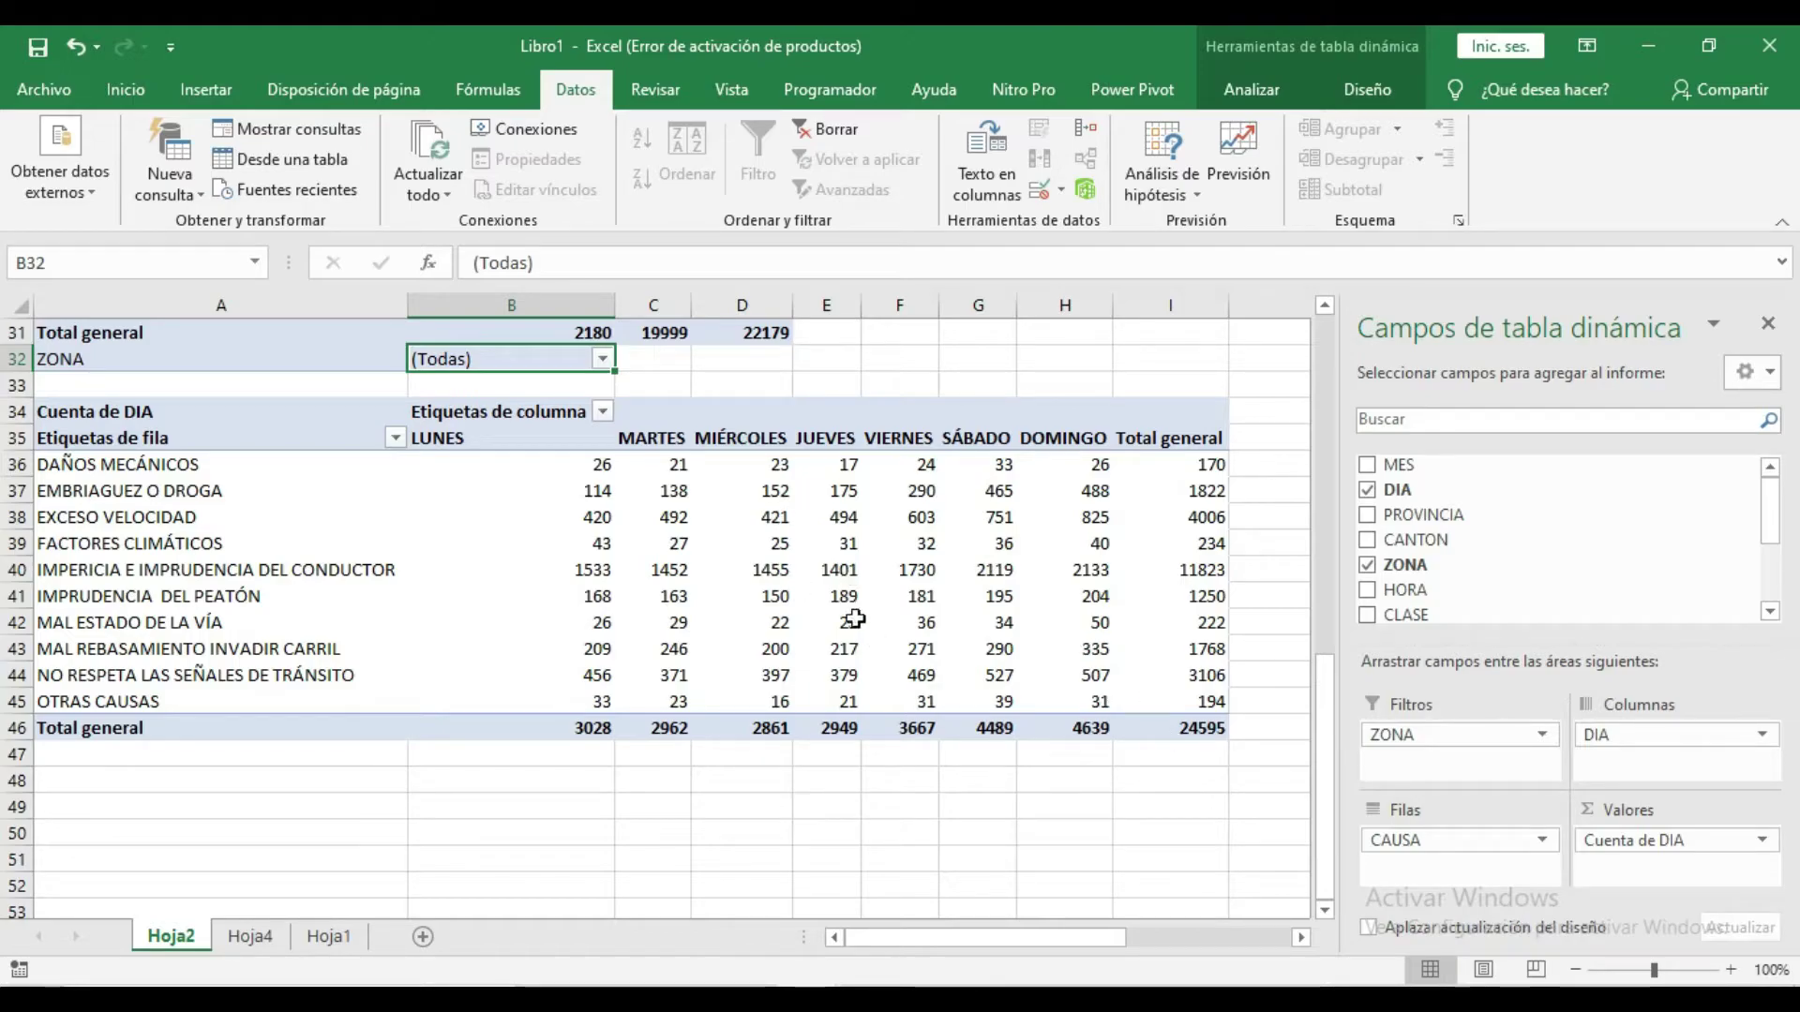
Step: Copy the pivot table with its ZONA filter in A32:I46 and paste the duplicate at cell A48
{"action": "left_click_drag", "start_coordinate": [282, 369], "coordinate": [1214, 727]}
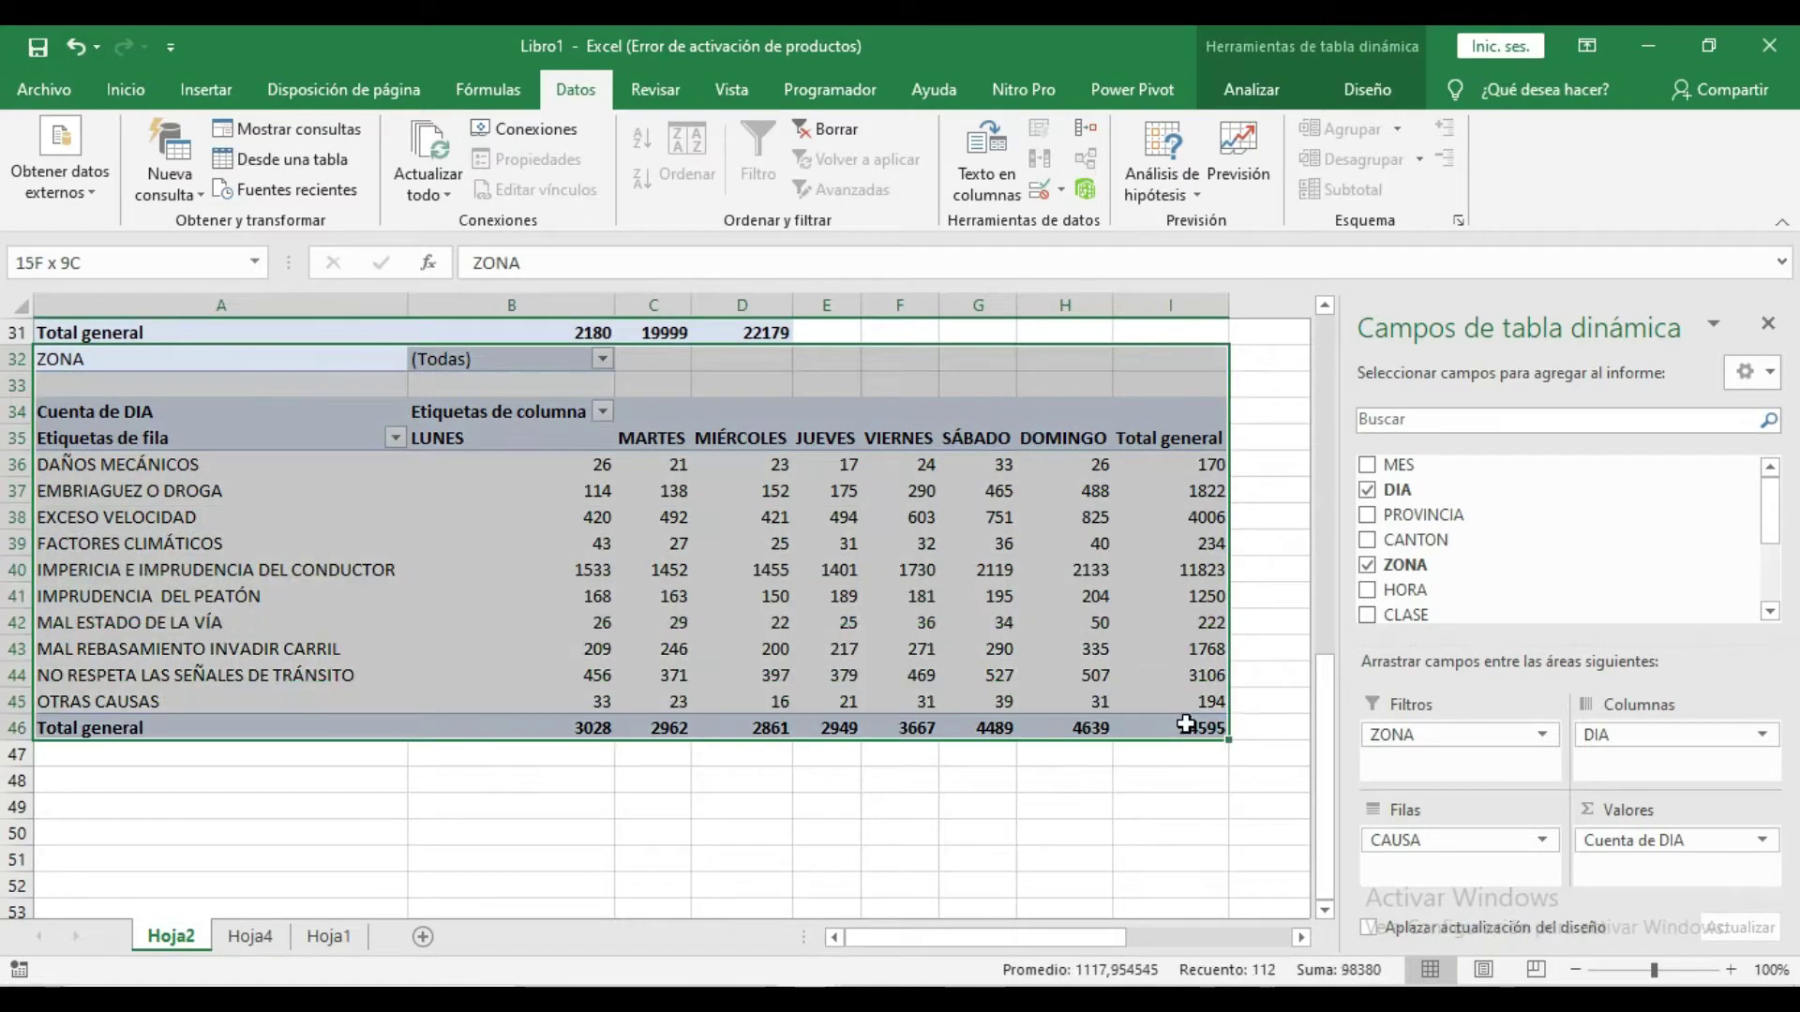
{"action": "key", "text": "ctrl+c"}
{"action": "left_click", "coordinate": [167, 799]}
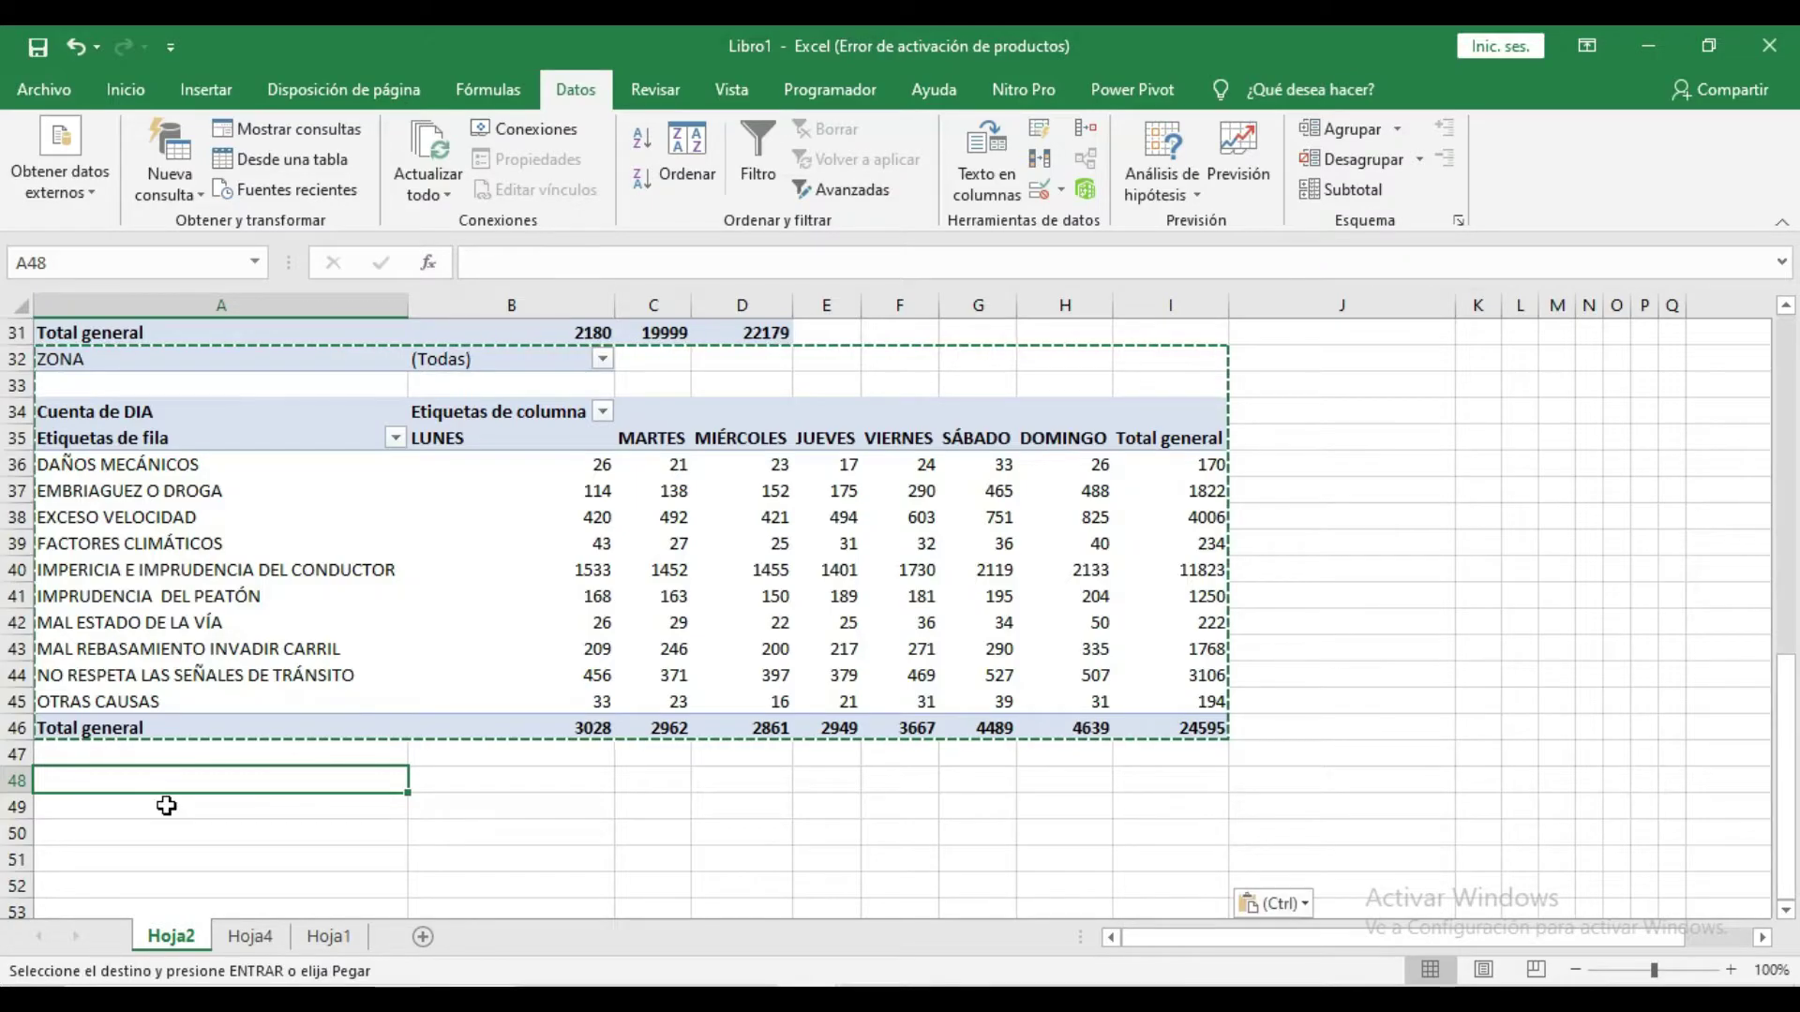
{"action": "key", "text": "ctrl+v"}
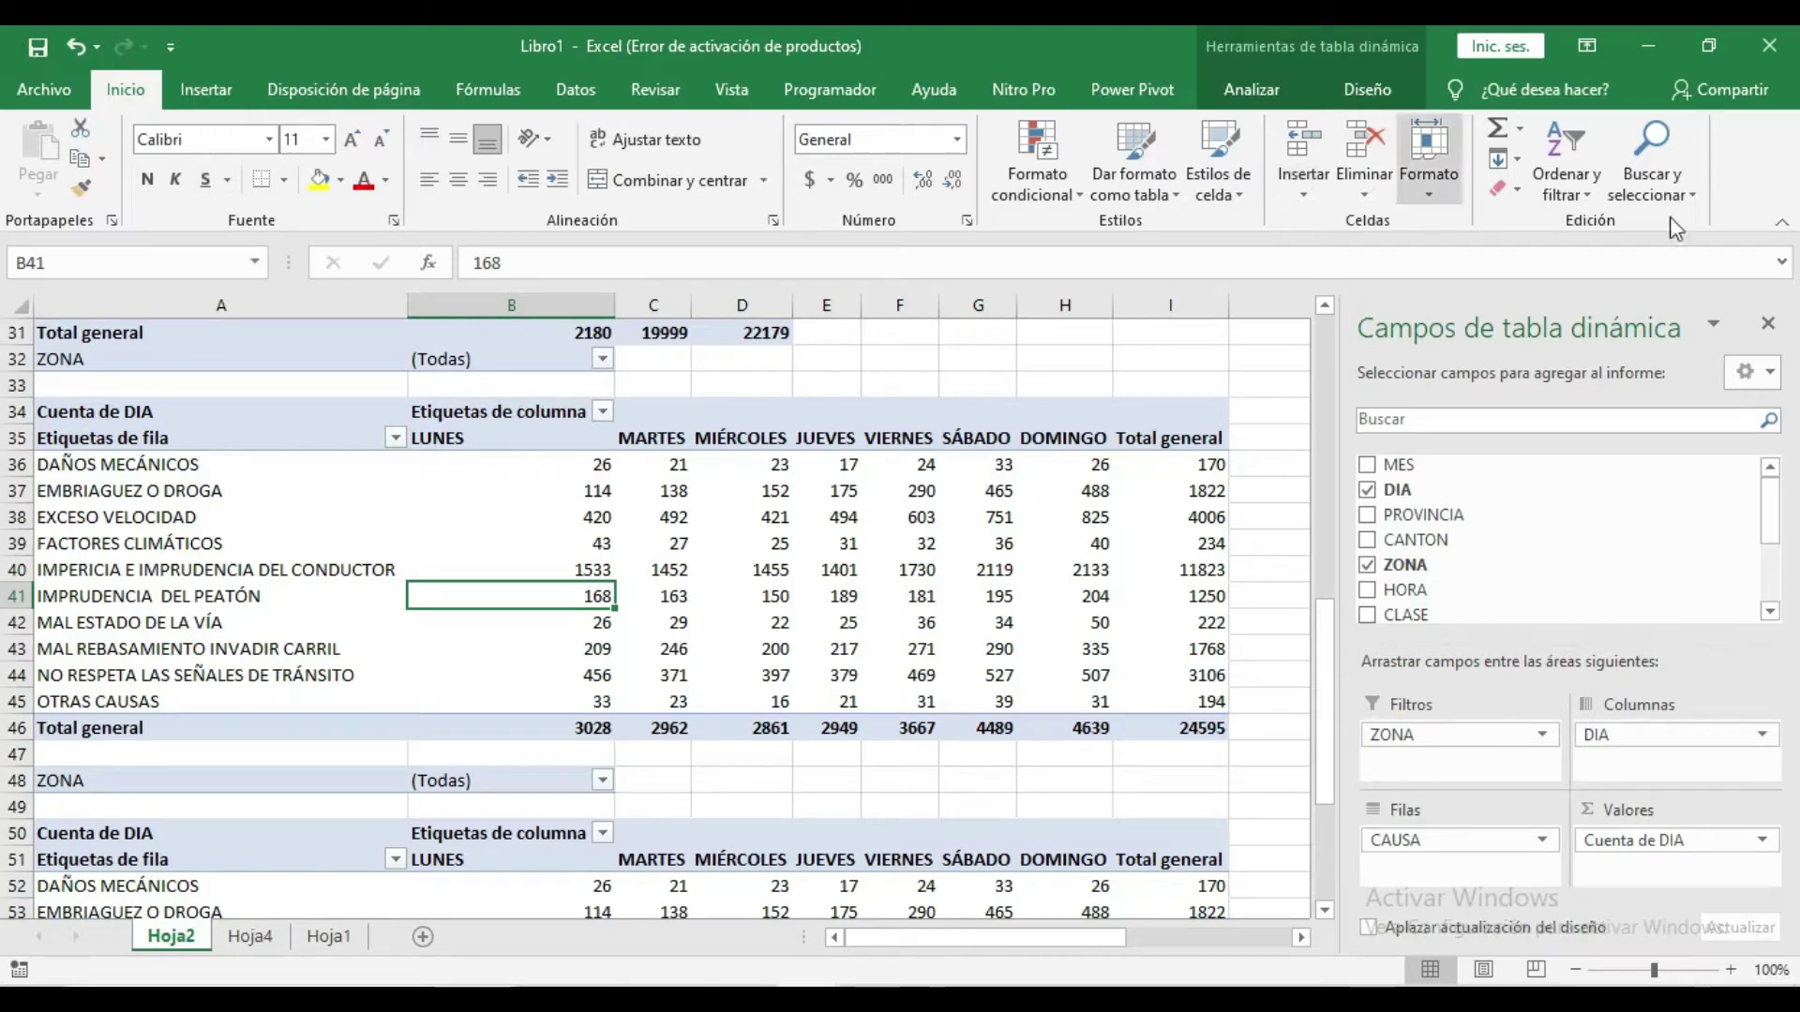
Step: Collapse the ribbon and filter the pivot table at A34 to show only the RURAL value of ZONA
{"action": "left_click", "coordinate": [1778, 222]}
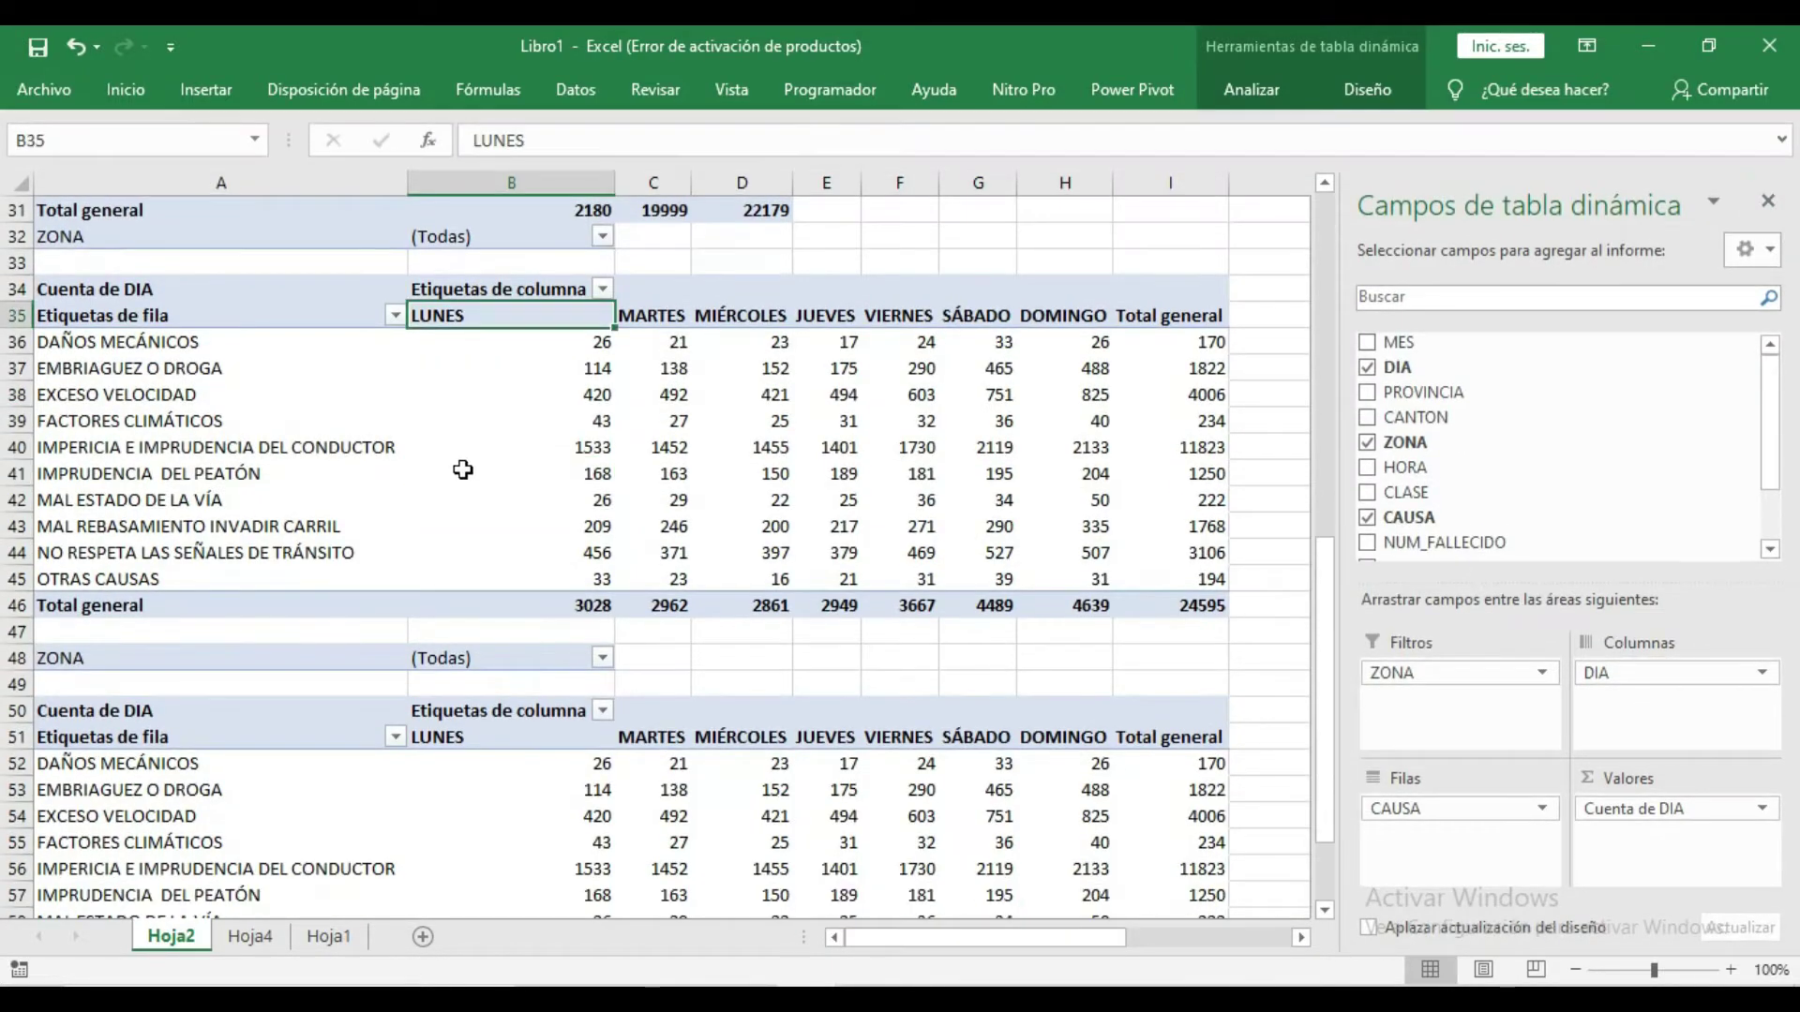
{"action": "left_click", "coordinate": [602, 237]}
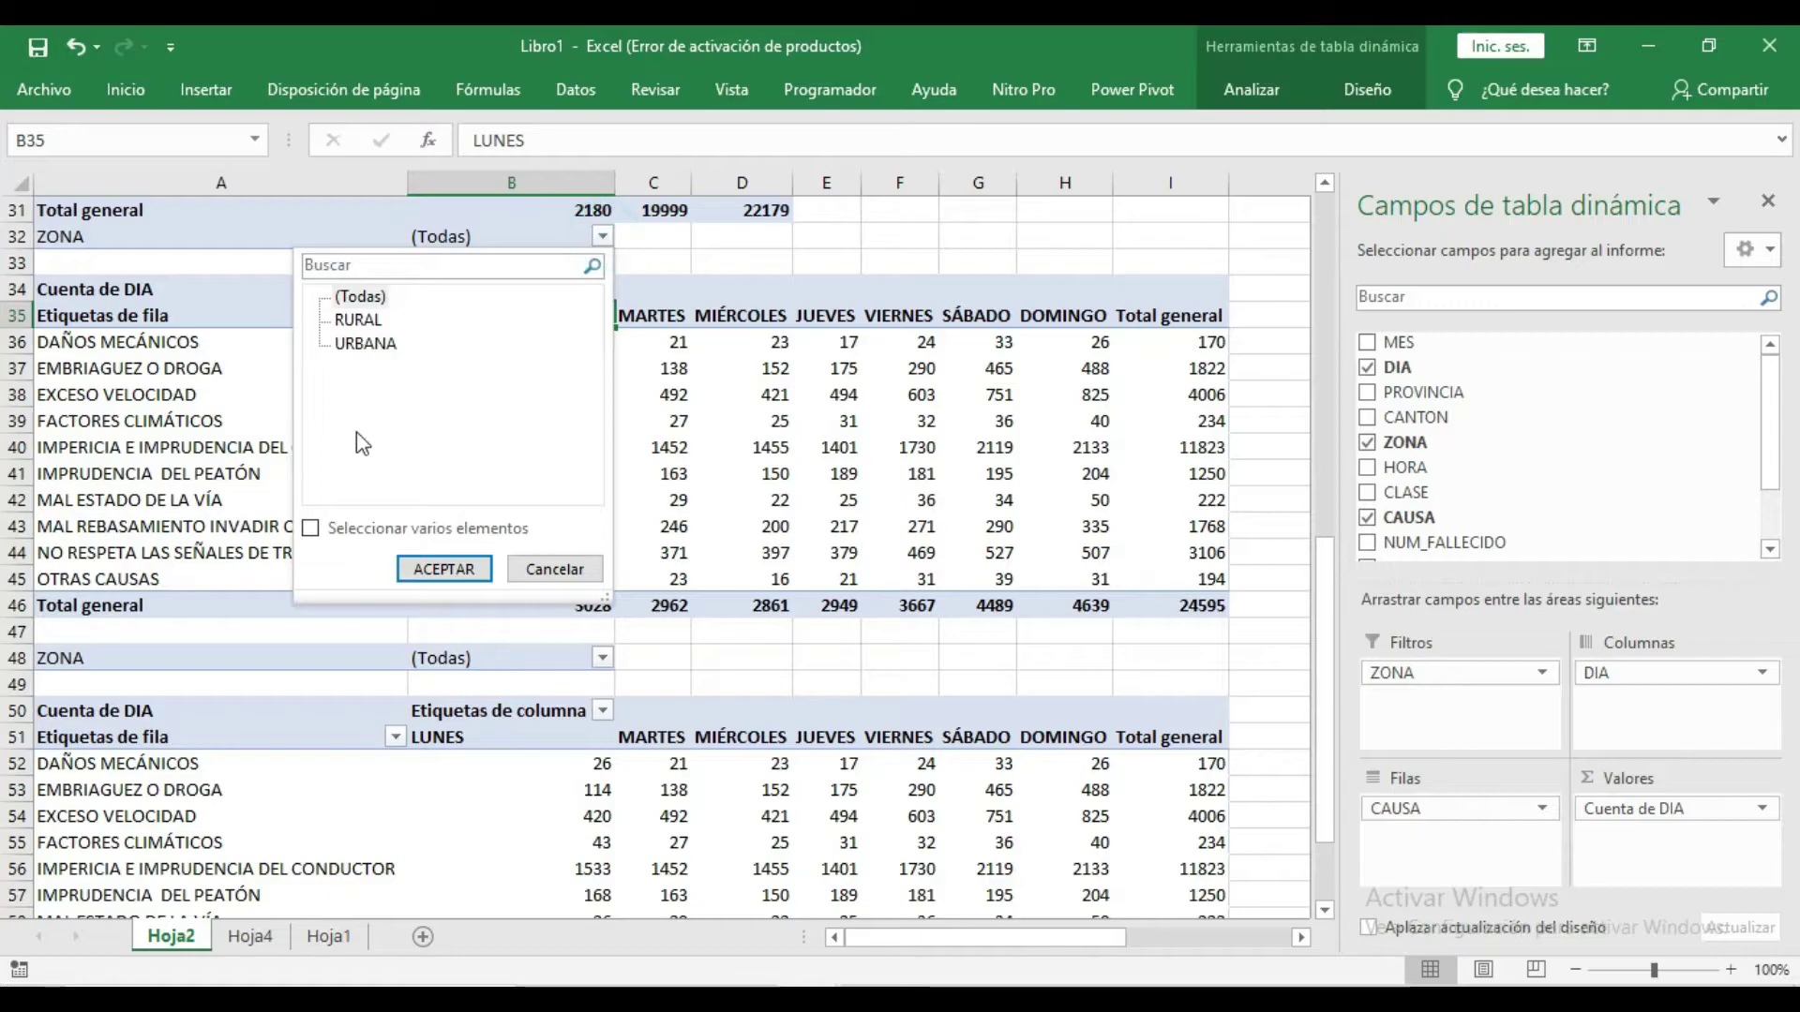
{"action": "left_click", "coordinate": [310, 529]}
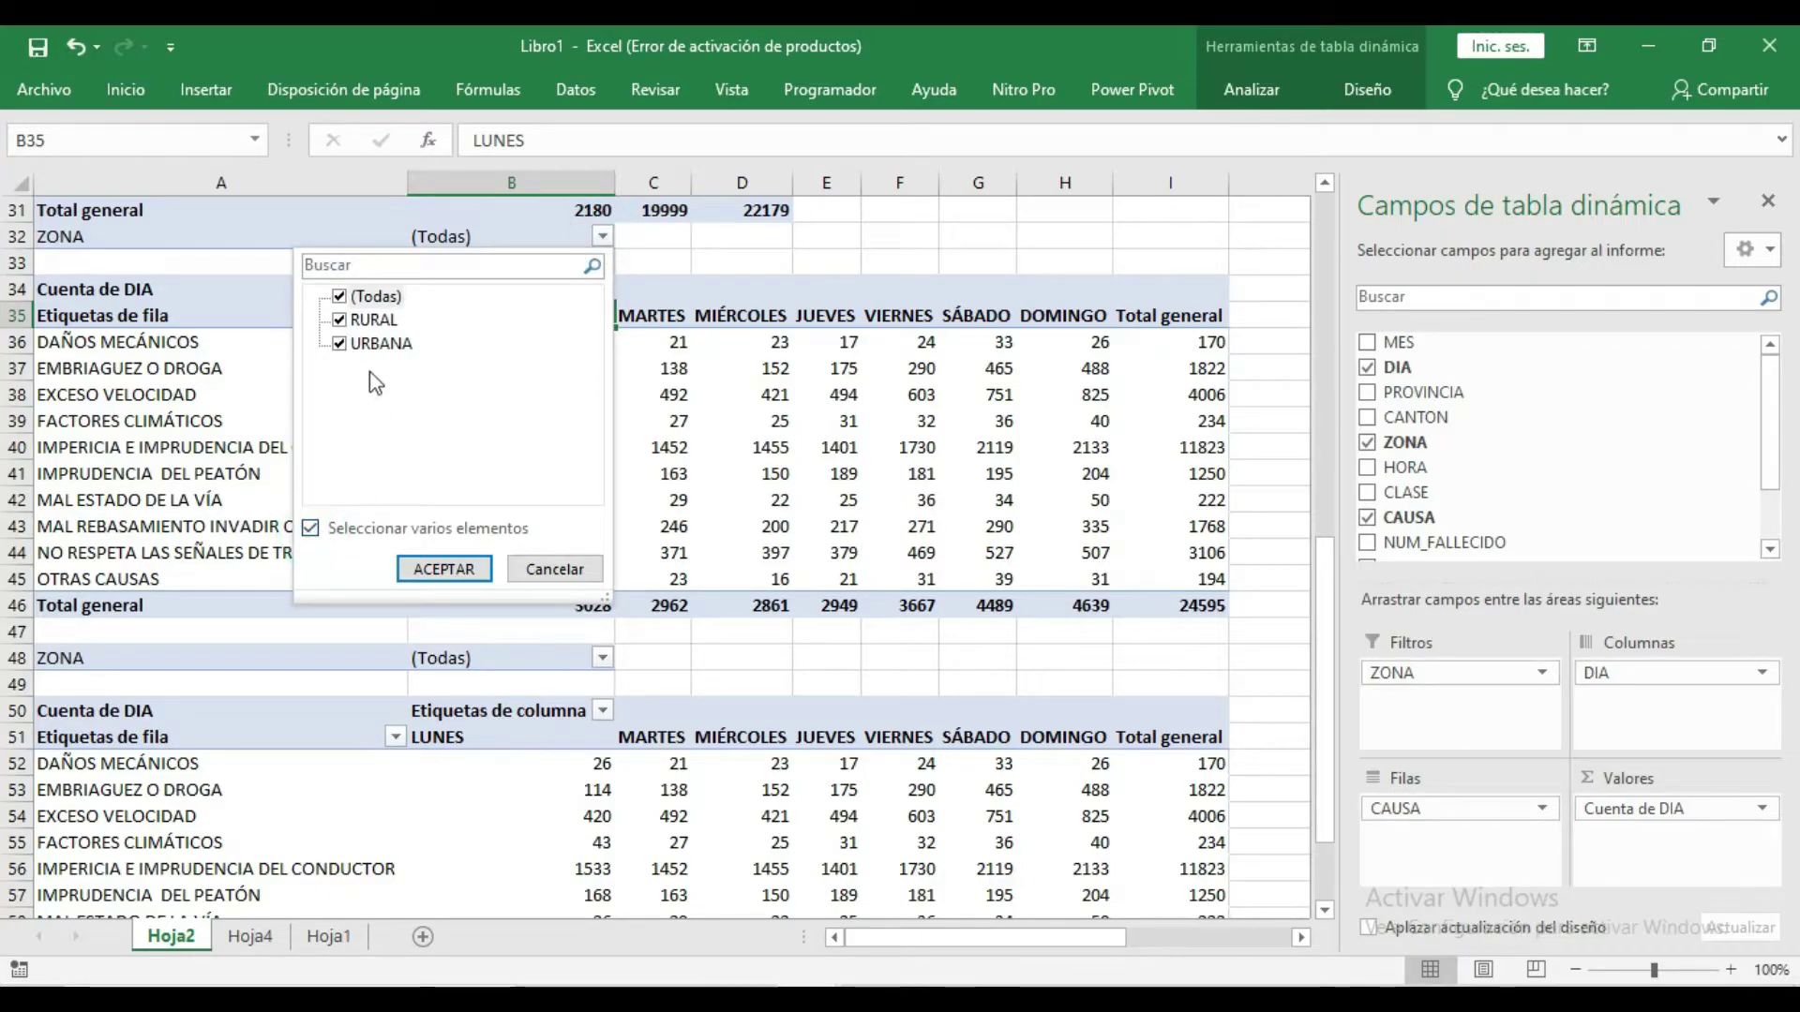
{"action": "left_click", "coordinate": [340, 344]}
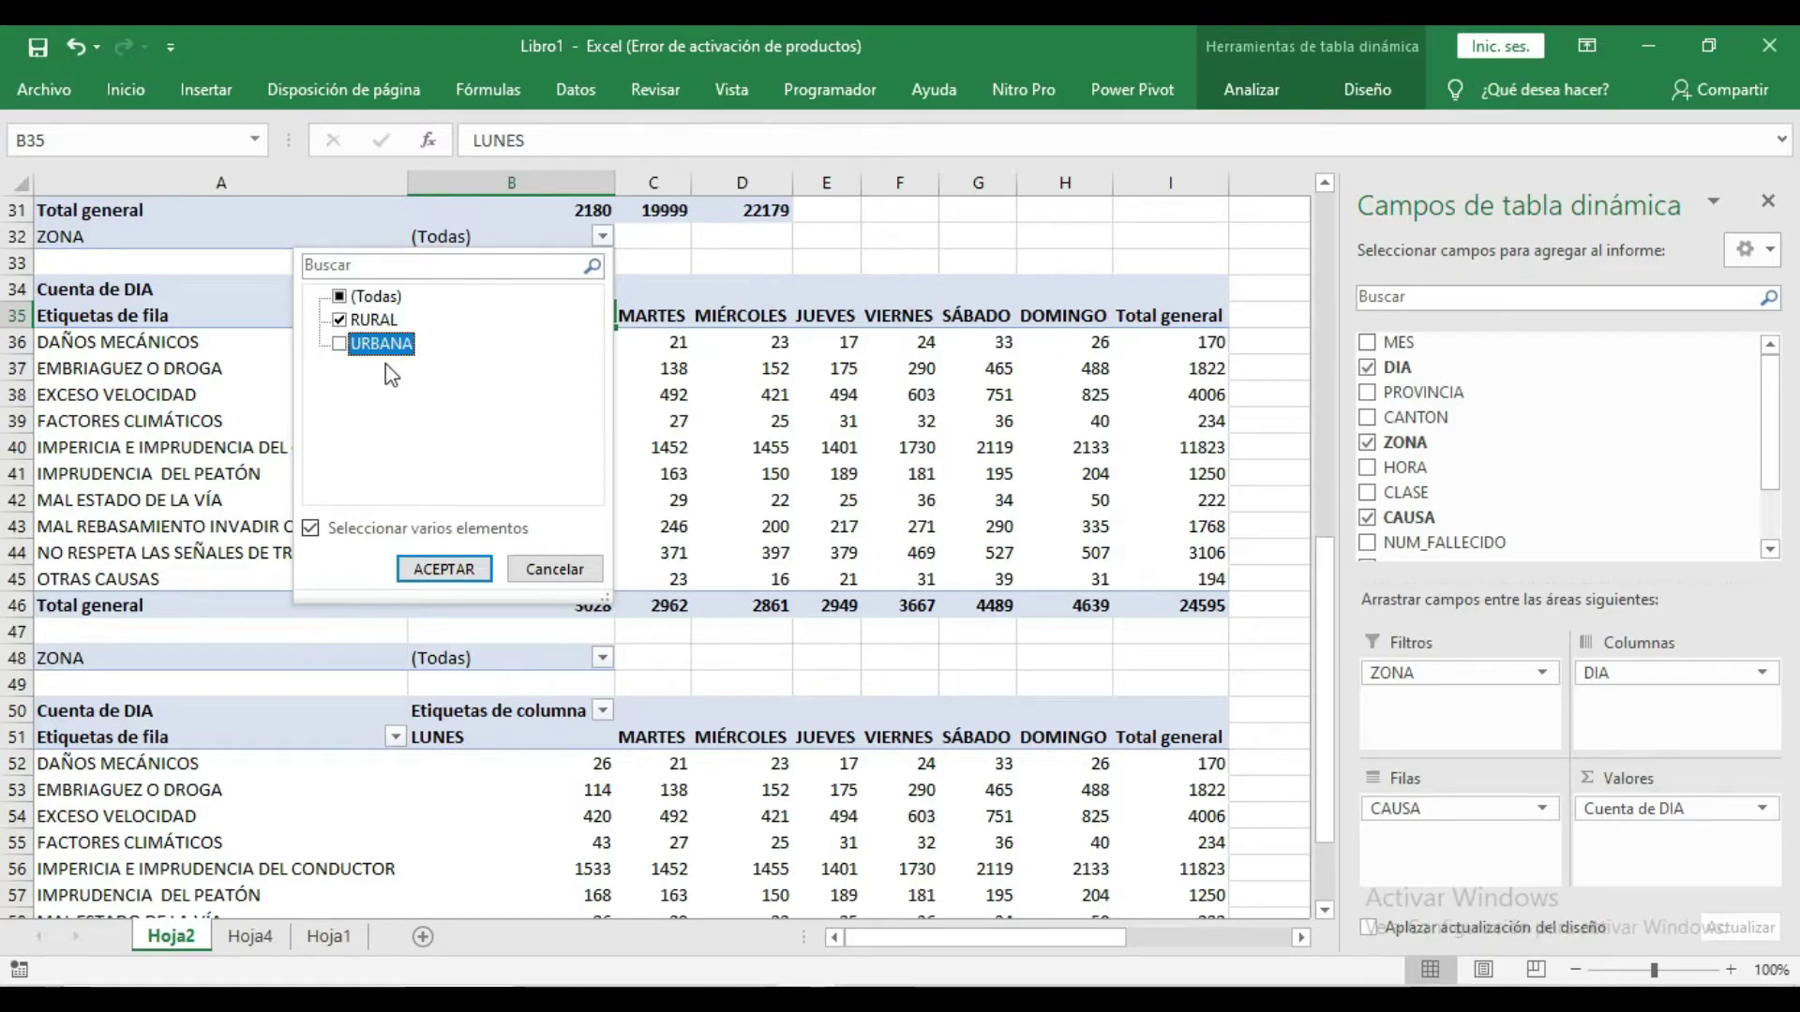
{"action": "left_click", "coordinate": [443, 570]}
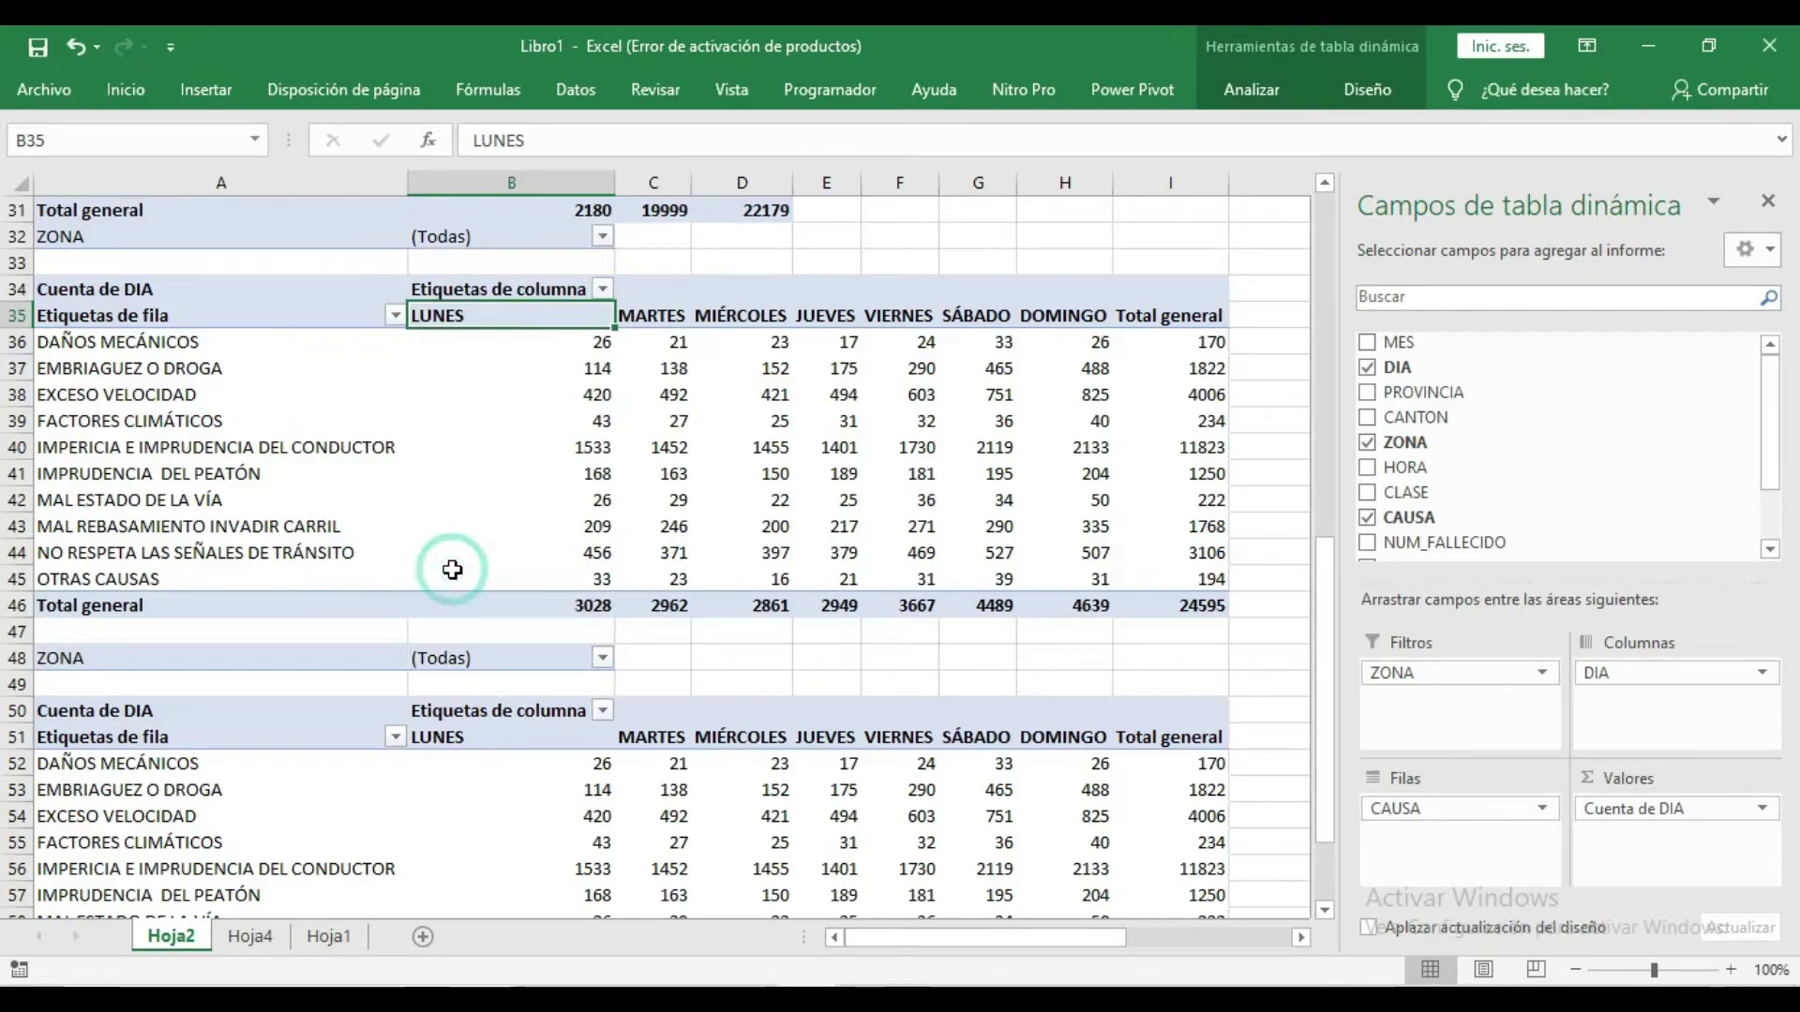
Step: Filter the duplicate pivot table at A50 to show only the URBANA value of ZONA and hide the field list
{"action": "left_click", "coordinate": [471, 787]}
{"action": "left_click", "coordinate": [601, 658]}
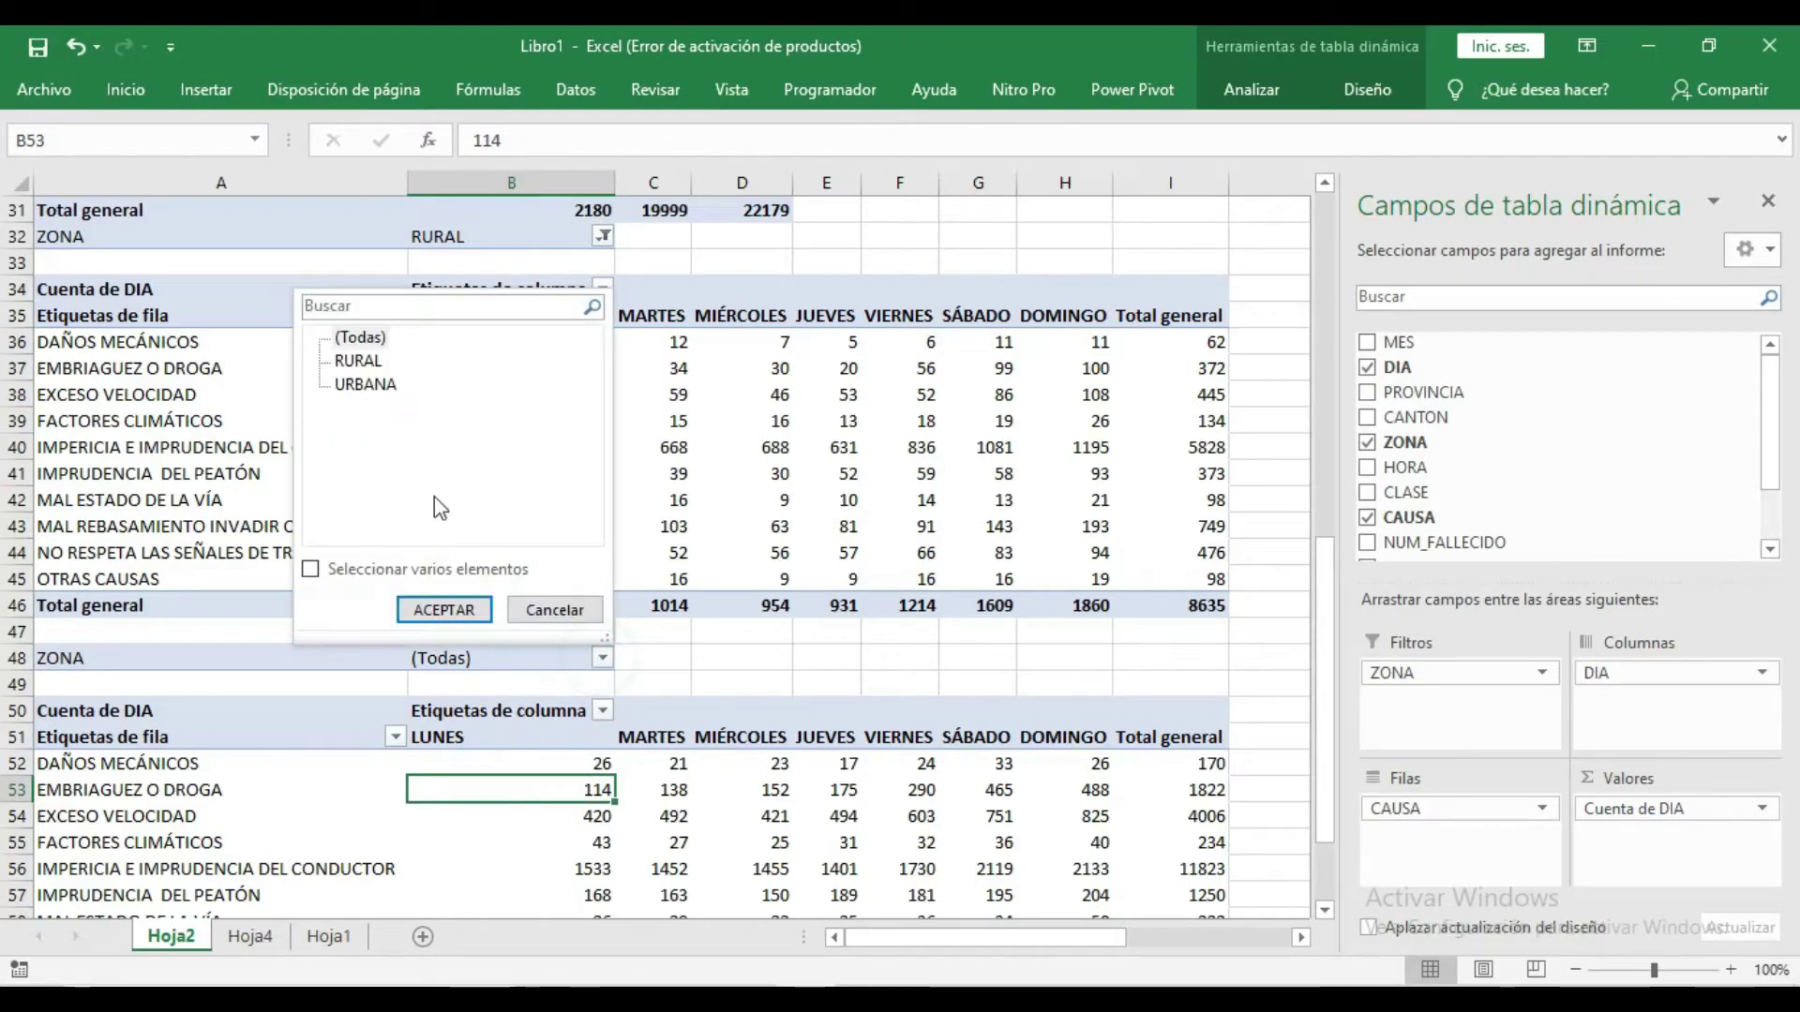
{"action": "left_click", "coordinate": [310, 569]}
{"action": "left_click", "coordinate": [339, 360]}
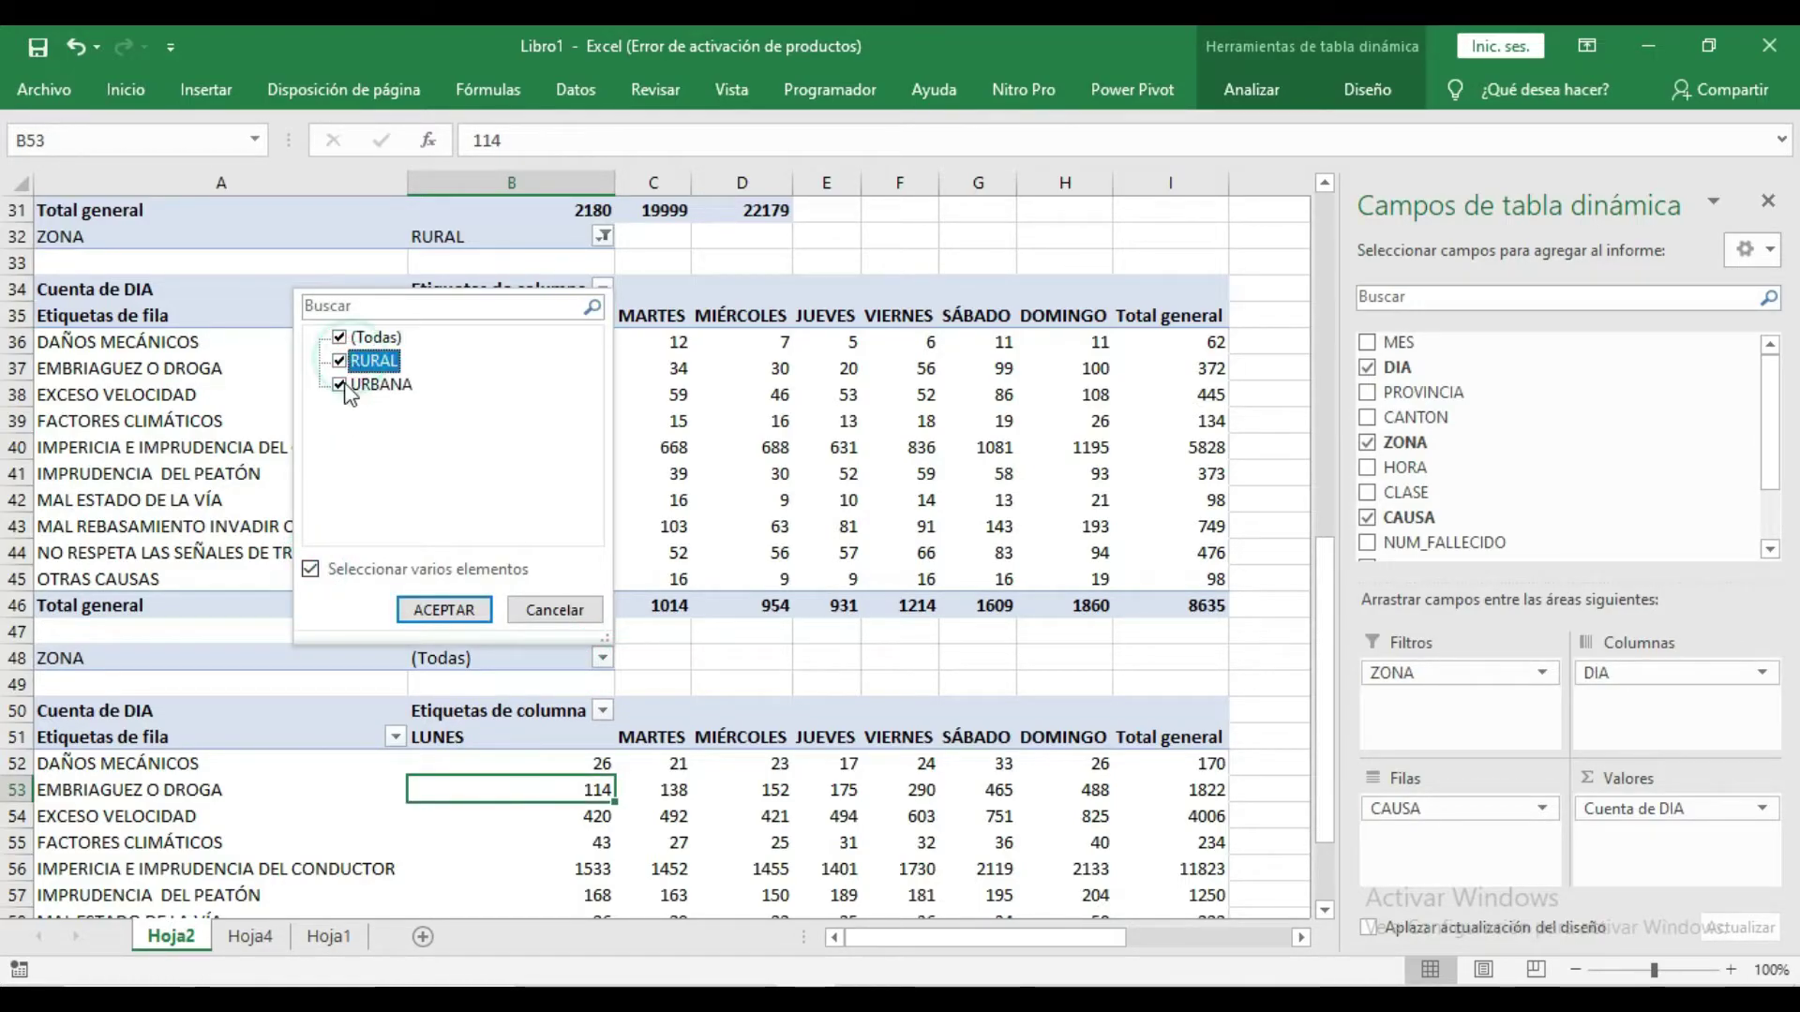
{"action": "left_click", "coordinate": [443, 609]}
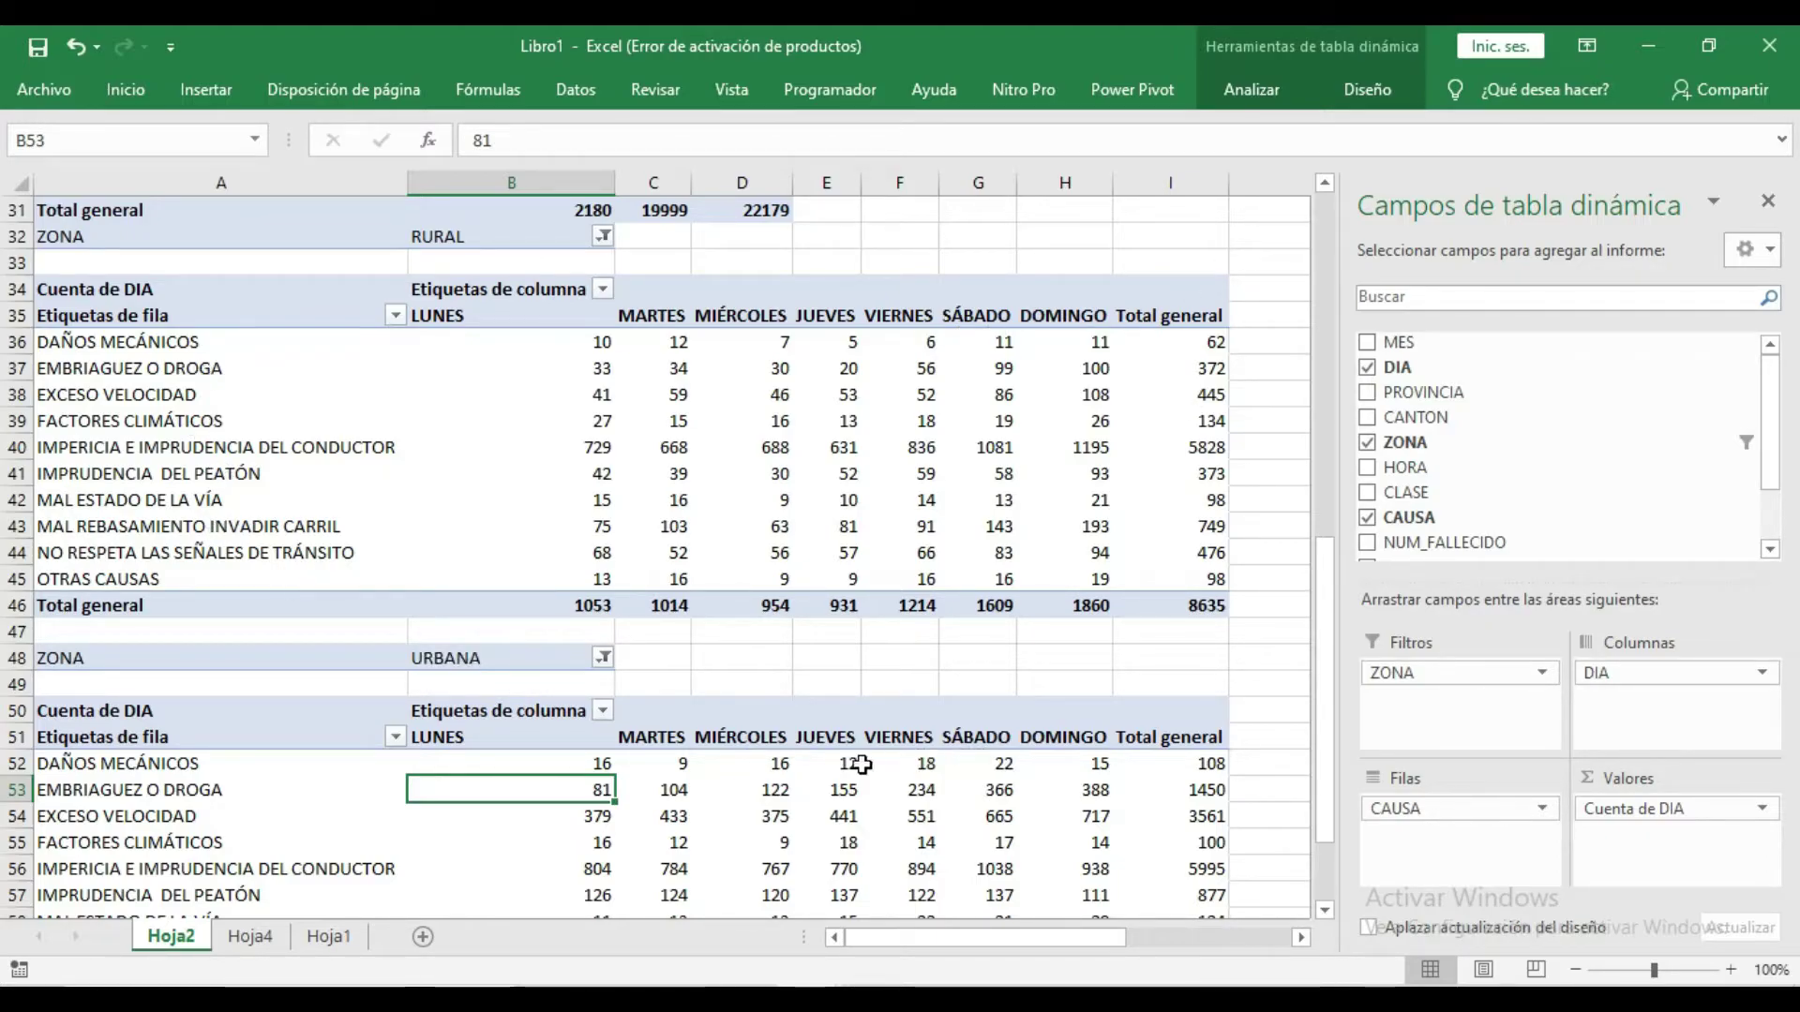
{"action": "left_click", "coordinate": [1767, 201]}
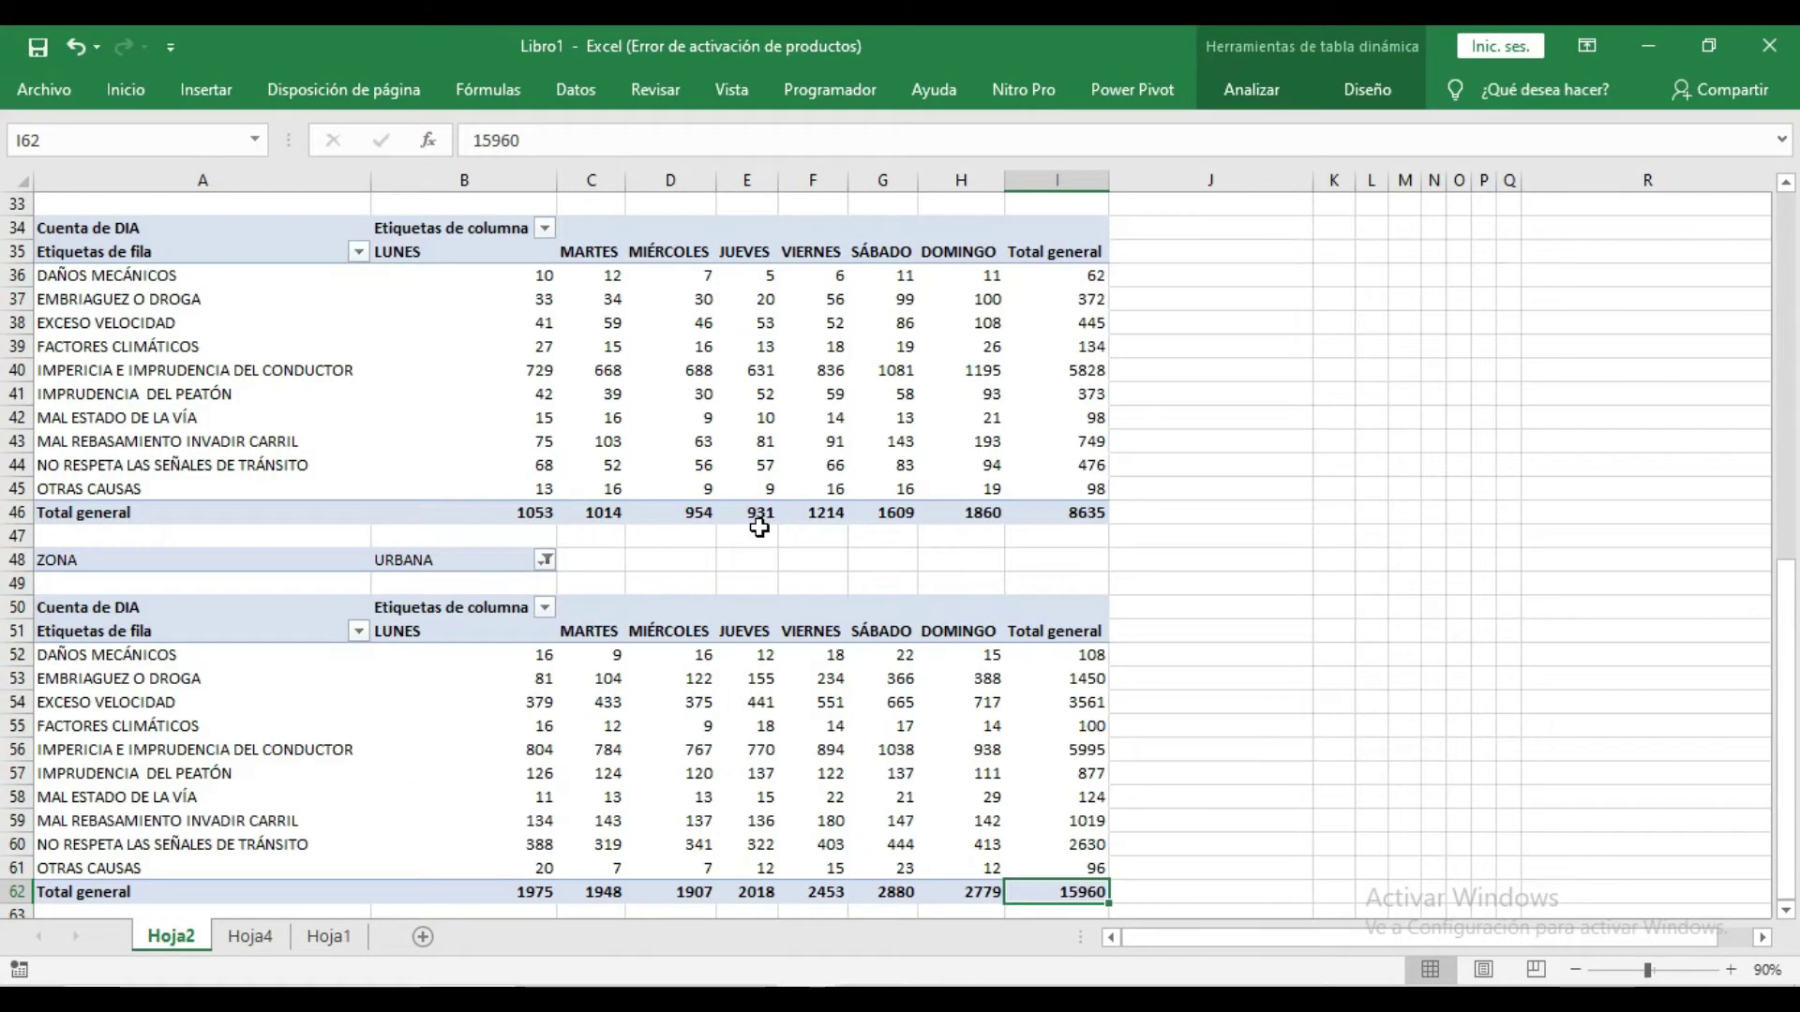
Step: Compare the grand totals and the weekend totals of the rural and urban pivot tables
{"action": "left_click", "coordinate": [1091, 515]}
{"action": "left_click", "coordinate": [1069, 890]}
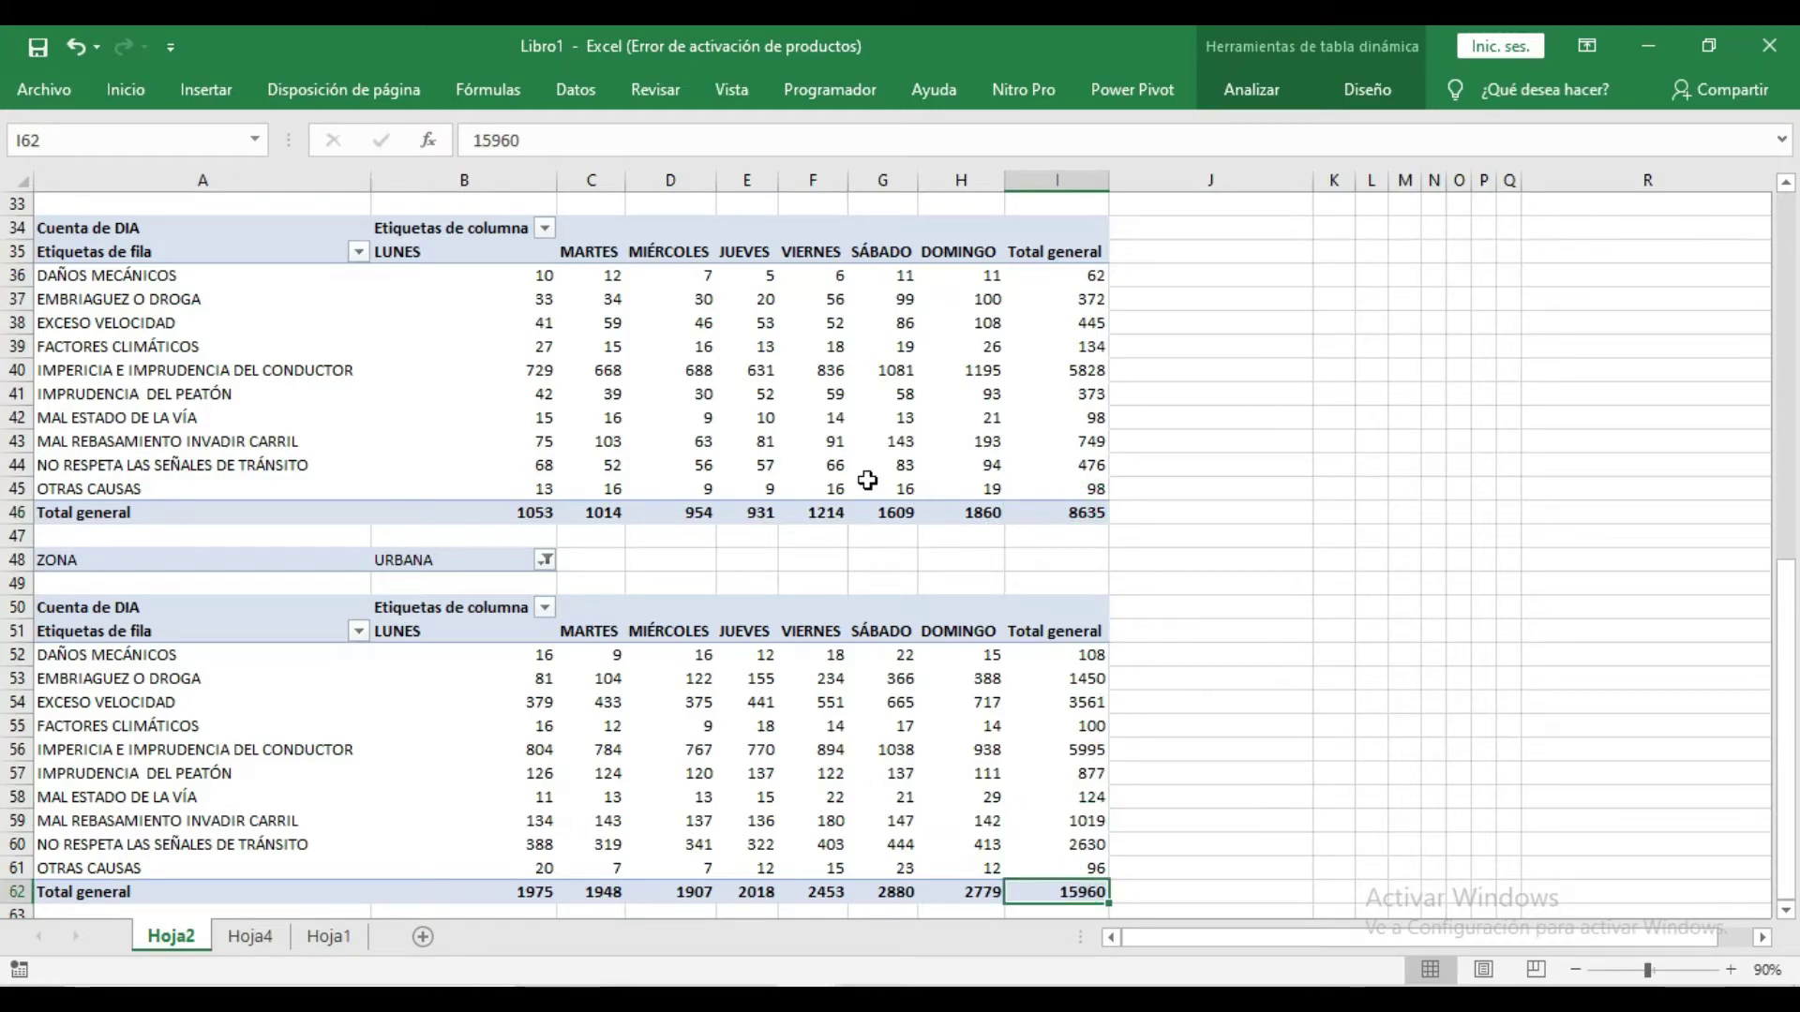
{"action": "left_click", "coordinate": [1047, 513]}
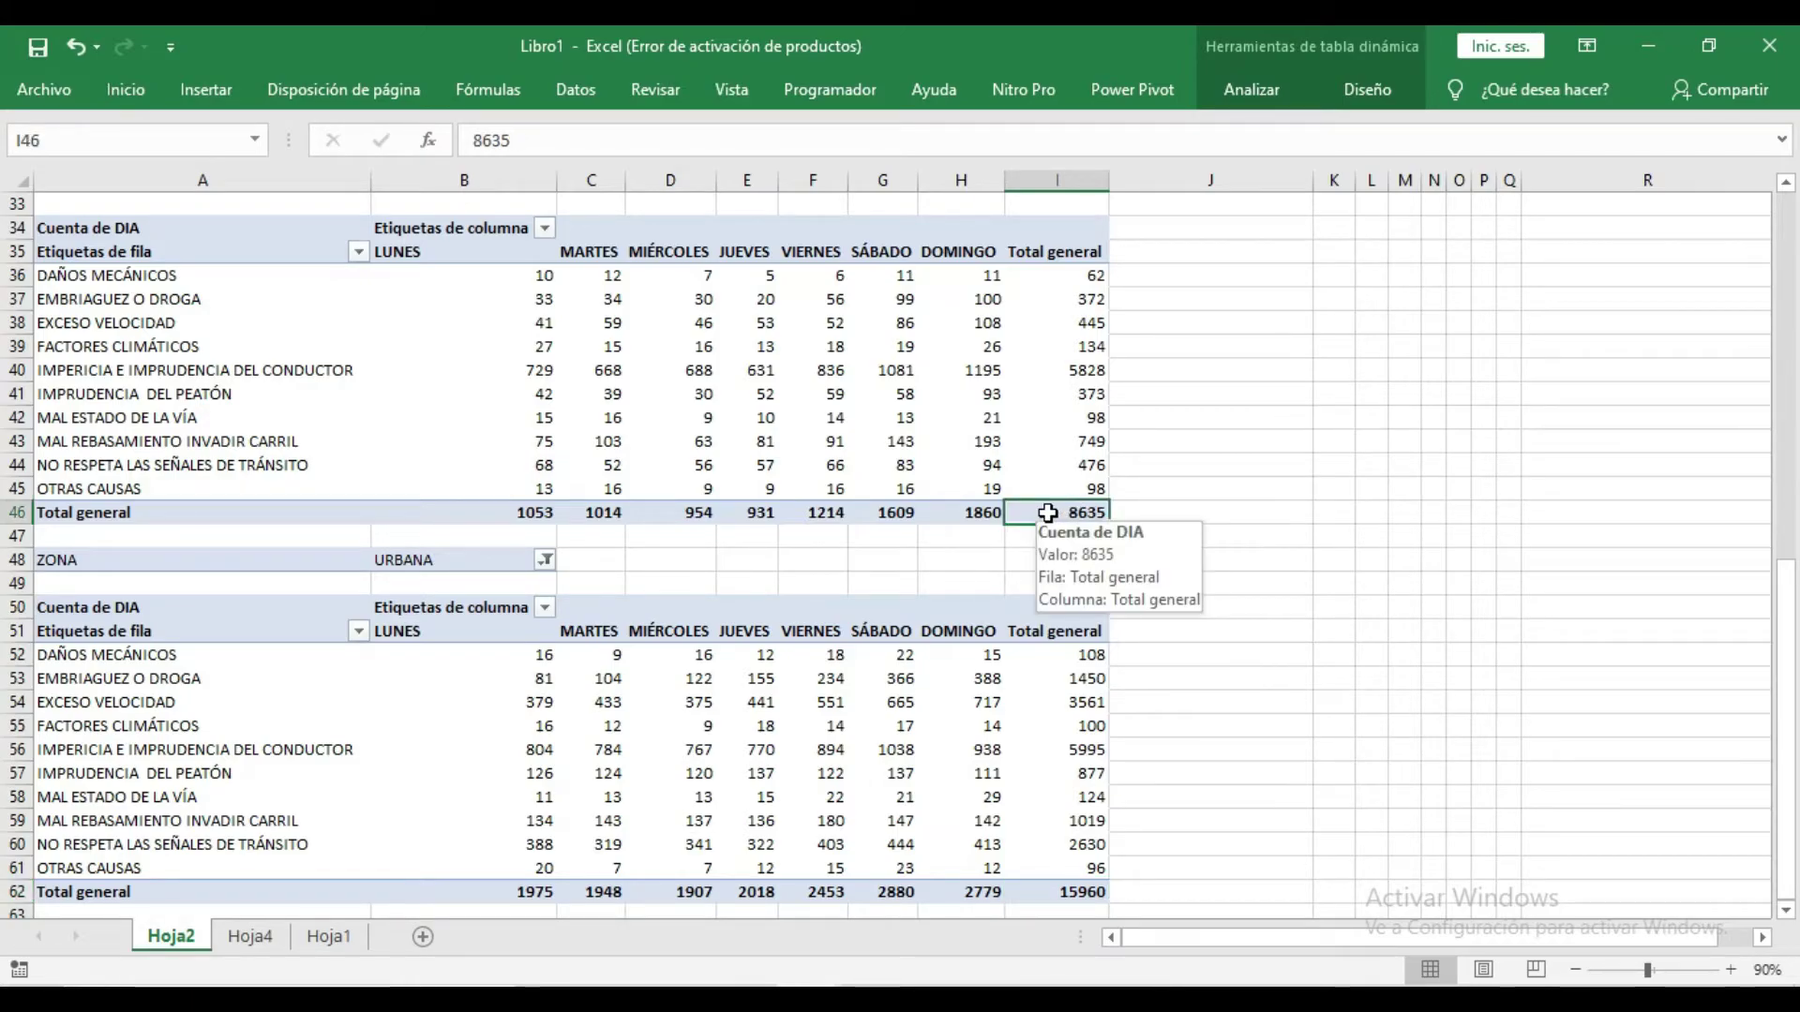
{"action": "left_click", "coordinate": [1059, 895]}
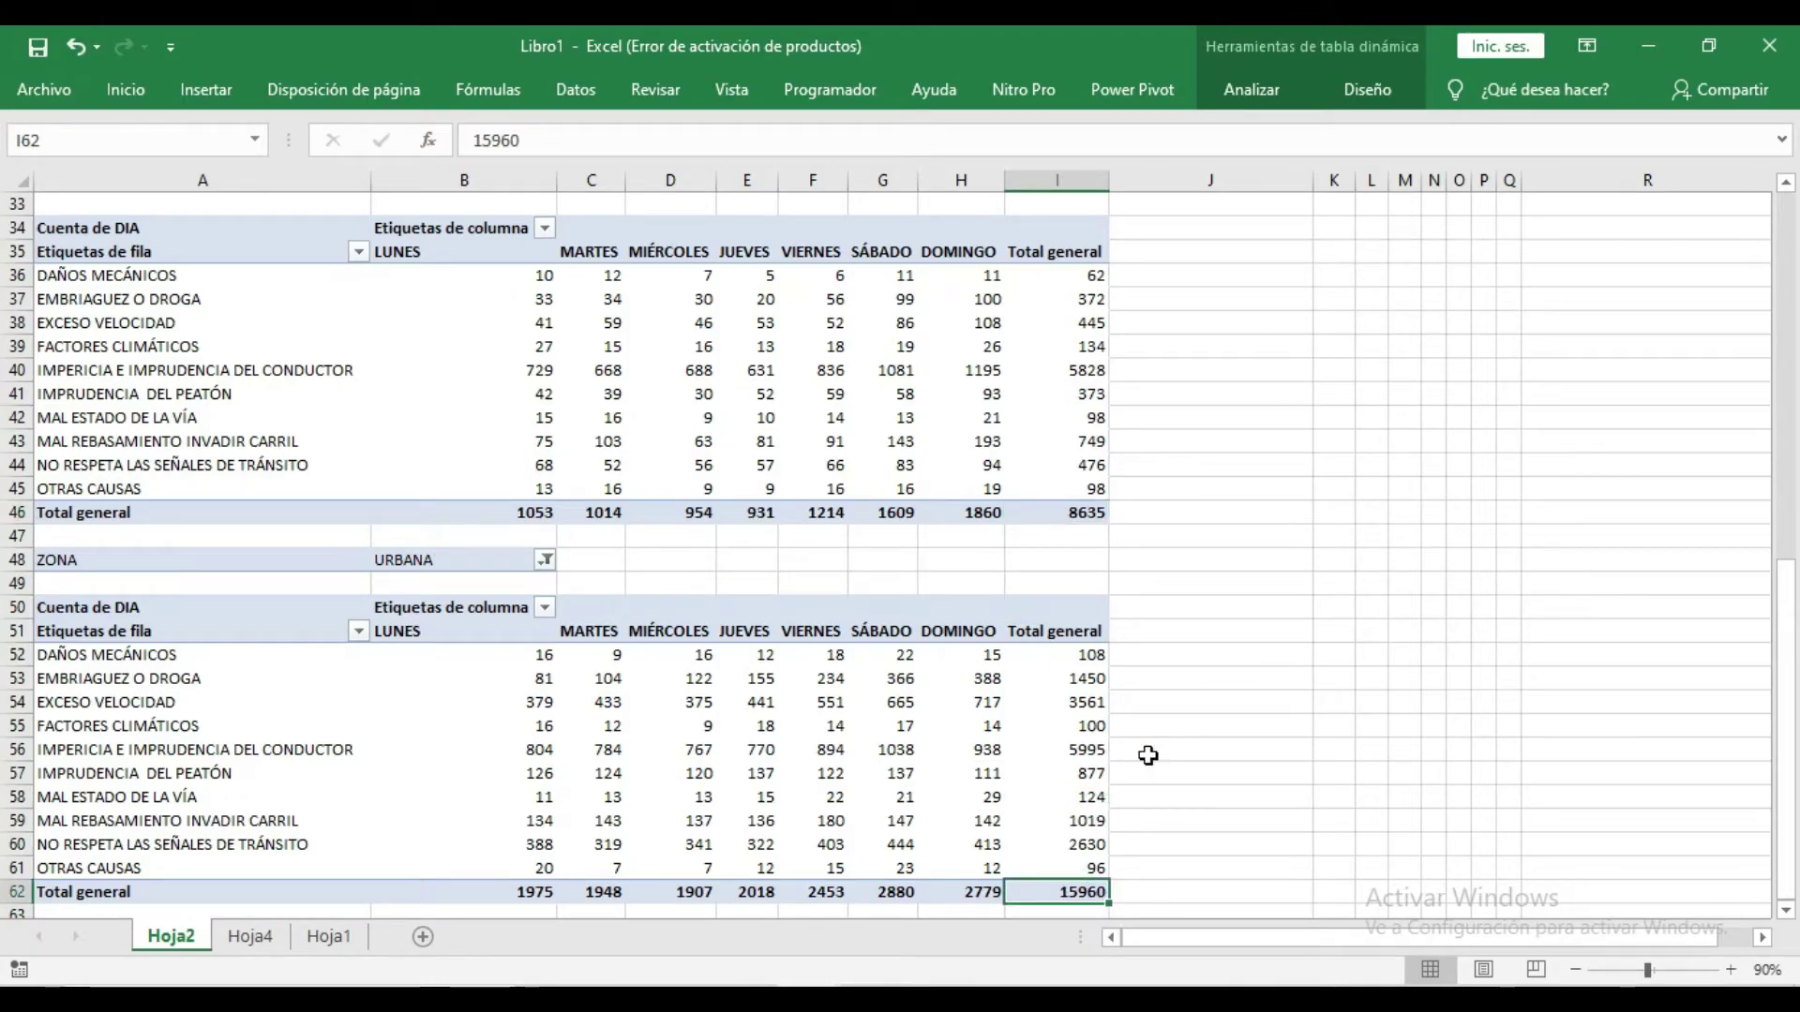
{"action": "left_click", "coordinate": [959, 512]}
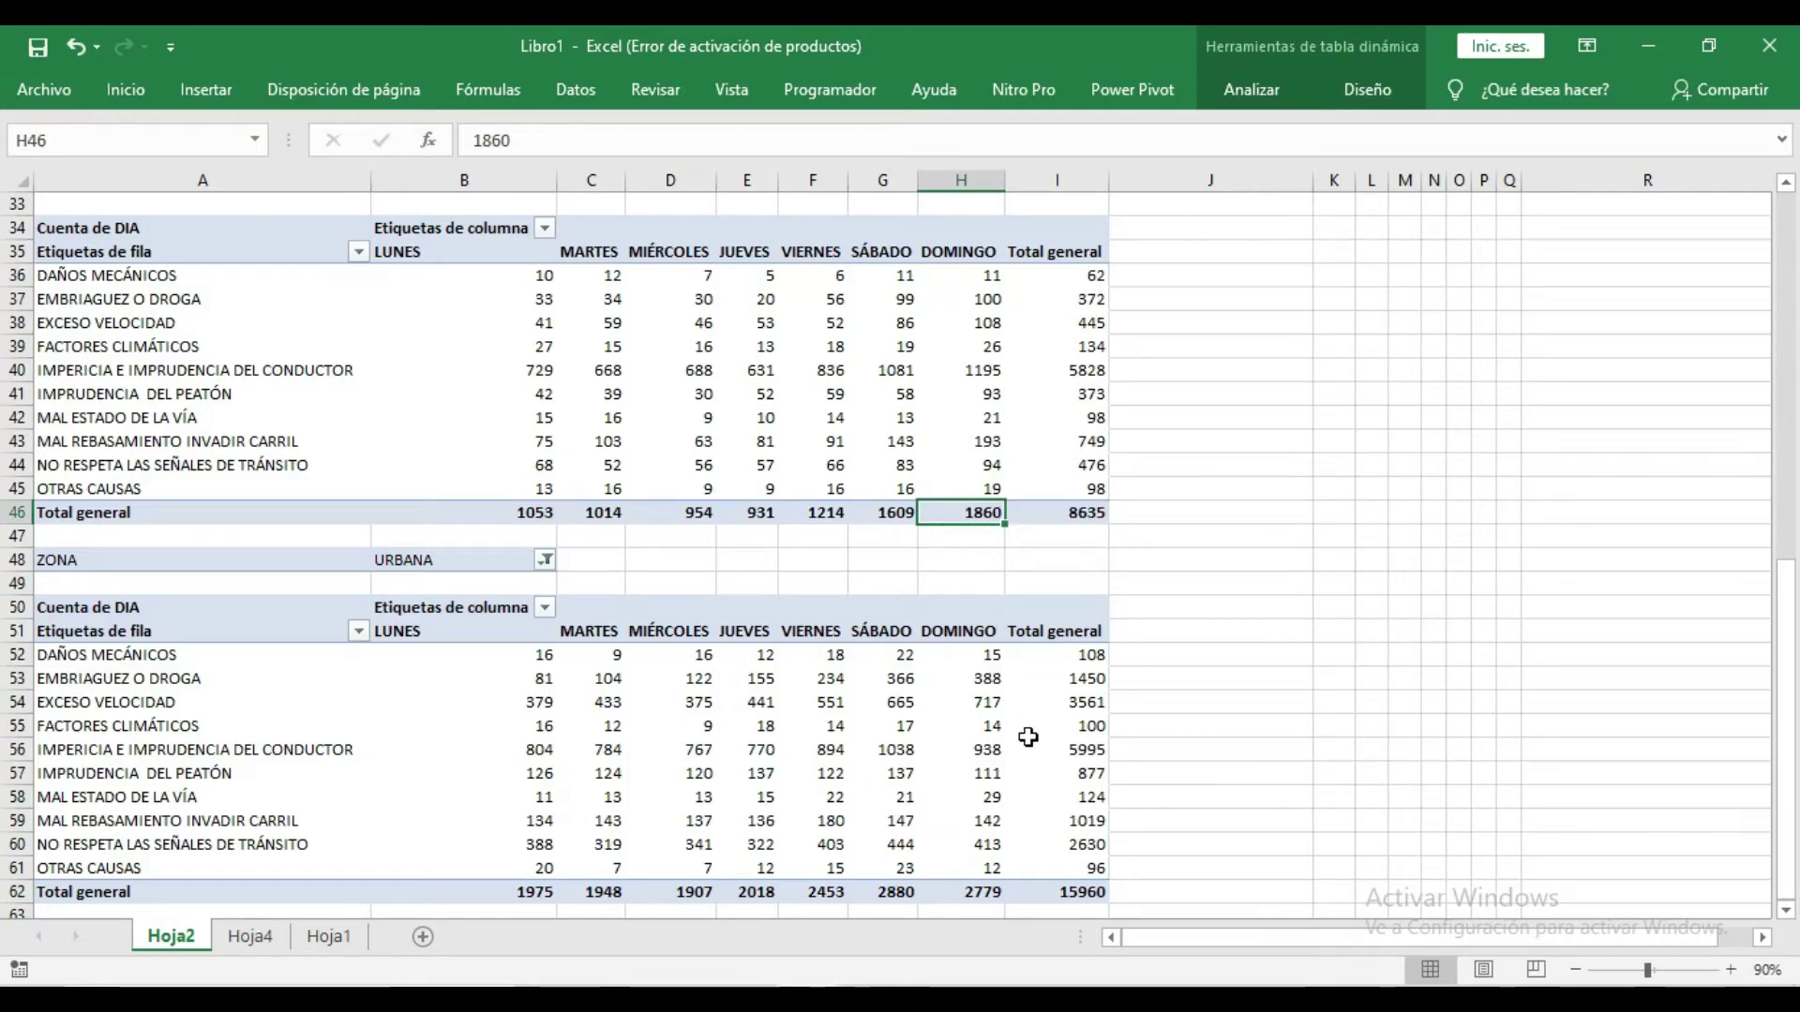
{"action": "left_click", "coordinate": [896, 886]}
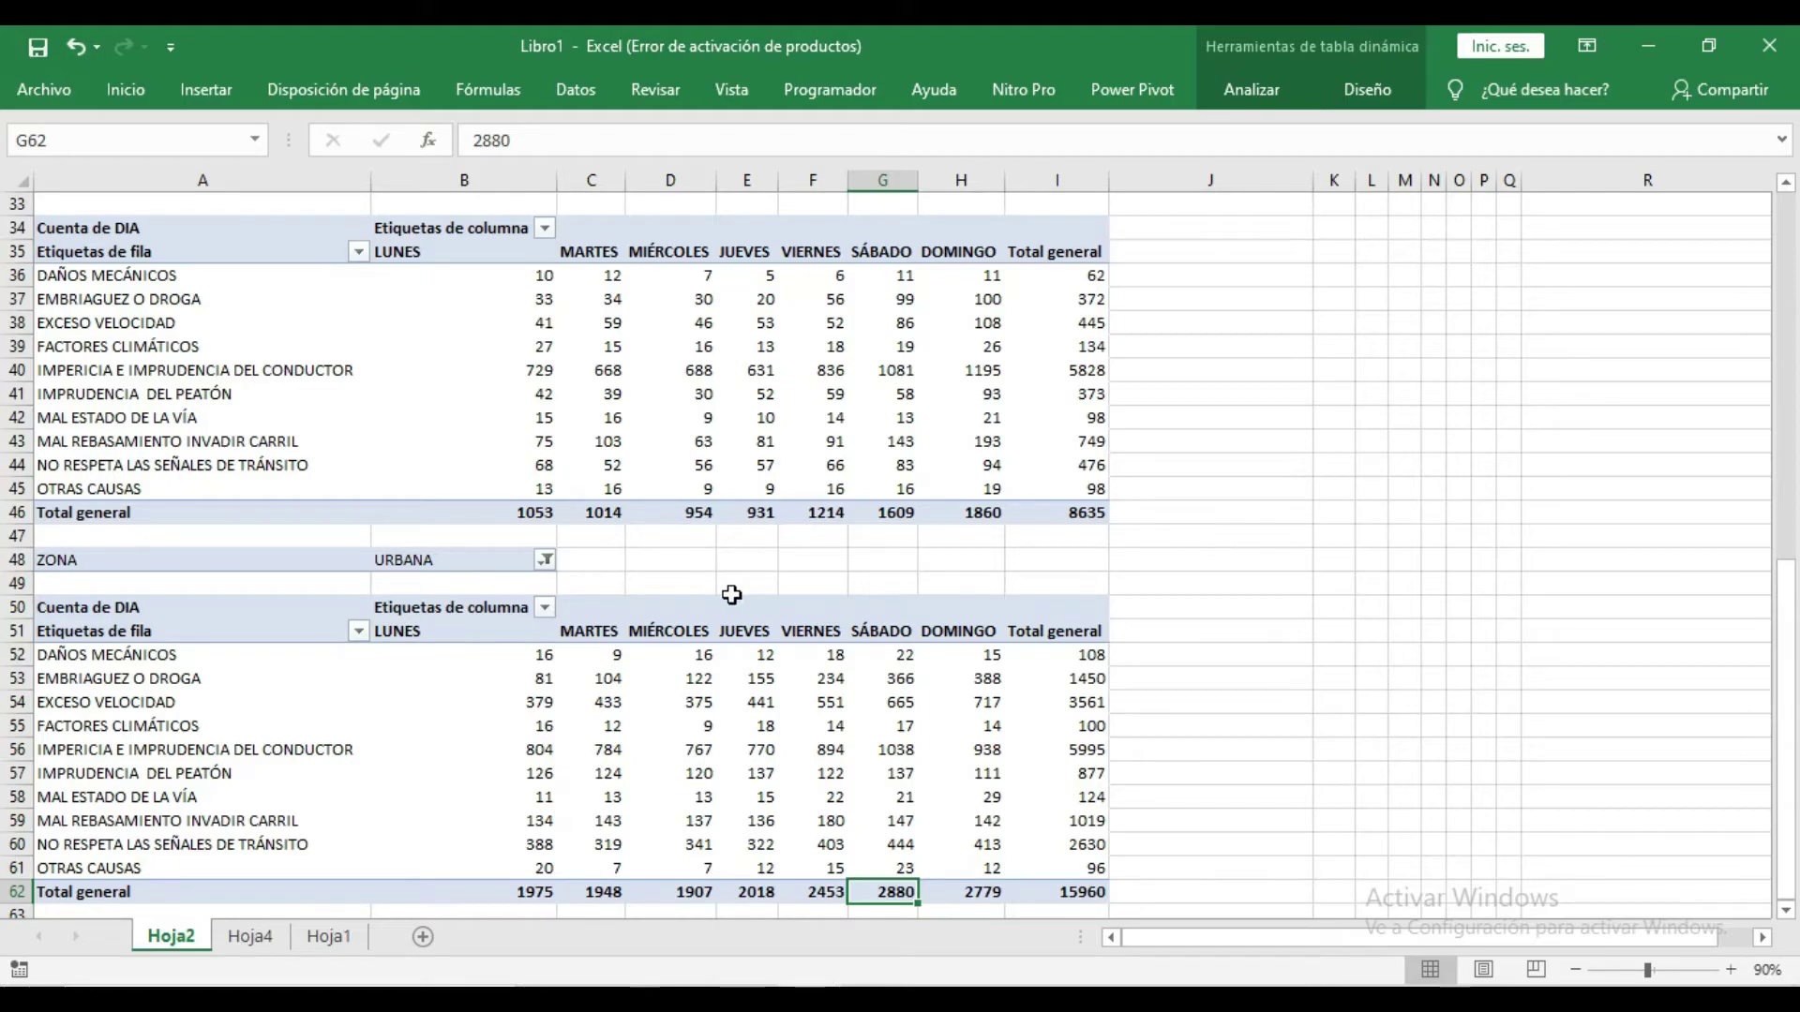
Step: Include RURAL again in the ZONA filter of the lower pivot table so that all zones are selected
{"action": "left_click", "coordinate": [546, 563]}
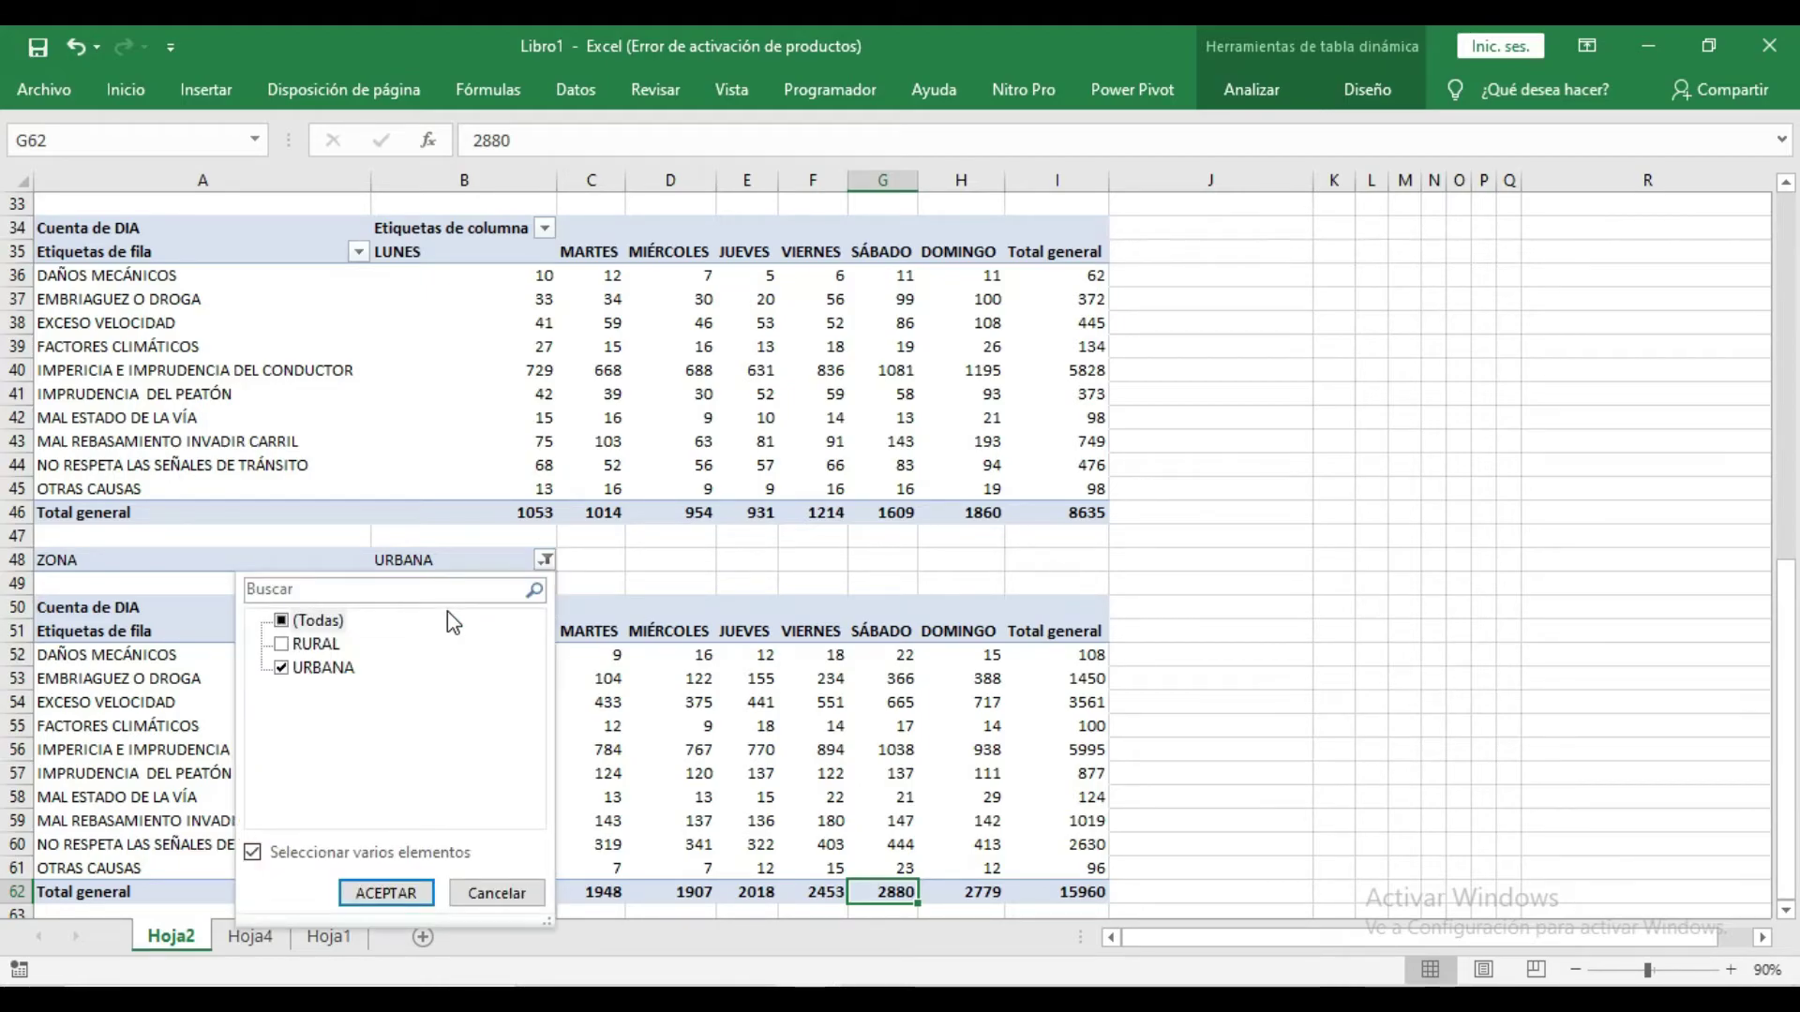
{"action": "left_click", "coordinate": [309, 644]}
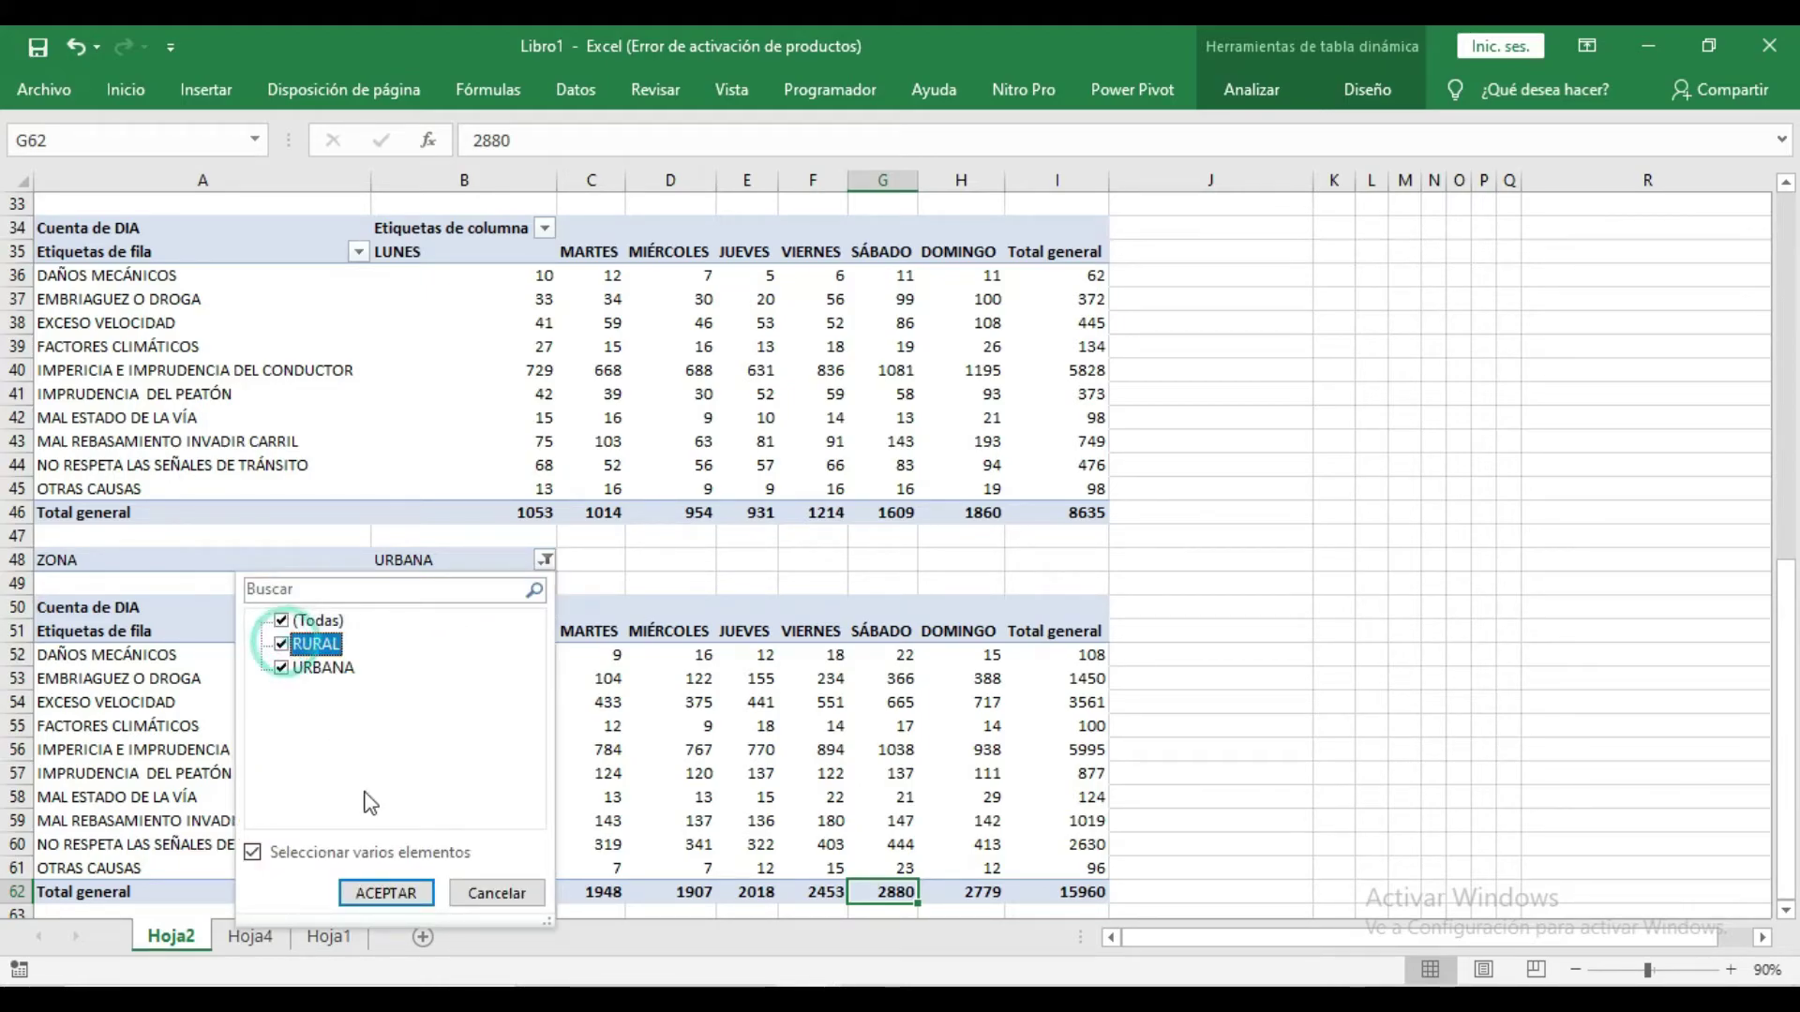
{"action": "left_click", "coordinate": [386, 893]}
Step: Show the field list for the lower pivot table and replace CAUSA with HORA as its row field
{"action": "left_click", "coordinate": [510, 769]}
{"action": "right_click", "coordinate": [512, 774]}
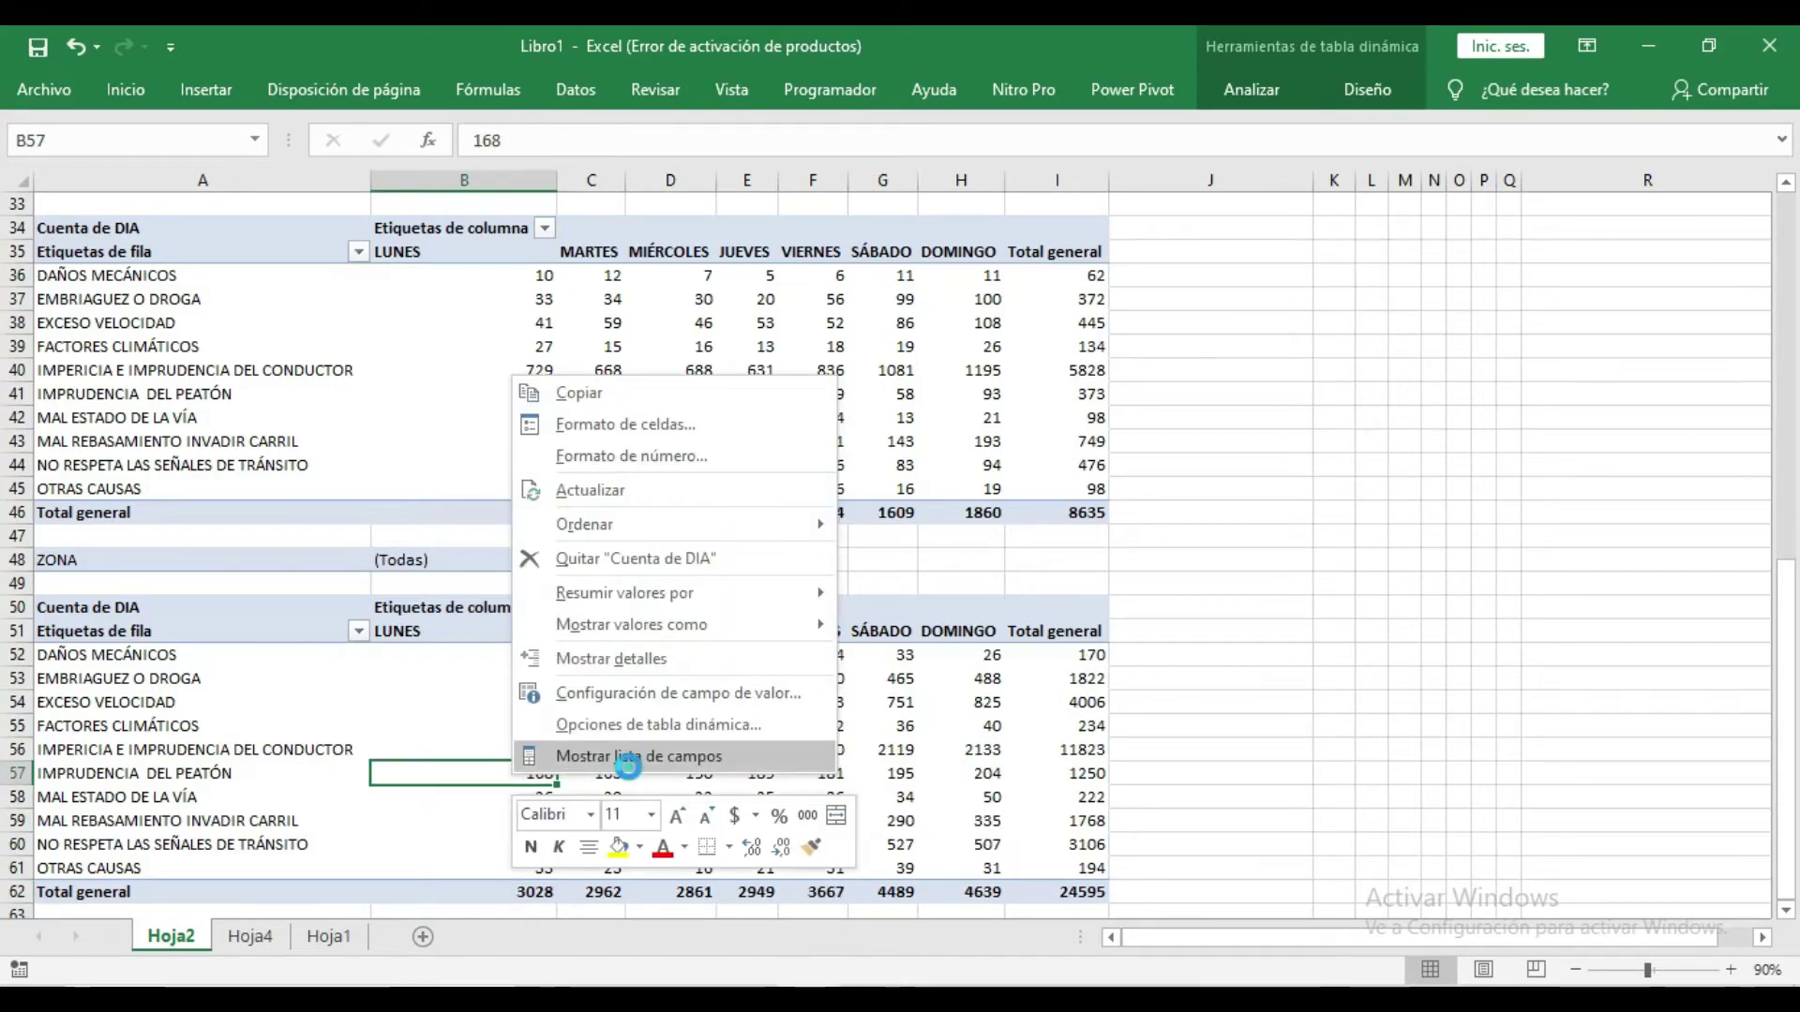
{"action": "left_click", "coordinate": [626, 757]}
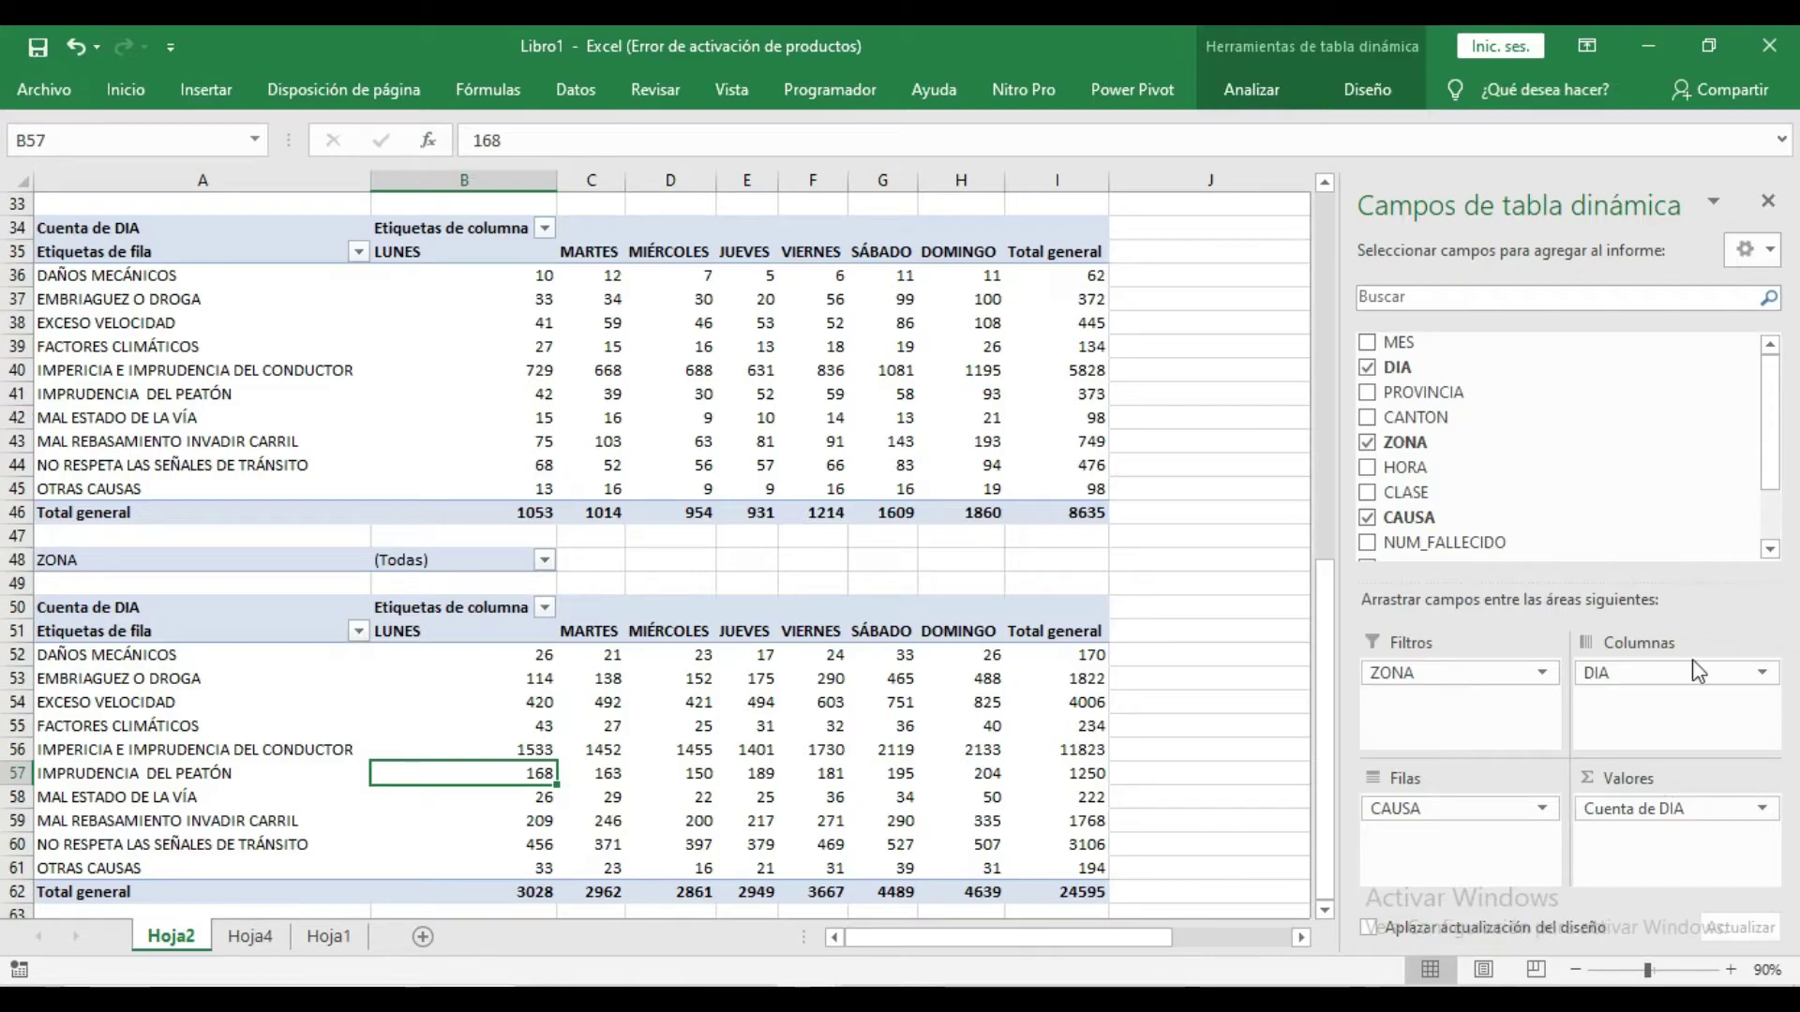
{"action": "left_click_drag", "start_coordinate": [1454, 817], "coordinate": [1233, 688]}
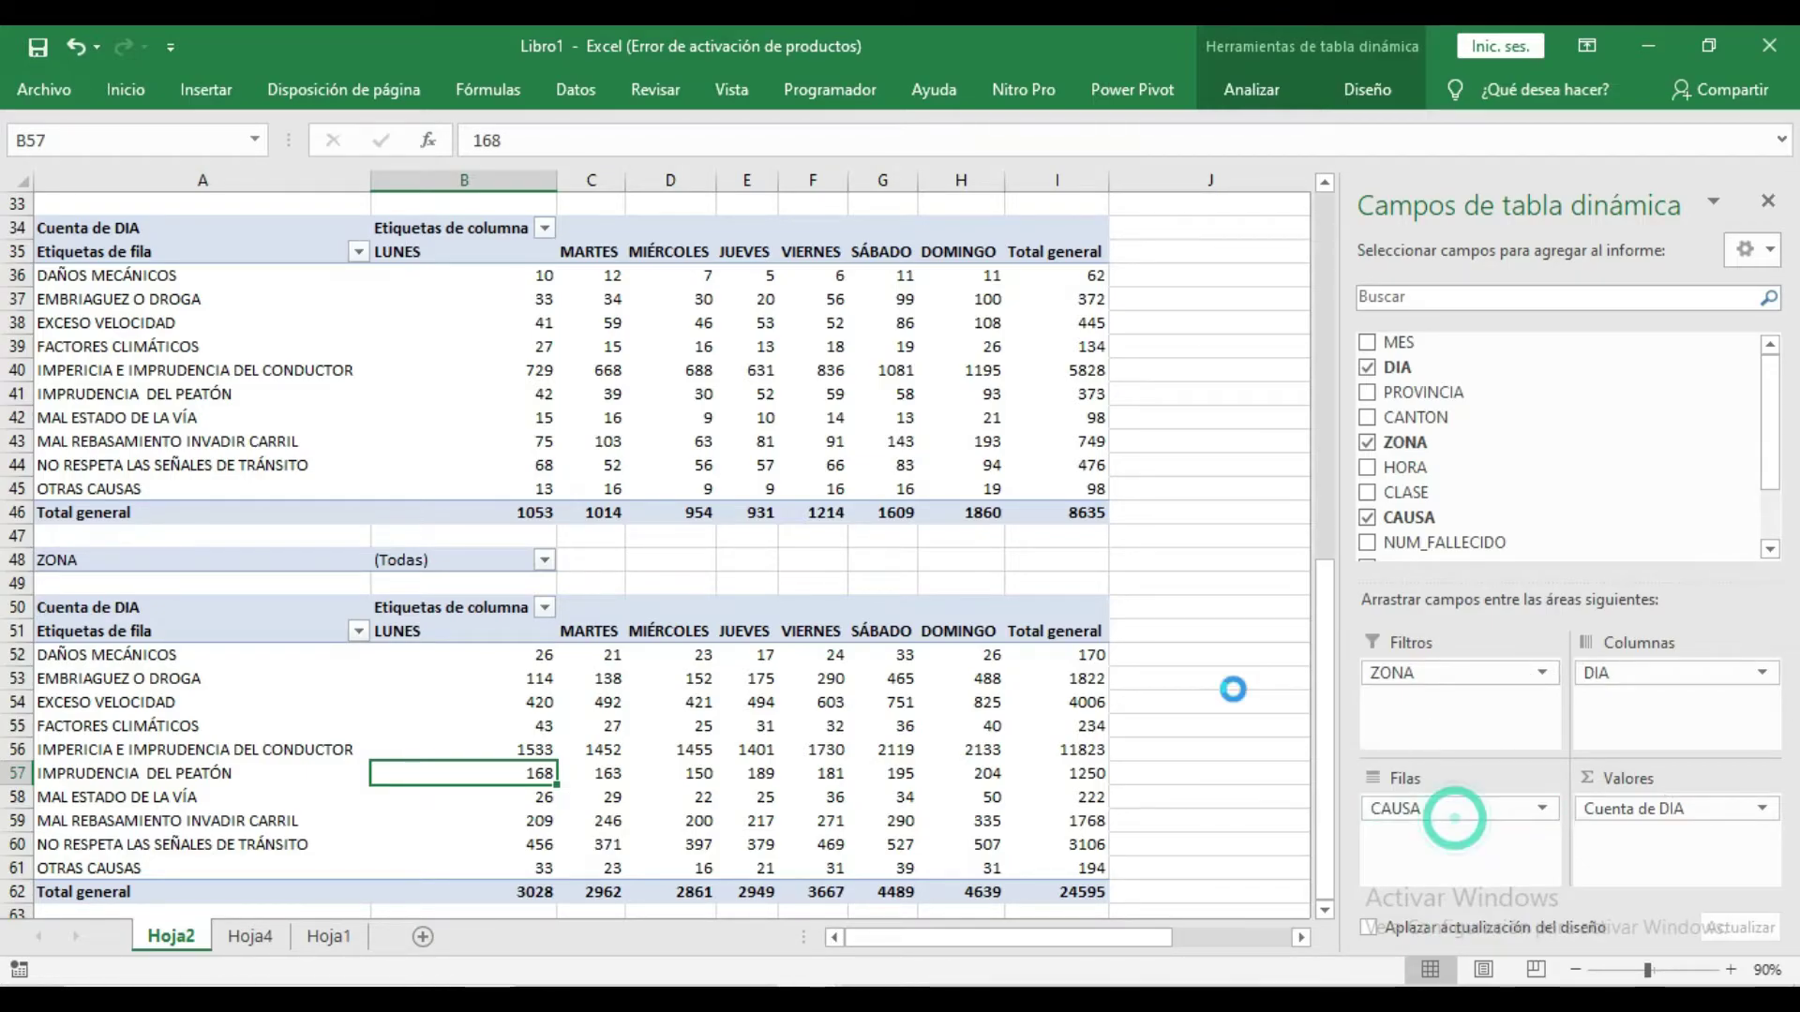
{"action": "left_click_drag", "start_coordinate": [1419, 472], "coordinate": [1420, 818]}
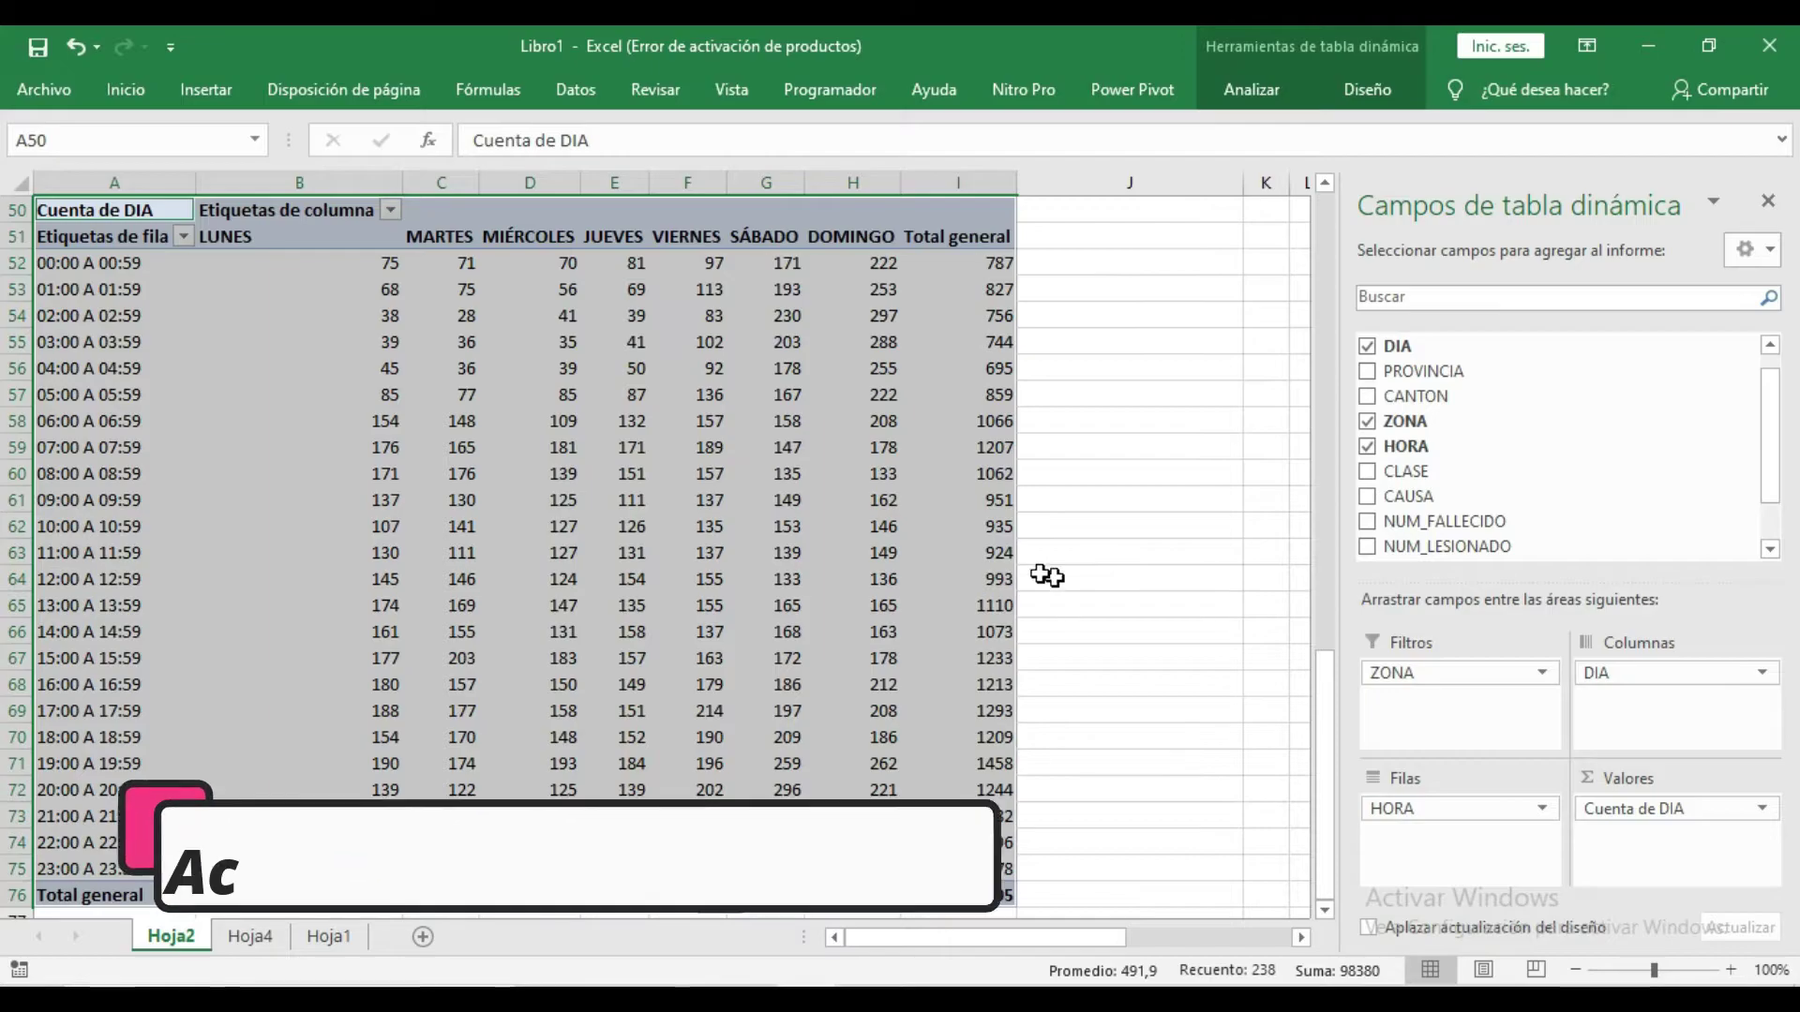
Step: Restore the full ribbon, examine the source accident records on sheet Hoja1 and return to Hoja2
{"action": "left_click", "coordinate": [1254, 93]}
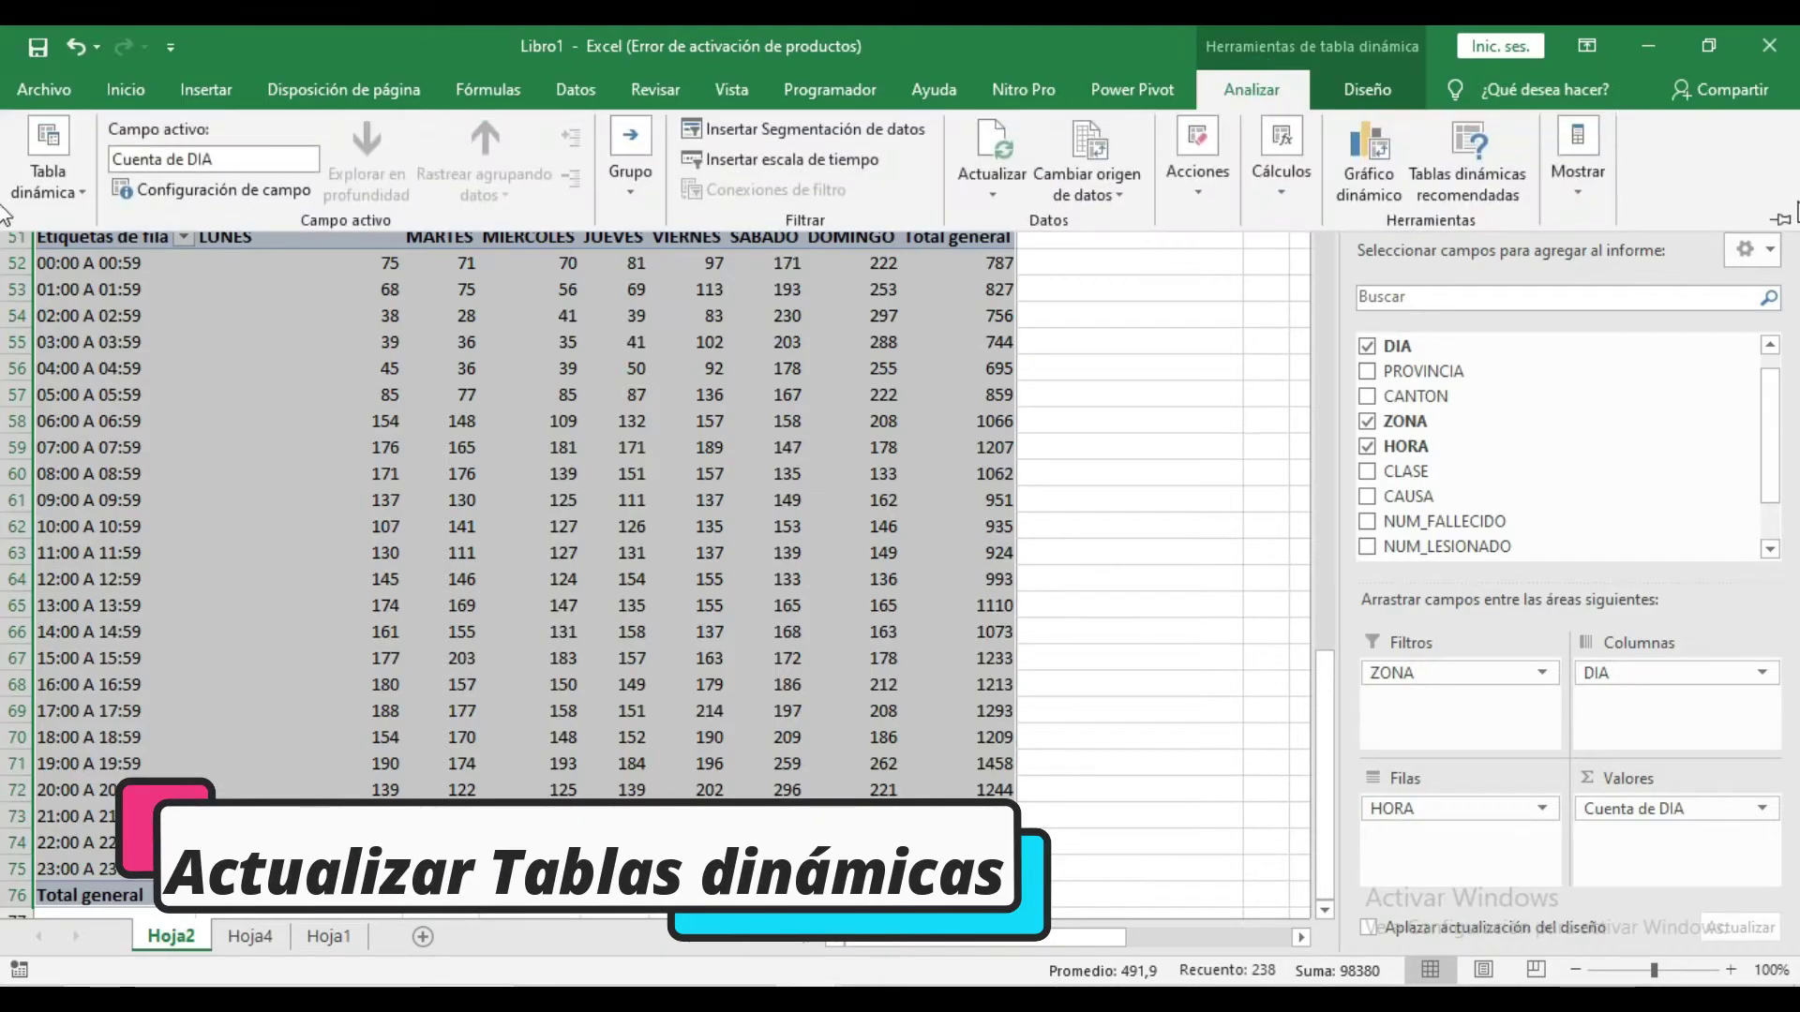
{"action": "left_click", "coordinate": [1780, 221]}
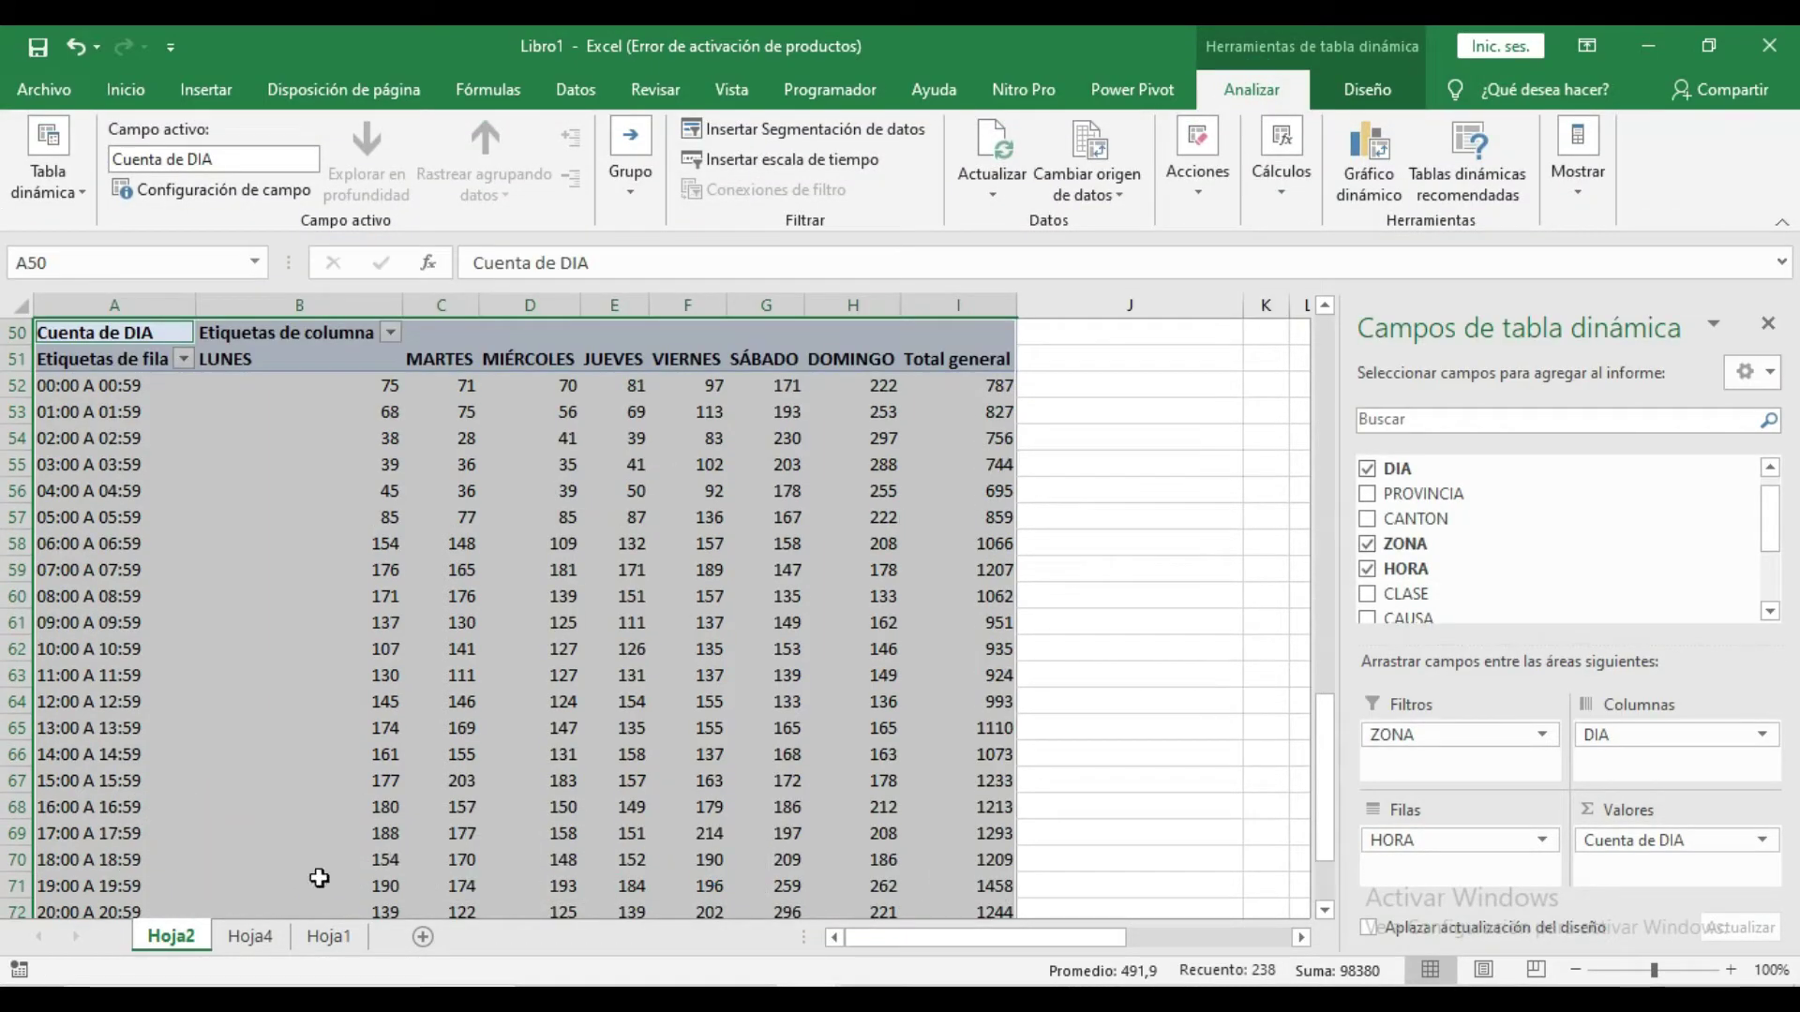
{"action": "left_click", "coordinate": [318, 937]}
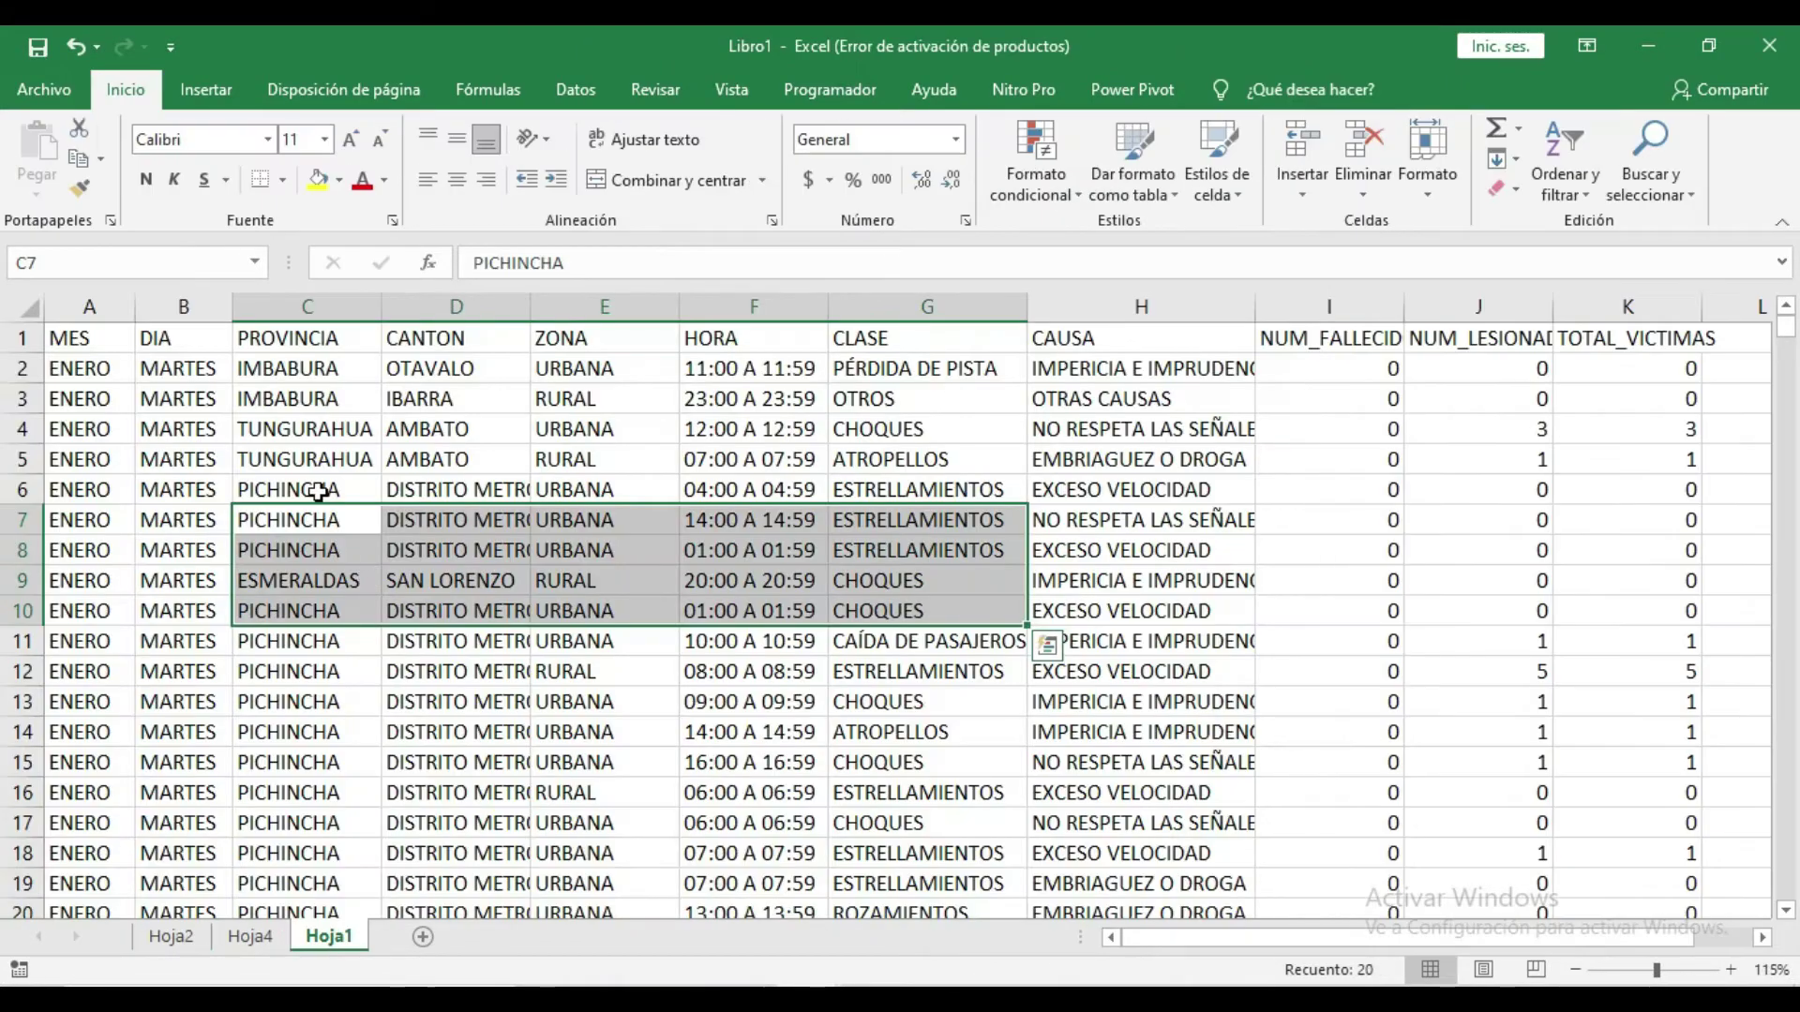
{"action": "left_click_drag", "start_coordinate": [103, 454], "coordinate": [1116, 673]}
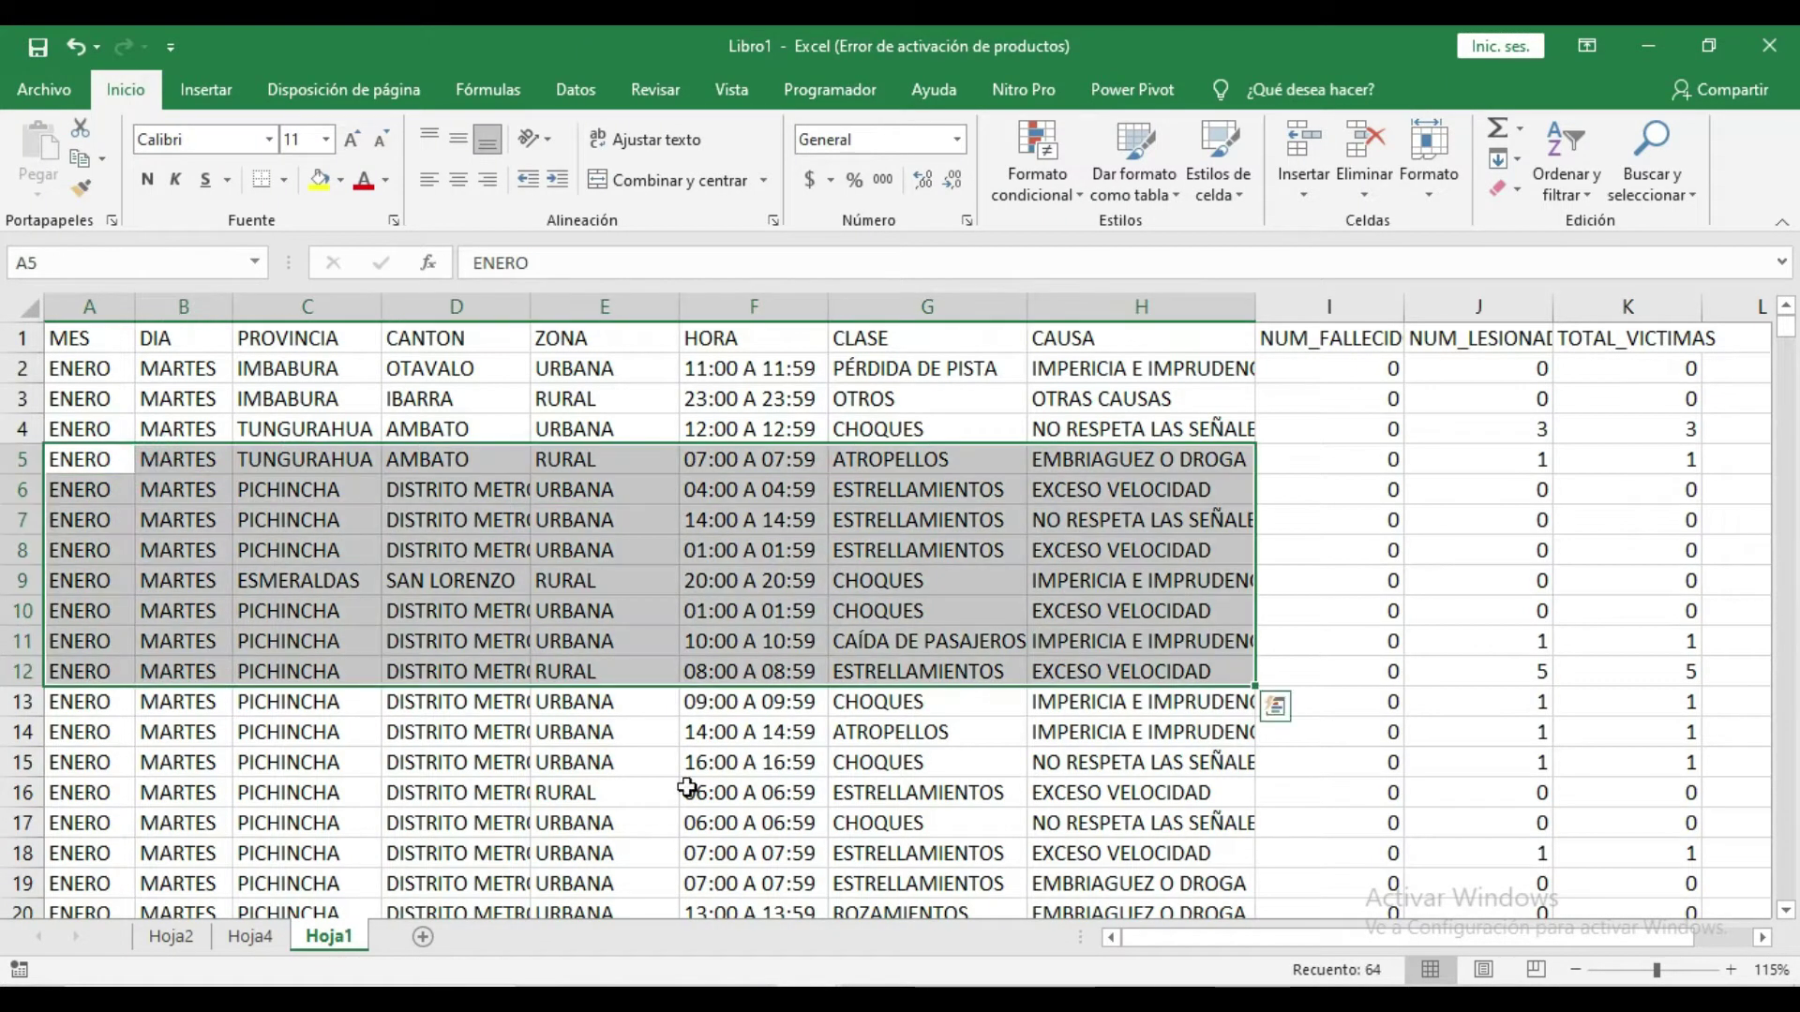
{"action": "left_click", "coordinate": [189, 943]}
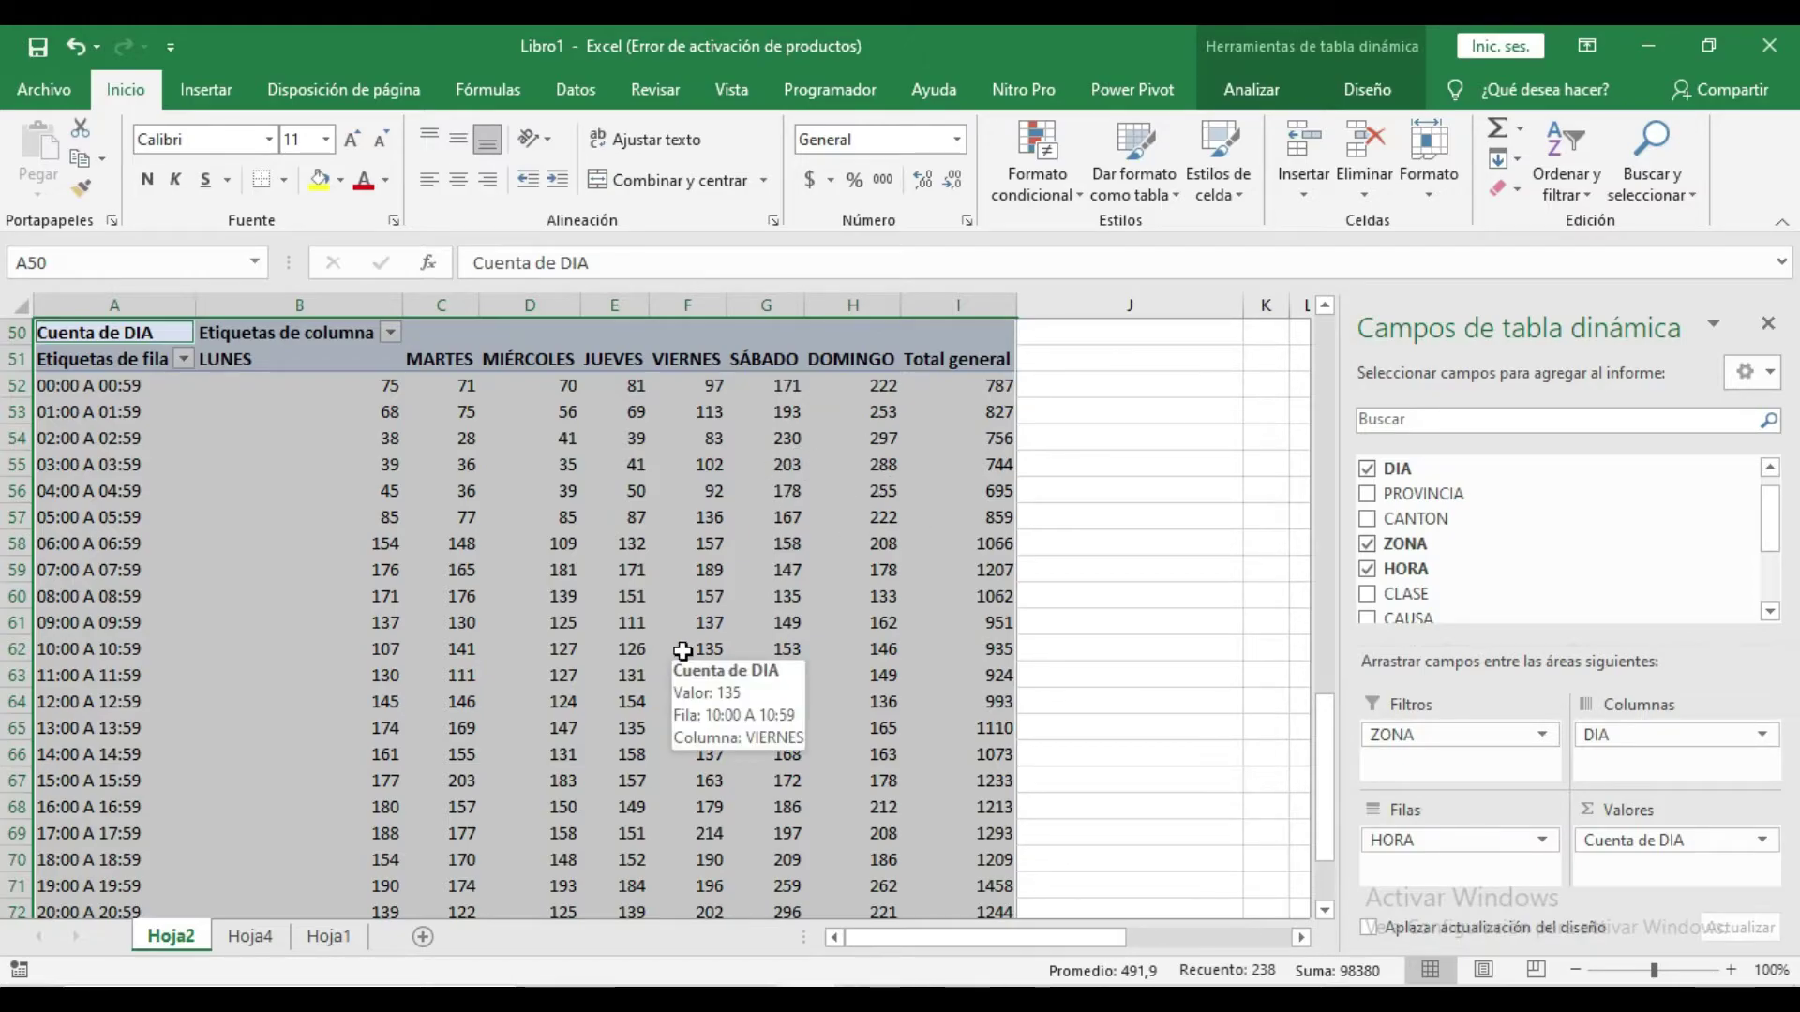
Step: Refresh all the pivot tables in the workbook
{"action": "left_click", "coordinate": [1267, 86]}
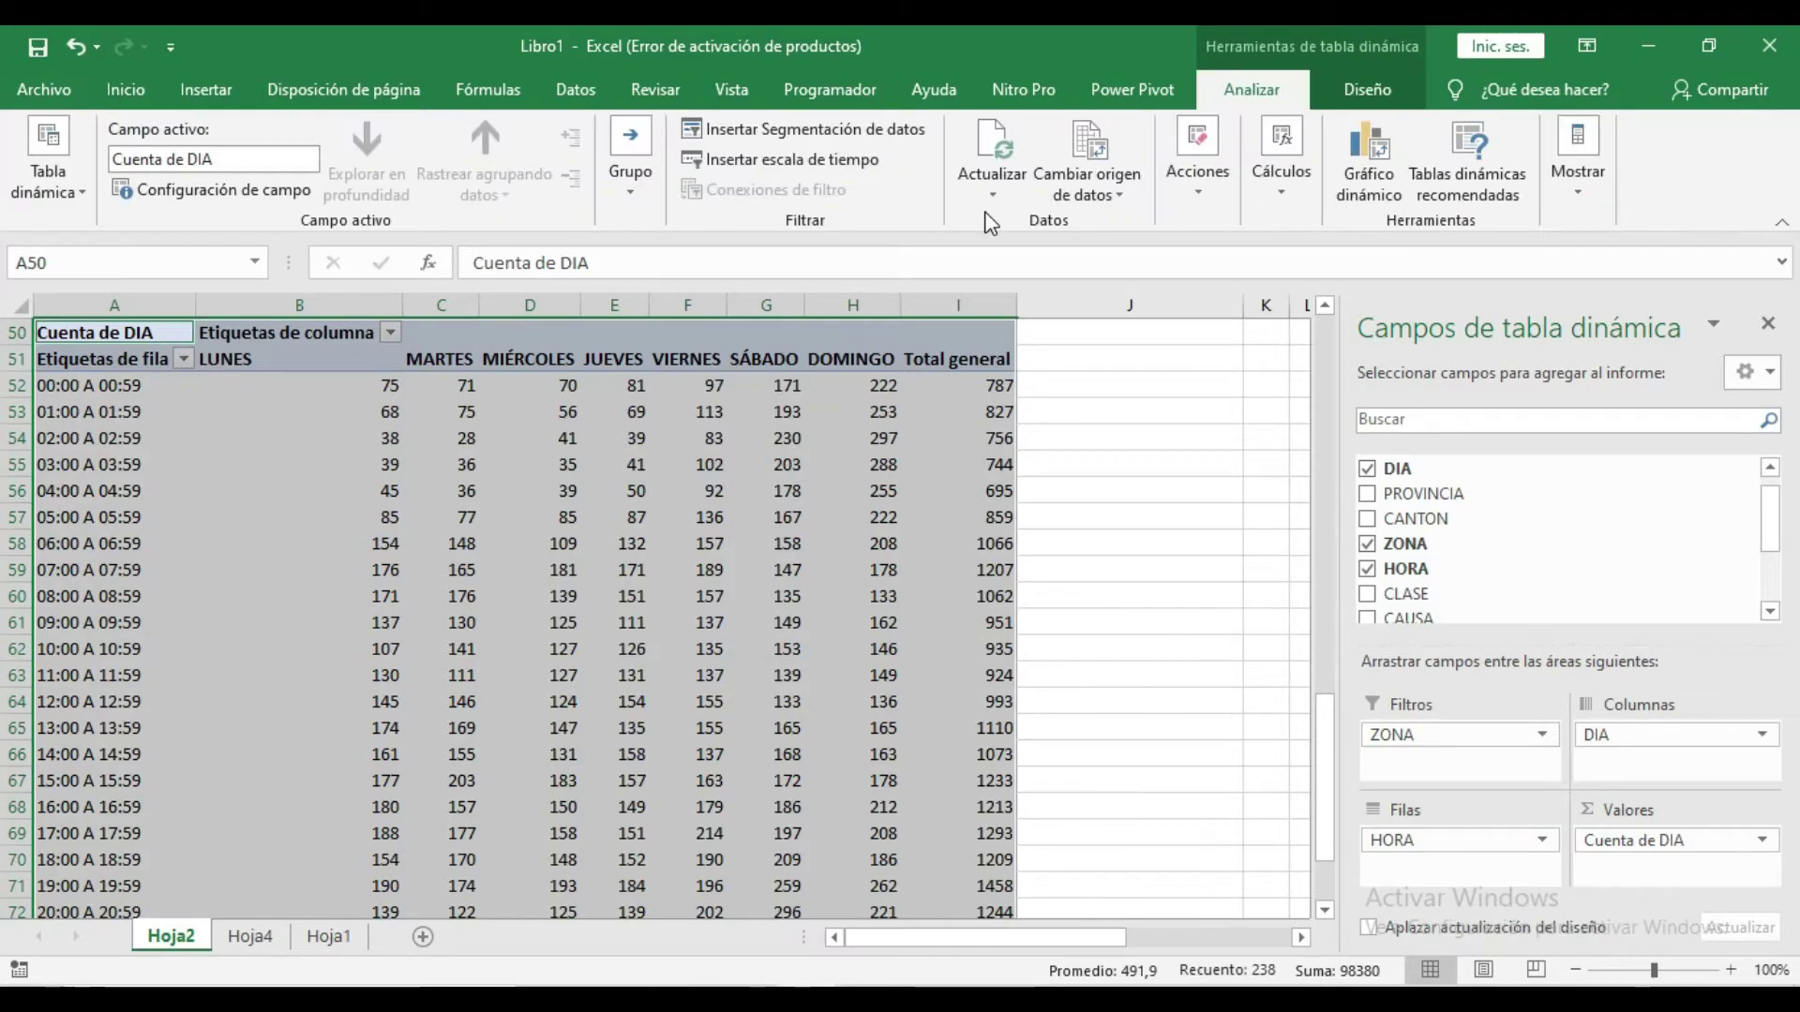
{"action": "left_click", "coordinate": [991, 194]}
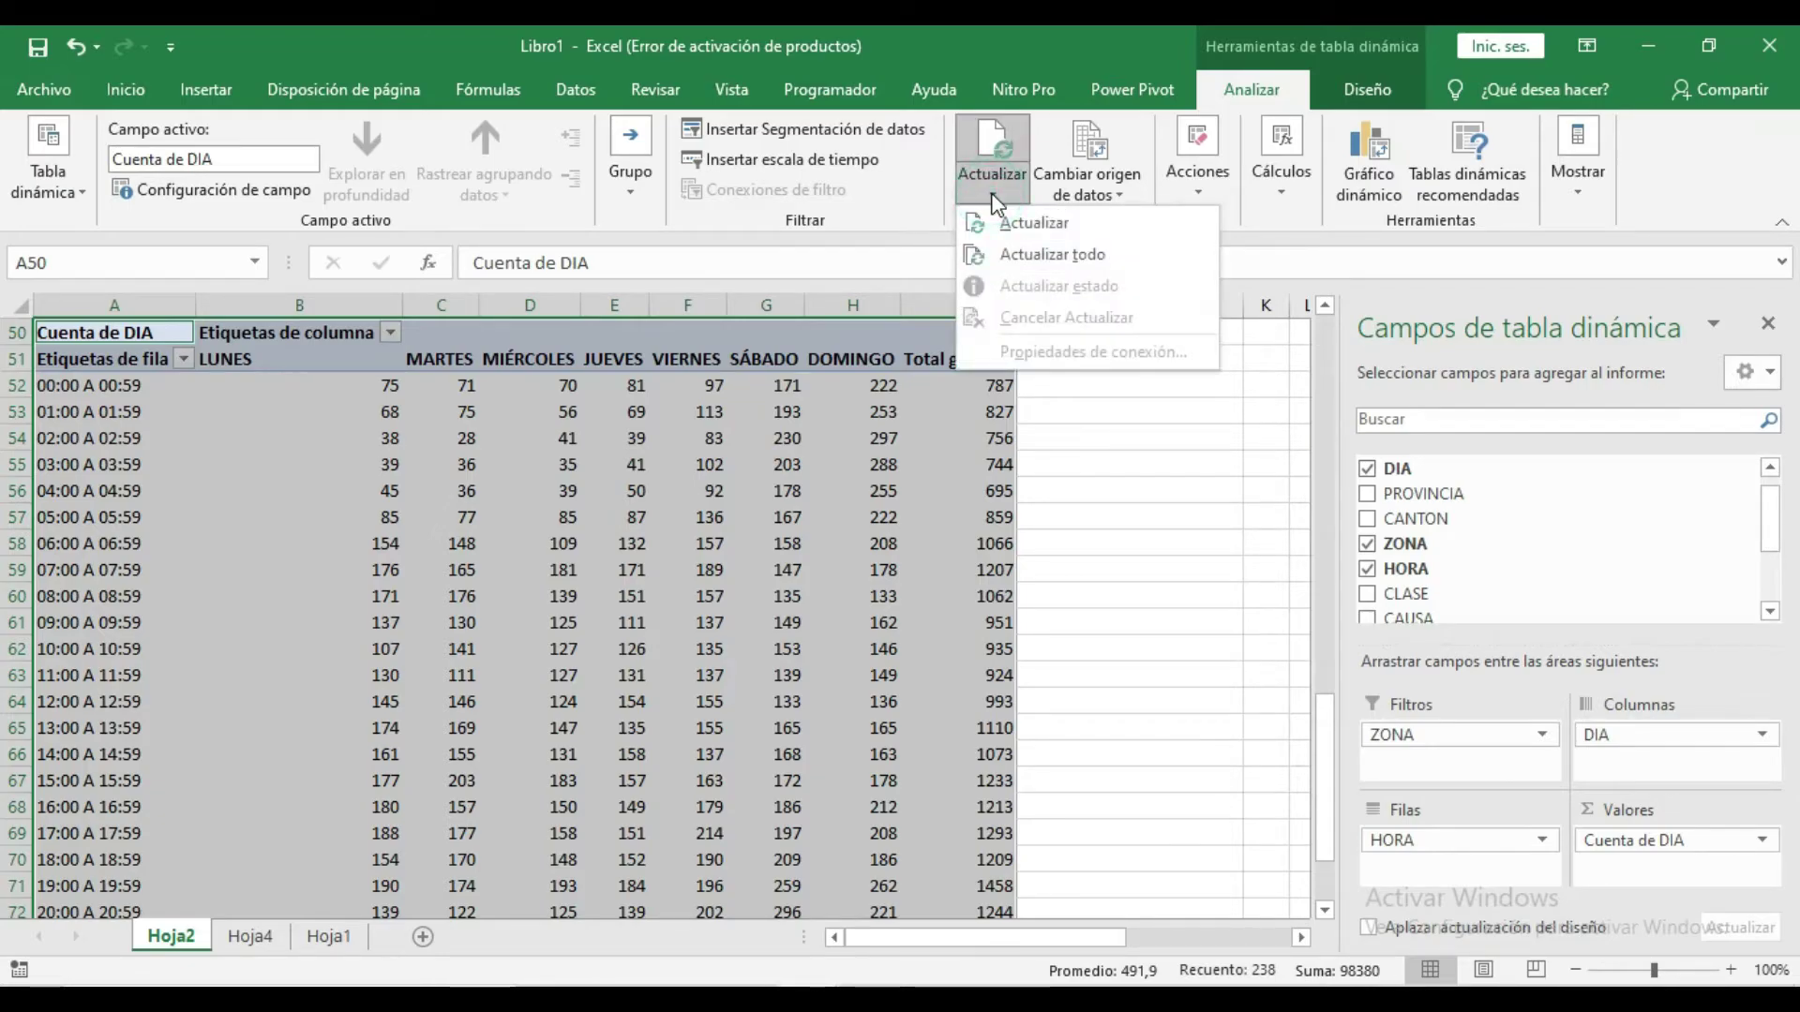
{"action": "left_click", "coordinate": [1047, 257]}
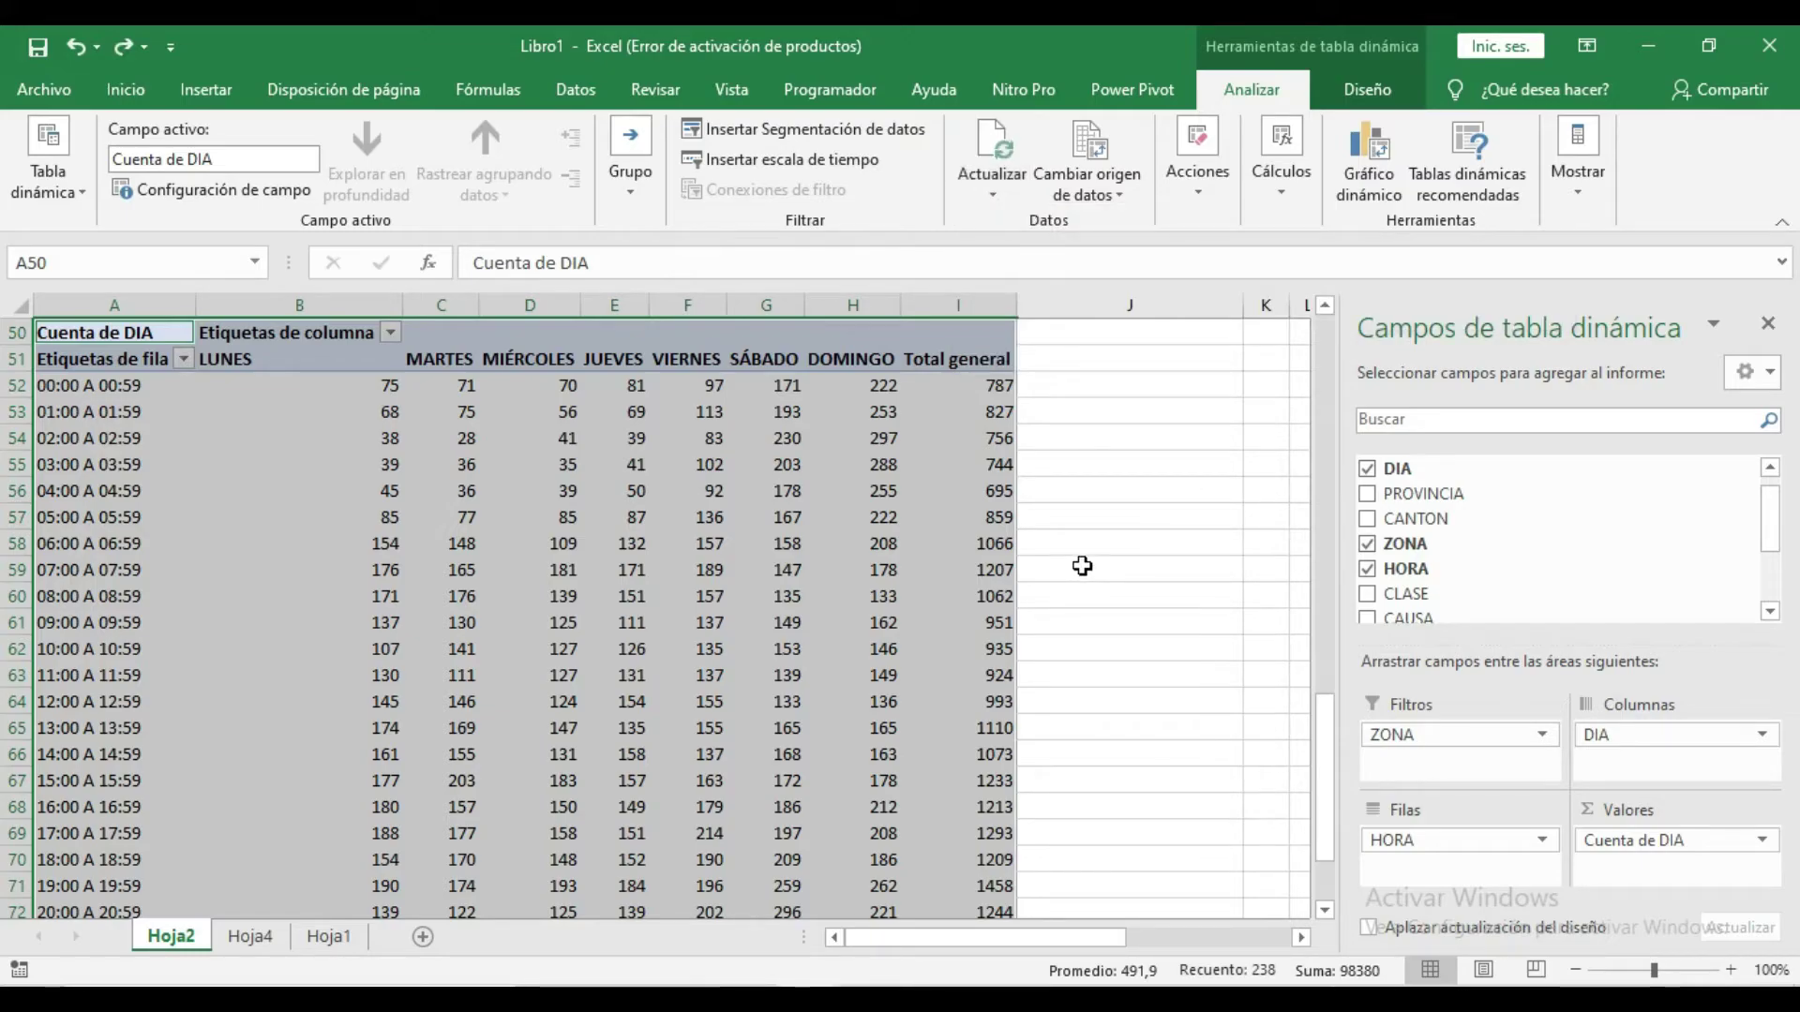
Step: Go back to the pivot table of accident classes by cause that starts at A3 on Hoja2
{"action": "left_click", "coordinate": [1082, 553]}
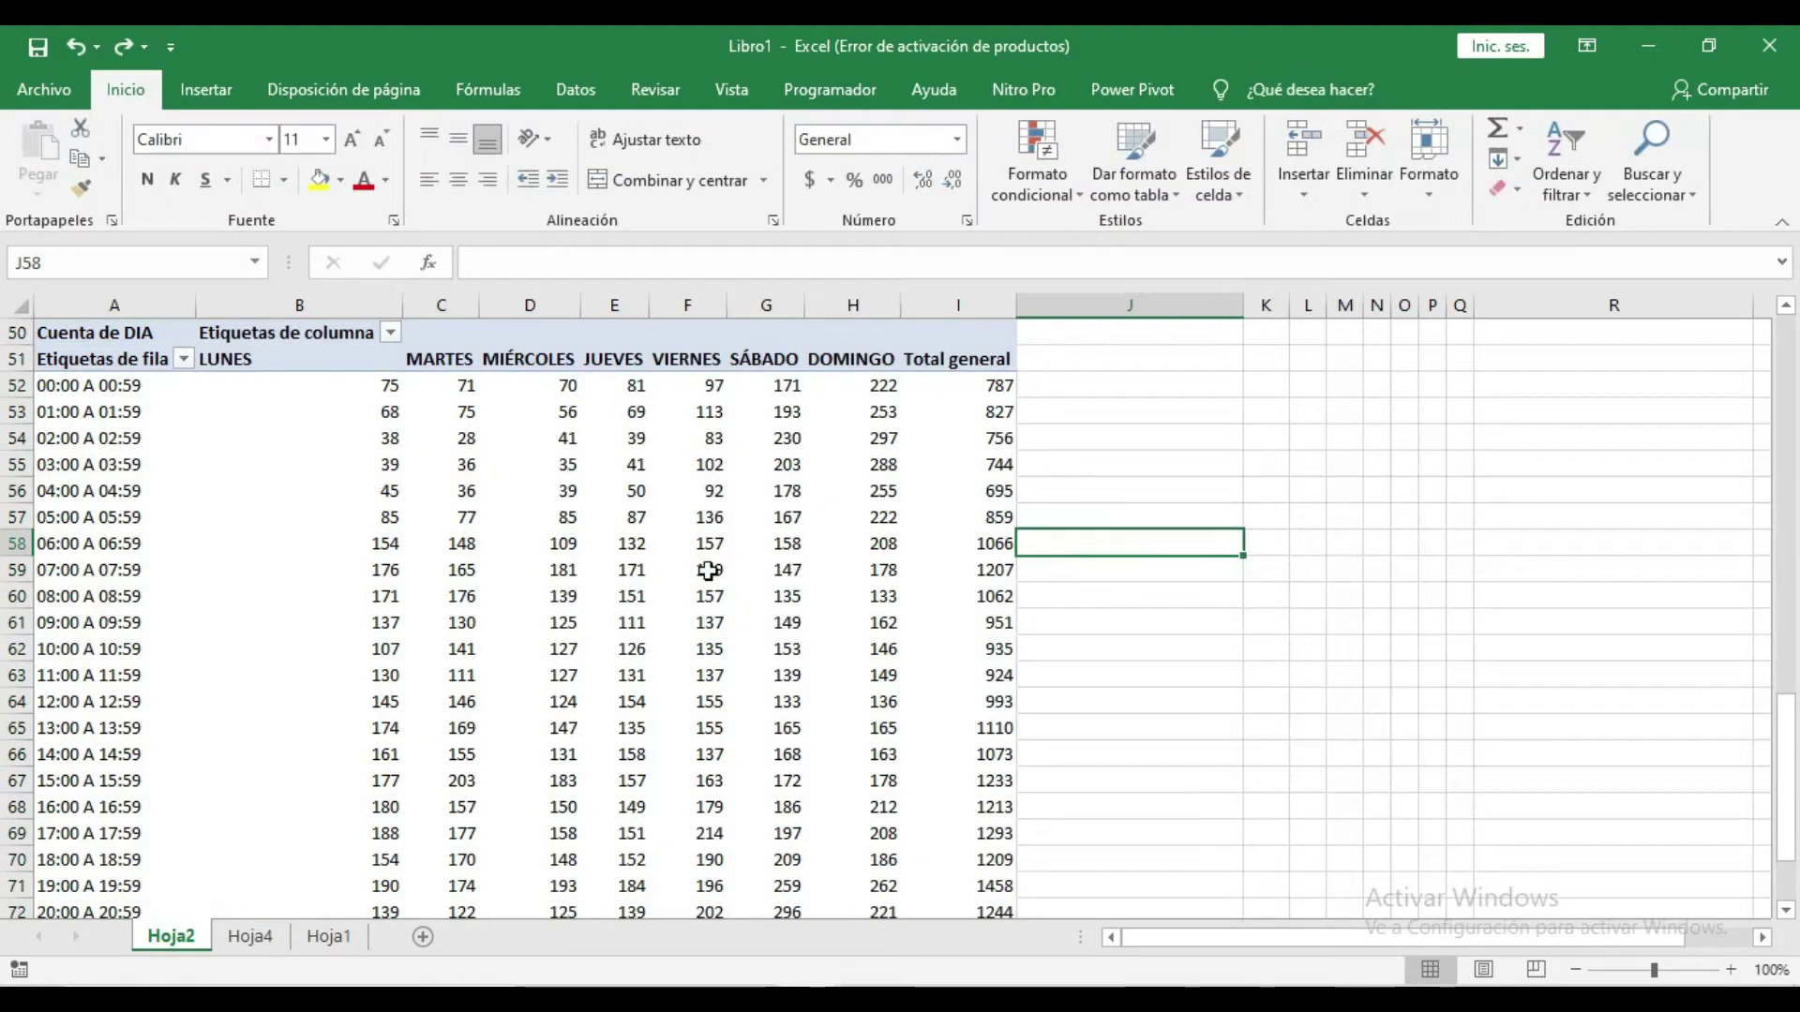
{"action": "left_click", "coordinate": [965, 544]}
{"action": "scroll", "coordinate": [1010, 570], "scroll_direction": "up", "scroll_amount": 1}
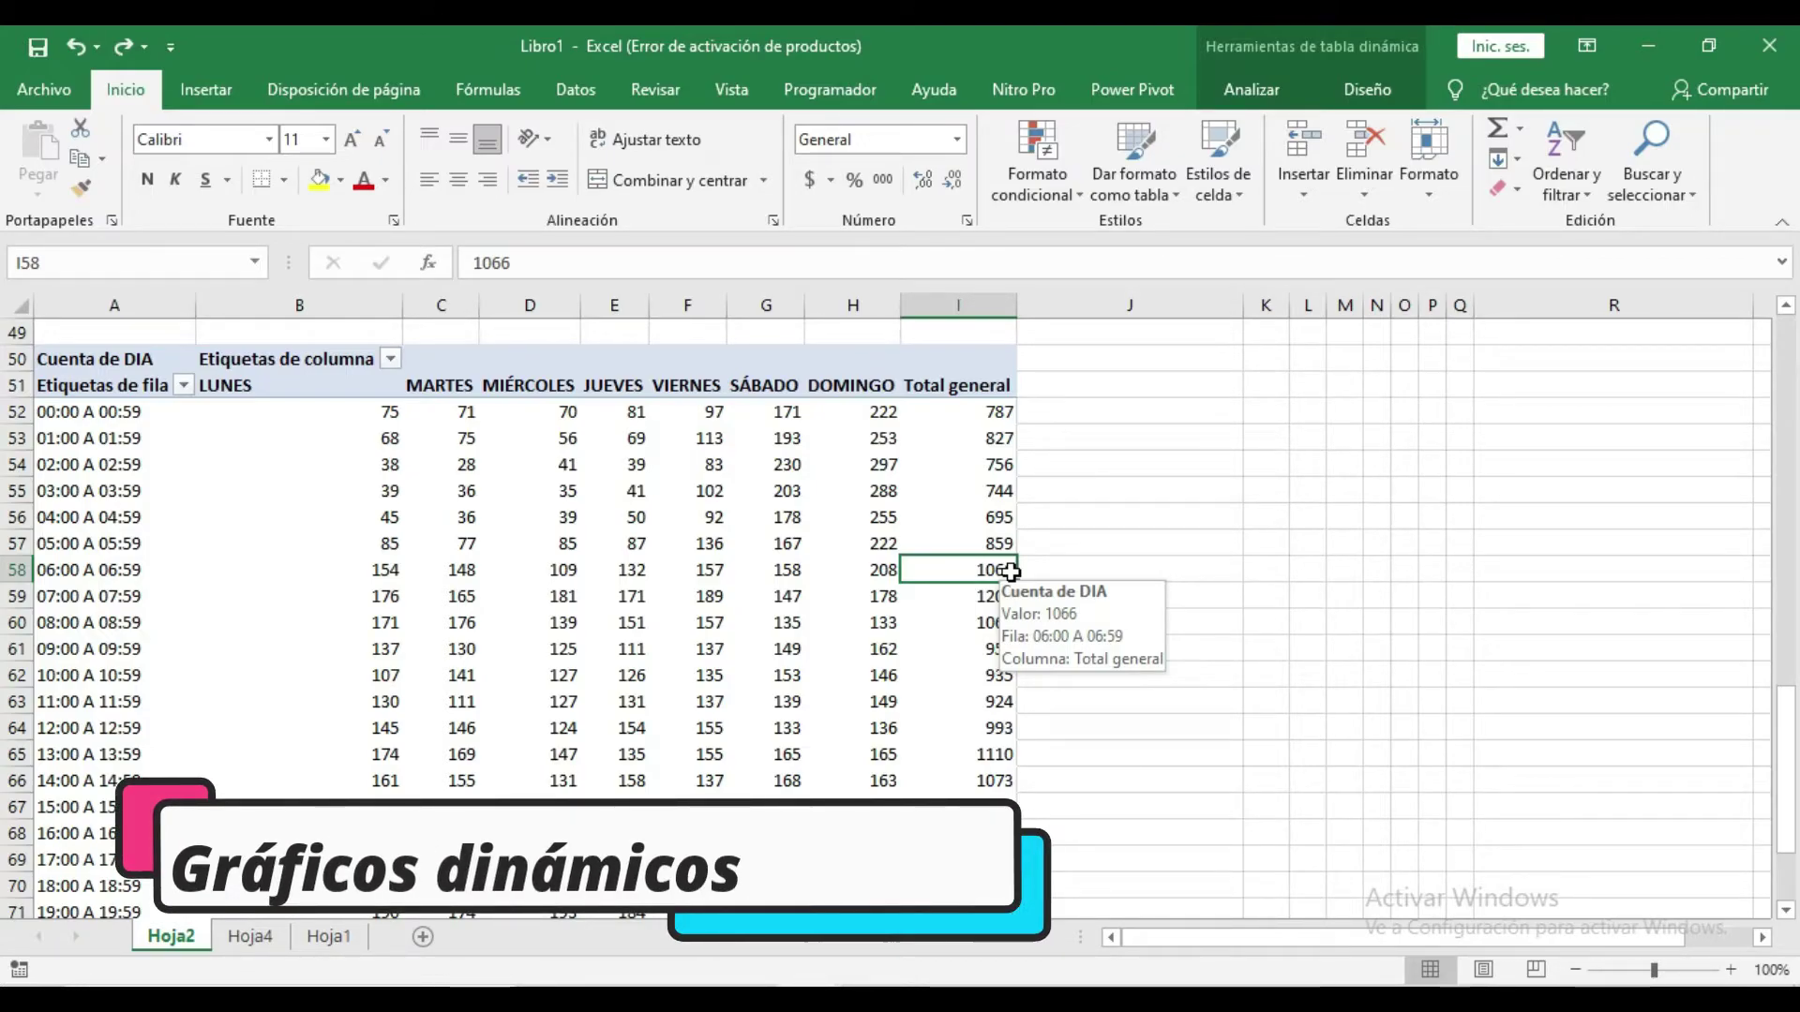
{"action": "left_click_drag", "start_coordinate": [1786, 776], "coordinate": [1792, 356]}
{"action": "mouse_move", "coordinate": [1201, 516]}
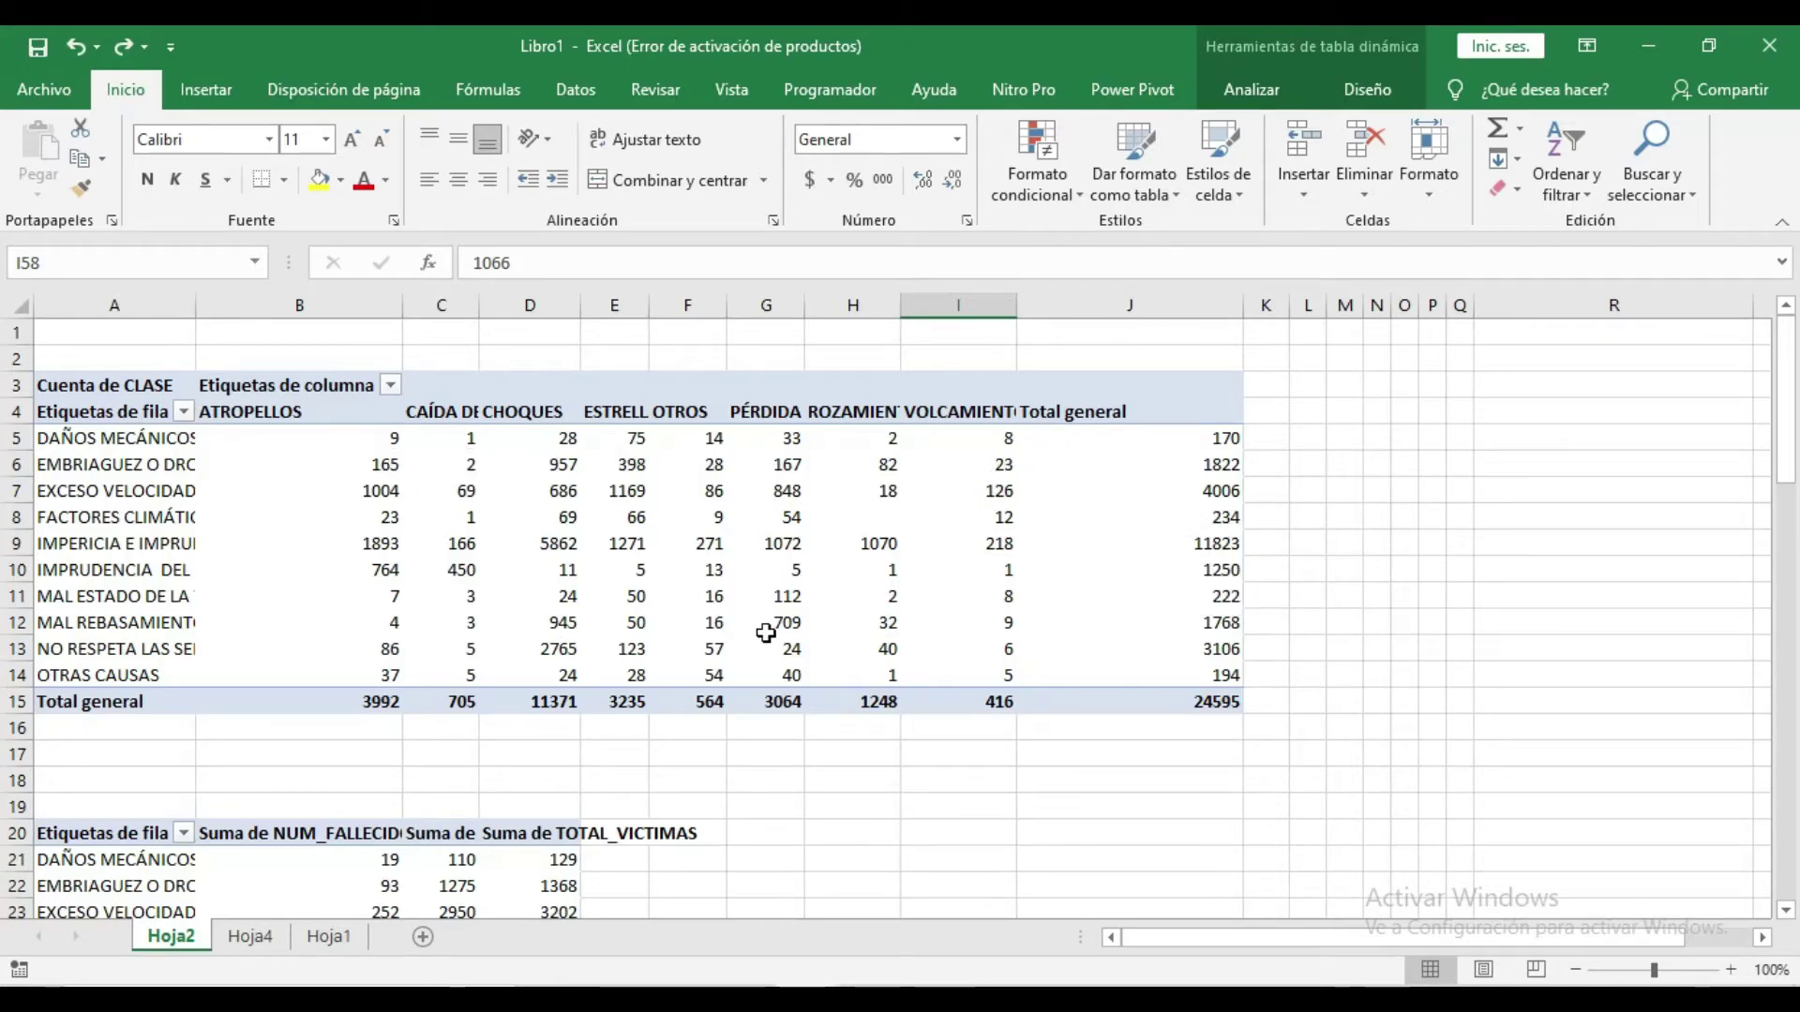
{"action": "mouse_move", "coordinate": [537, 586]}
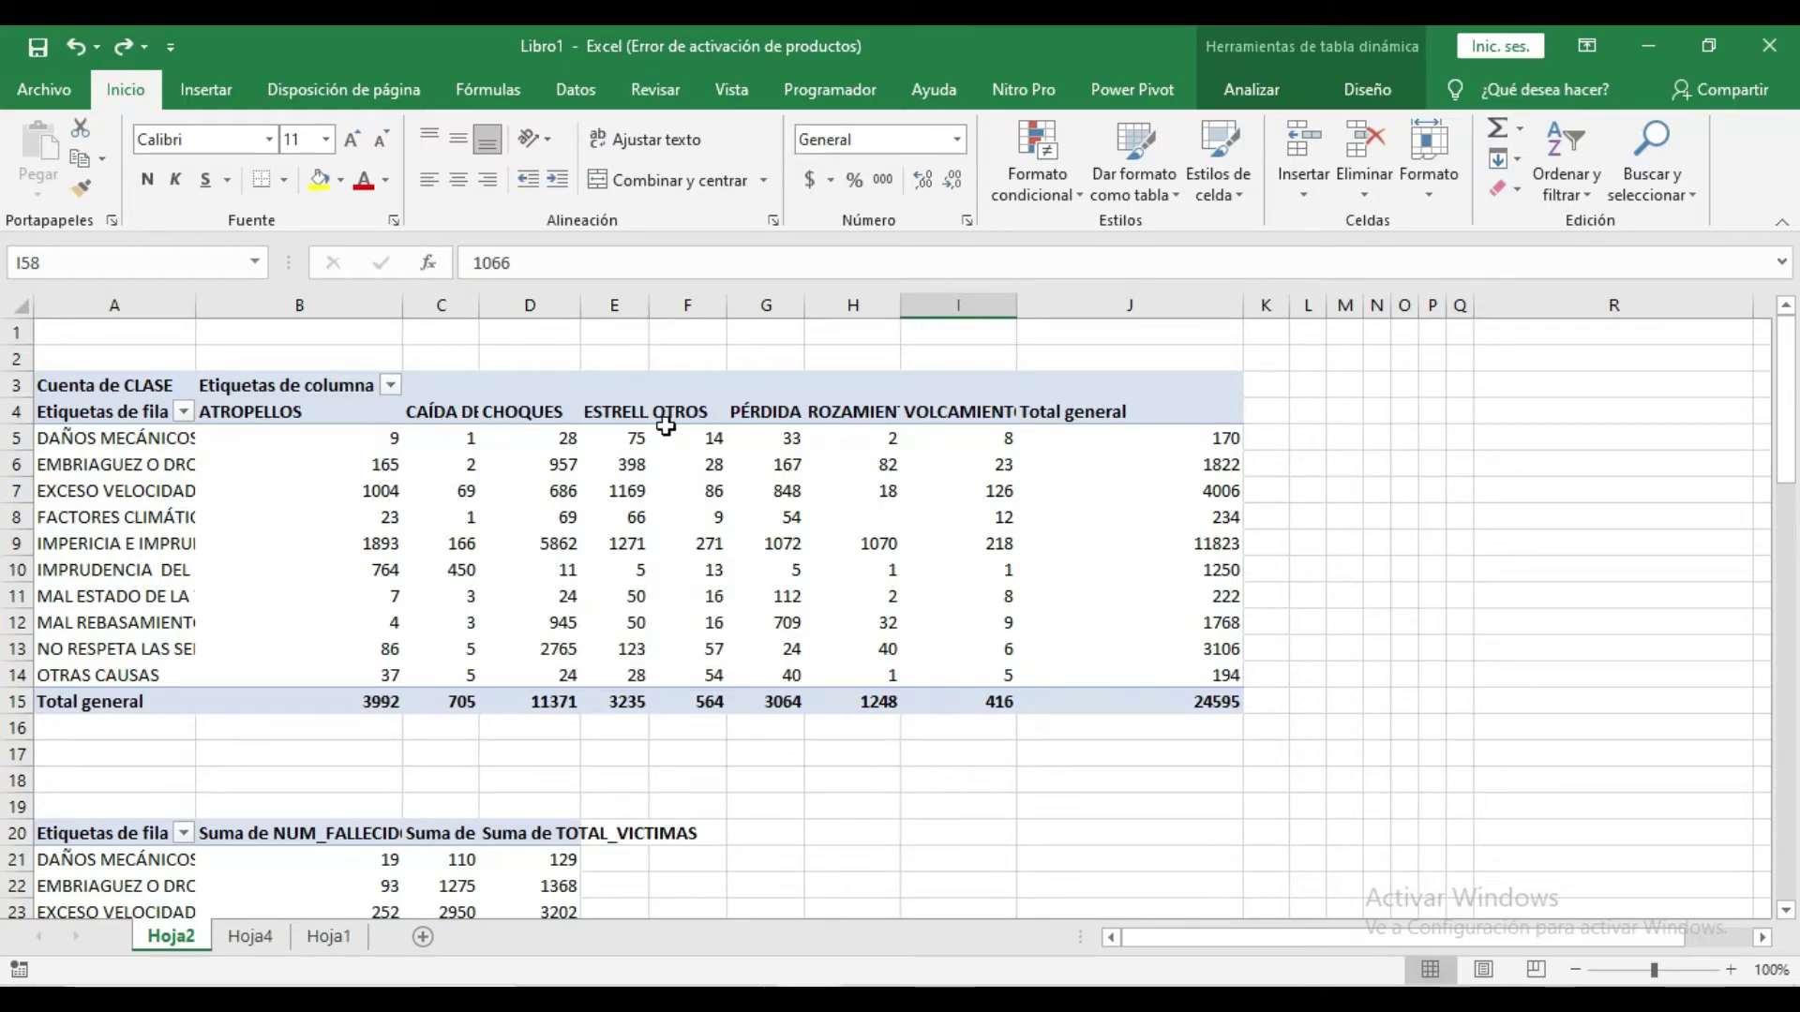
Step: Insert a 3D stacked column pivot chart from the pivot table of accident classes by cause that starts at A3
{"action": "left_click", "coordinate": [1152, 835]}
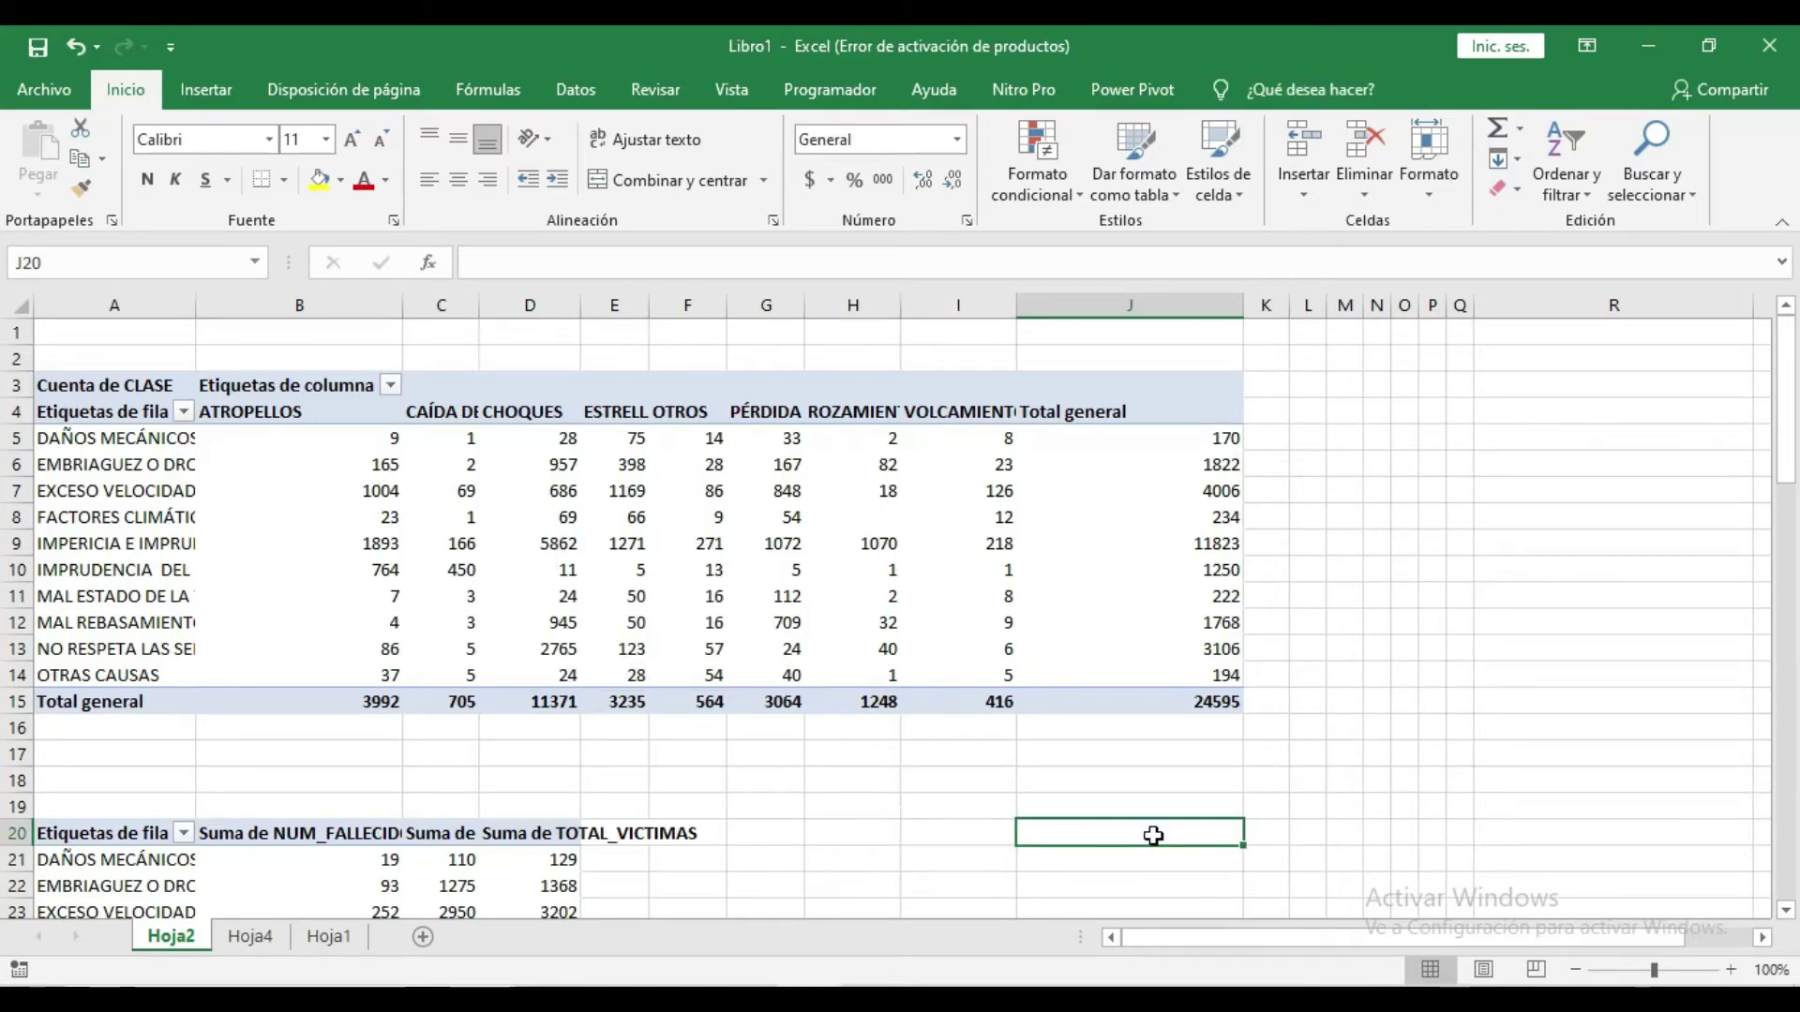
{"action": "left_click", "coordinate": [585, 538]}
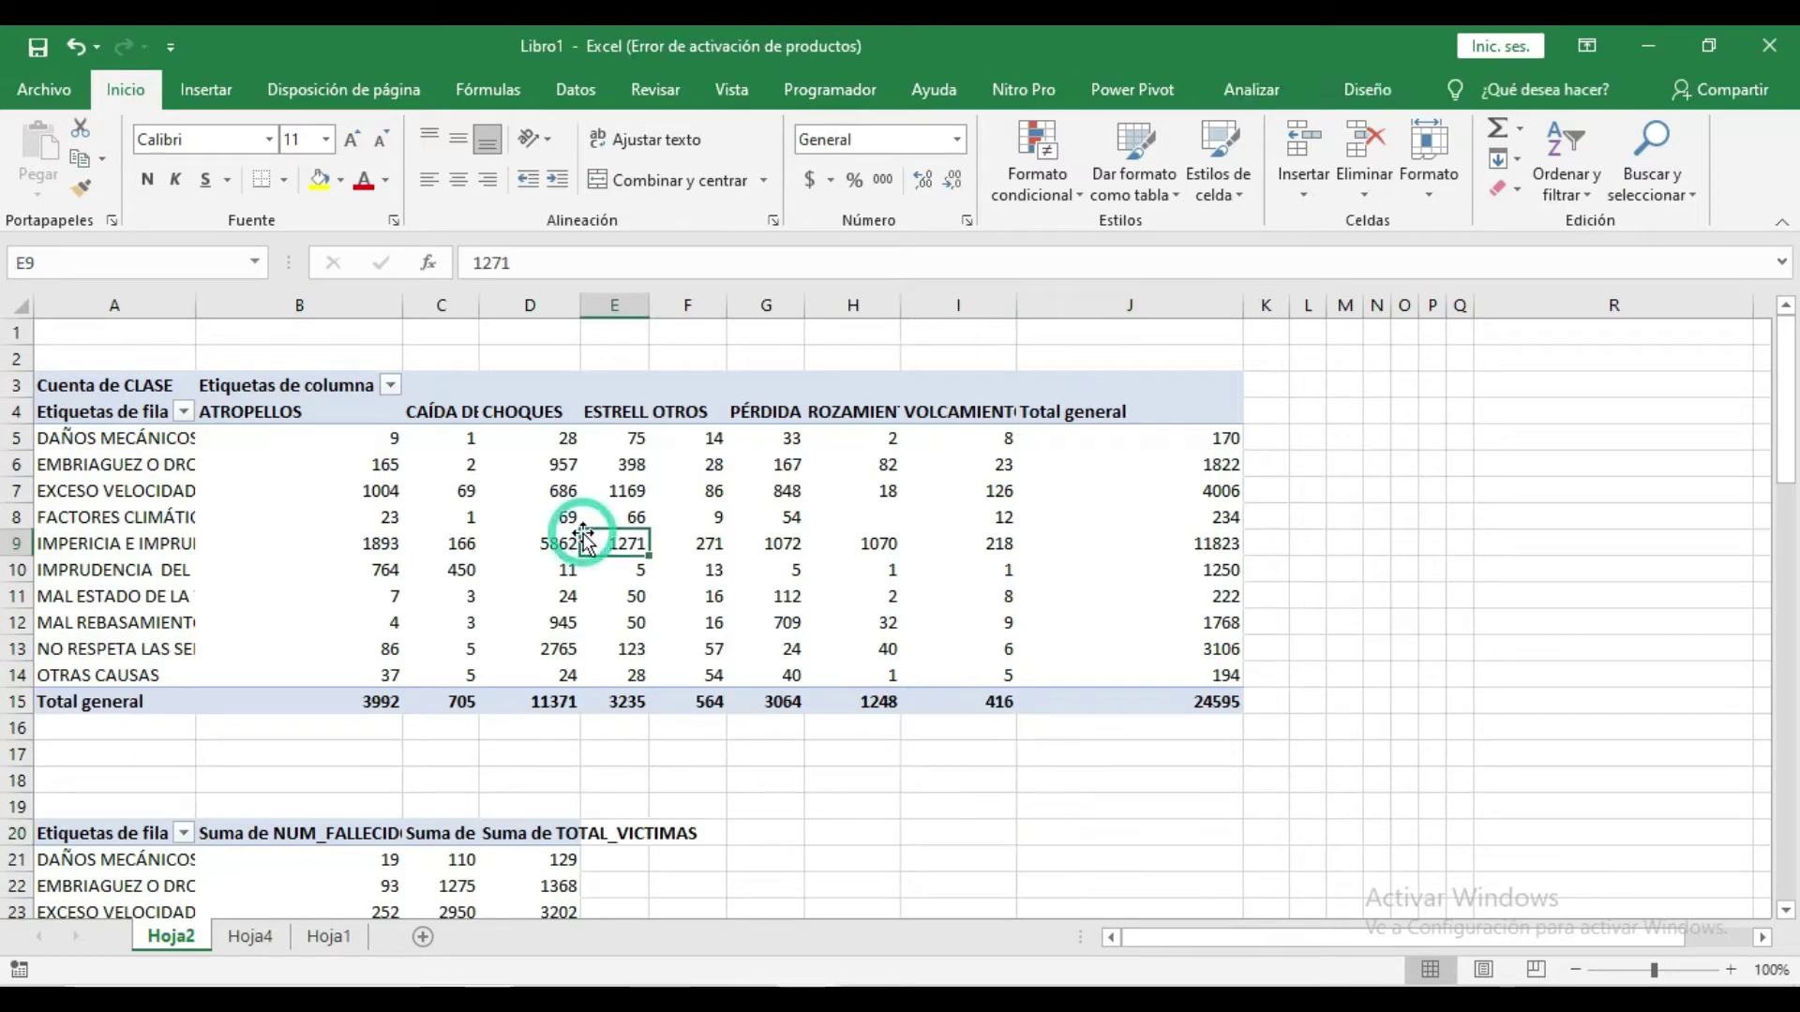
{"action": "left_click", "coordinate": [215, 93]}
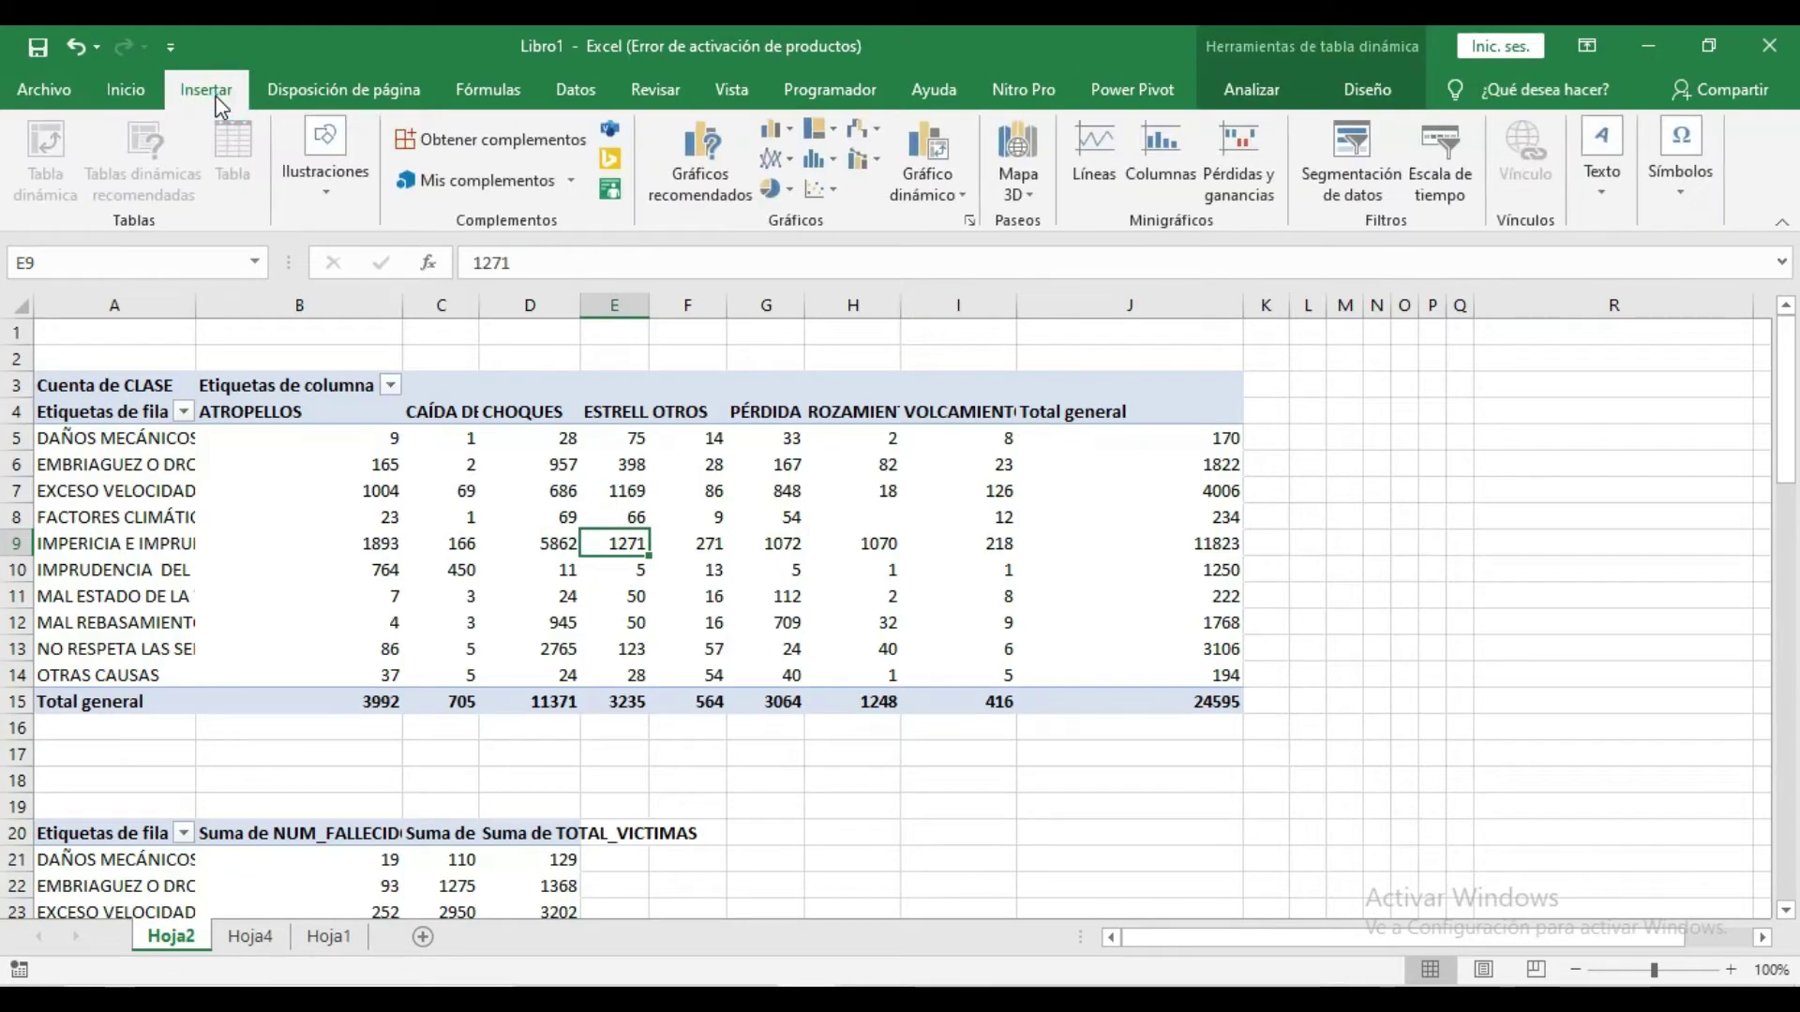
{"action": "left_click", "coordinate": [675, 176]}
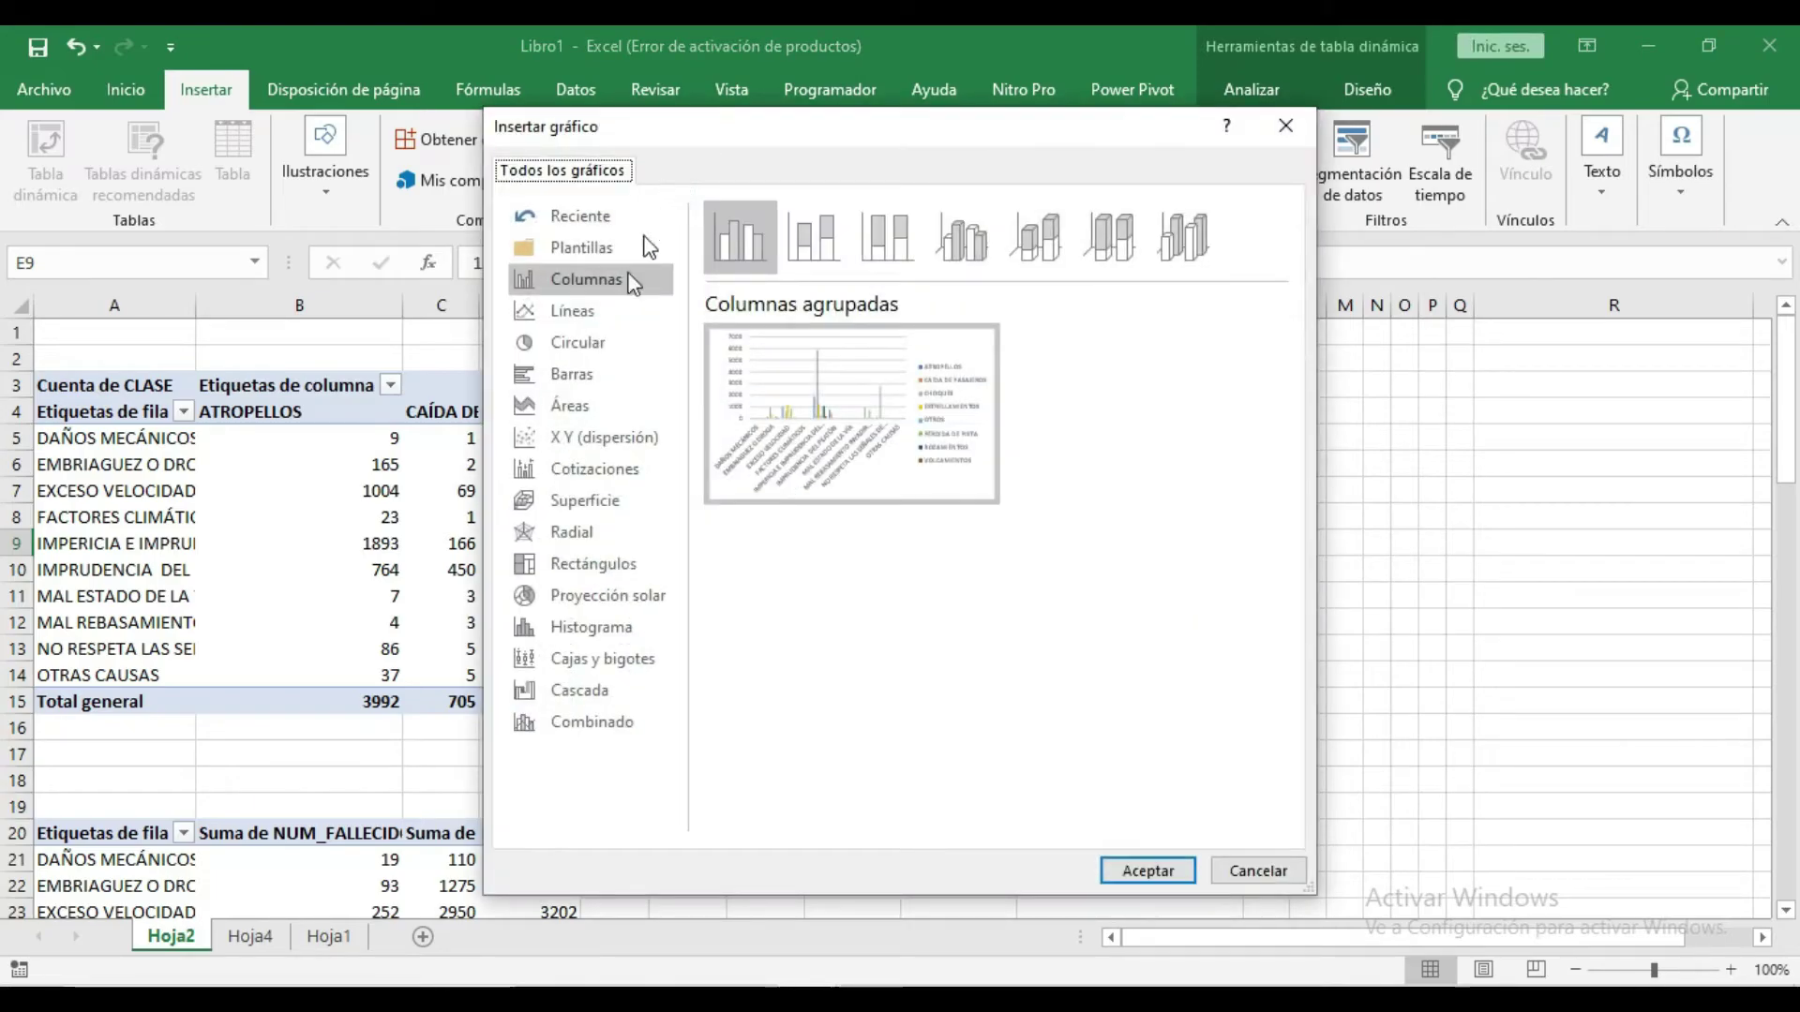
{"action": "left_click", "coordinate": [1035, 237]}
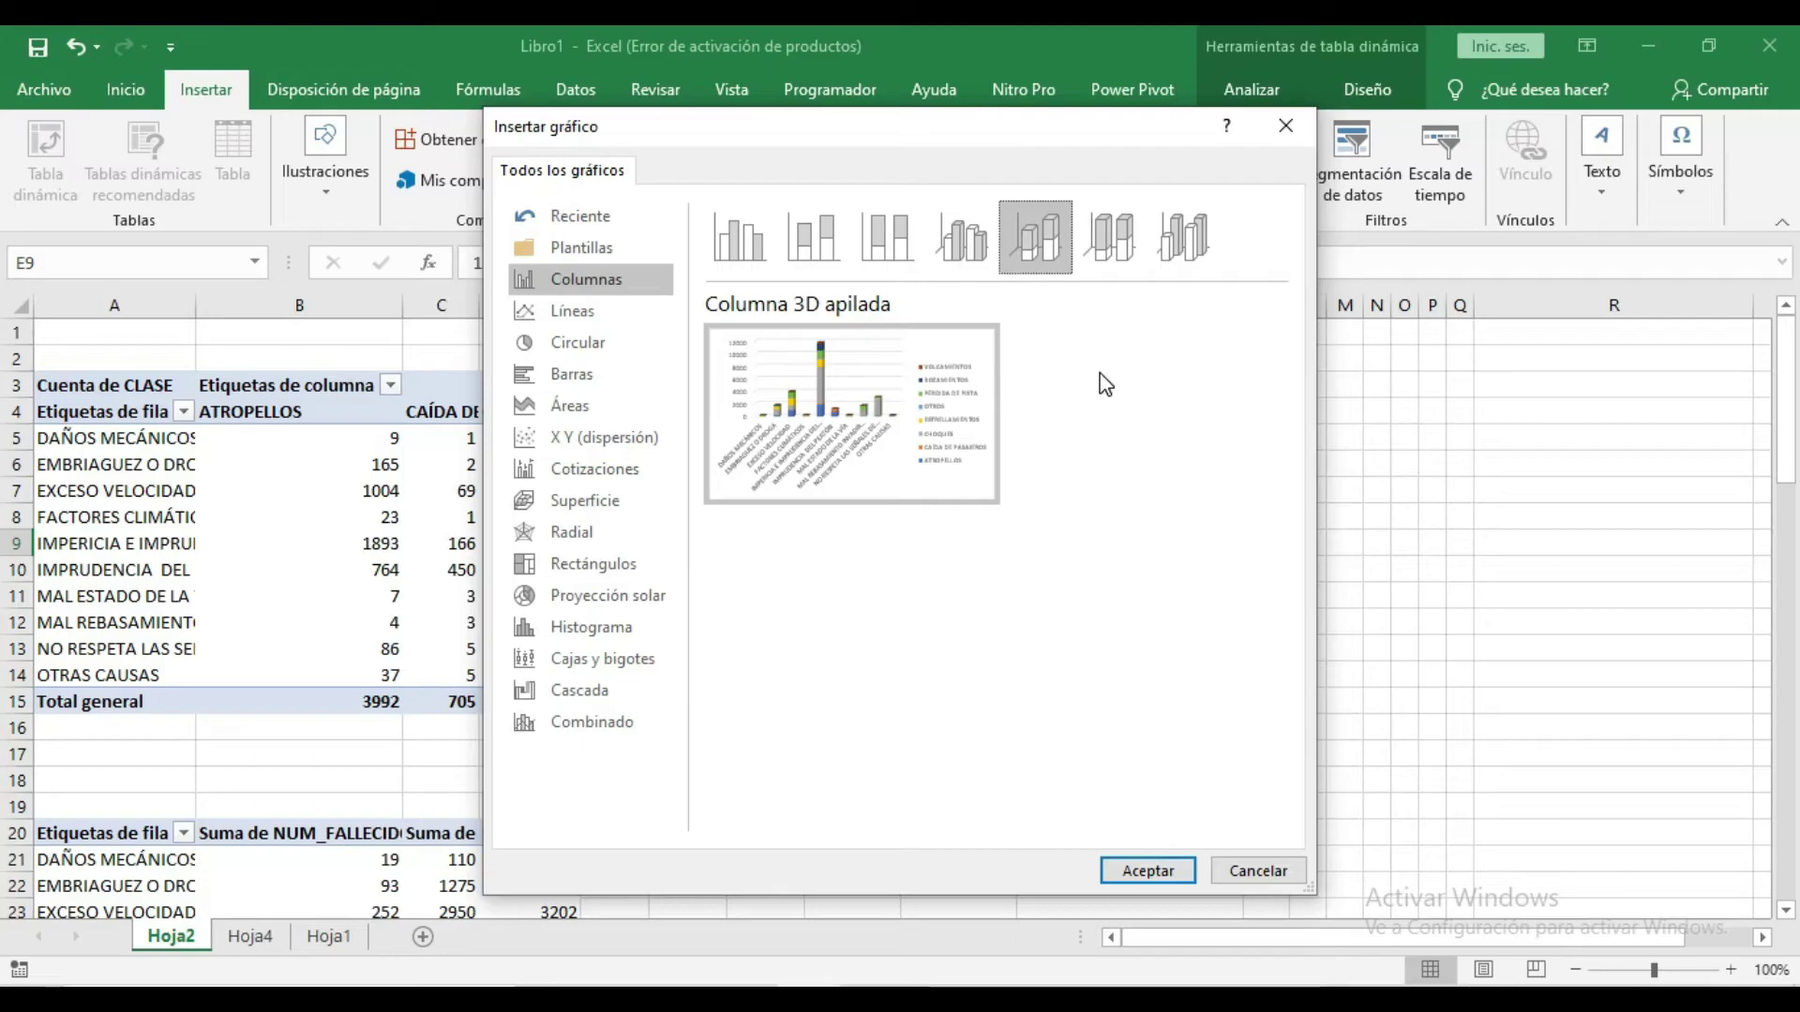
{"action": "left_click", "coordinate": [1155, 871]}
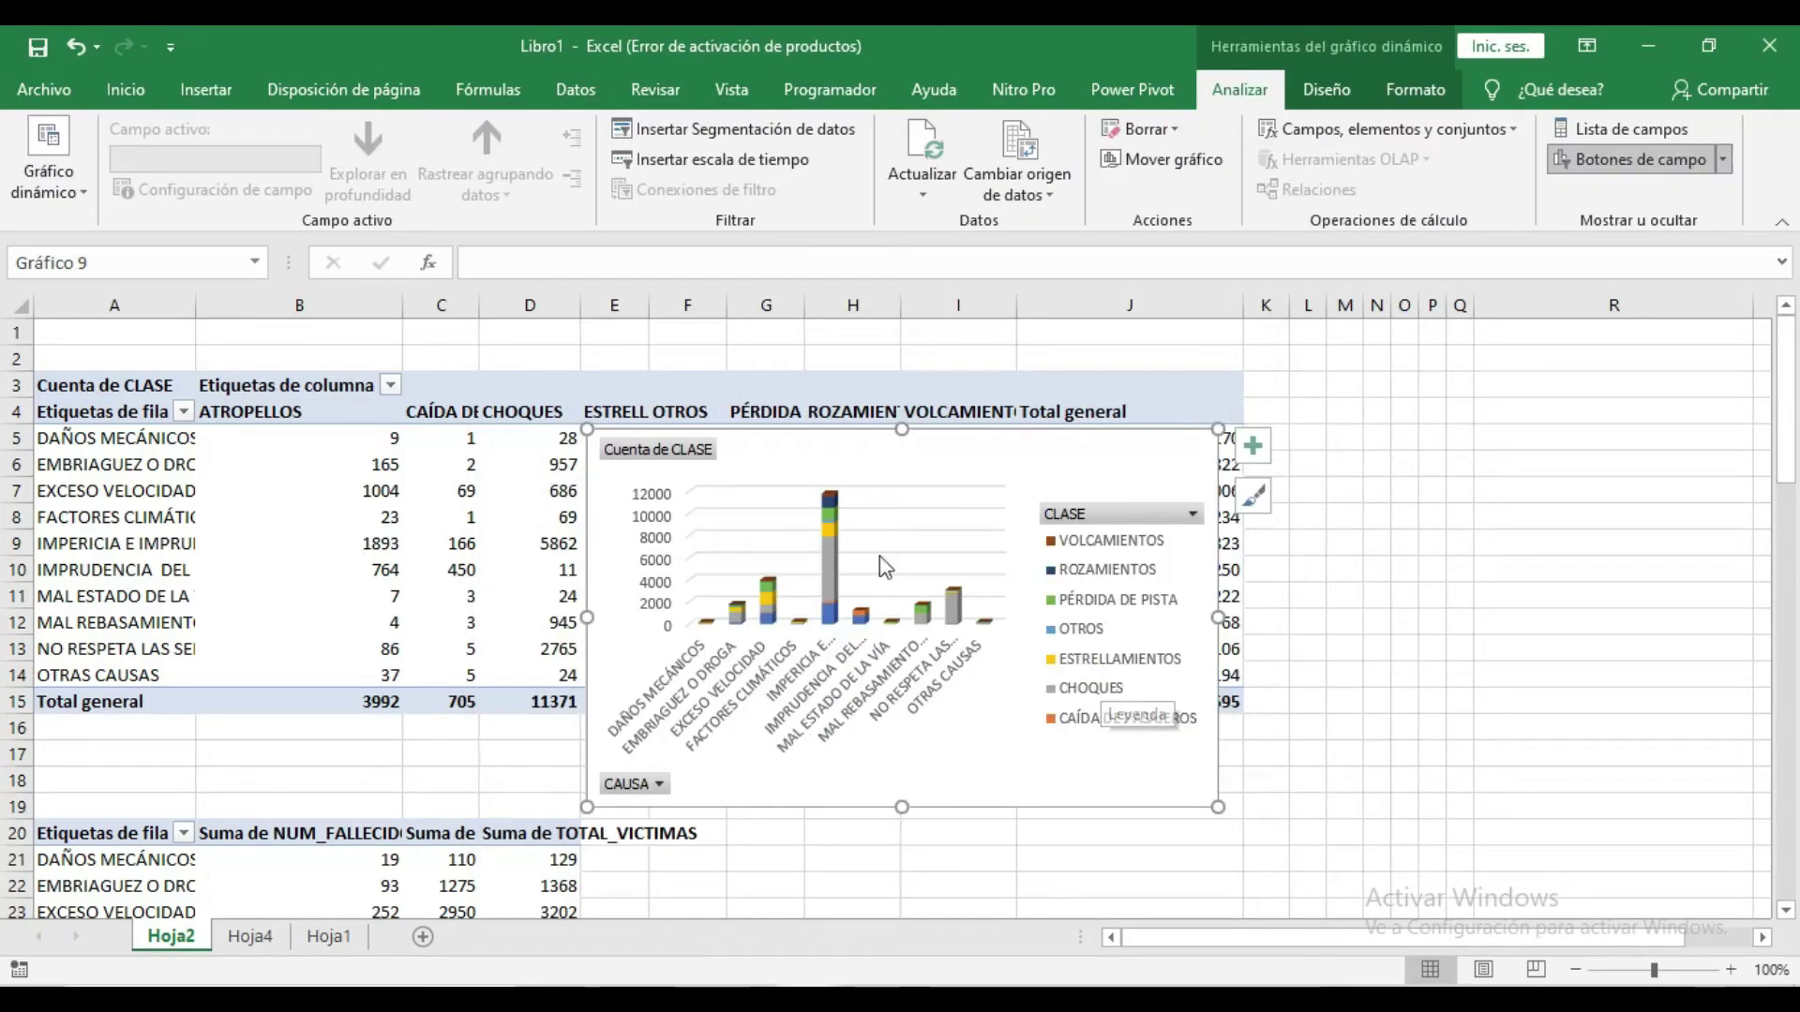
Step: Show the field list for the pivot table of accident classes and replace CAUSA with ZONA as its row field
{"action": "left_click", "coordinate": [448, 597]}
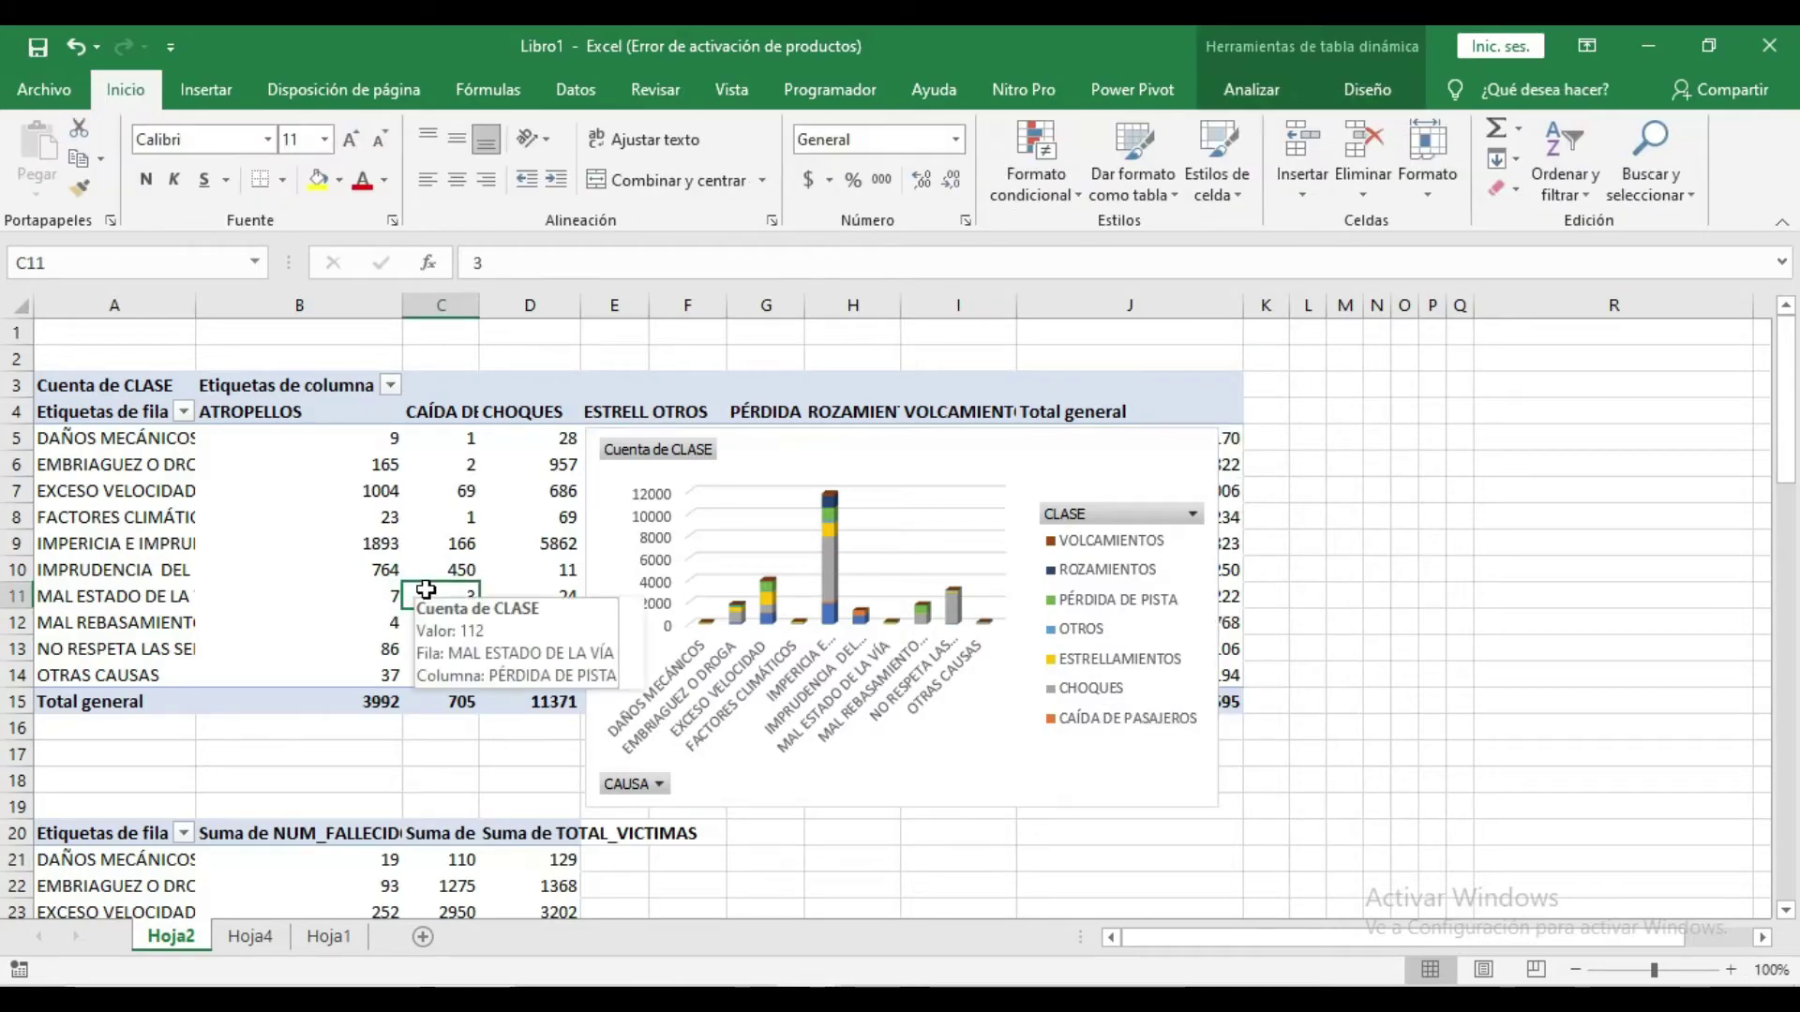
{"action": "right_click", "coordinate": [446, 599]}
{"action": "left_click", "coordinate": [555, 571]}
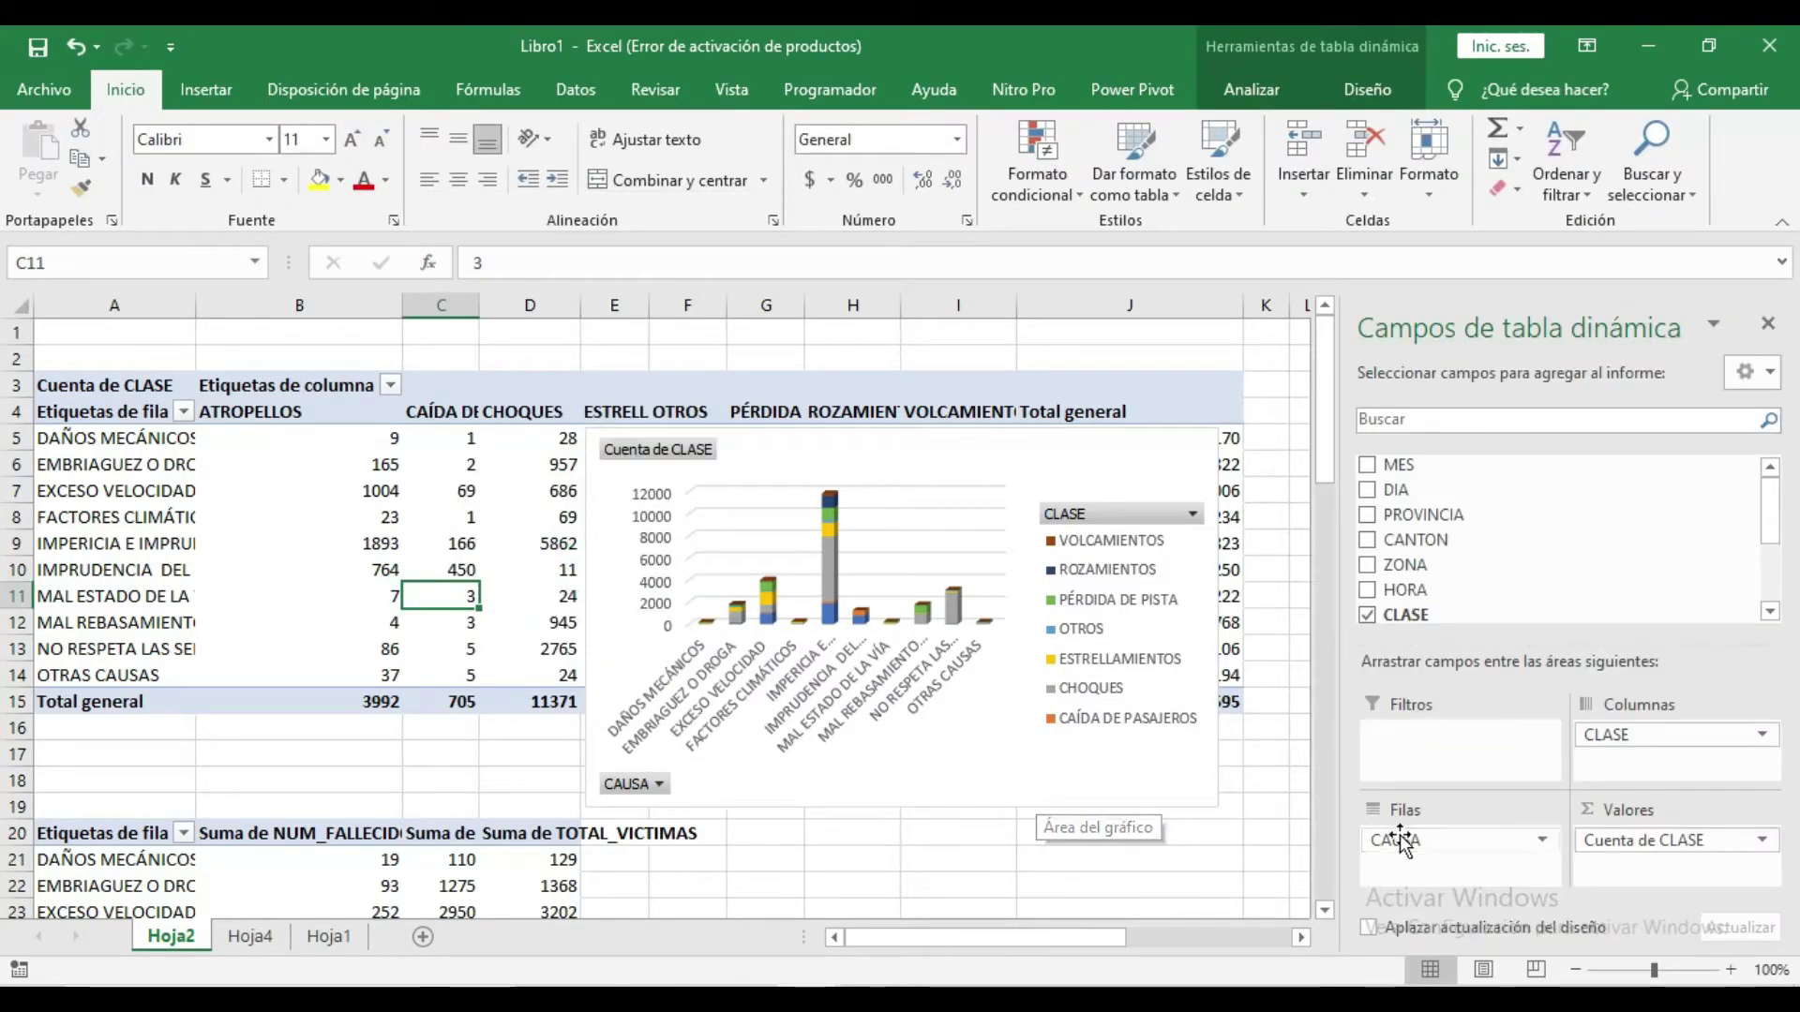
{"action": "left_click_drag", "start_coordinate": [1431, 850], "coordinate": [1171, 808]}
{"action": "left_click_drag", "start_coordinate": [1404, 544], "coordinate": [1443, 841]}
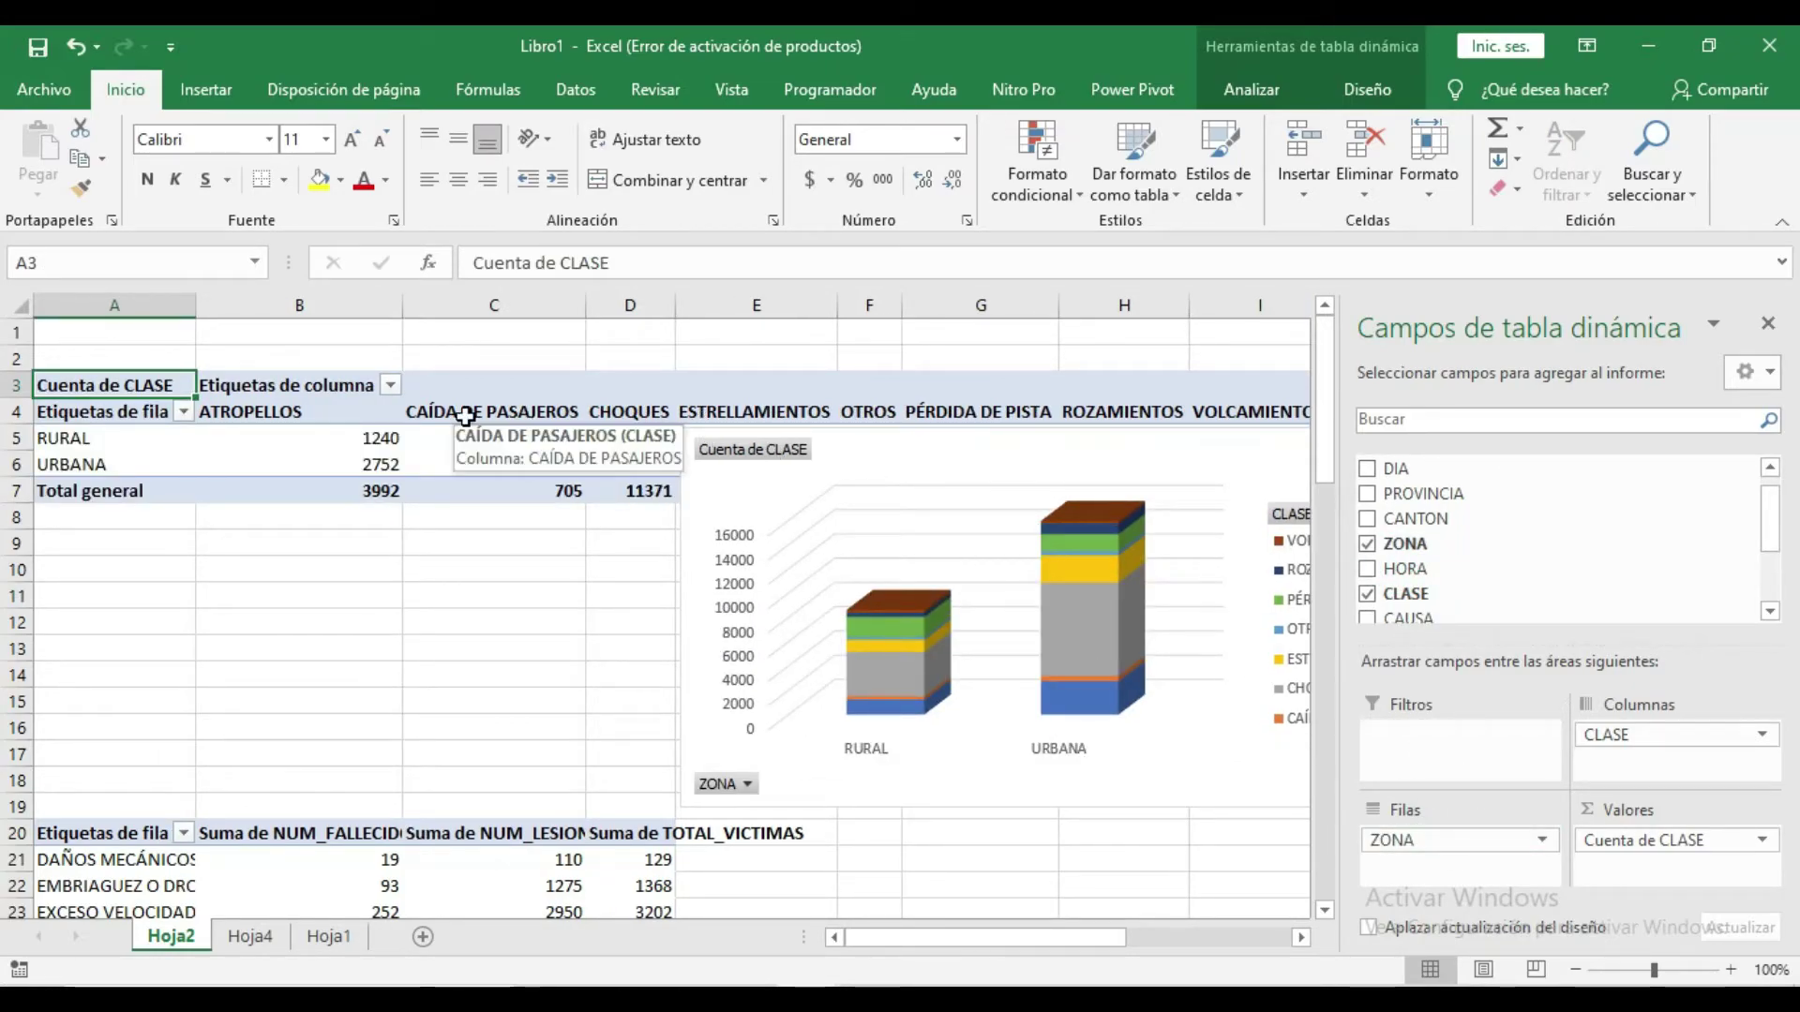
Step: Undo the change of row field from CAUSA to ZONA and the chart move
{"action": "left_click", "coordinate": [435, 678]}
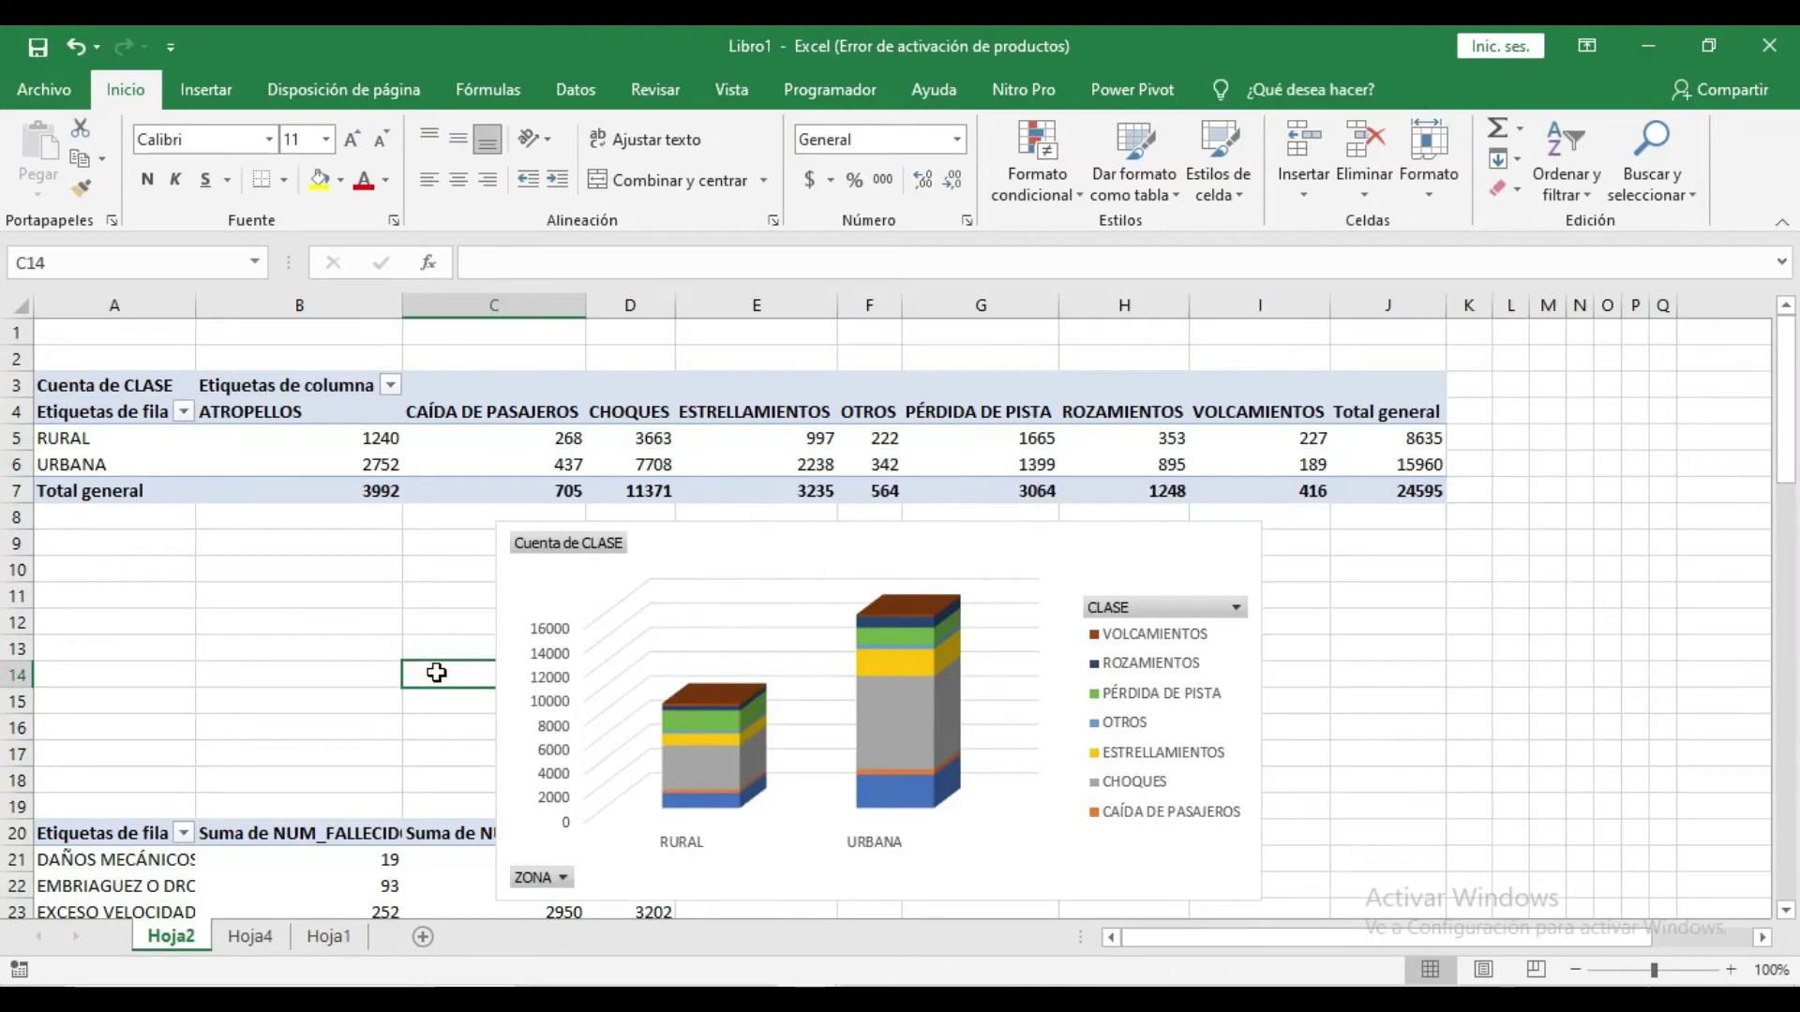
{"action": "key", "text": "ctrl+z"}
{"action": "key", "text": "ctrl+z"}
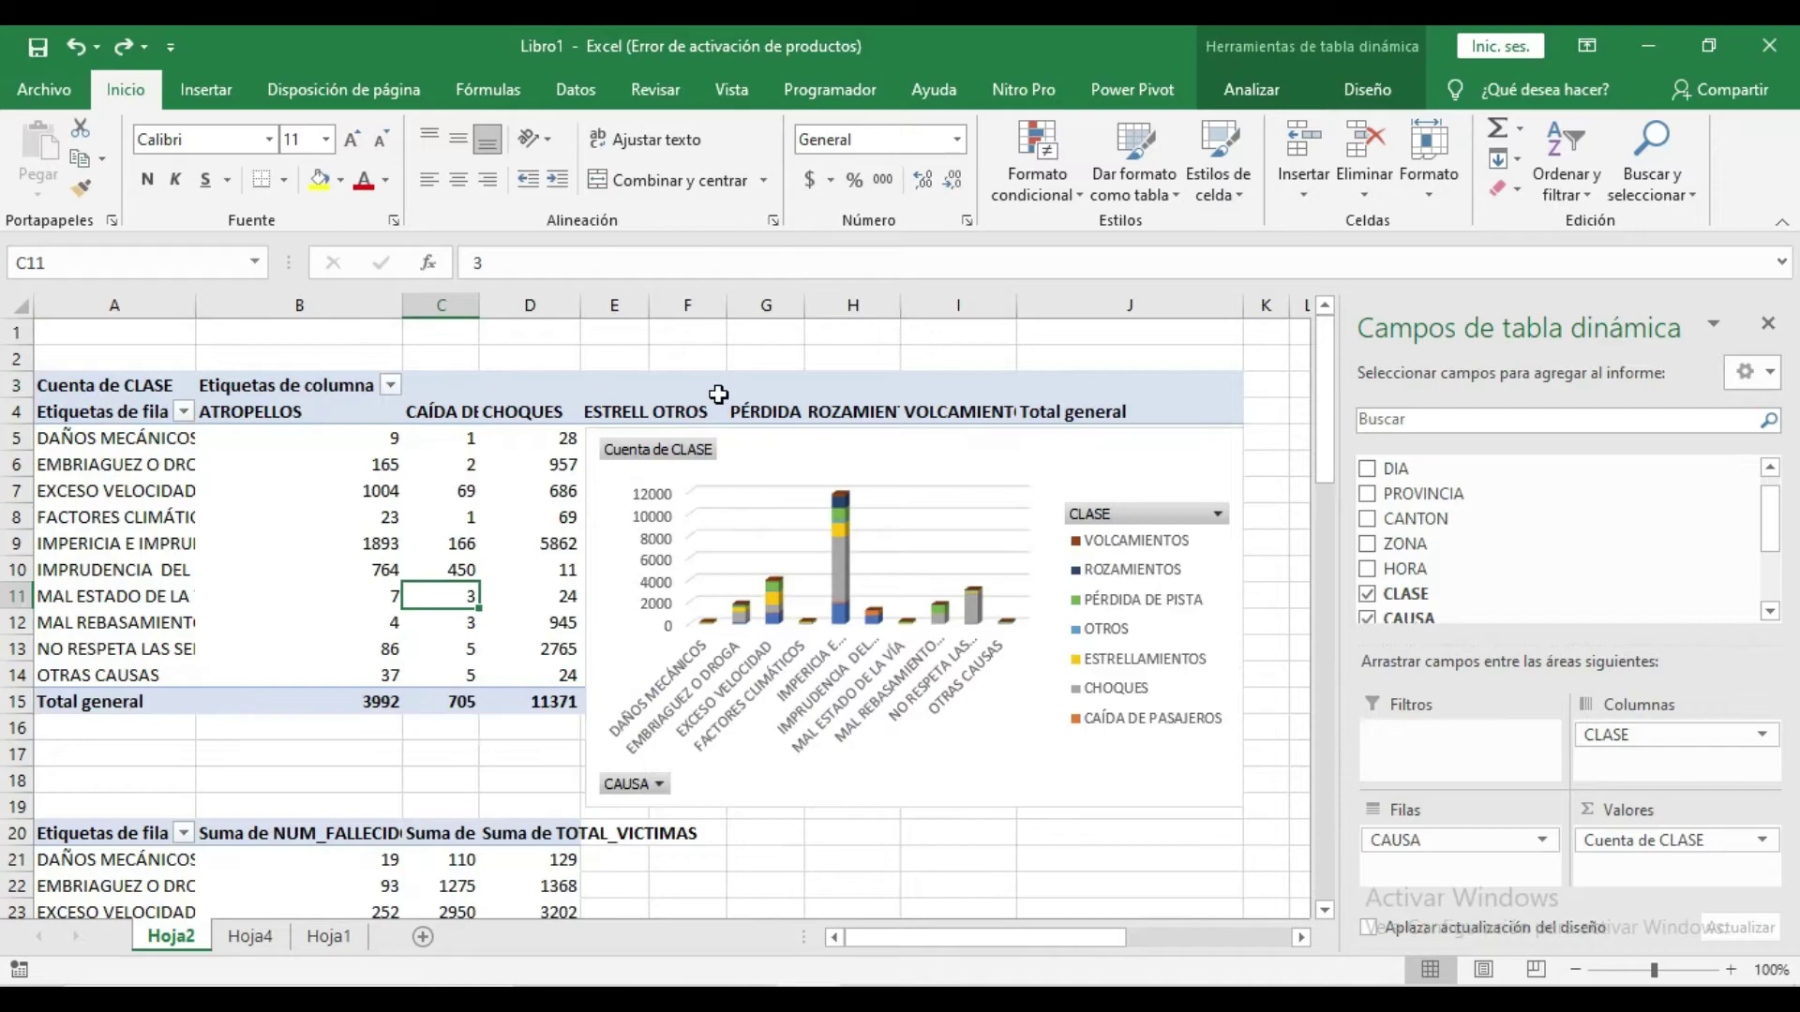
Step: Hide the pivot field list and move the stacked column chart beside the accident class table, starting at column K
{"action": "left_click", "coordinate": [1771, 325]}
{"action": "left_click_drag", "start_coordinate": [968, 435], "coordinate": [1642, 353]}
{"action": "left_click", "coordinate": [778, 784]}
Step: Insert a clustered column pivot chart from the pivot table of deaths, injuries and total victims that starts at A20
{"action": "scroll", "coordinate": [818, 781], "scroll_direction": "down", "scroll_amount": 3}
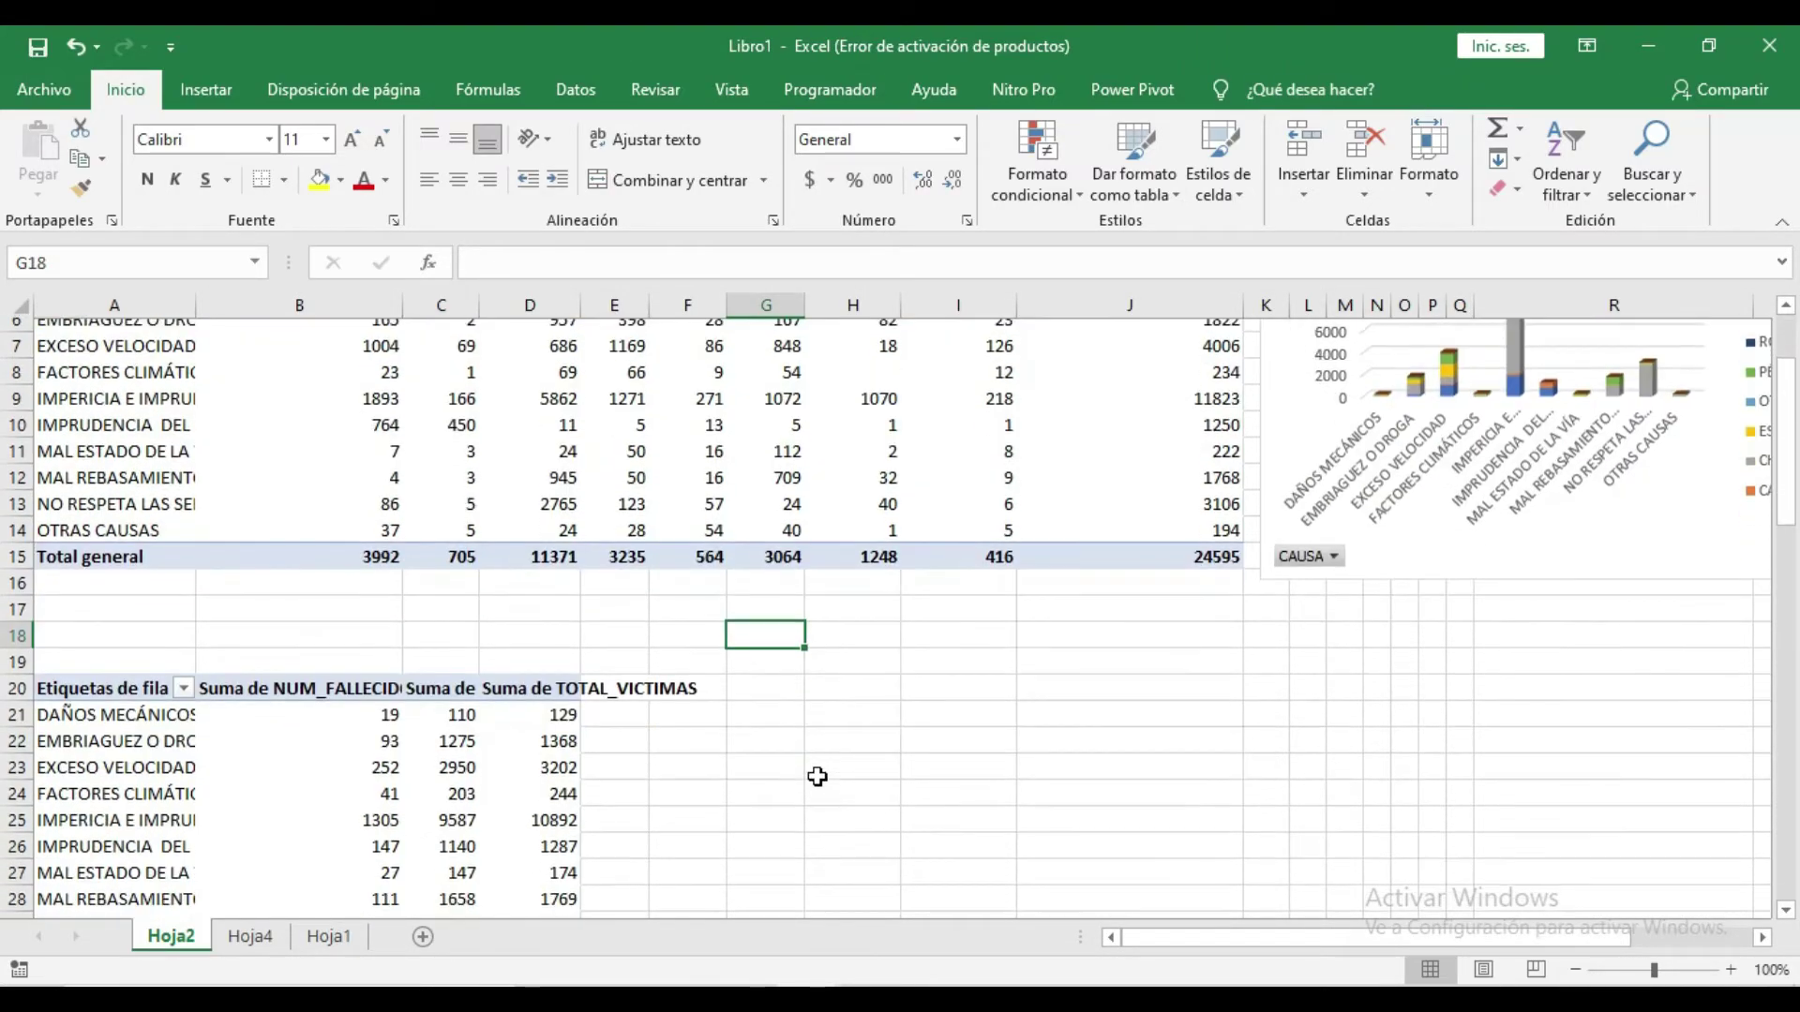
{"action": "left_click", "coordinate": [165, 739]}
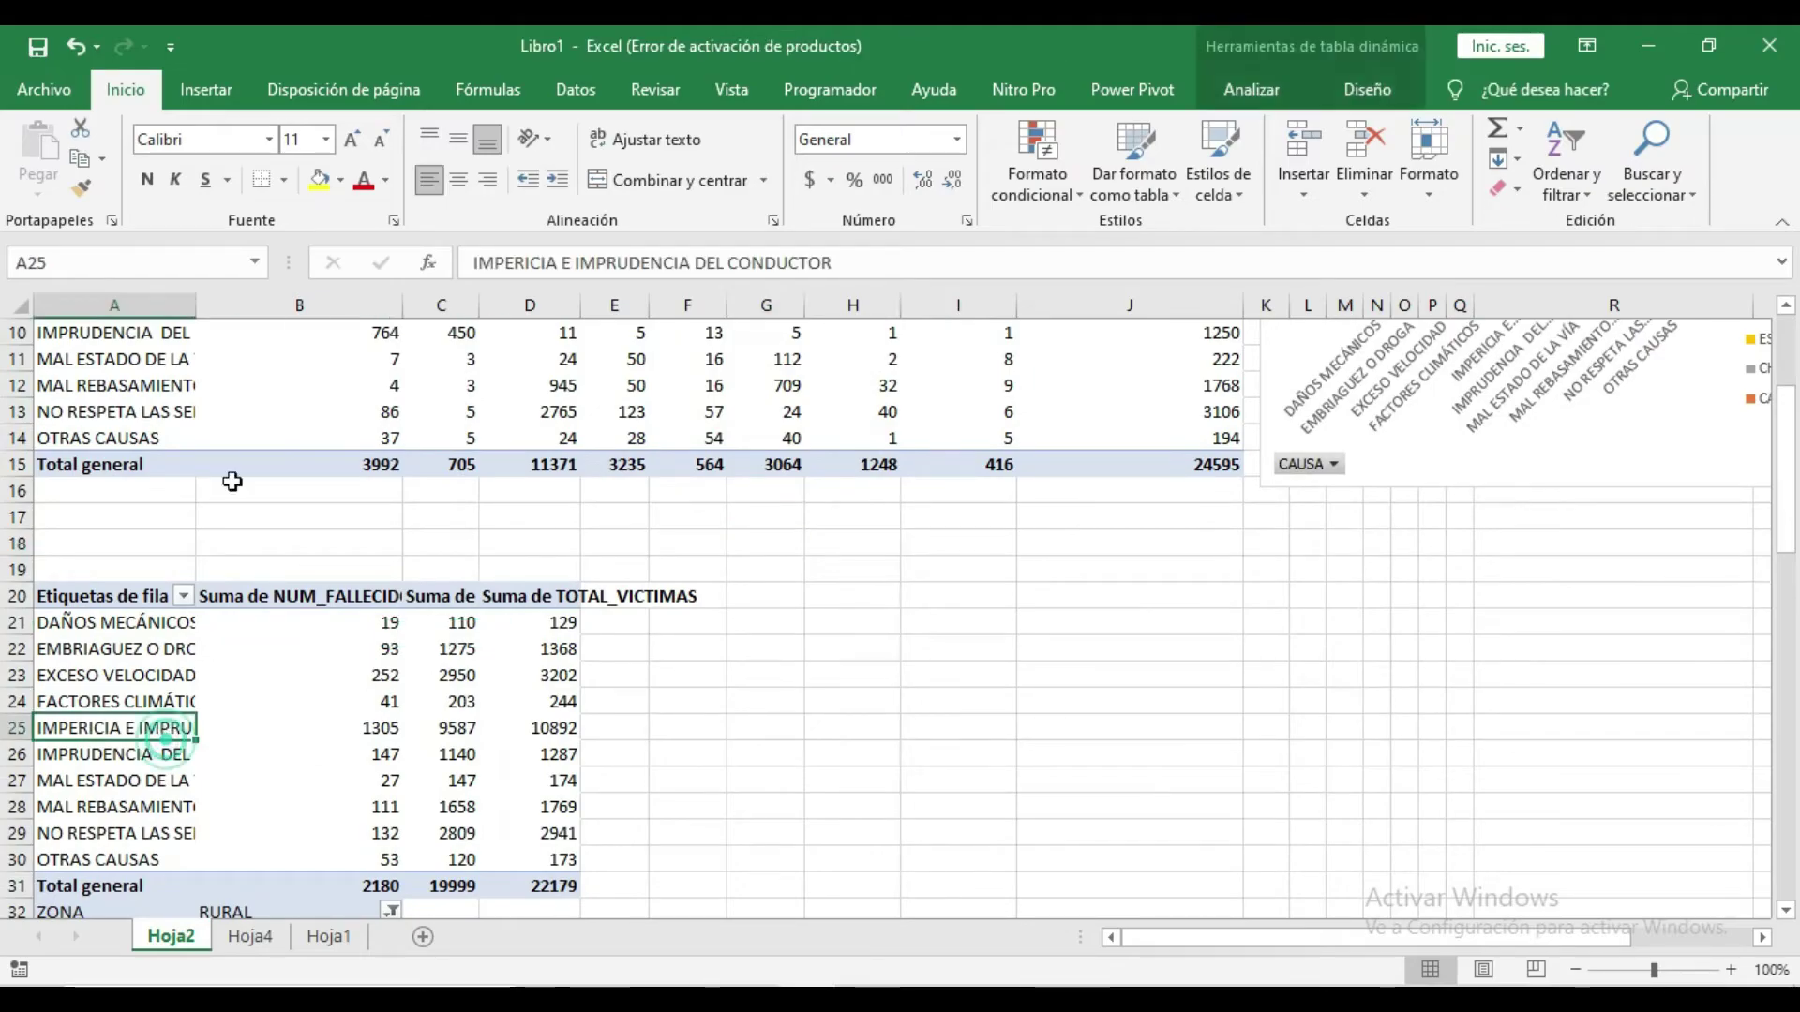
{"action": "left_click", "coordinate": [221, 75]}
{"action": "left_click", "coordinate": [673, 171]}
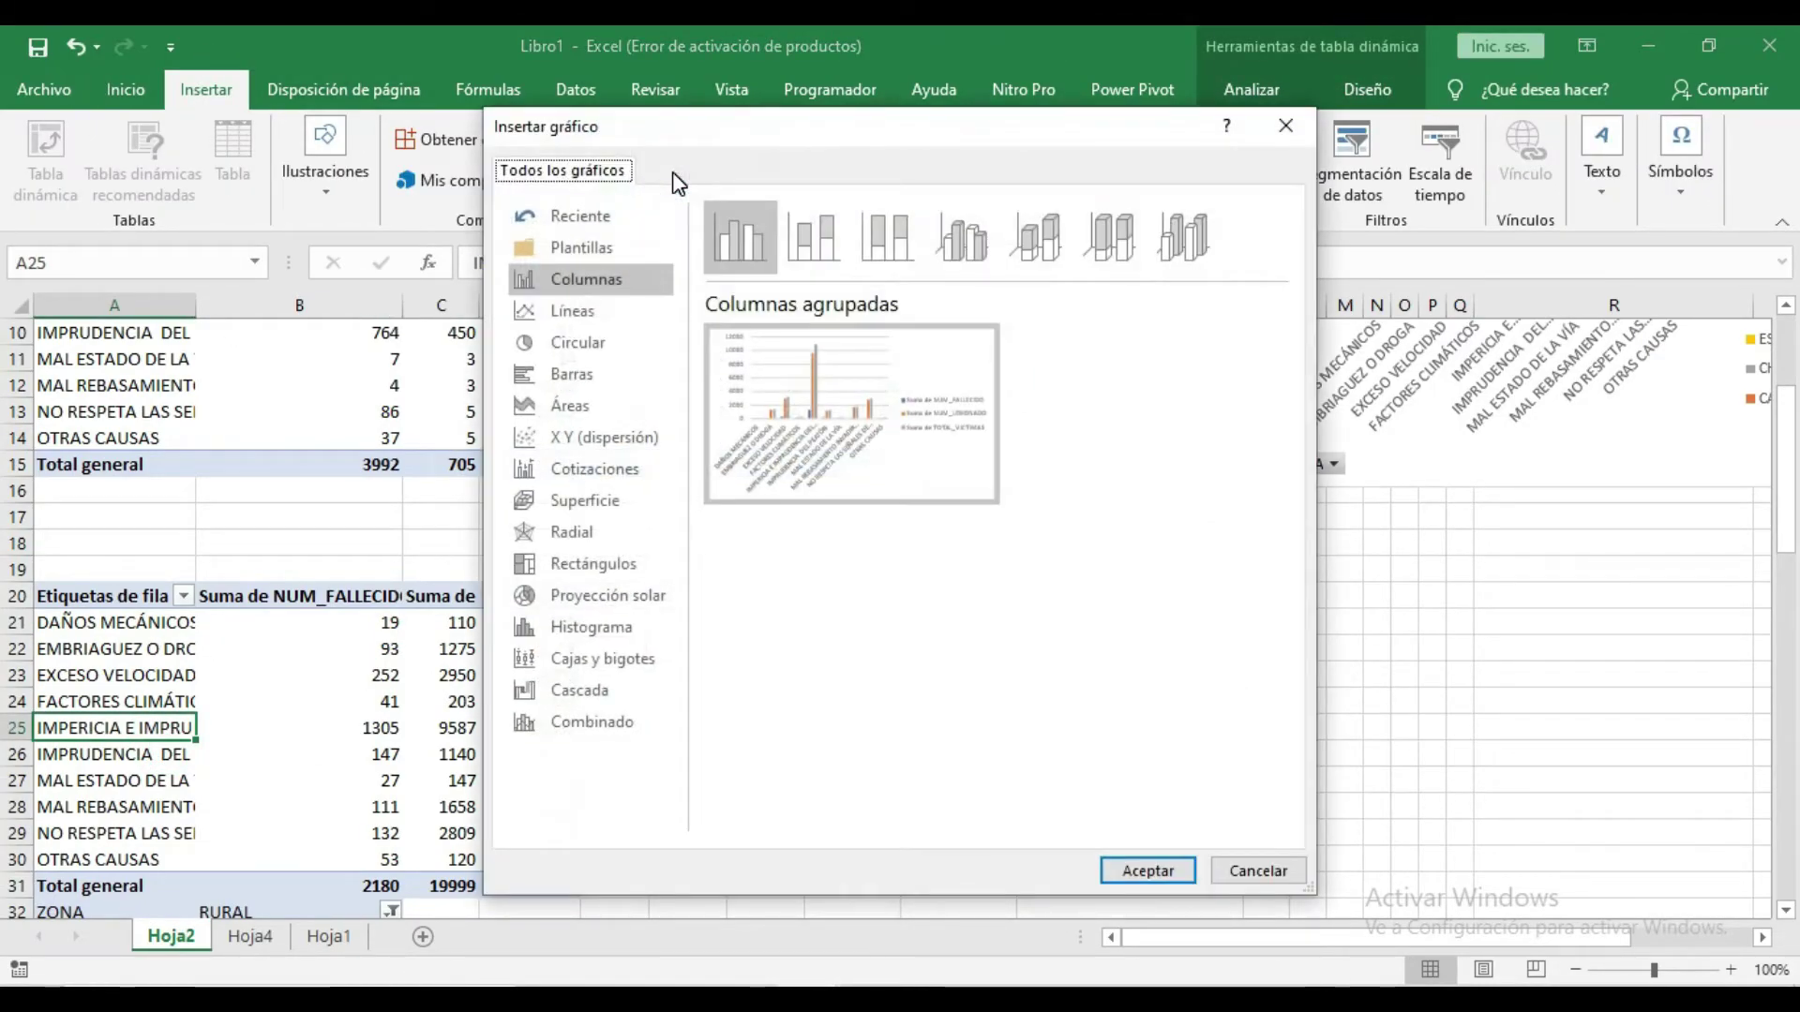
{"action": "left_click", "coordinate": [1138, 888]}
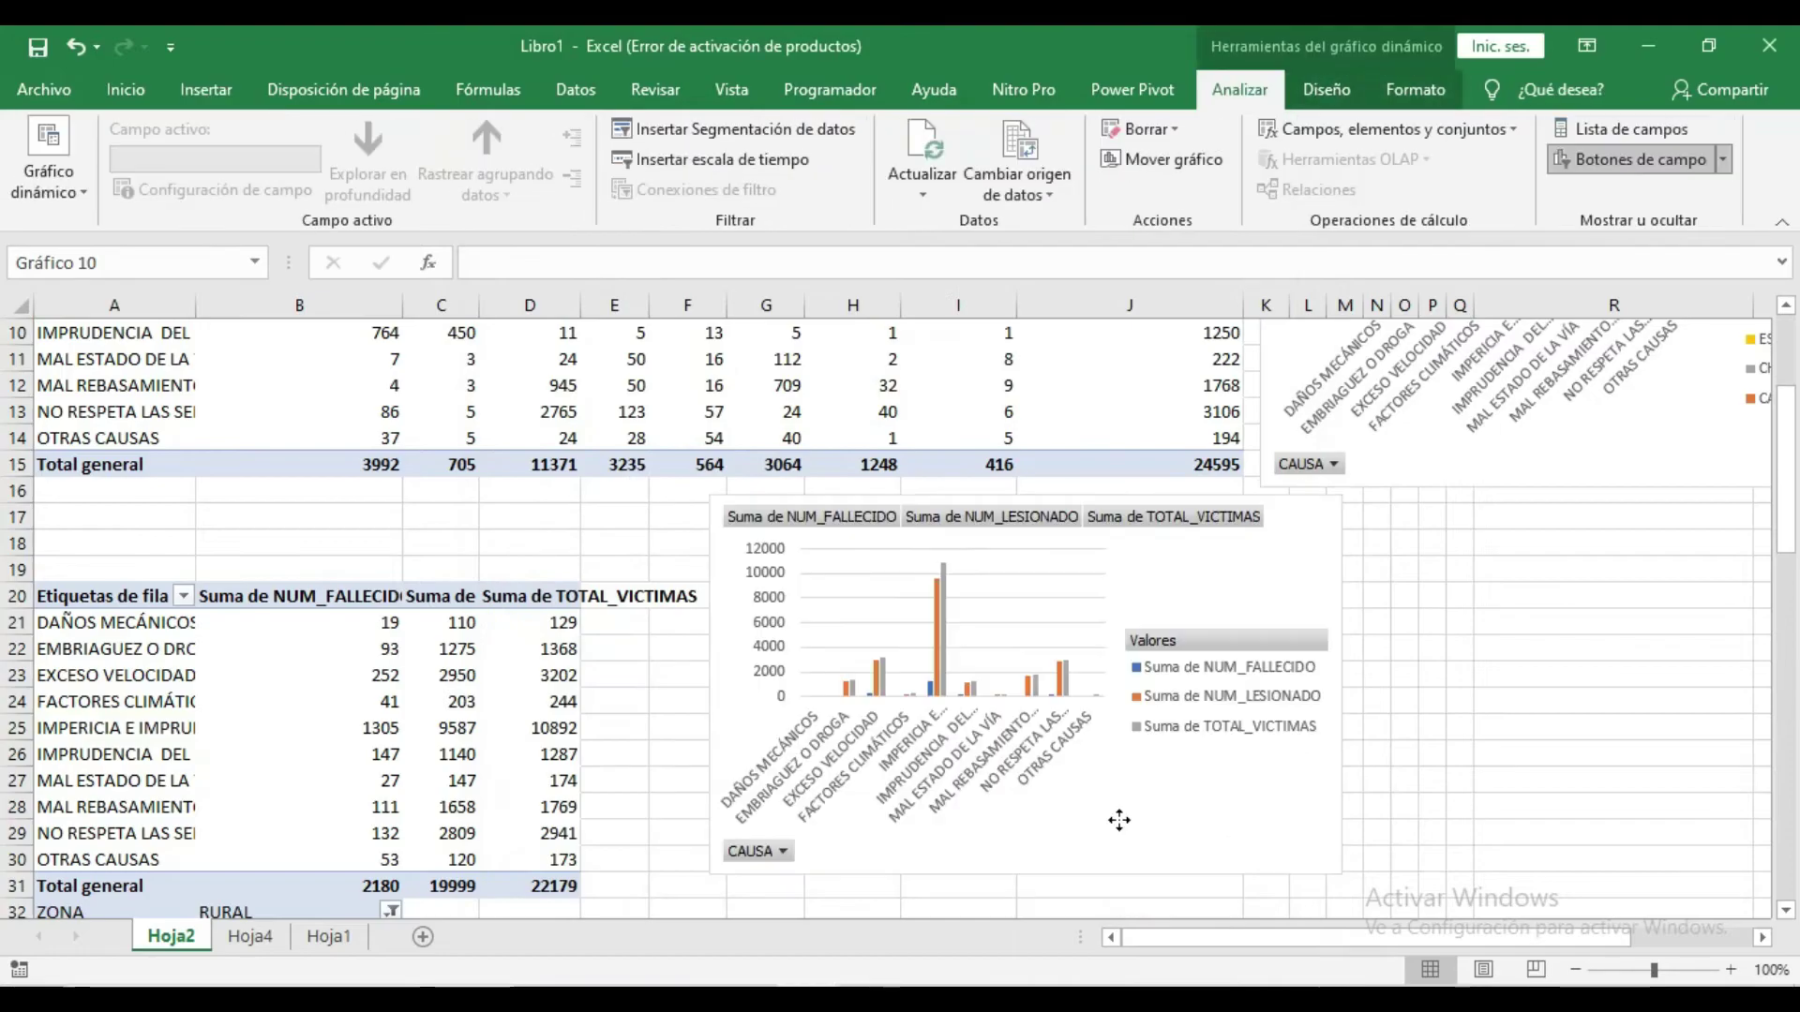
Step: Move the victims chart to column K, directly below the accident class chart
{"action": "left_click_drag", "start_coordinate": [1156, 823], "coordinate": [1666, 816]}
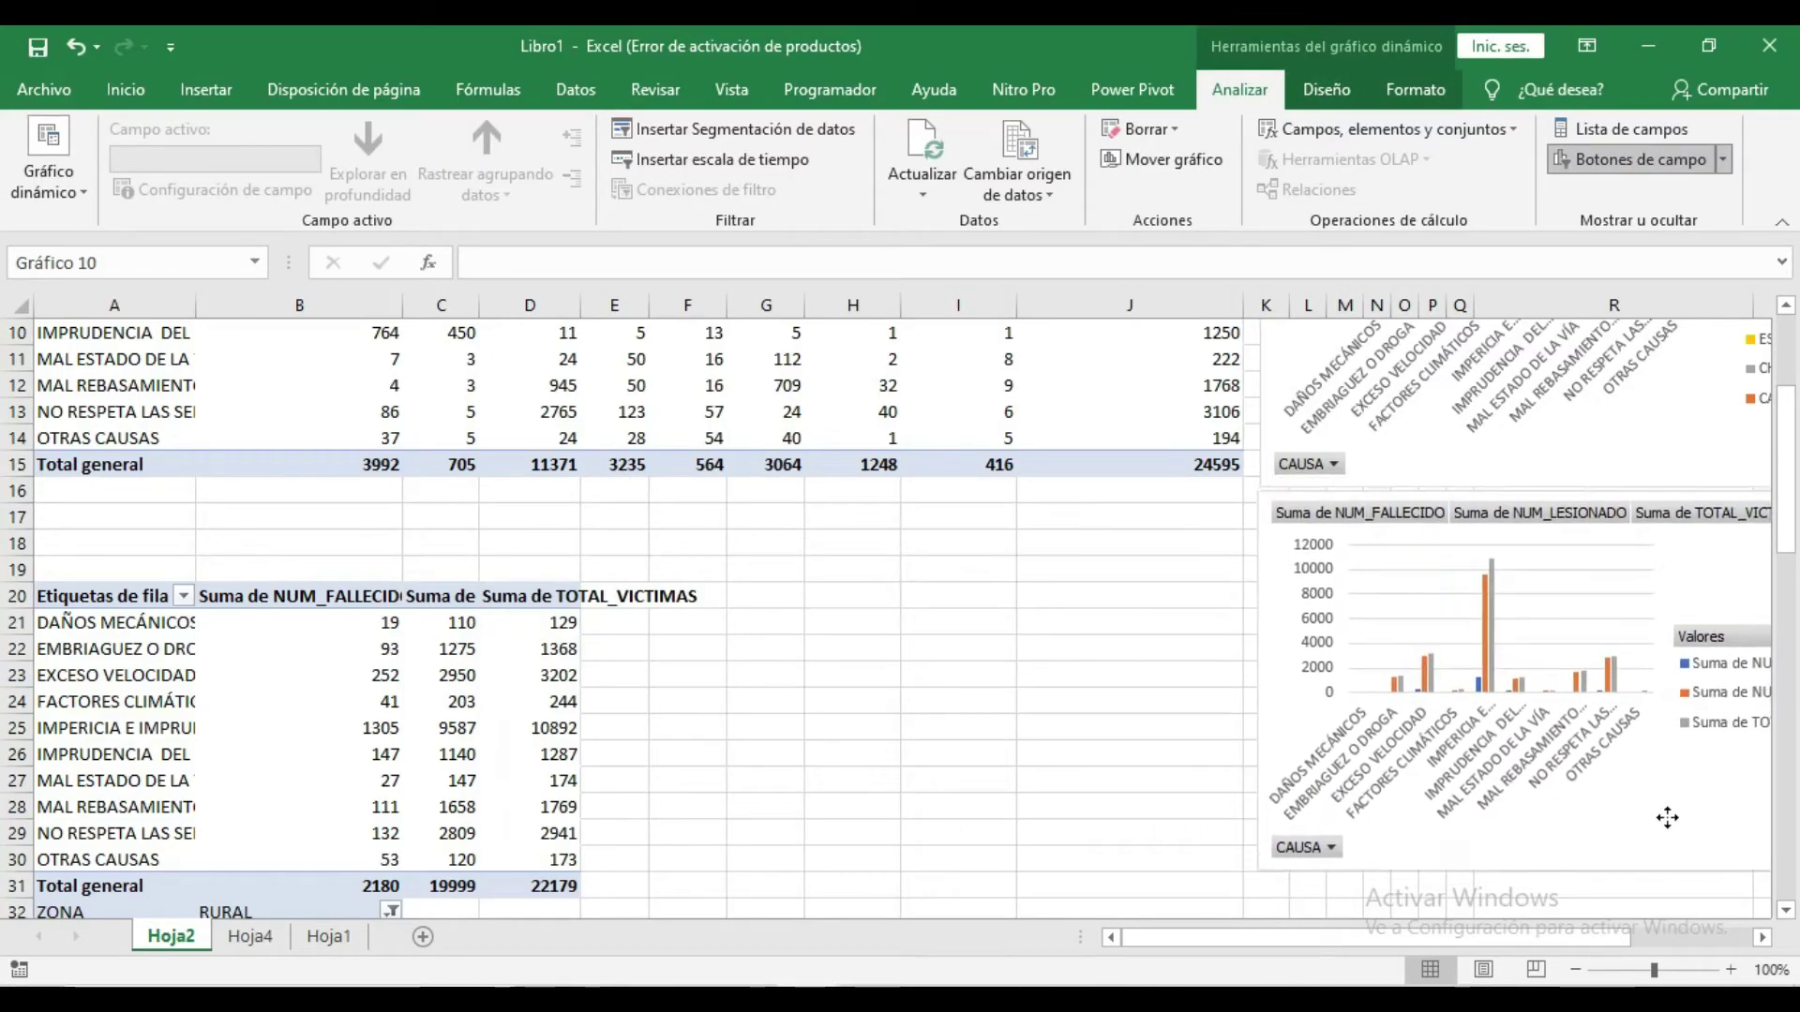
{"action": "left_click", "coordinate": [1171, 725]}
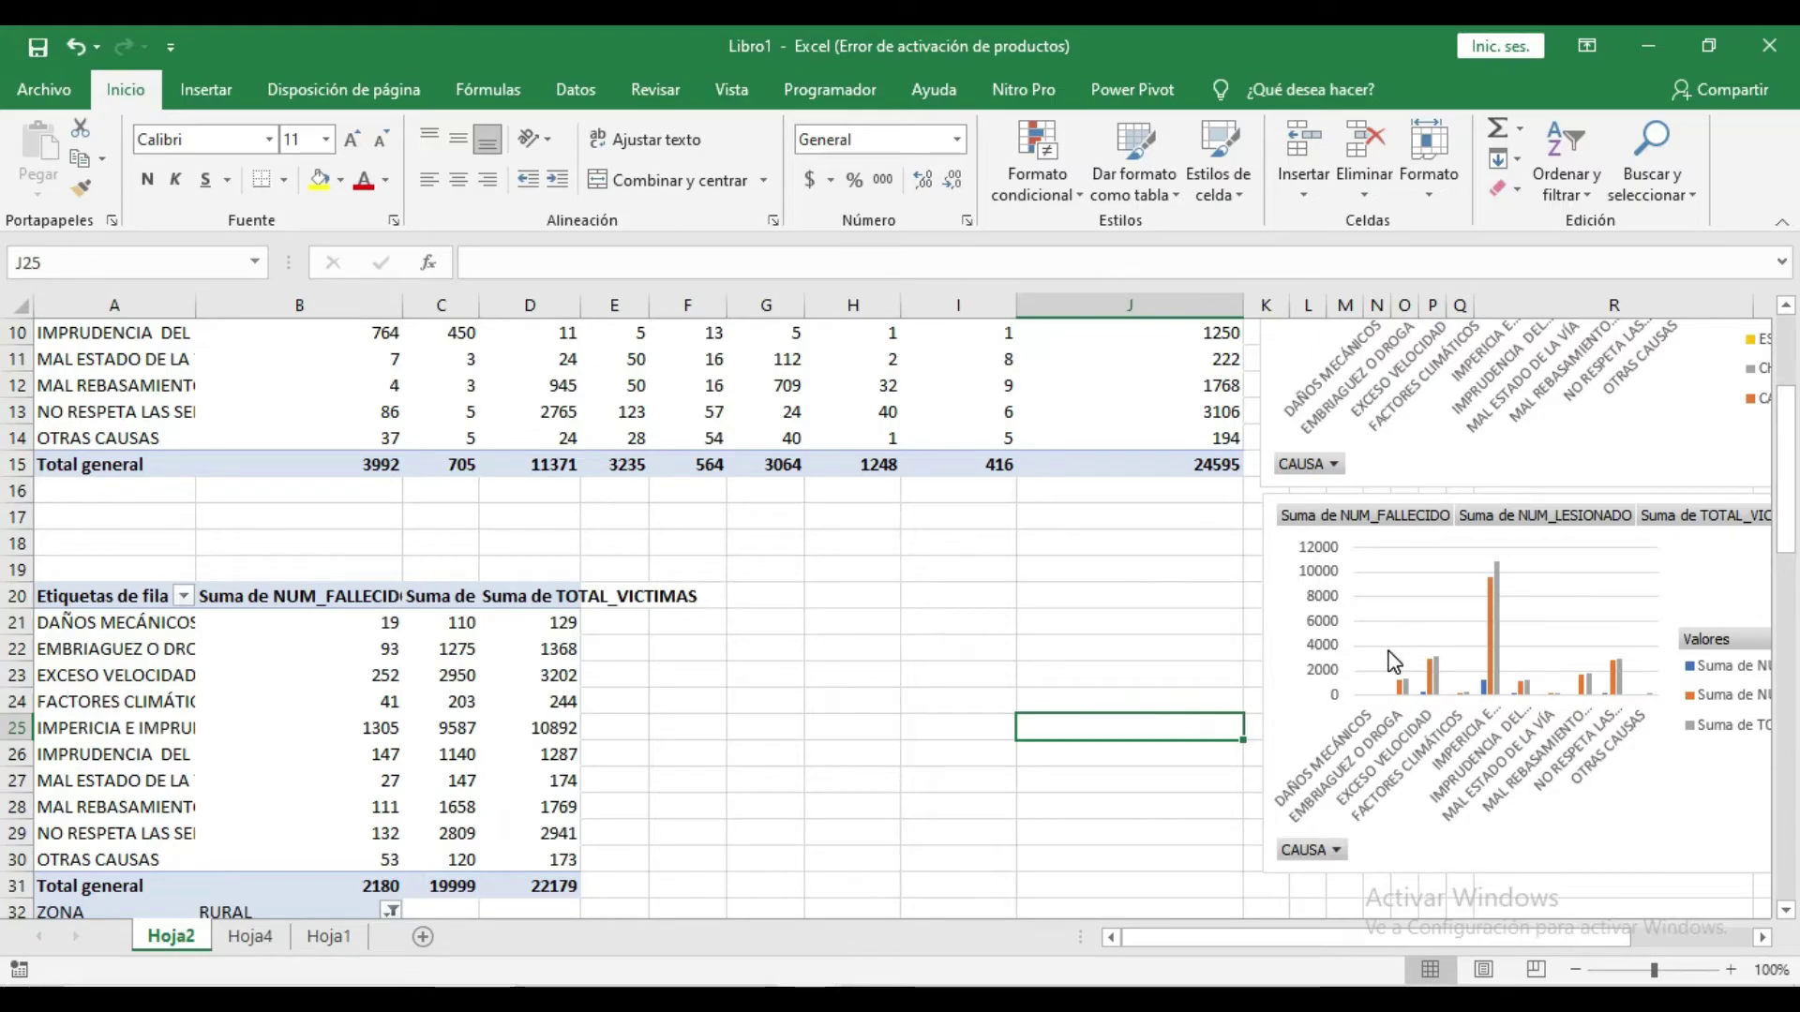
{"action": "scroll", "coordinate": [1387, 662], "scroll_direction": "up", "scroll_amount": 3}
{"action": "left_click", "coordinate": [1050, 756]}
{"action": "left_click", "coordinate": [990, 760]}
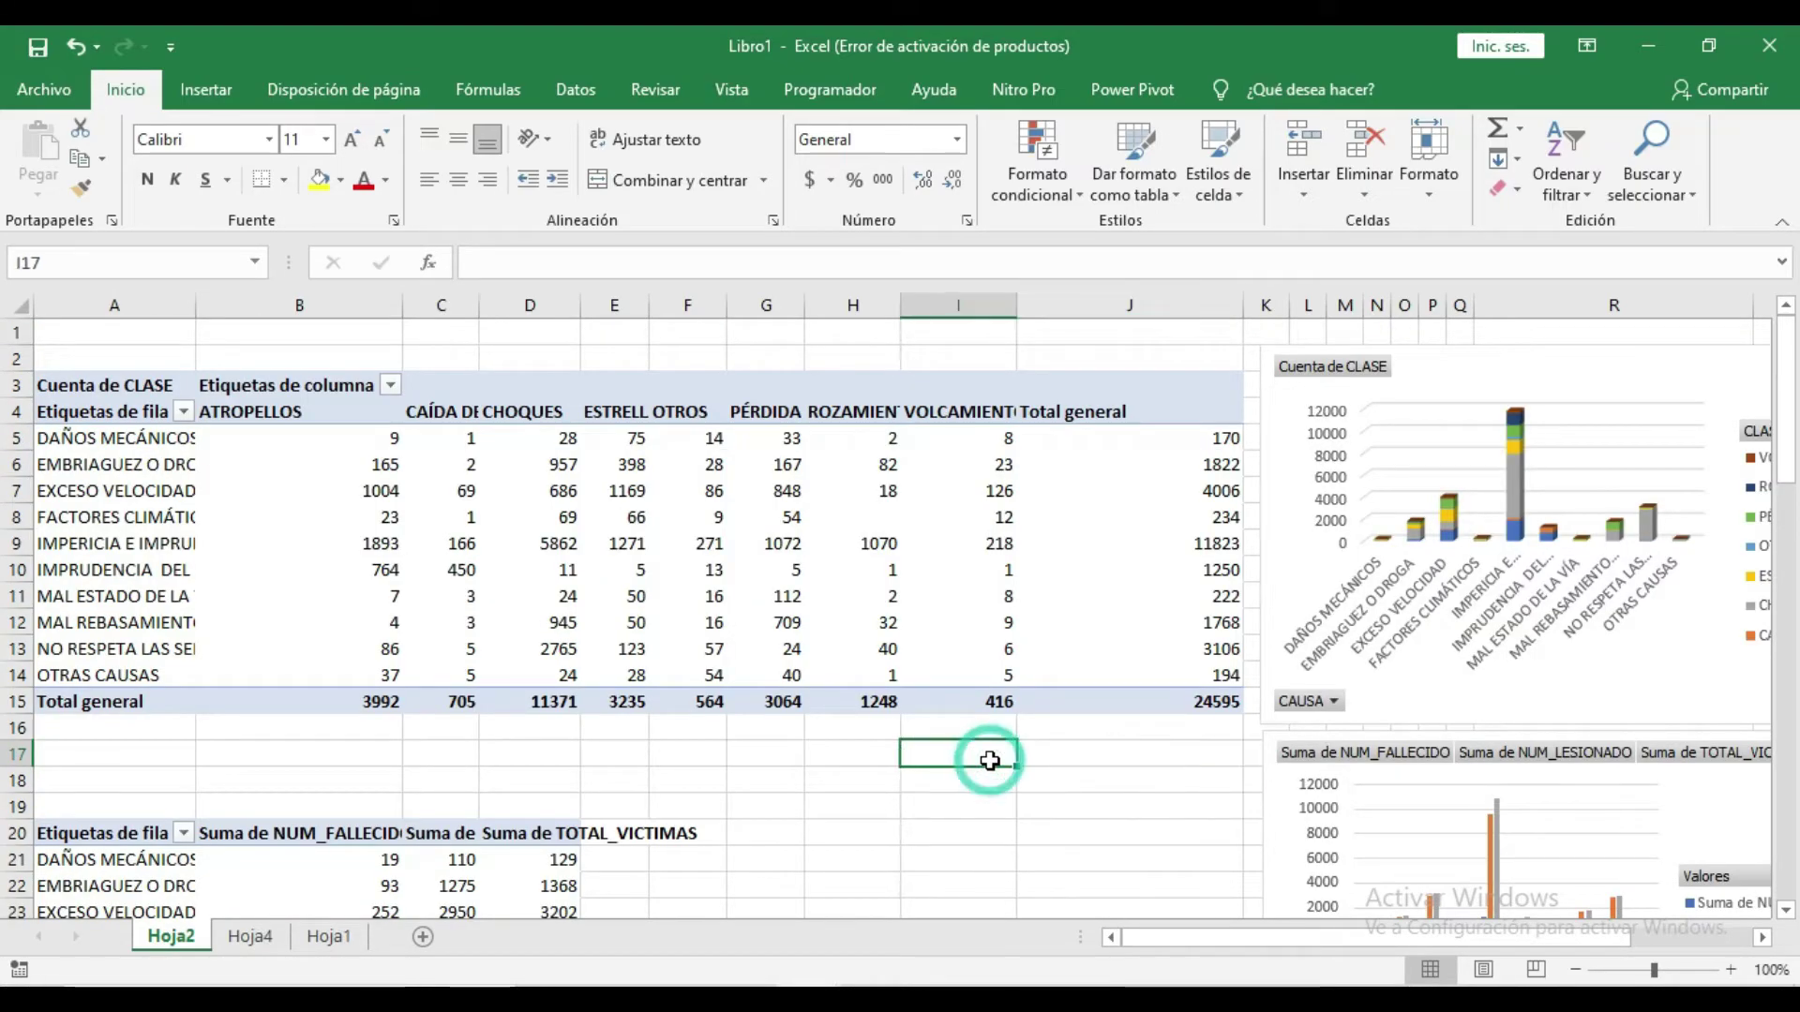
Step: Insert slicers for MES, DIA and ZONA on the accident class pivot chart
{"action": "left_click_drag", "start_coordinate": [62, 410], "coordinate": [1043, 655]}
{"action": "left_click", "coordinate": [1339, 486]}
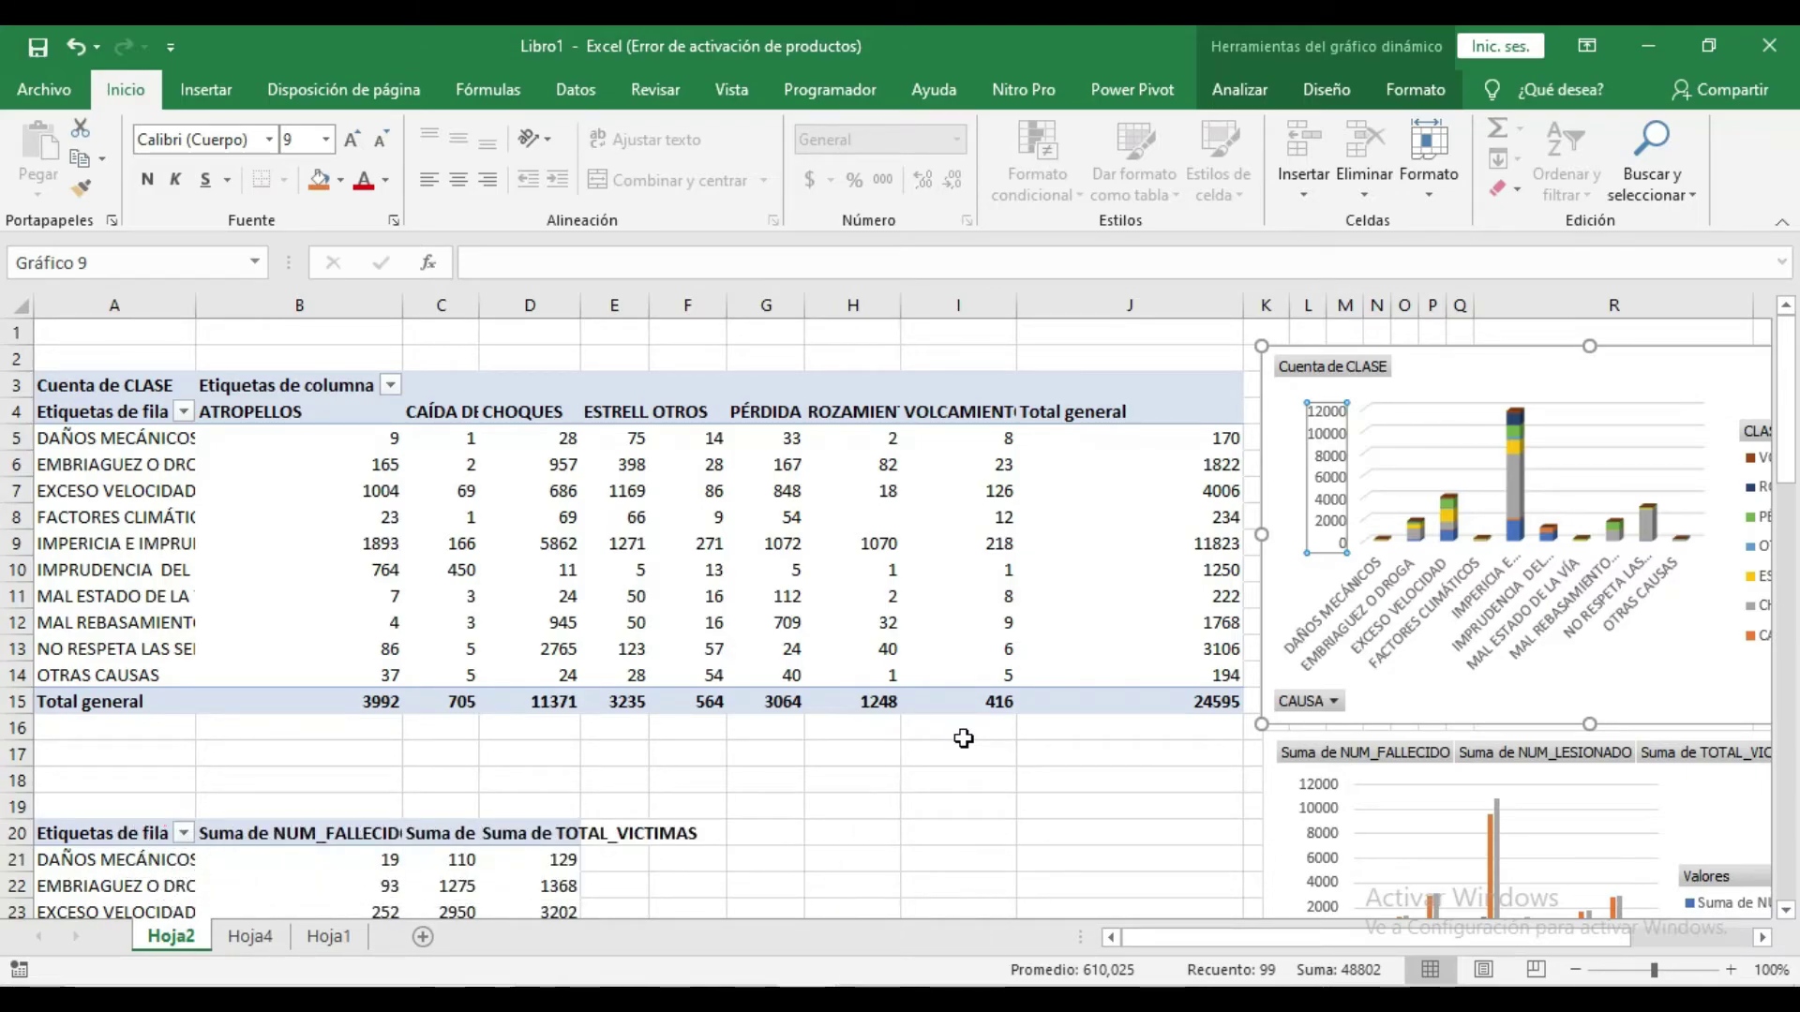
{"action": "left_click", "coordinate": [1240, 90]}
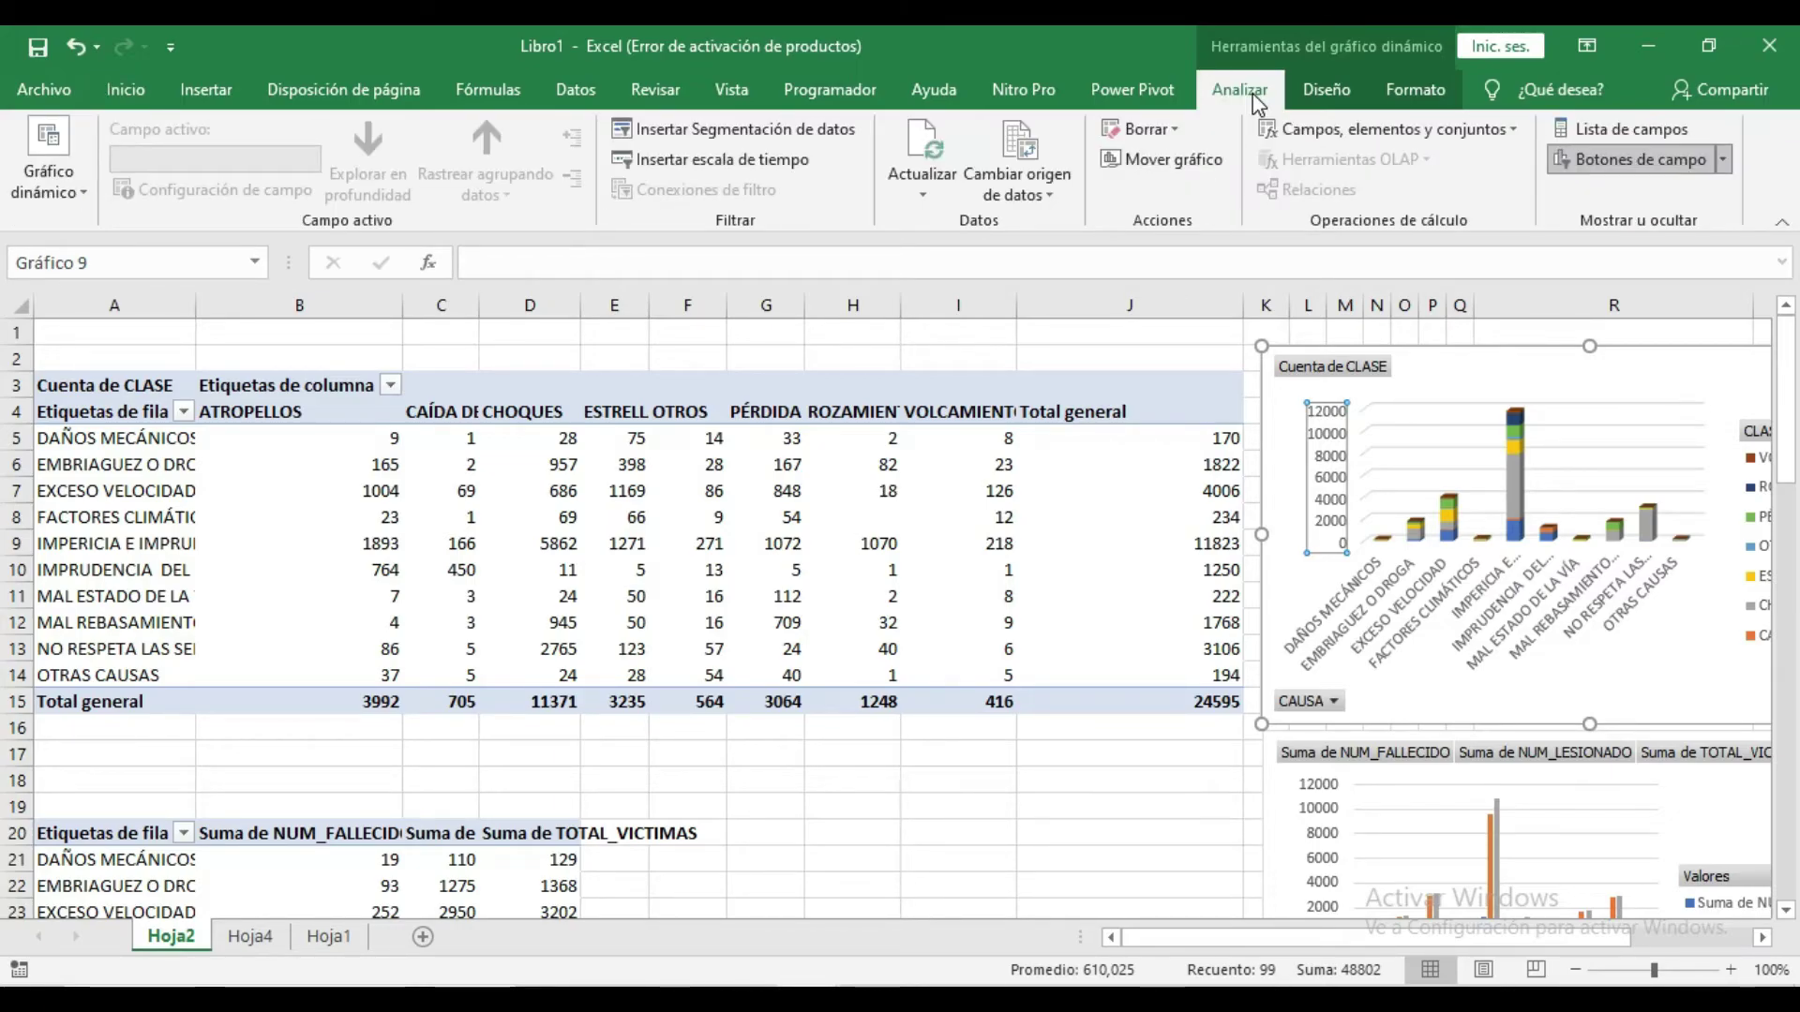
{"action": "left_click", "coordinate": [806, 129]}
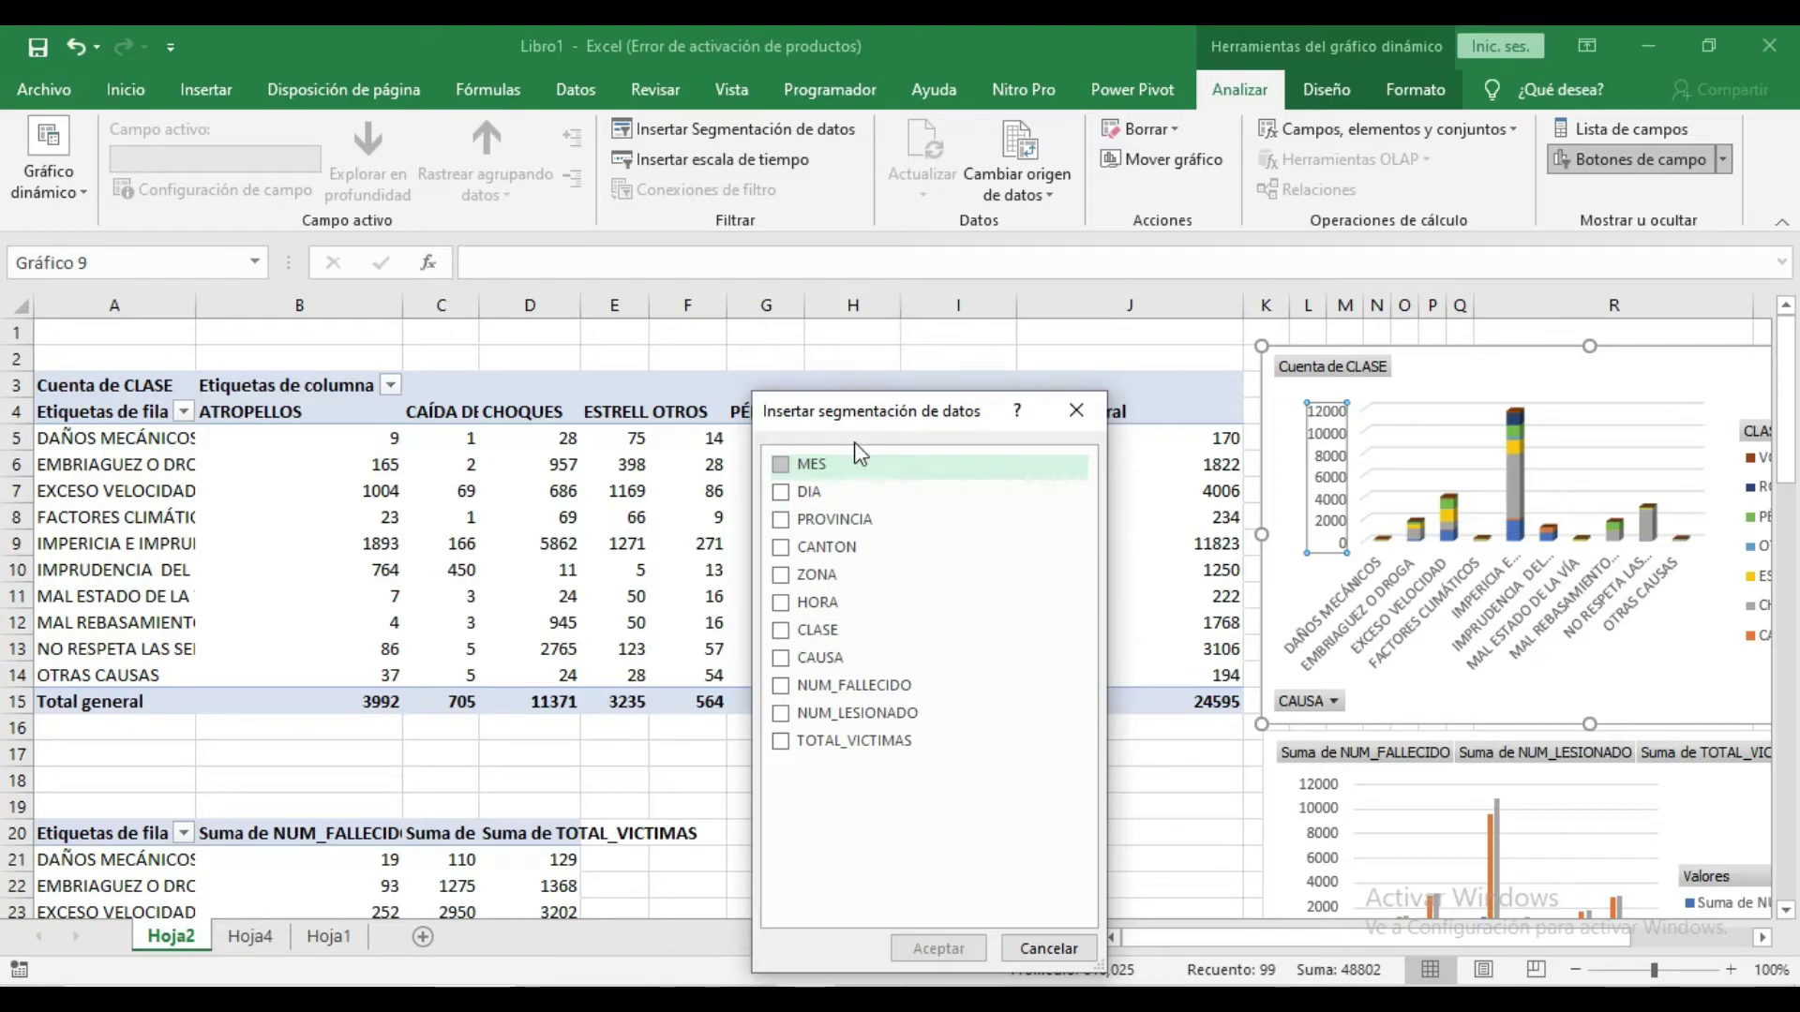
{"action": "left_click", "coordinate": [782, 465]}
{"action": "left_click", "coordinate": [779, 495]}
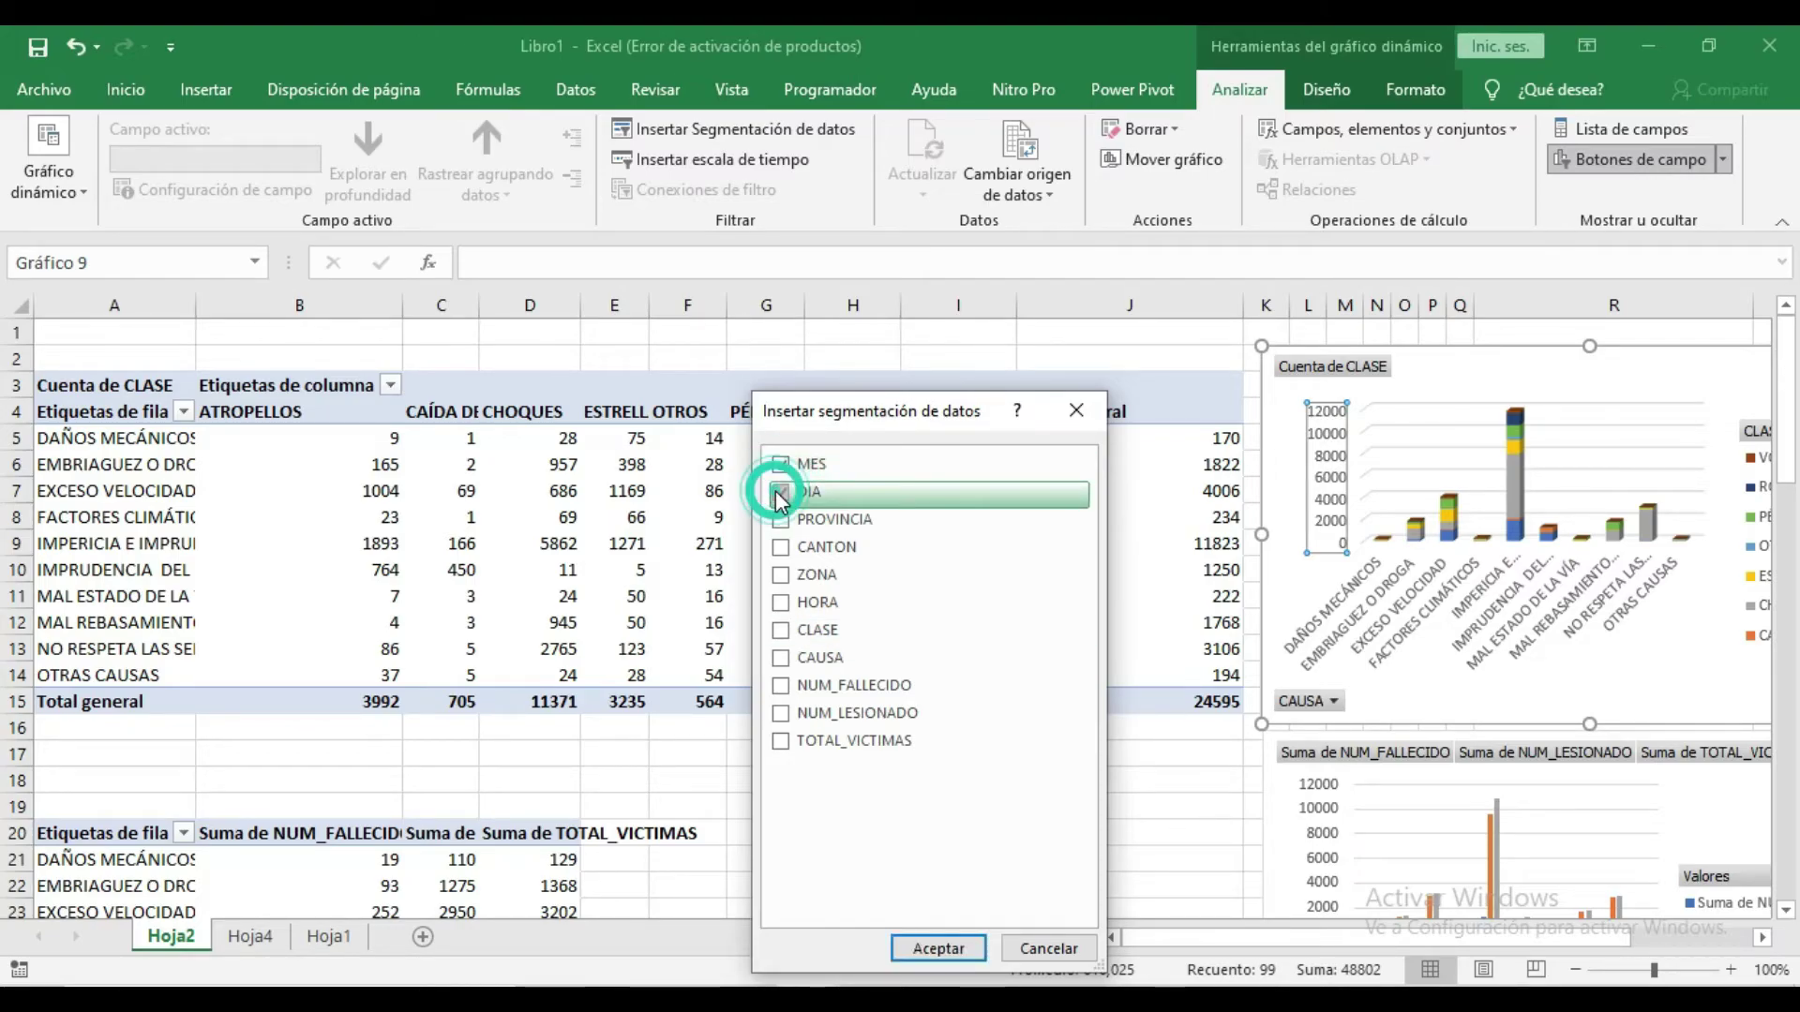
{"action": "left_click", "coordinate": [780, 575]}
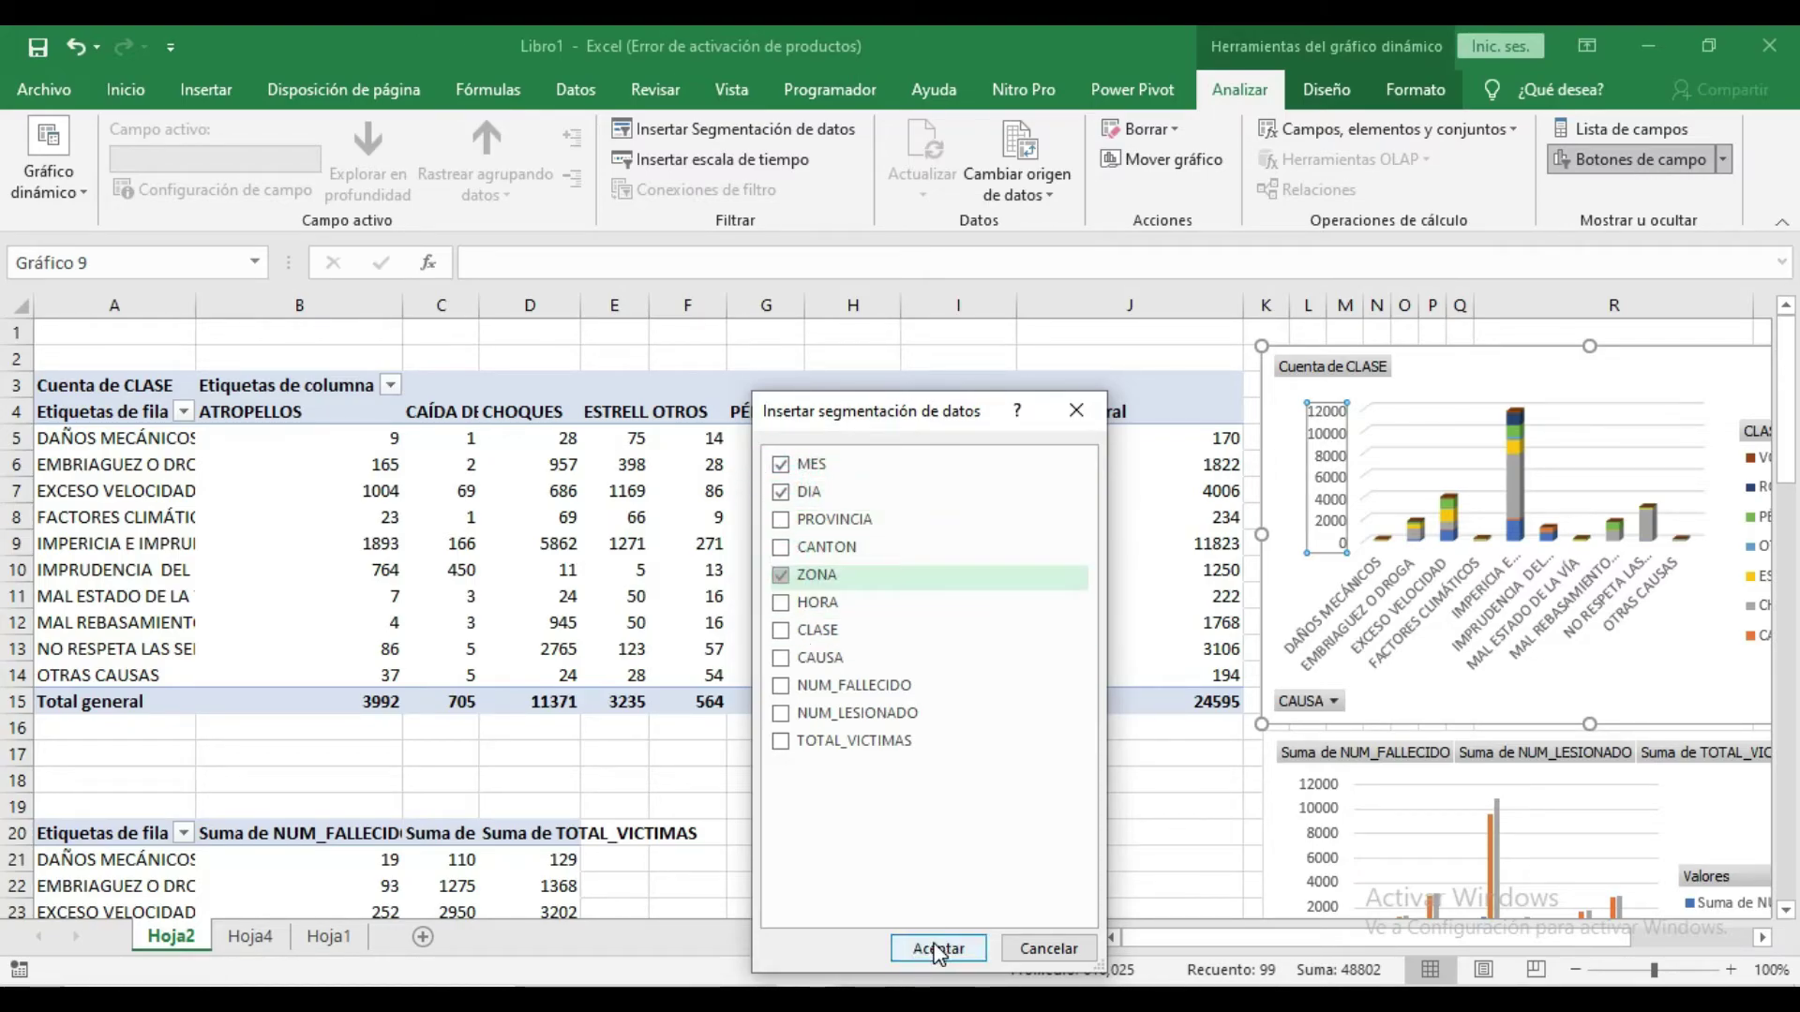
{"action": "left_click", "coordinate": [938, 949]}
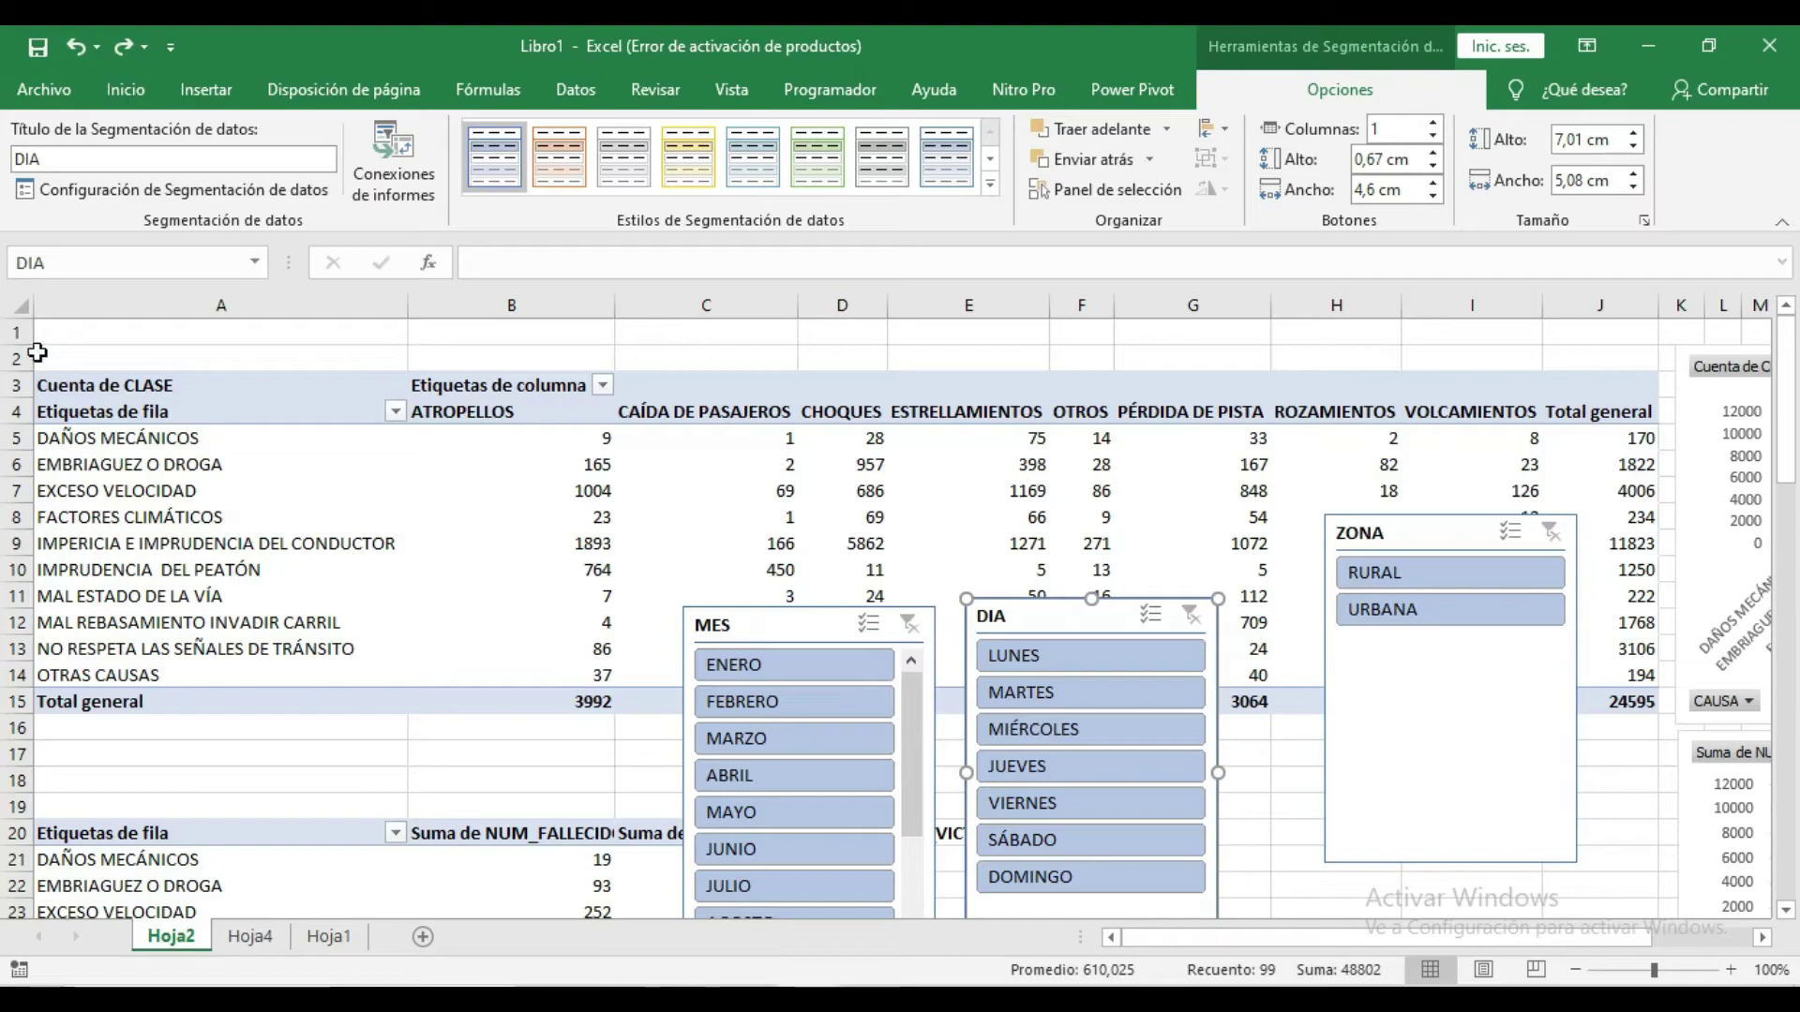
Step: Increase the height of row 1 to make room above the pivot table and move the MES, DIA and ZONA slicers there
{"action": "left_click_drag", "start_coordinate": [26, 347], "coordinate": [25, 588]}
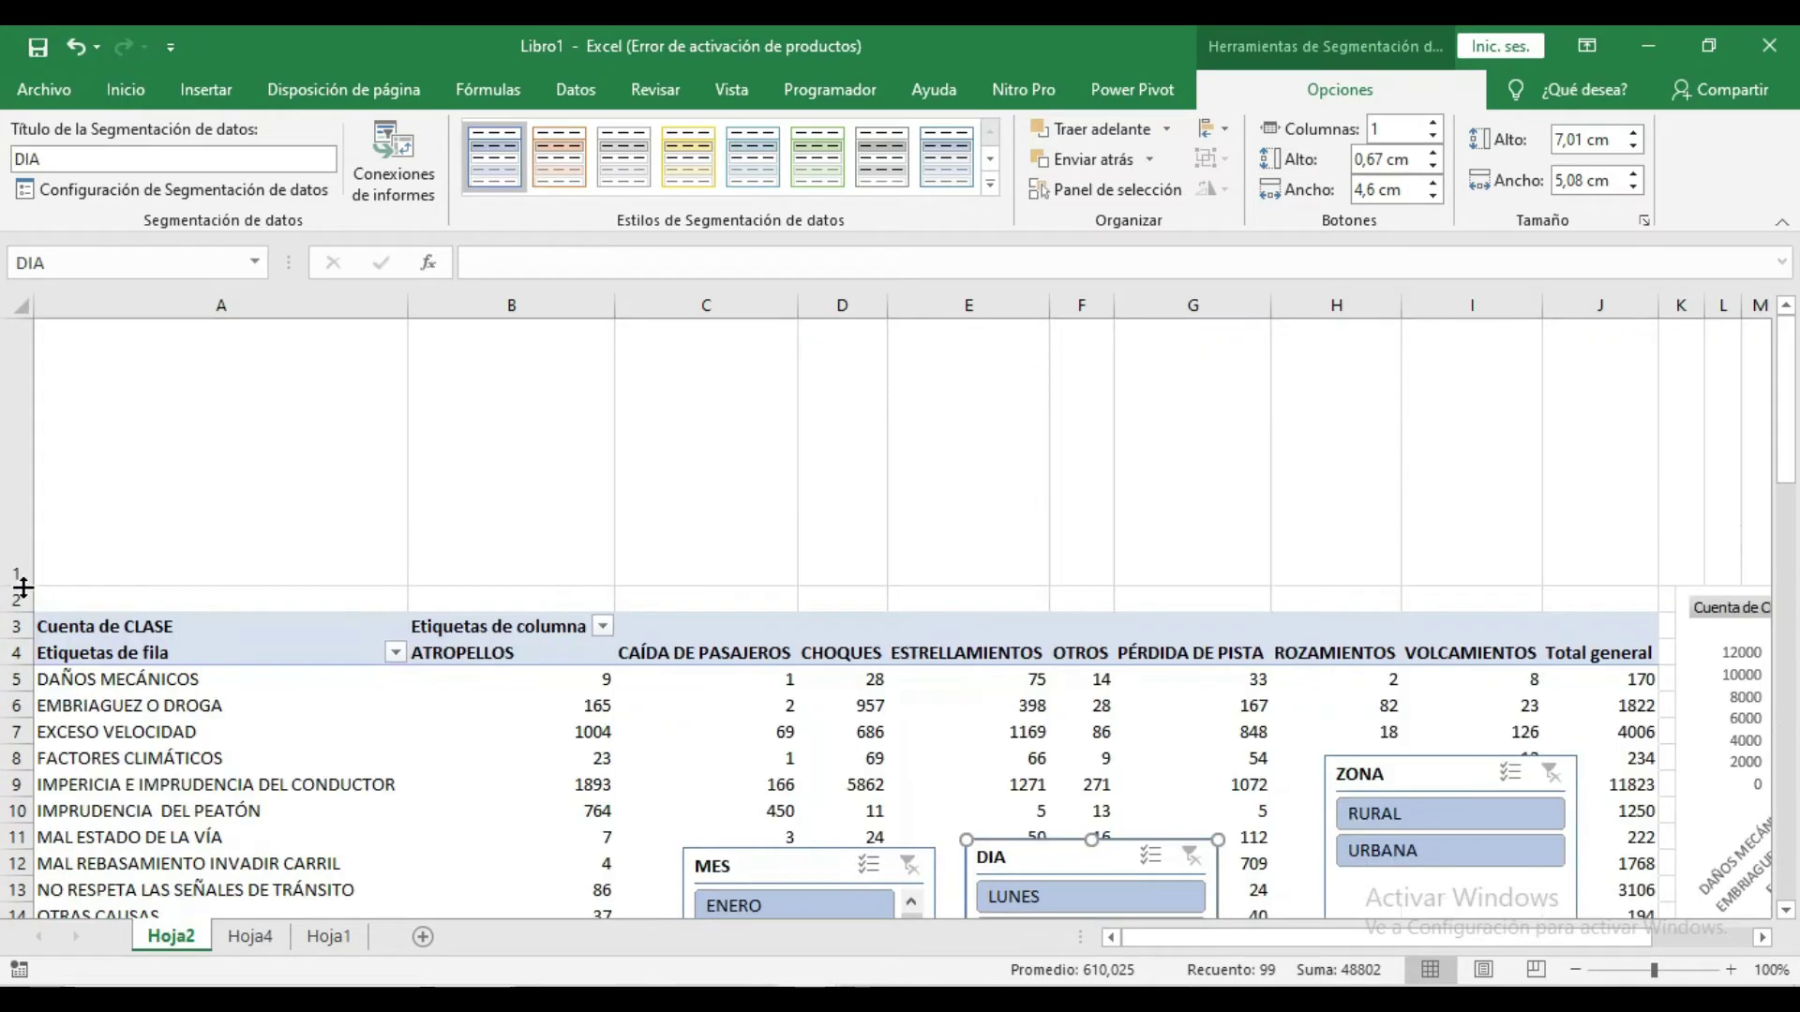
{"action": "left_click_drag", "start_coordinate": [458, 327], "coordinate": [473, 318]}
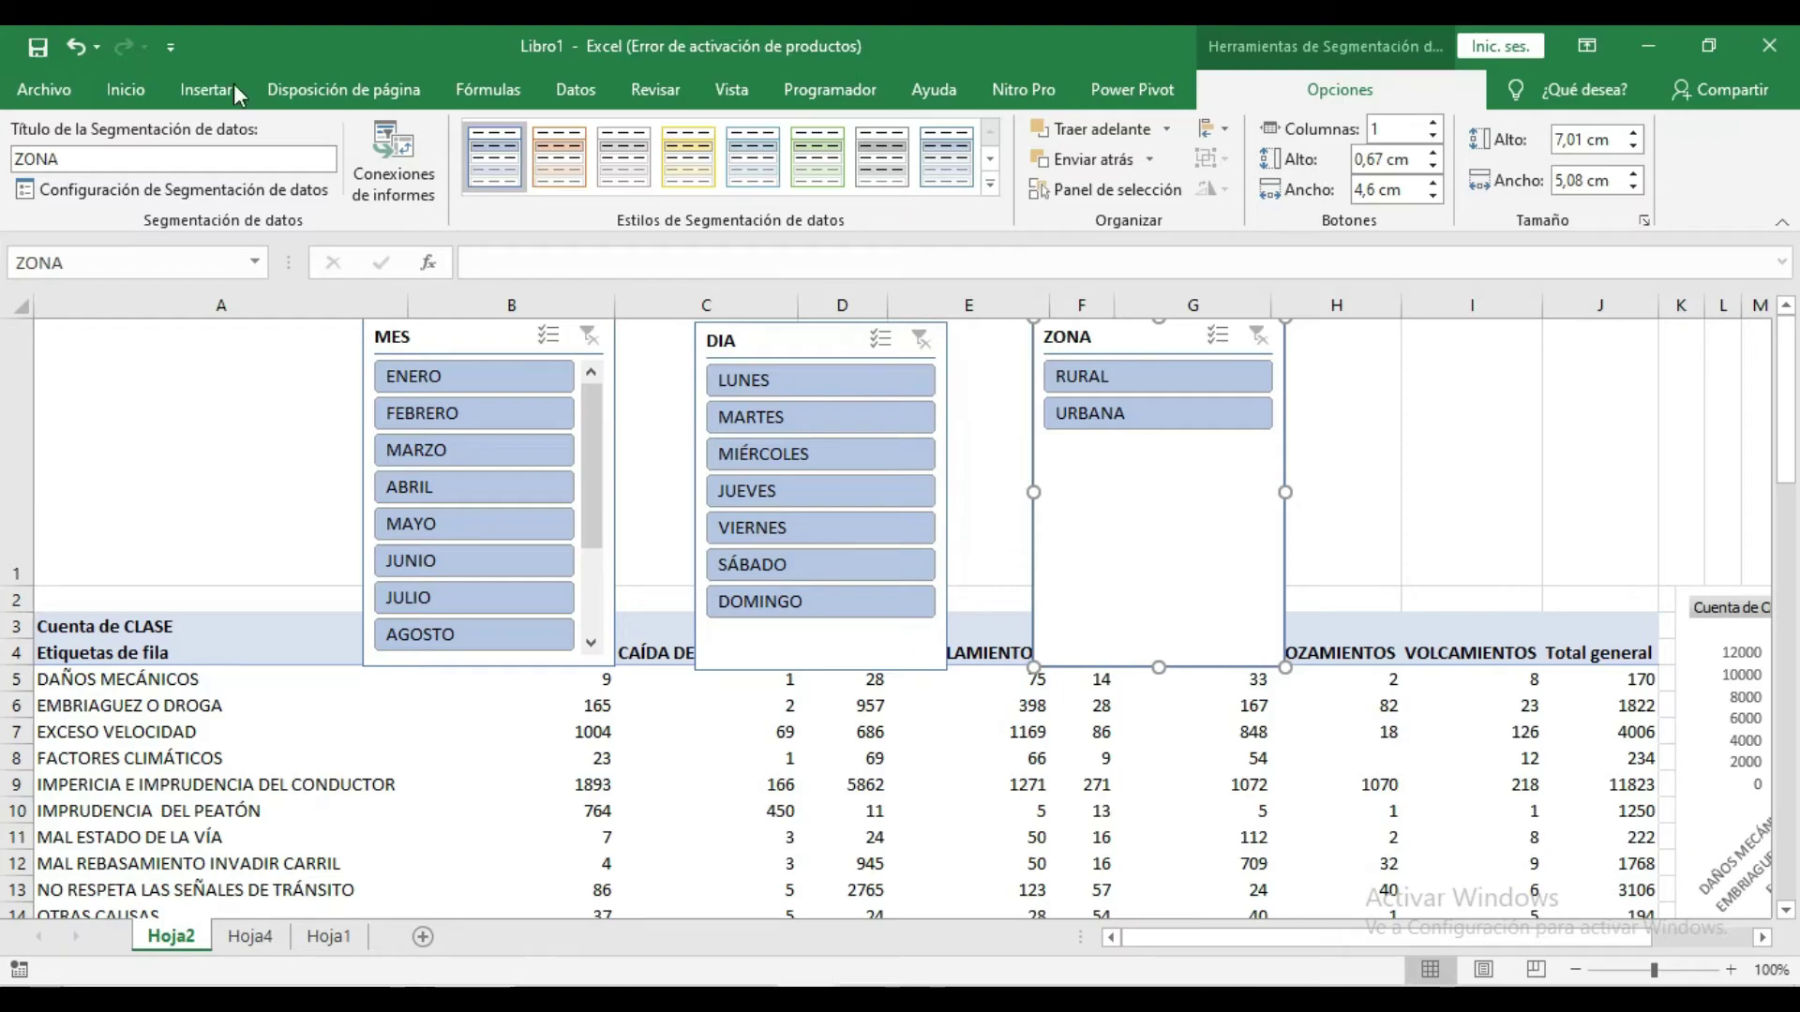
Step: Collapse the ribbon and shorten the MES, DIA and ZONA slicers so they fit within row 1
{"action": "left_click", "coordinate": [1778, 223]}
{"action": "left_click", "coordinate": [841, 523]}
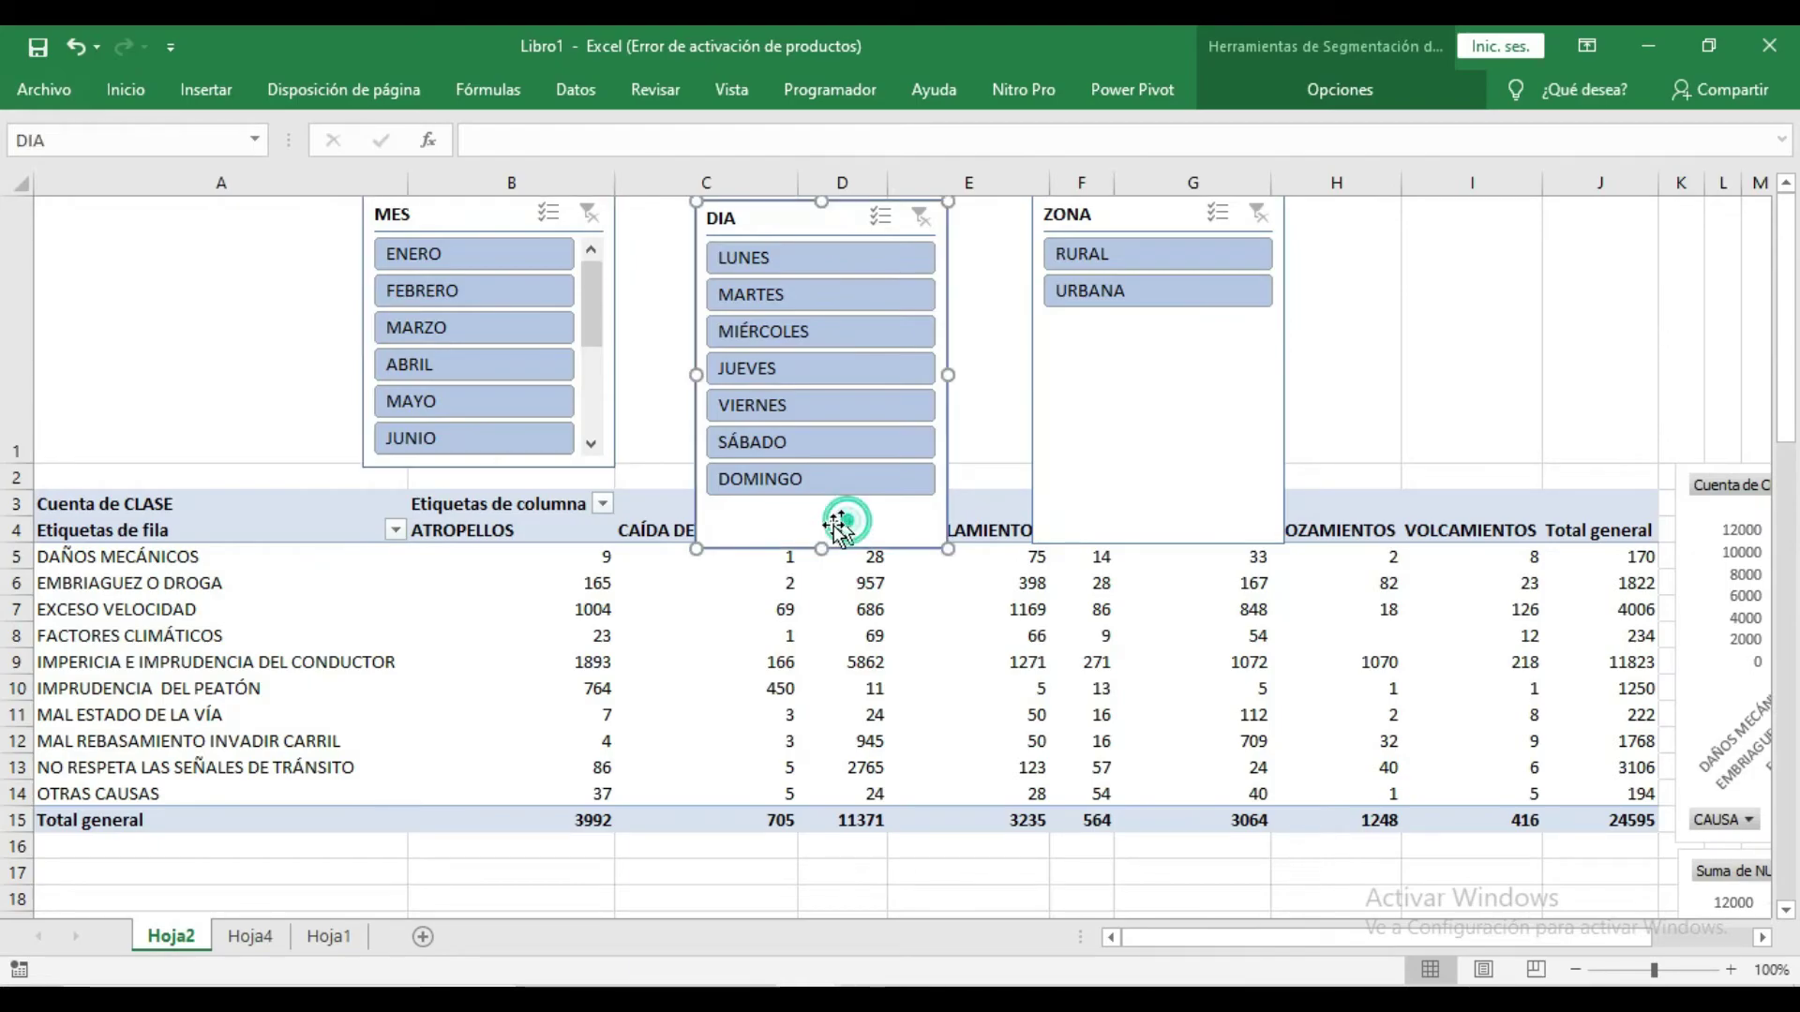
{"action": "left_click_drag", "start_coordinate": [819, 547], "coordinate": [815, 465]}
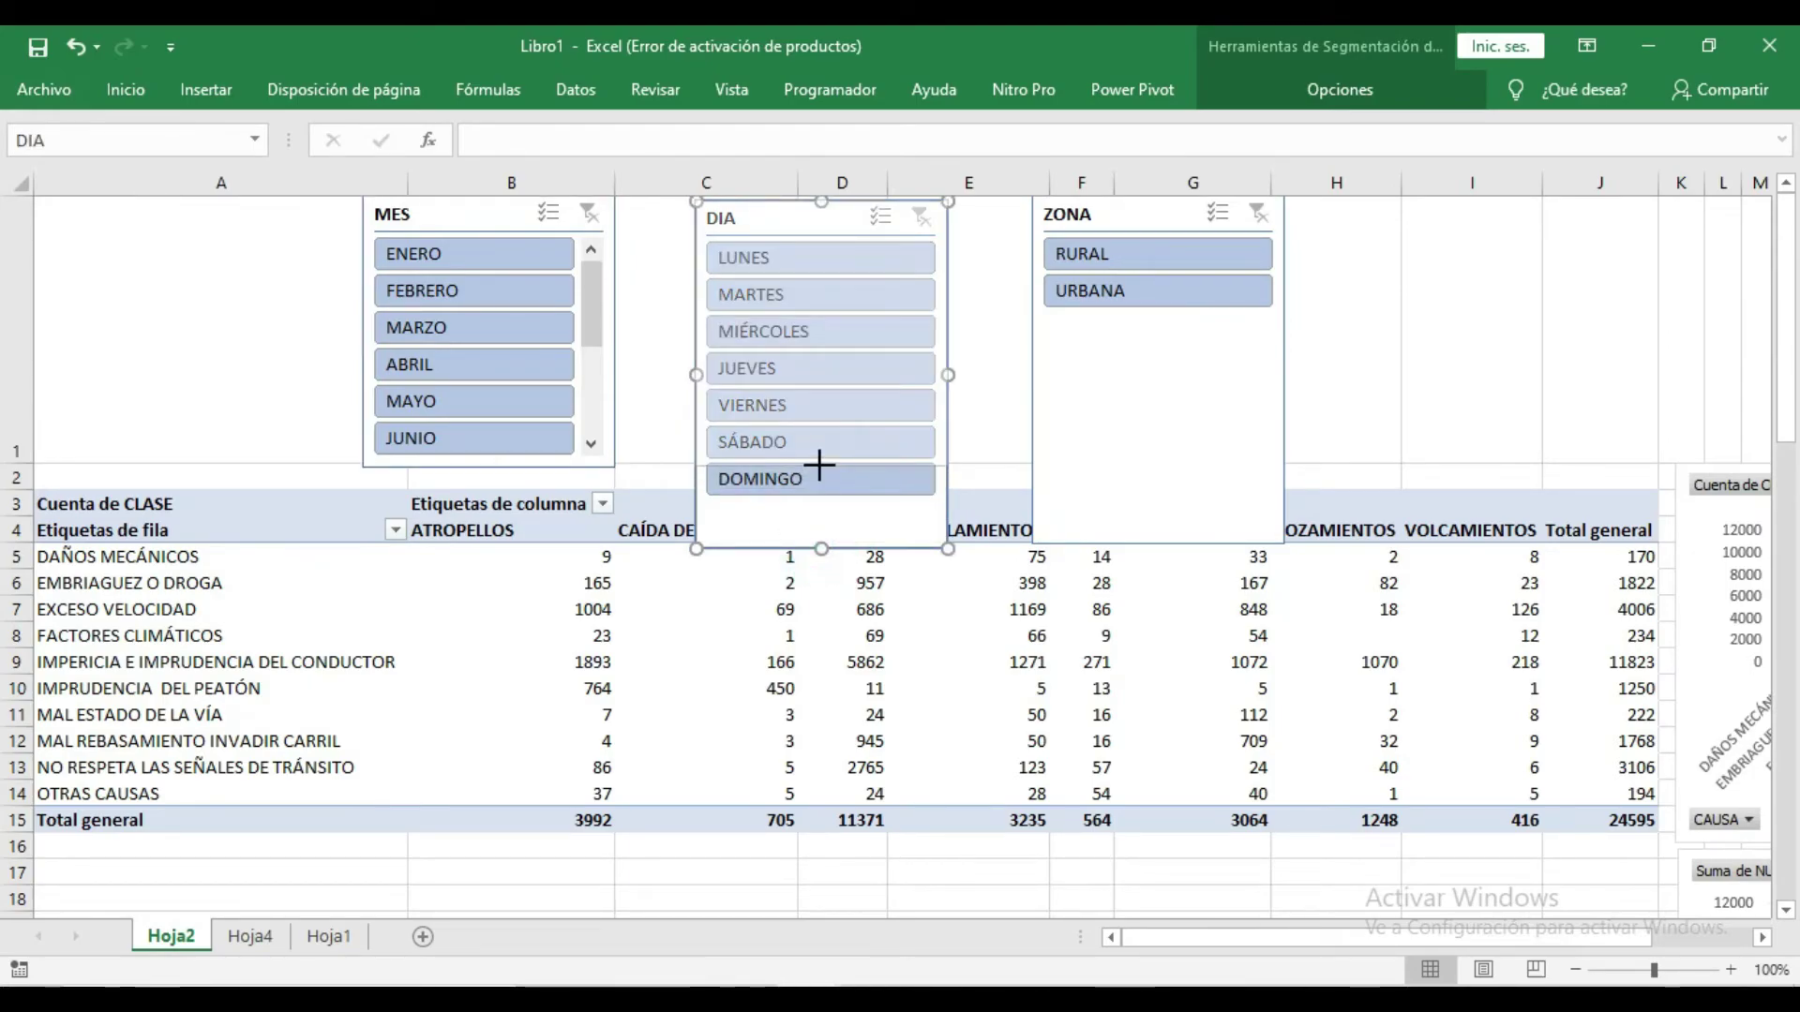
{"action": "left_click", "coordinate": [1158, 542]}
{"action": "left_click_drag", "start_coordinate": [1159, 544], "coordinate": [1164, 460]}
Step: Place the accident class chart after the DIA slicer, shrunk to roughly fit row 1, and move the ZONA slicer before MES
{"action": "left_click", "coordinate": [1728, 466]}
{"action": "left_click_drag", "start_coordinate": [1728, 466], "coordinate": [1027, 213]}
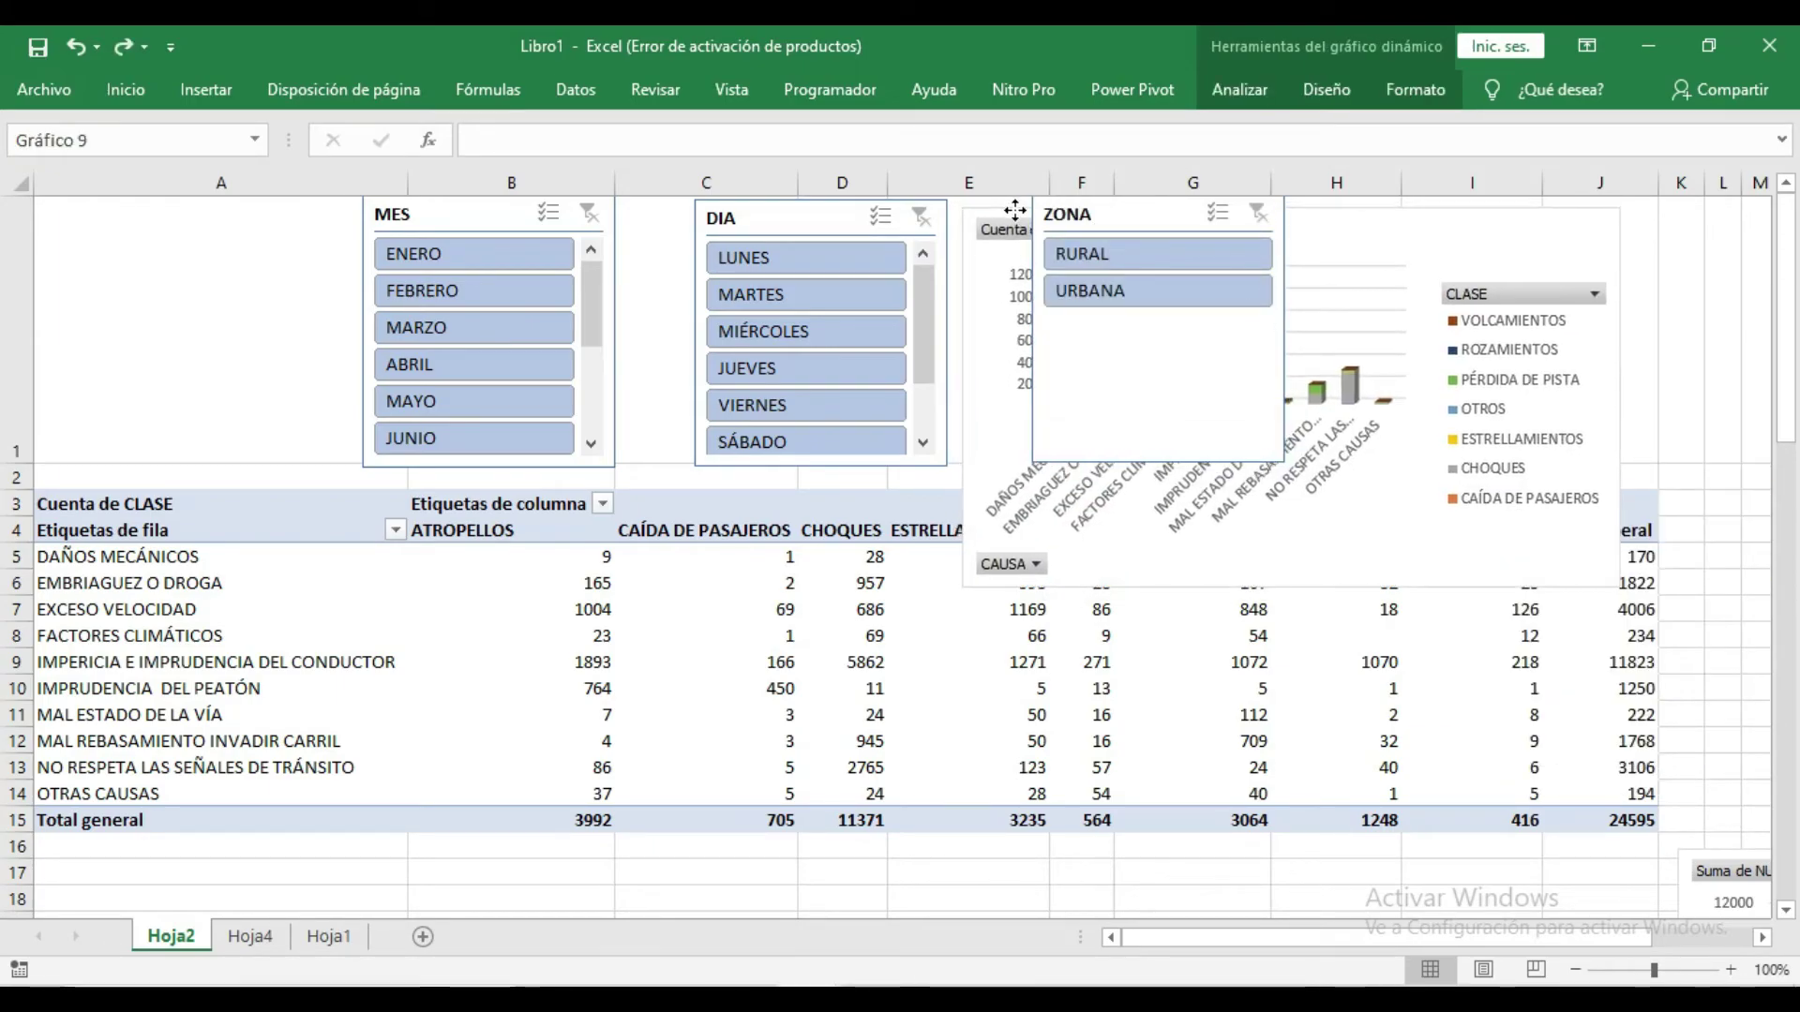
{"action": "left_click_drag", "start_coordinate": [1119, 459], "coordinate": [159, 401]}
{"action": "left_click", "coordinate": [1254, 576]}
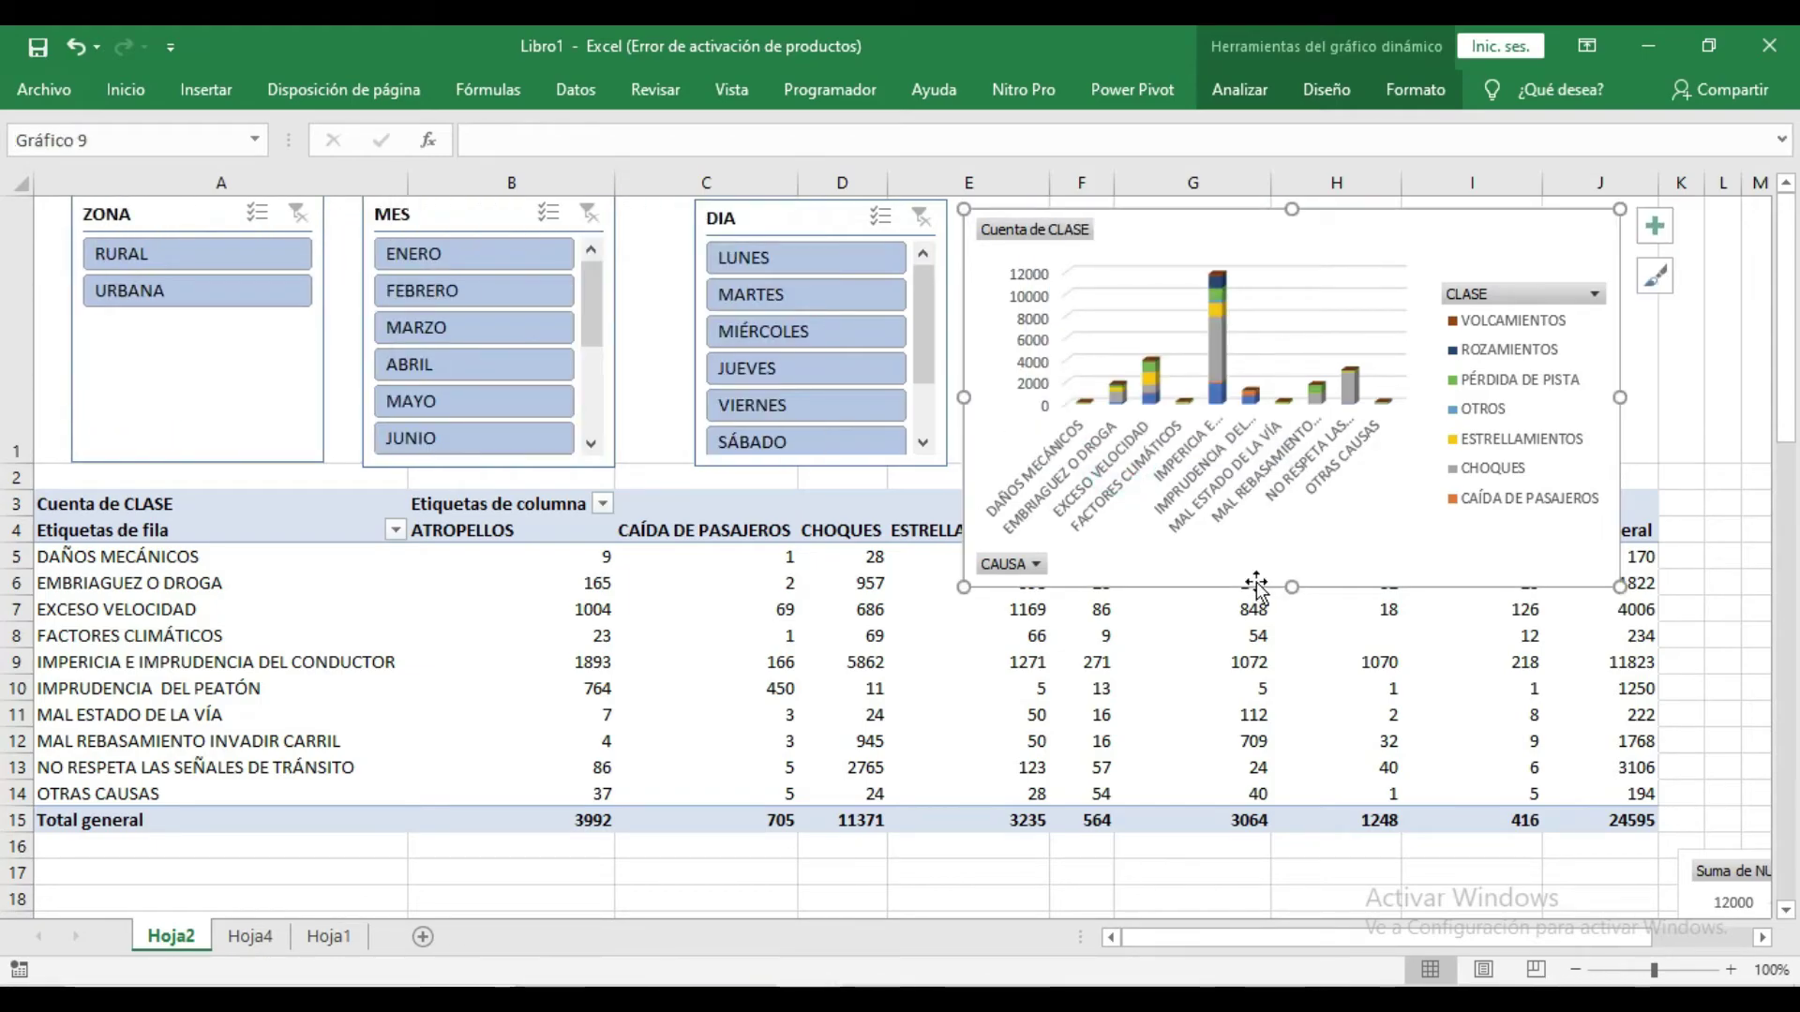
{"action": "left_click_drag", "start_coordinate": [958, 581], "coordinate": [1031, 486]}
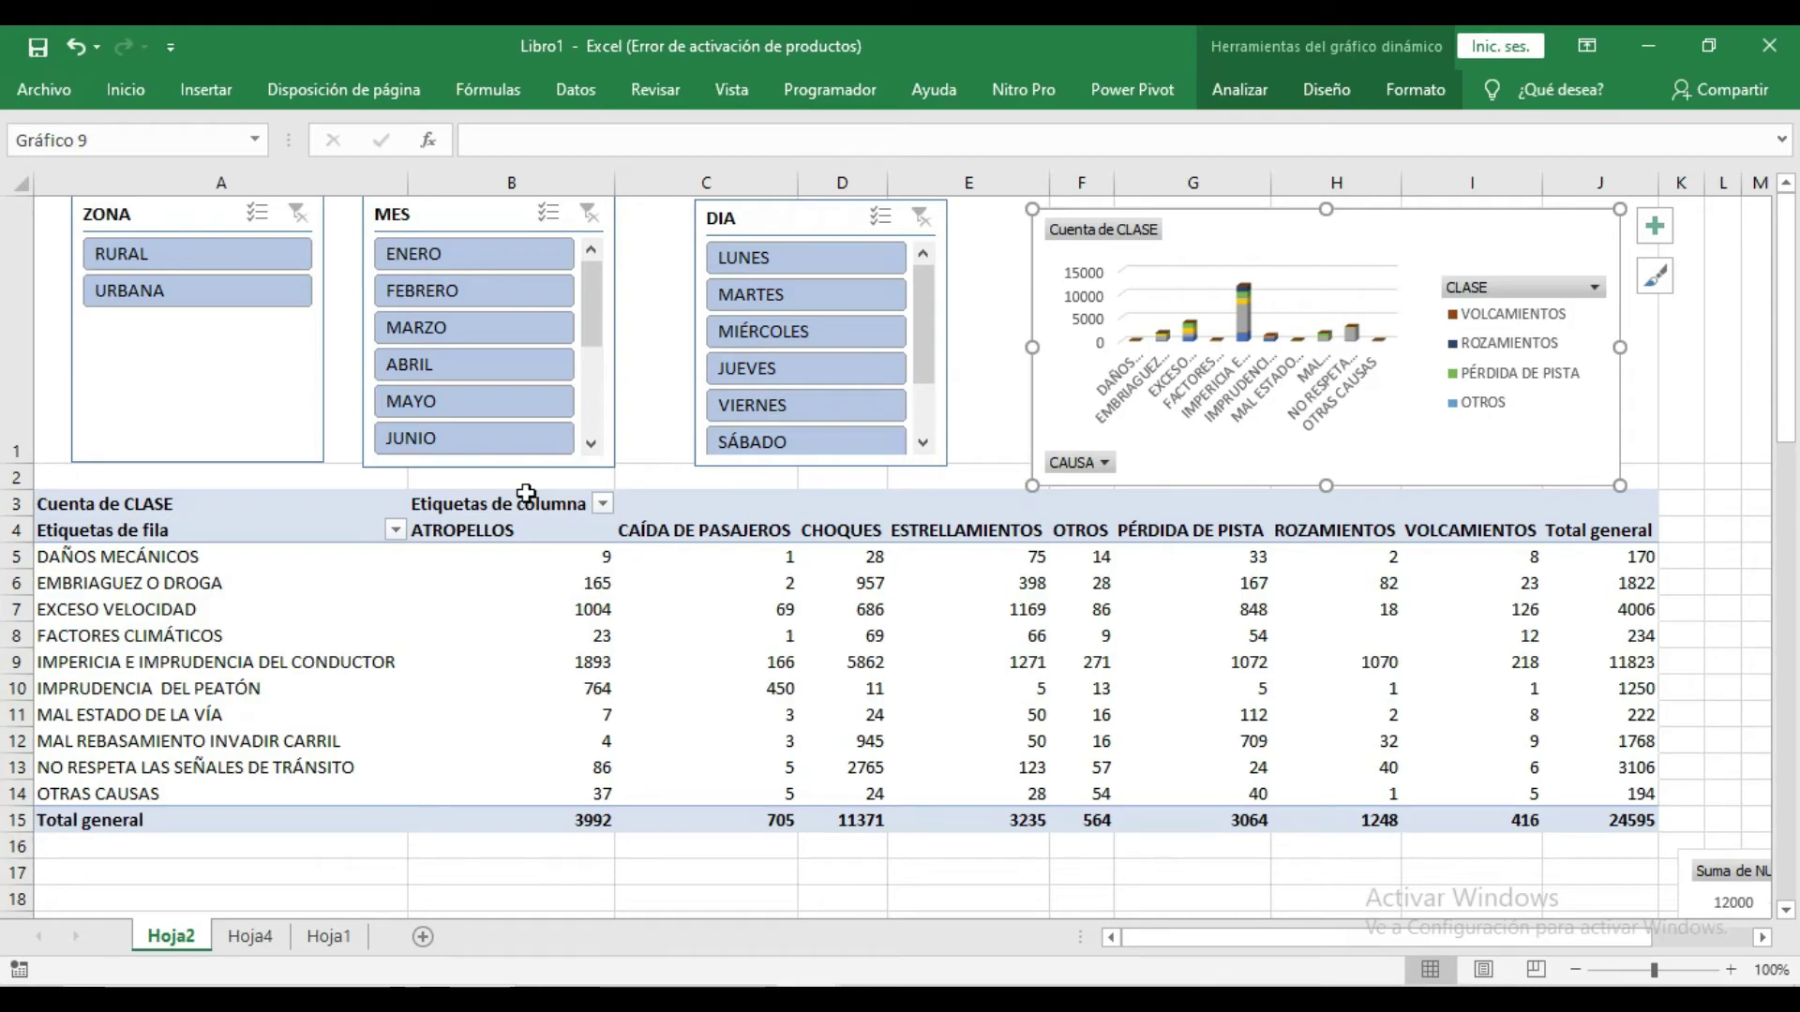
Step: Filter the accident class table and chart with the slicers to zone RURAL, month FEBRERO and day SÁBADO
{"action": "left_click", "coordinate": [263, 251]}
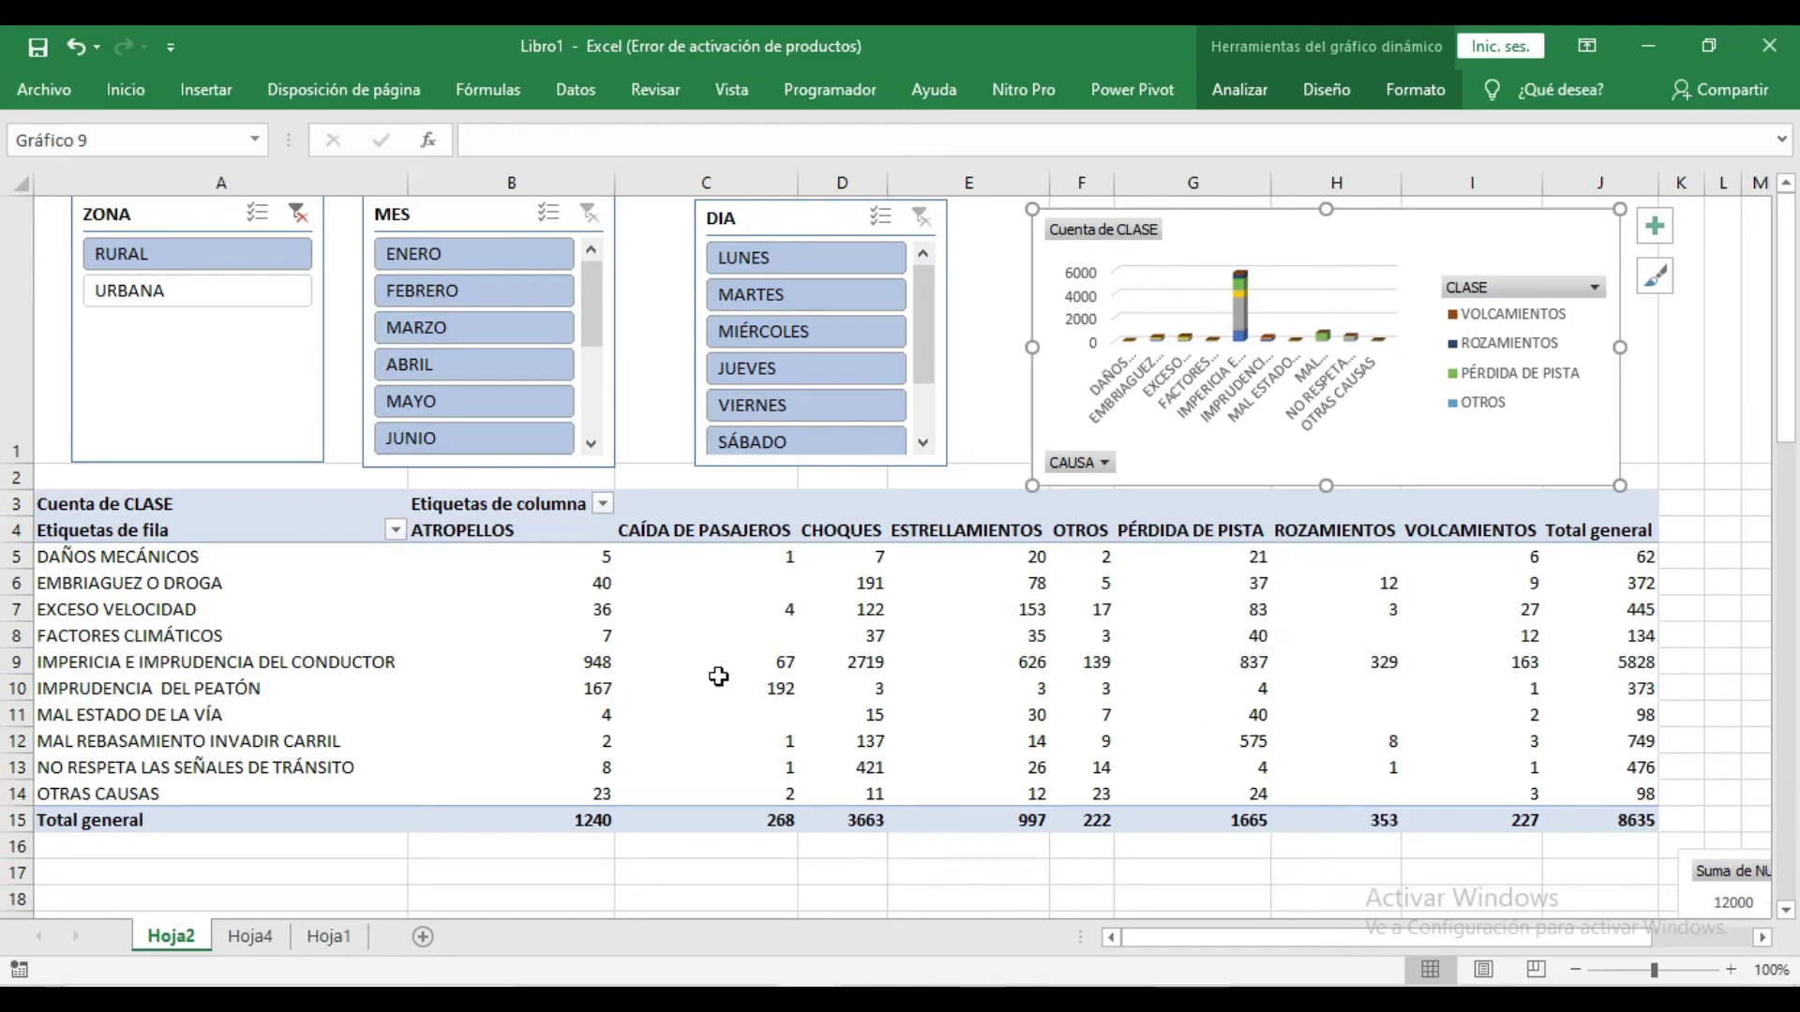
{"action": "left_click", "coordinate": [491, 291]}
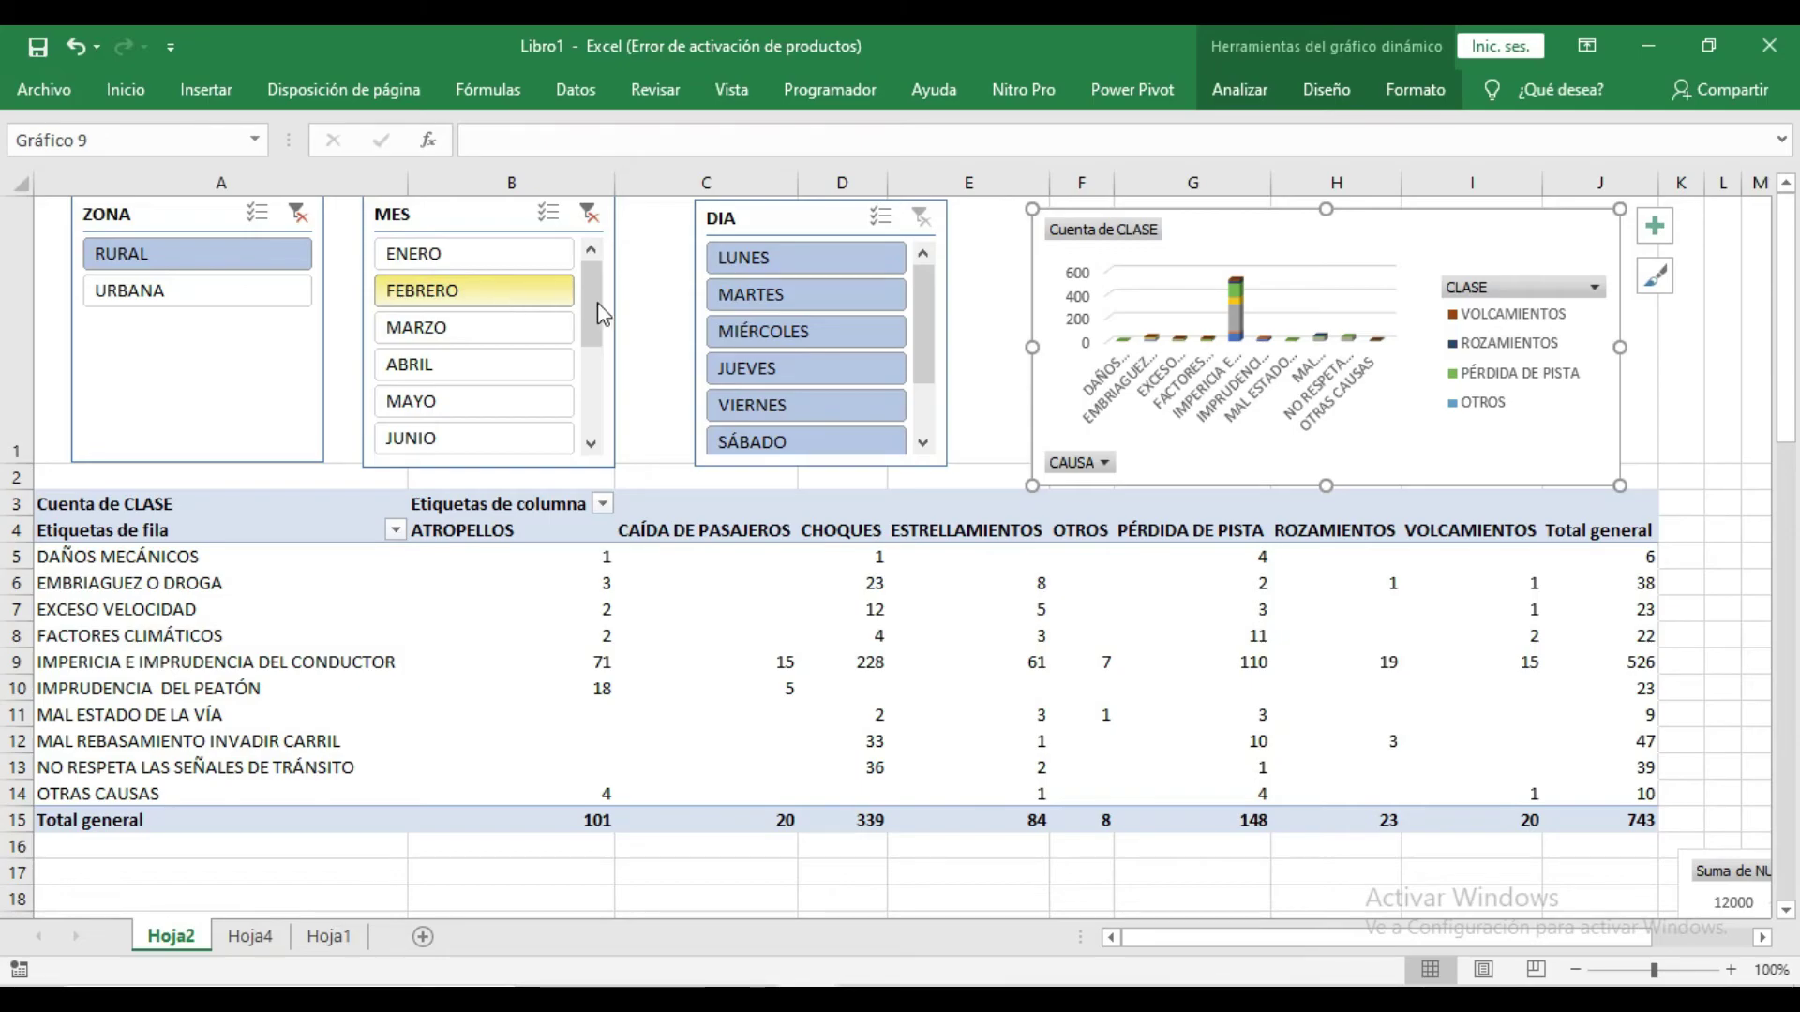
{"action": "left_click", "coordinate": [825, 439]}
{"action": "left_click", "coordinate": [646, 353]}
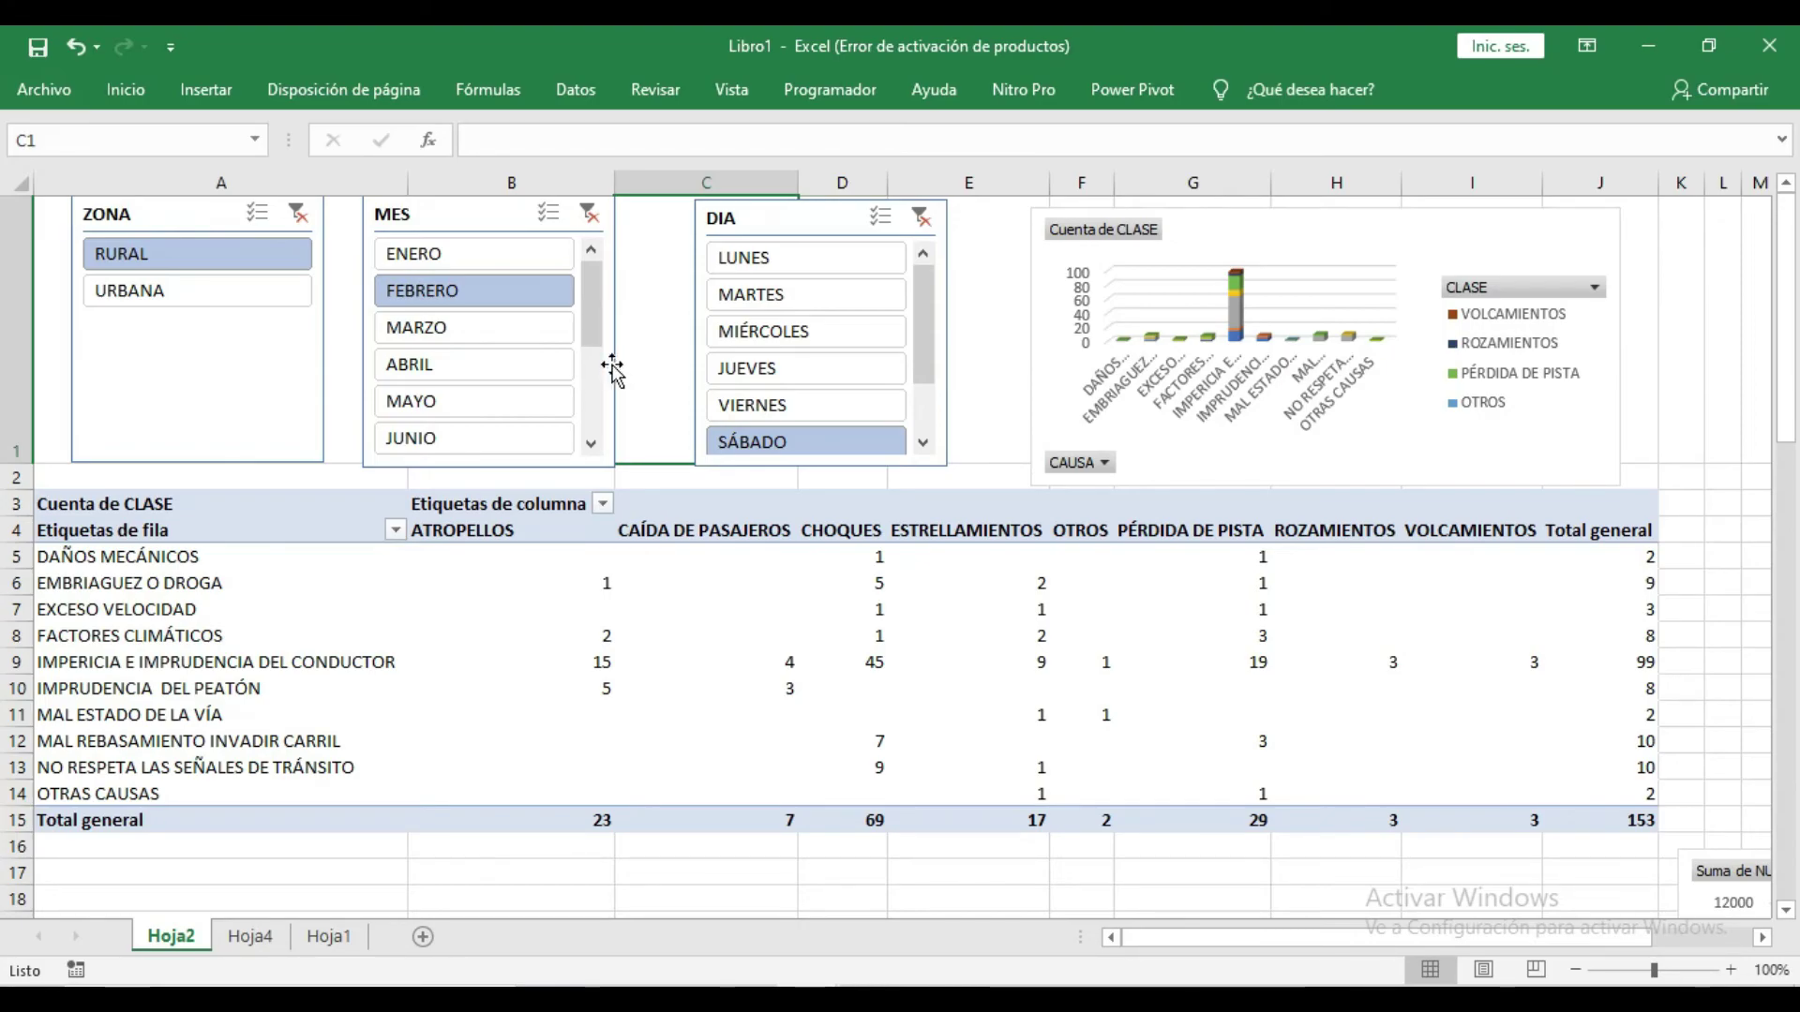
{"action": "left_click", "coordinate": [612, 369]}
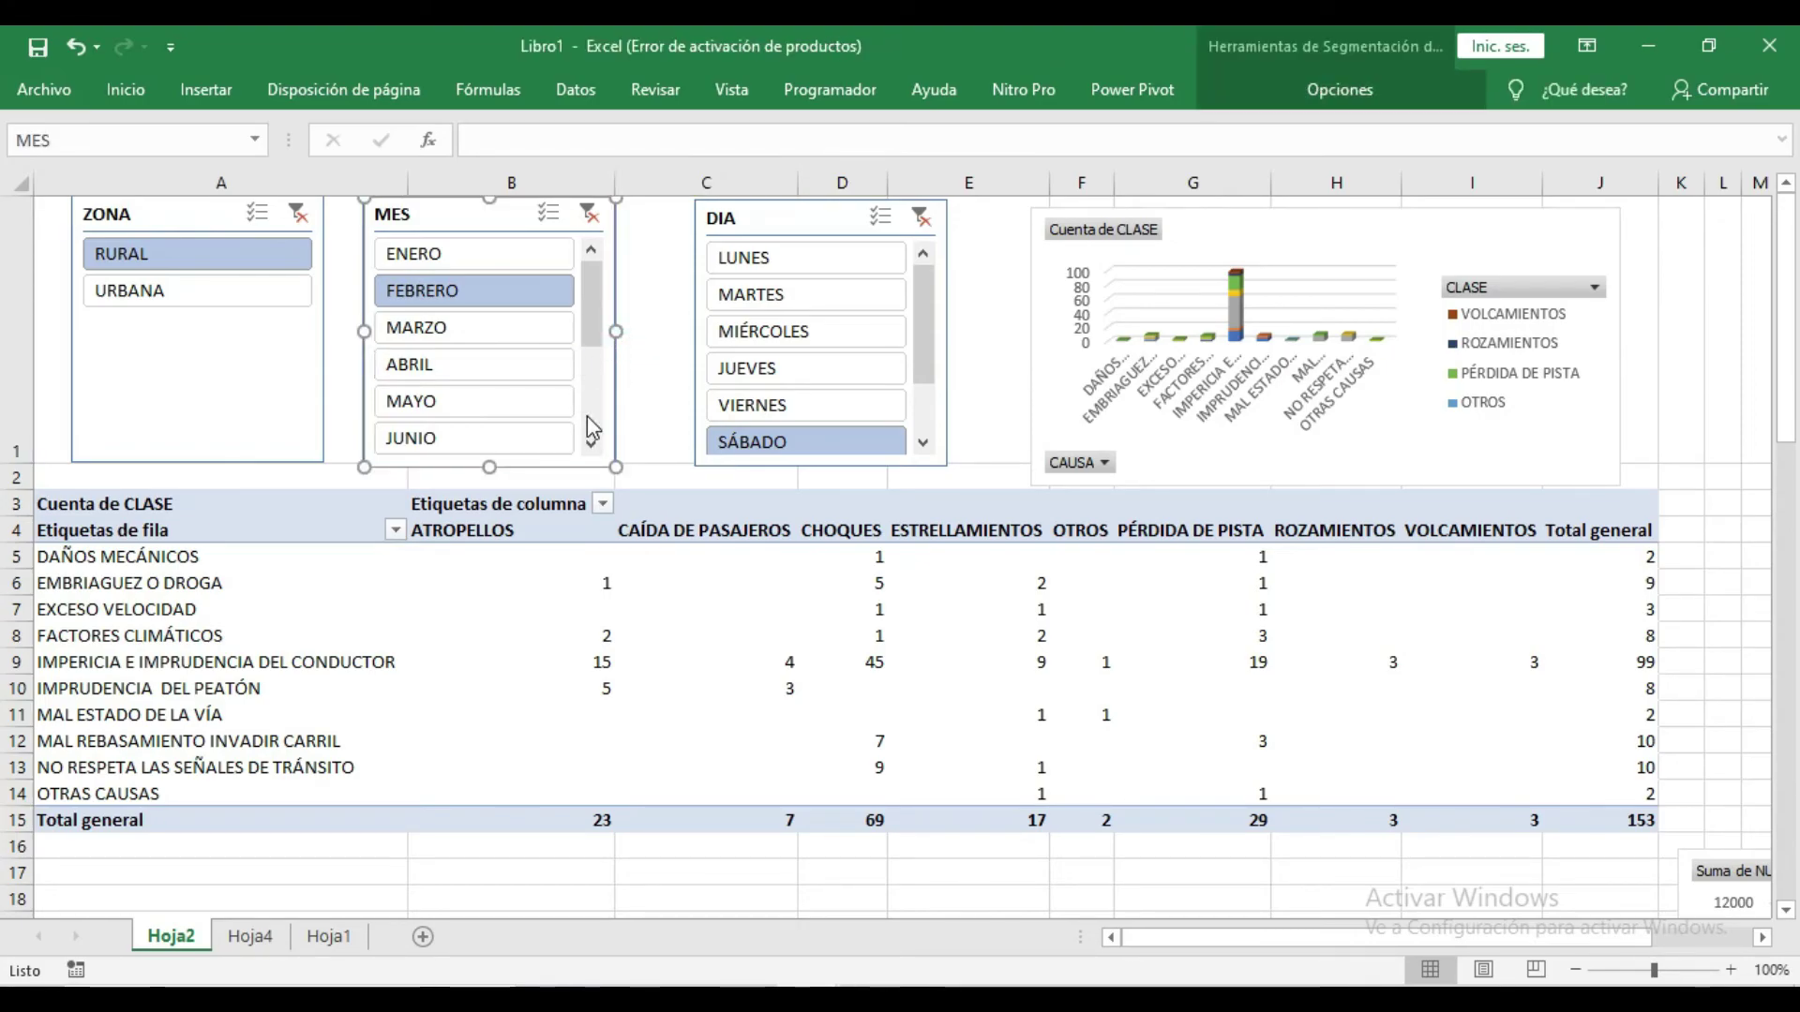
Step: Examine the pivot tables listed in the MES slicer's report connections and the slicer's style, column and size options
{"action": "left_click", "coordinate": [1306, 90]}
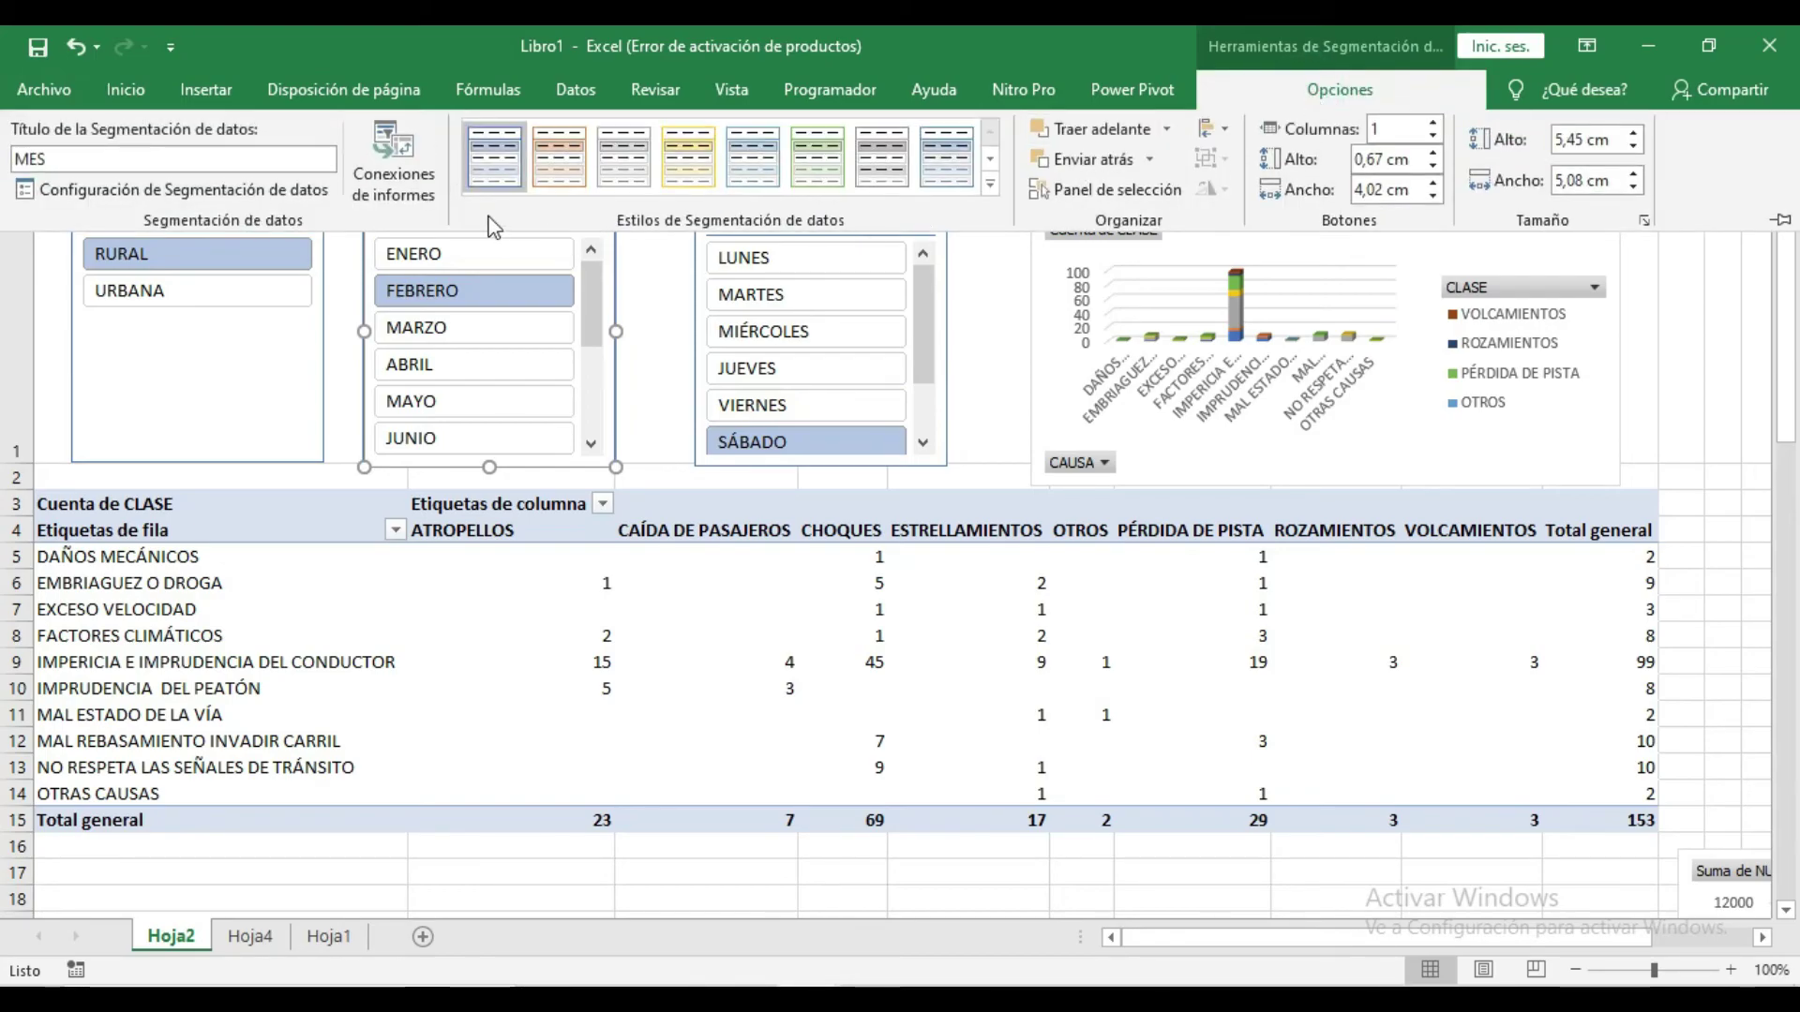
{"action": "left_click", "coordinate": [394, 161]}
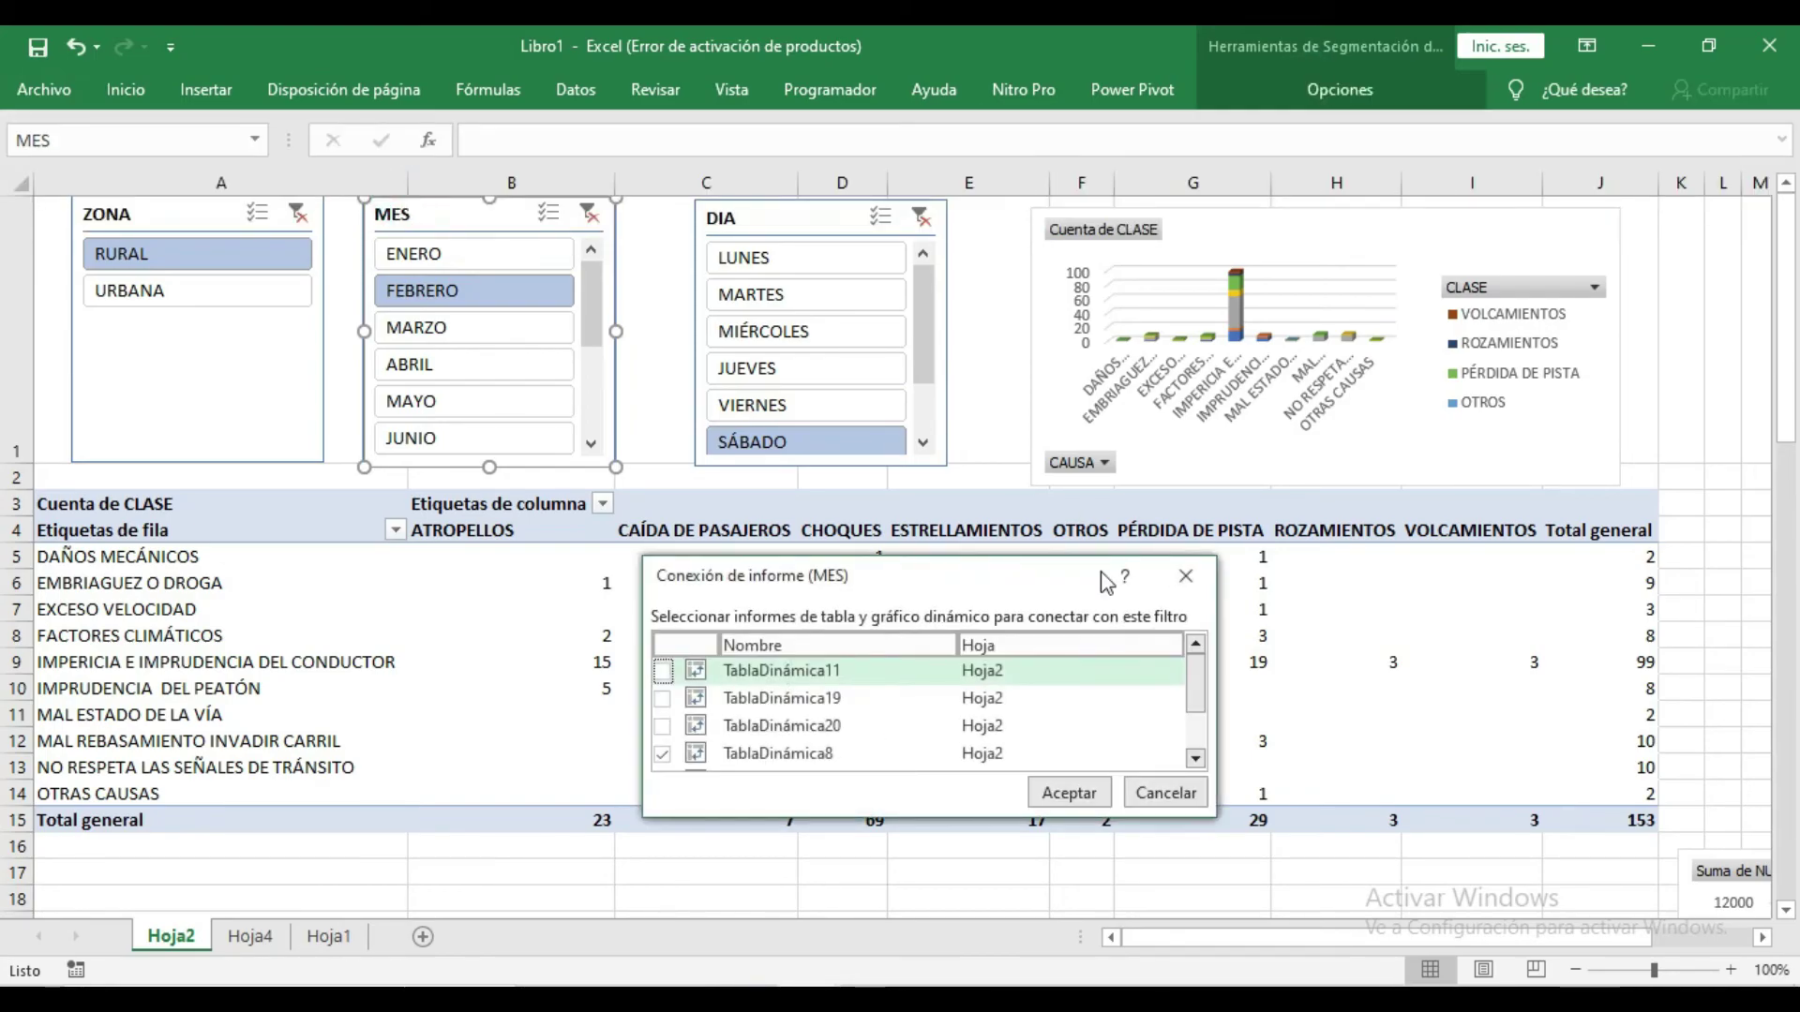
{"action": "mouse_move", "coordinate": [1195, 675]}
{"action": "left_mouse_down"}
{"action": "mouse_move", "coordinate": [1195, 745]}
{"action": "mouse_move", "coordinate": [1196, 694]}
{"action": "left_mouse_up"}
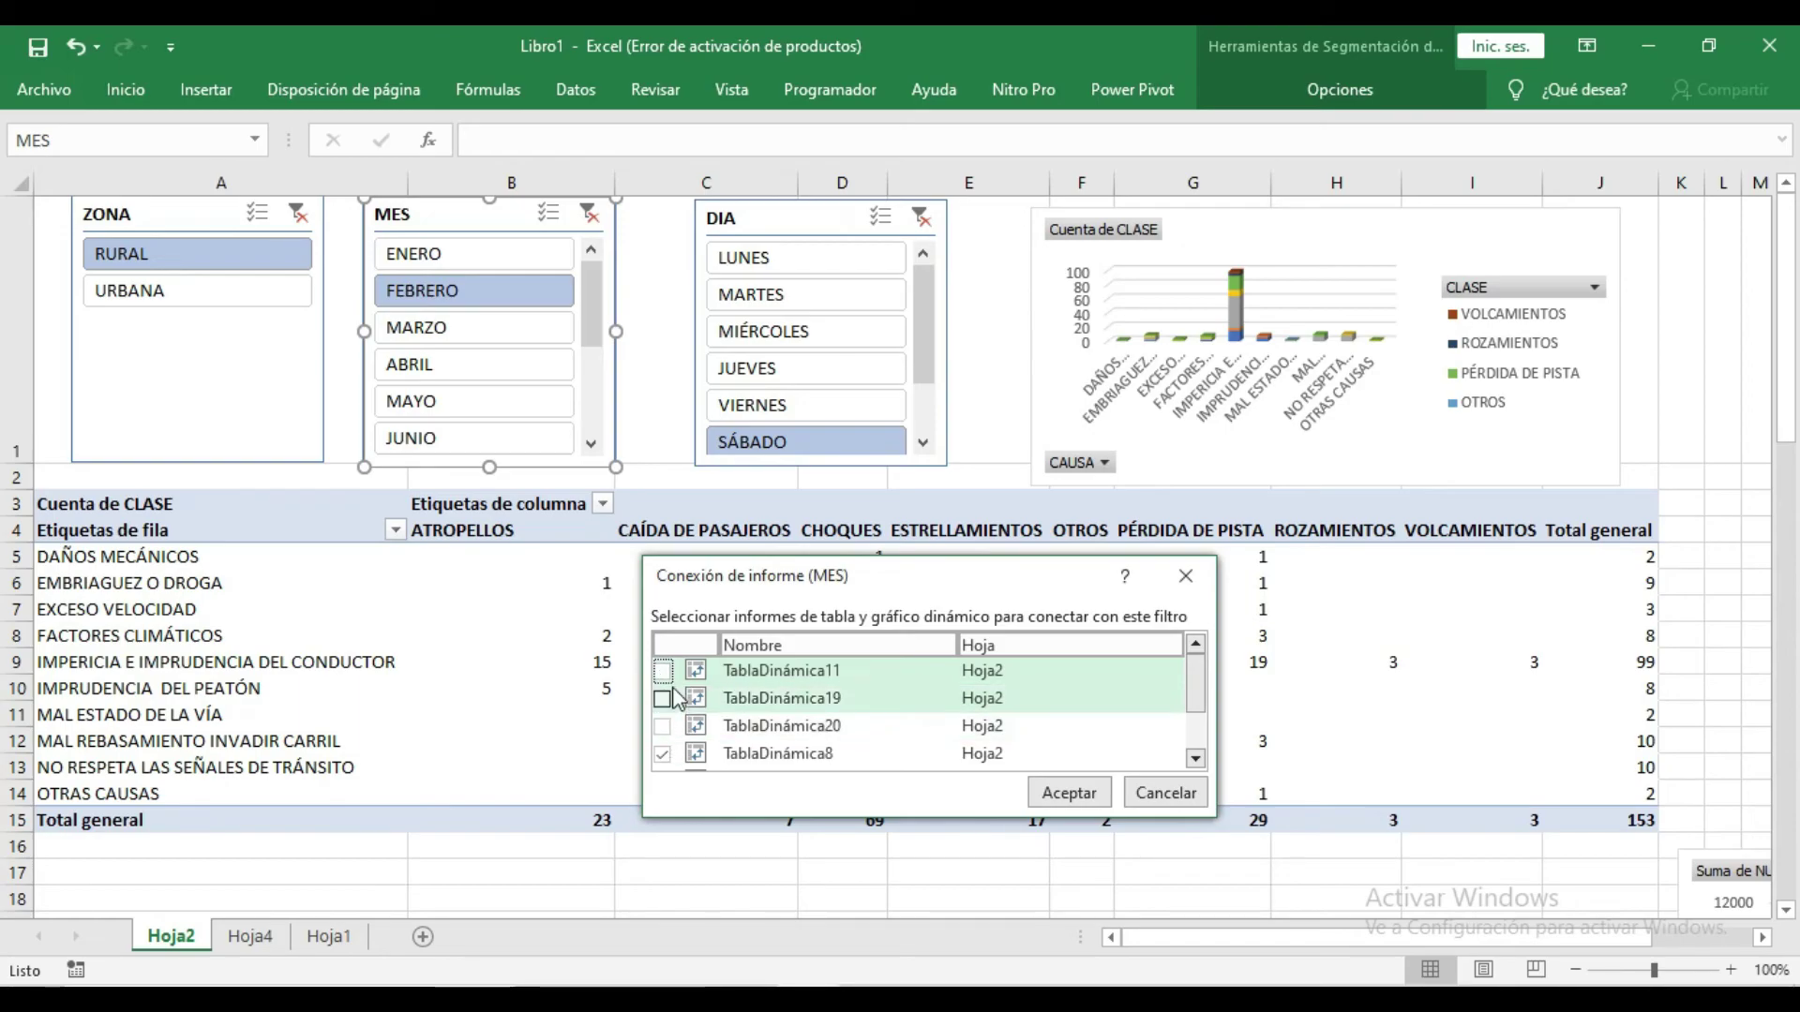
{"action": "left_click", "coordinate": [1188, 581]}
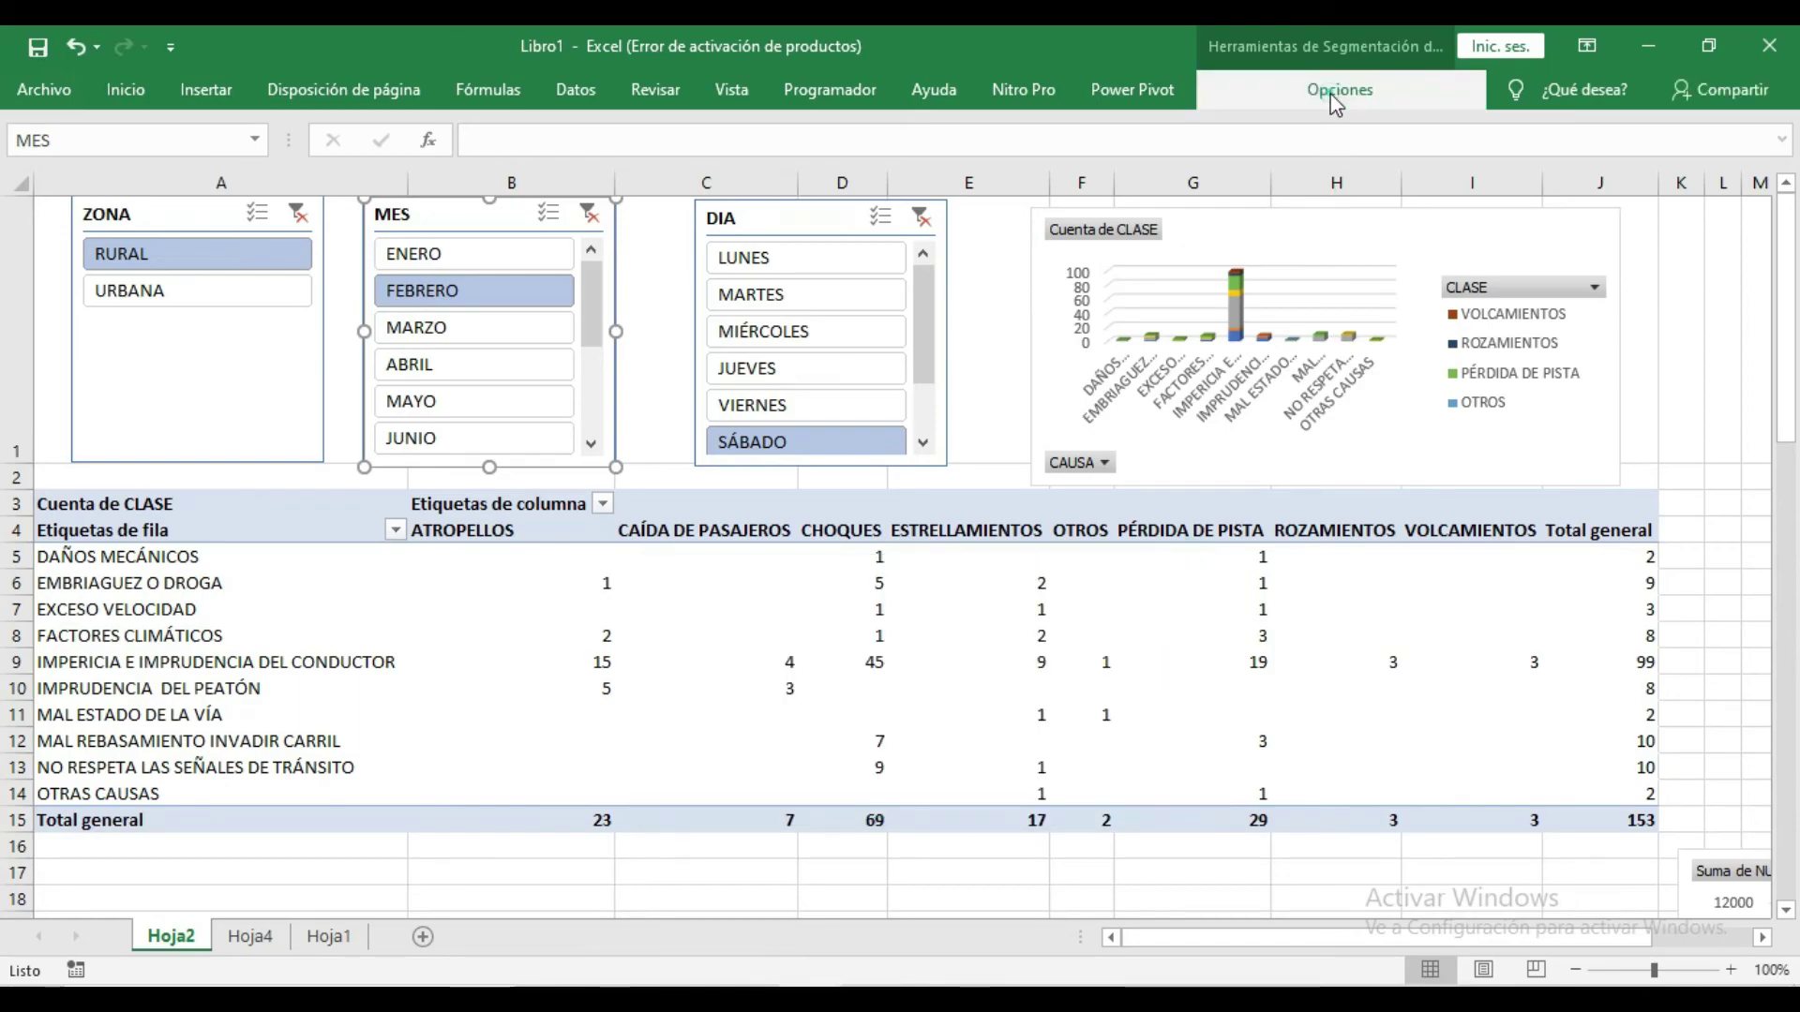
{"action": "left_click", "coordinate": [1340, 89]}
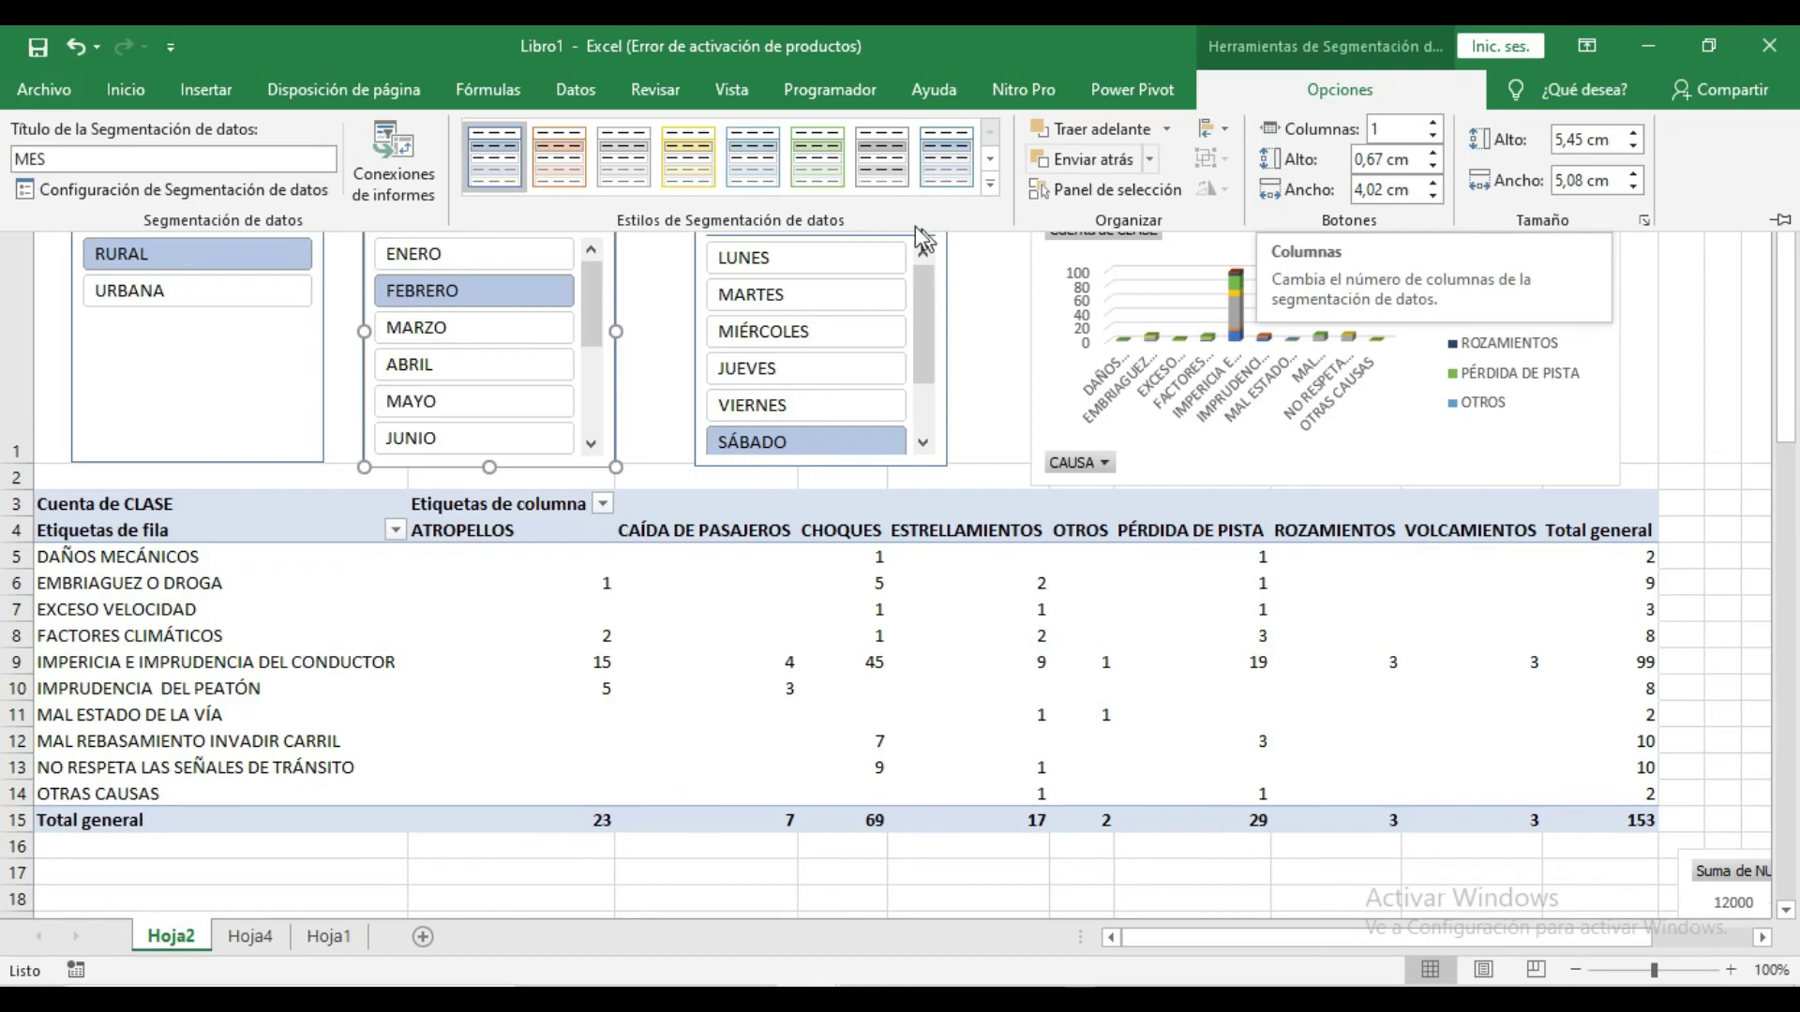
{"action": "left_click", "coordinate": [998, 393]}
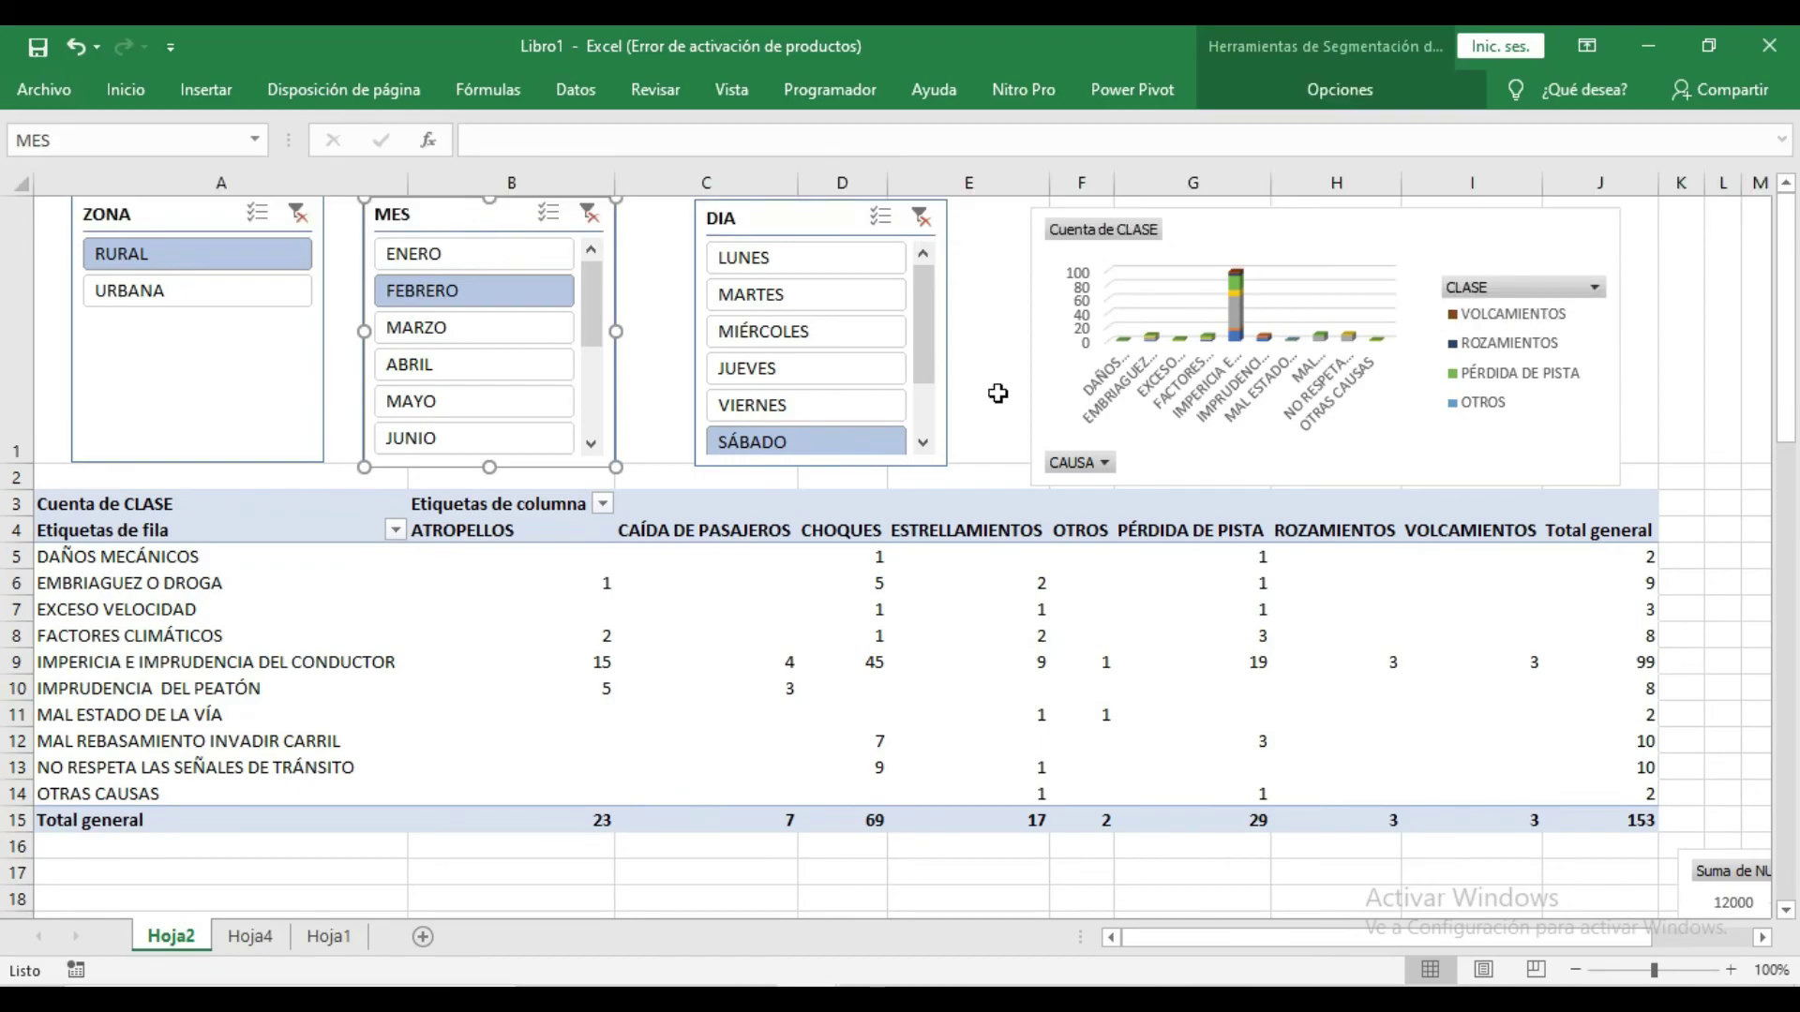